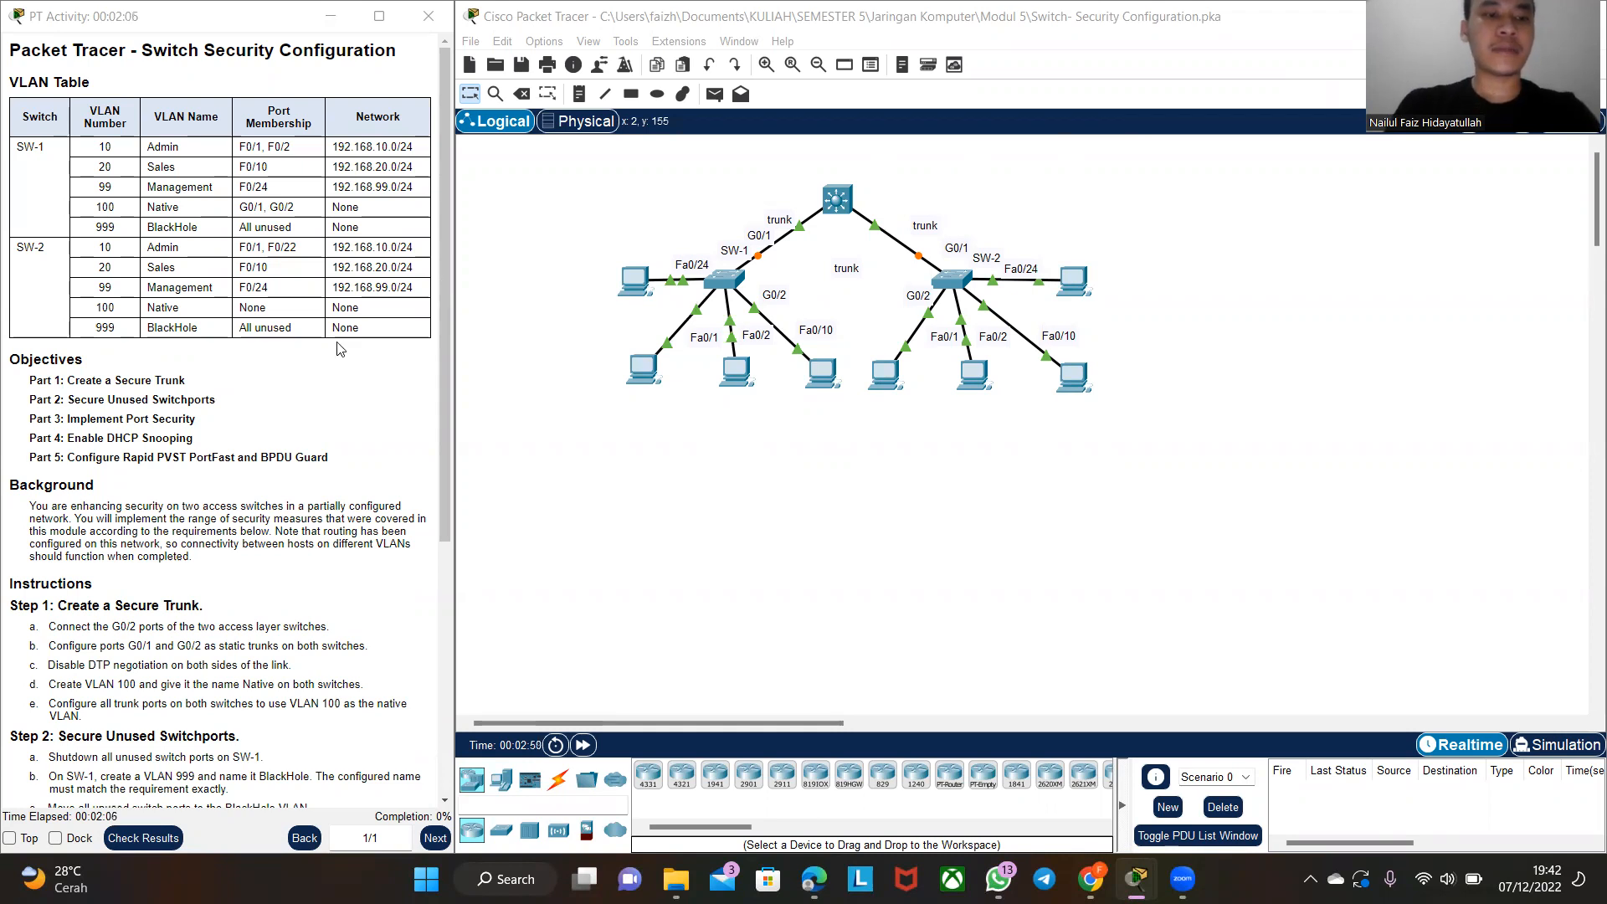
# - Connect GigabitEthernet0/2 on SW-1 to GigabitEthernet0/2 on SW-2 with a Copper Cross-Over cable
pyautogui.click(558, 780)
pyautogui.click(759, 787)
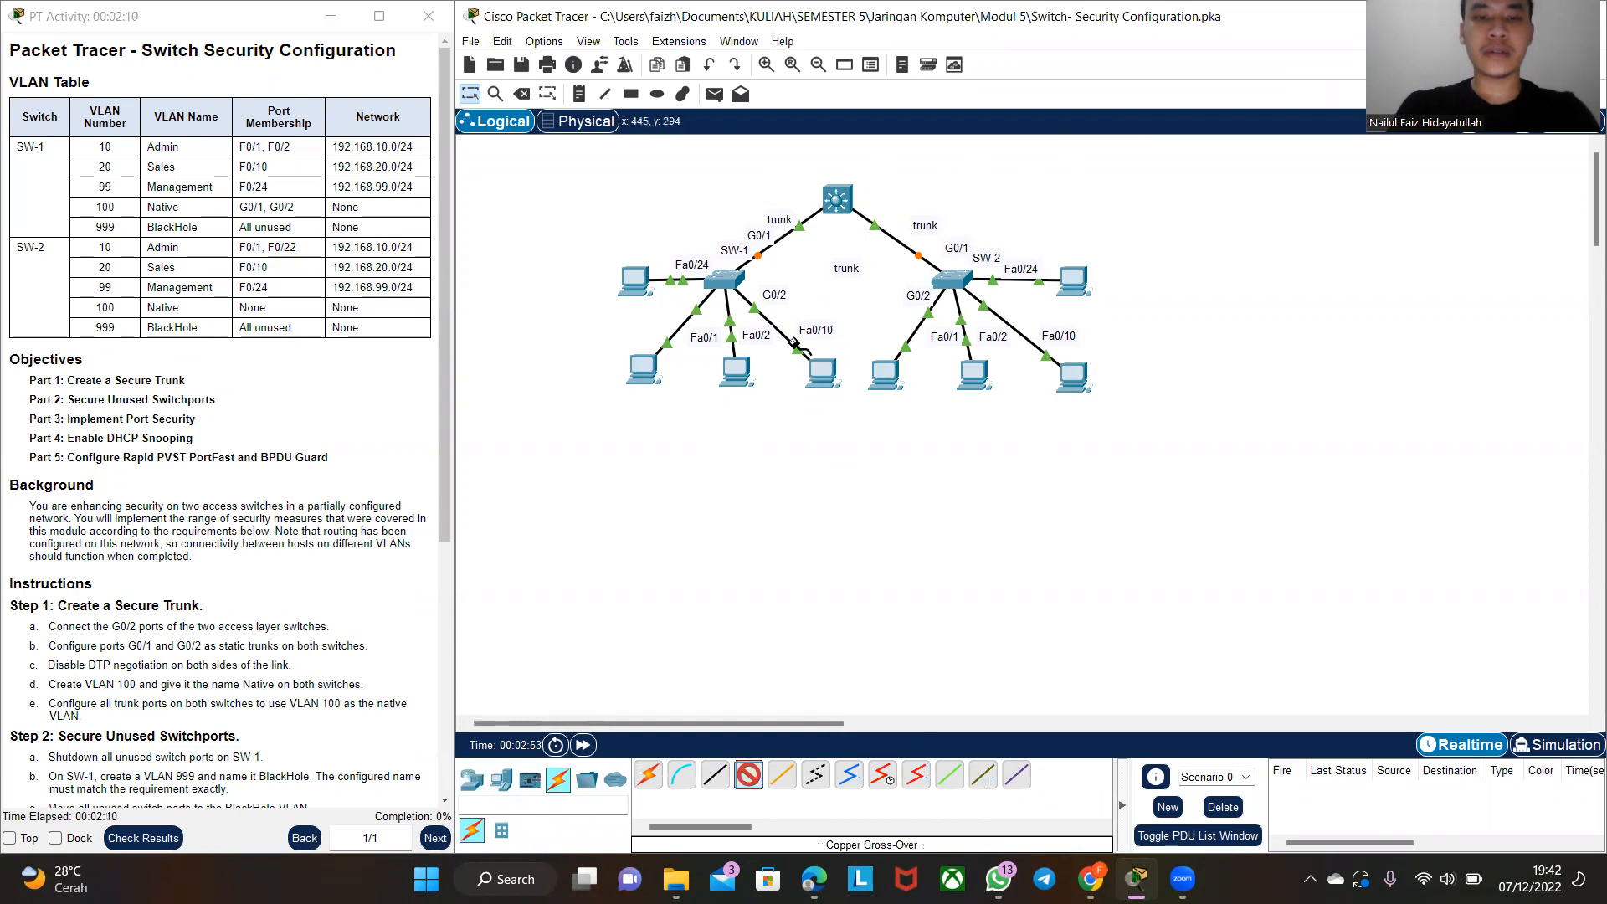
pyautogui.click(733, 278)
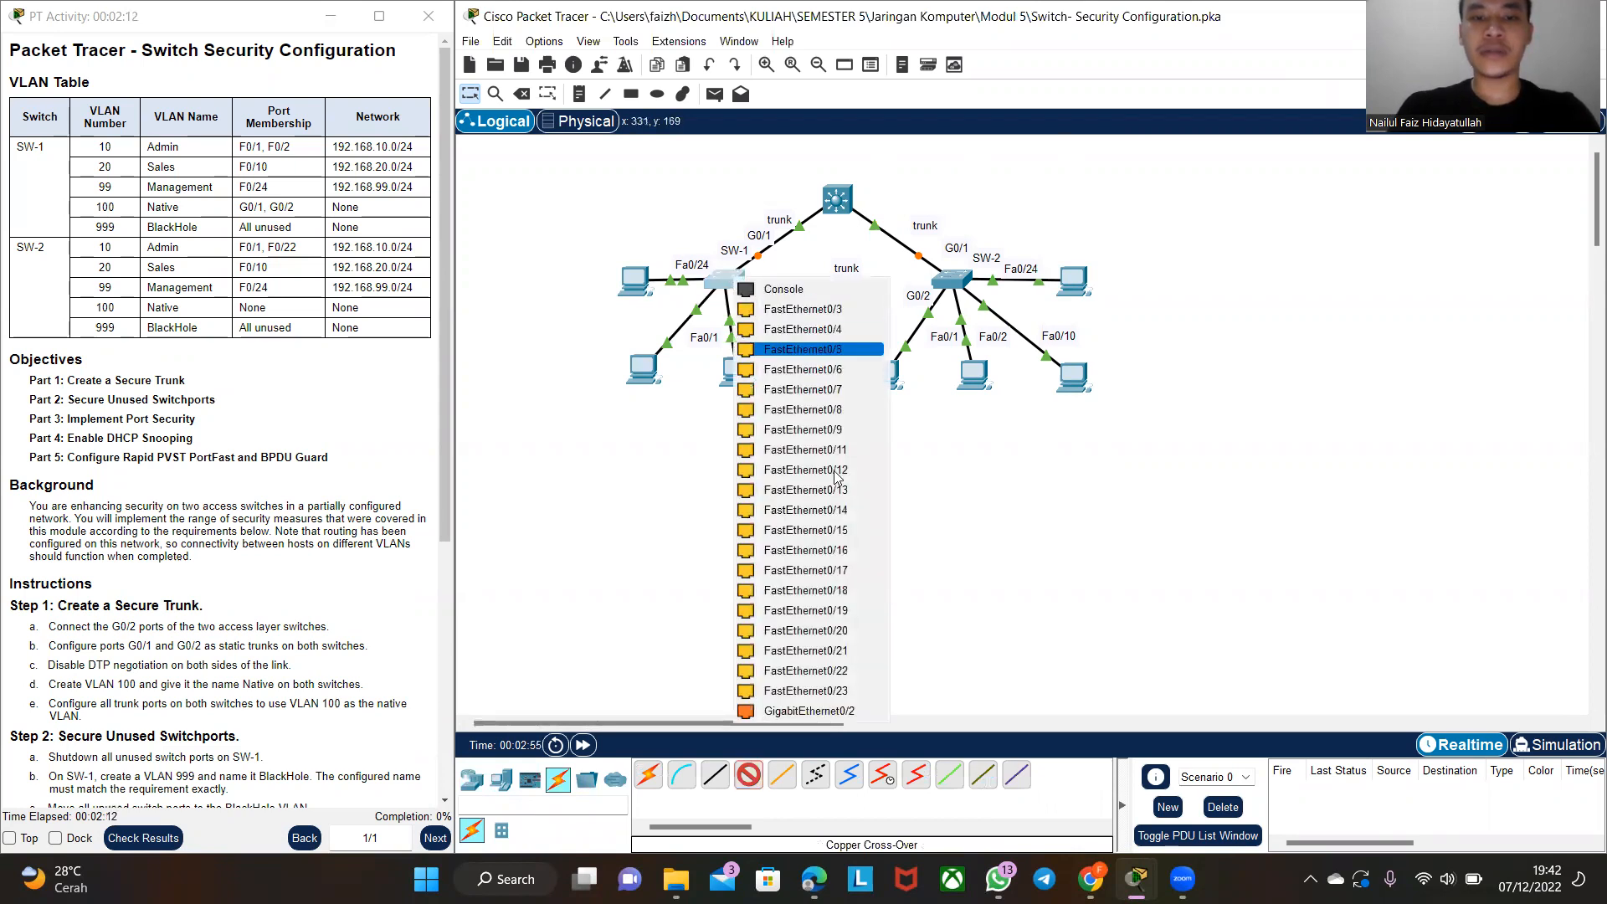
pyautogui.click(875, 712)
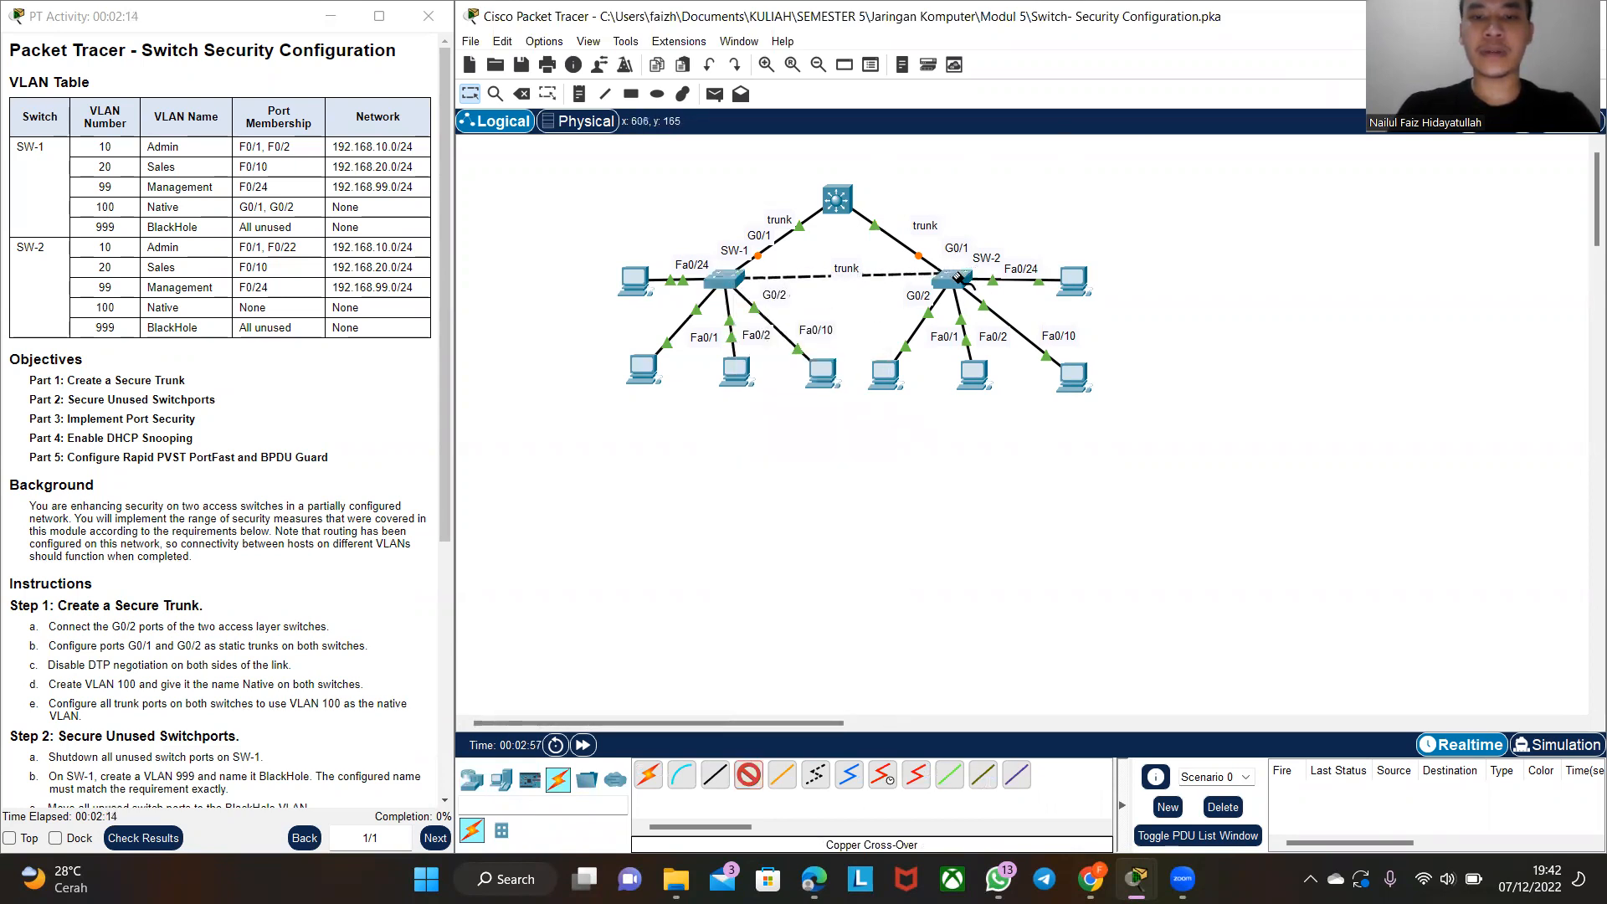
pyautogui.click(959, 283)
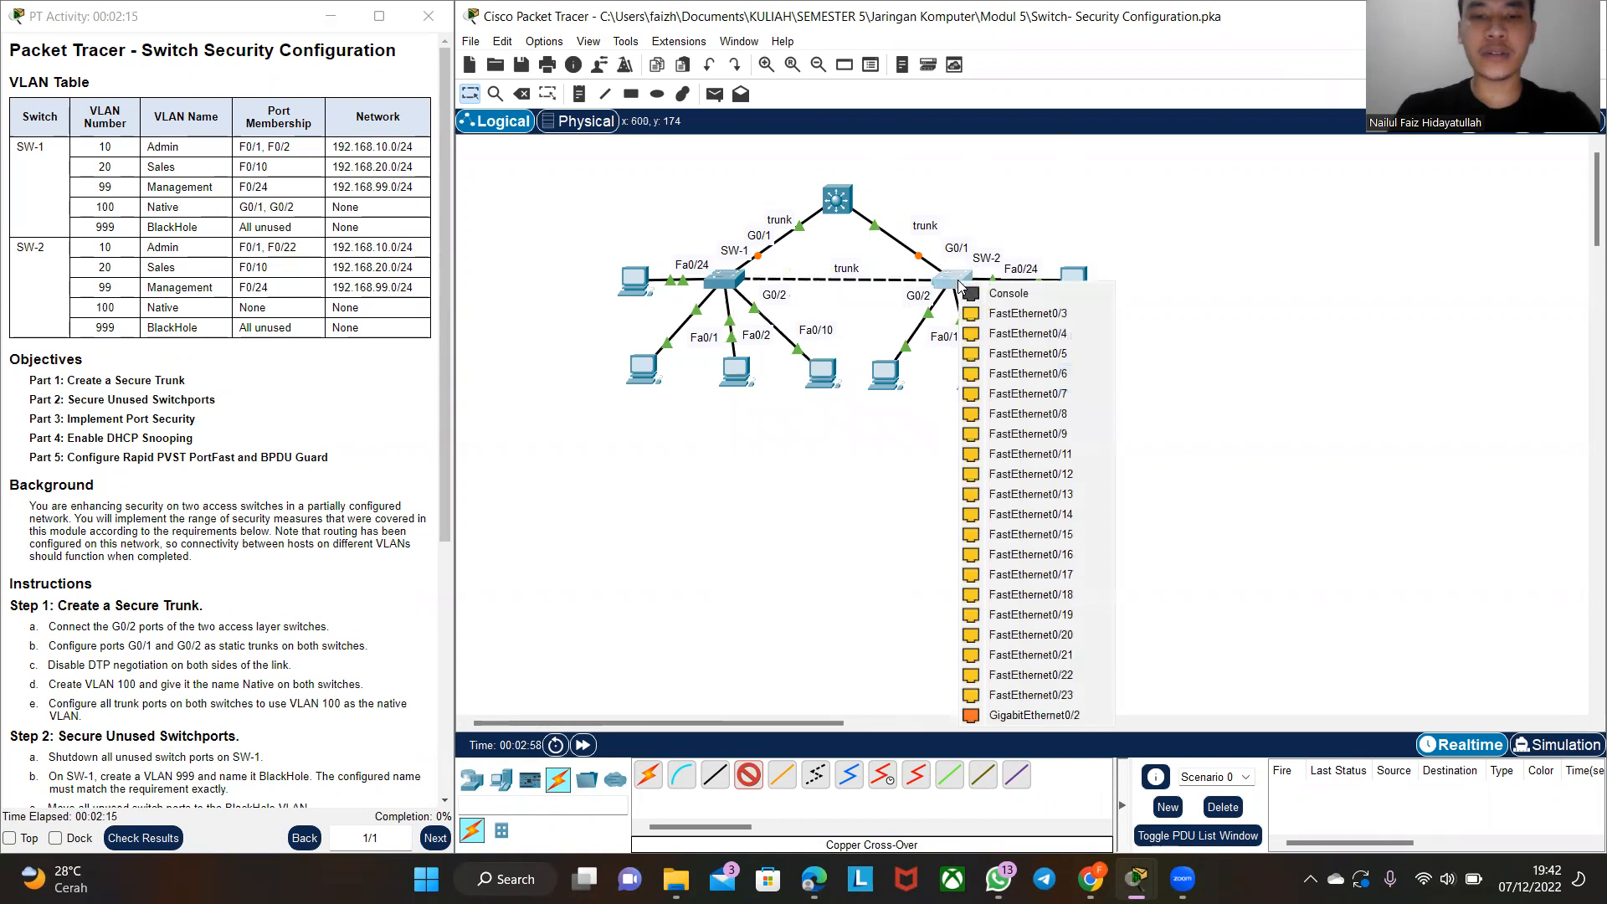
pyautogui.click(1030, 715)
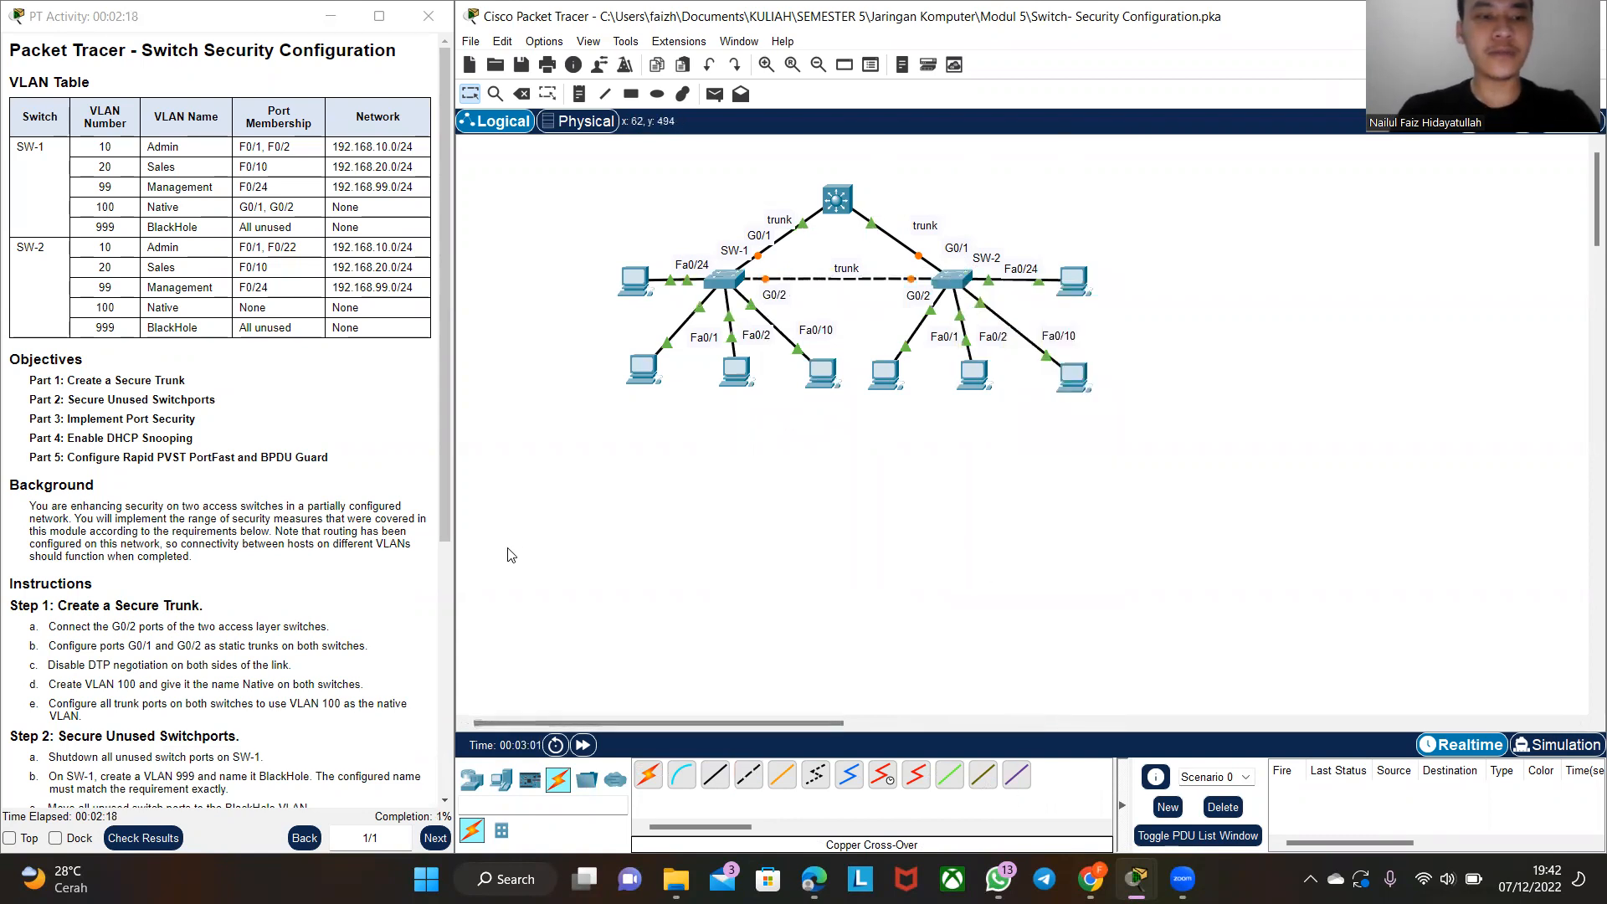
# - Open the command-line consoles of SW-1 and SW-2 and arrange their windows side by side
pyautogui.scroll(-3, 238, 559)
pyautogui.scroll(-2, 240, 560)
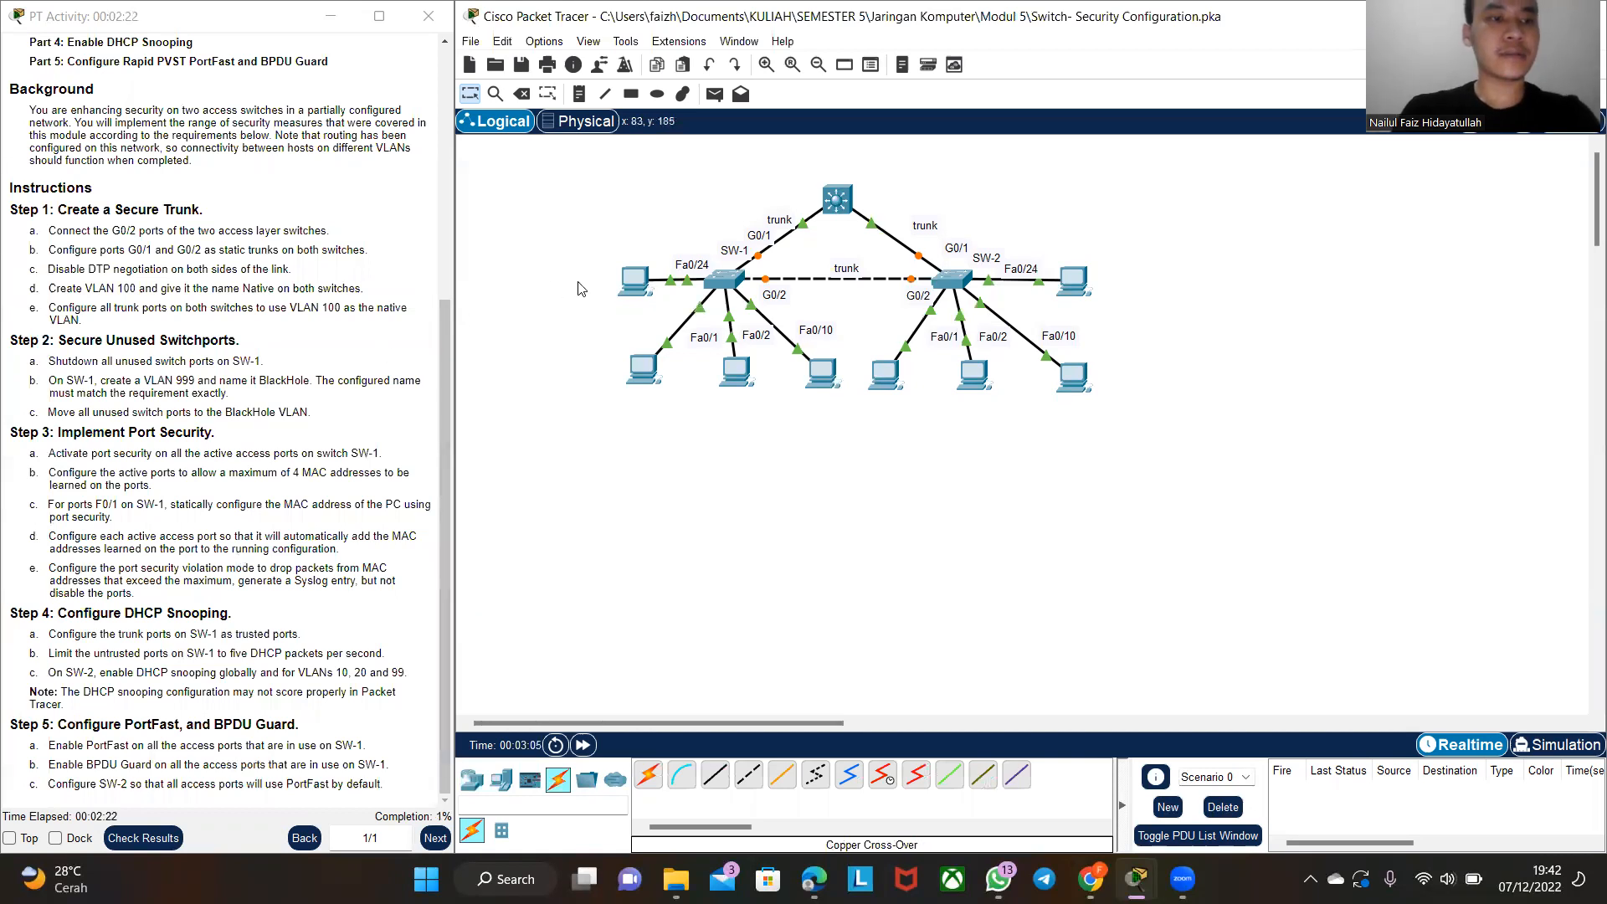
pyautogui.click(730, 279)
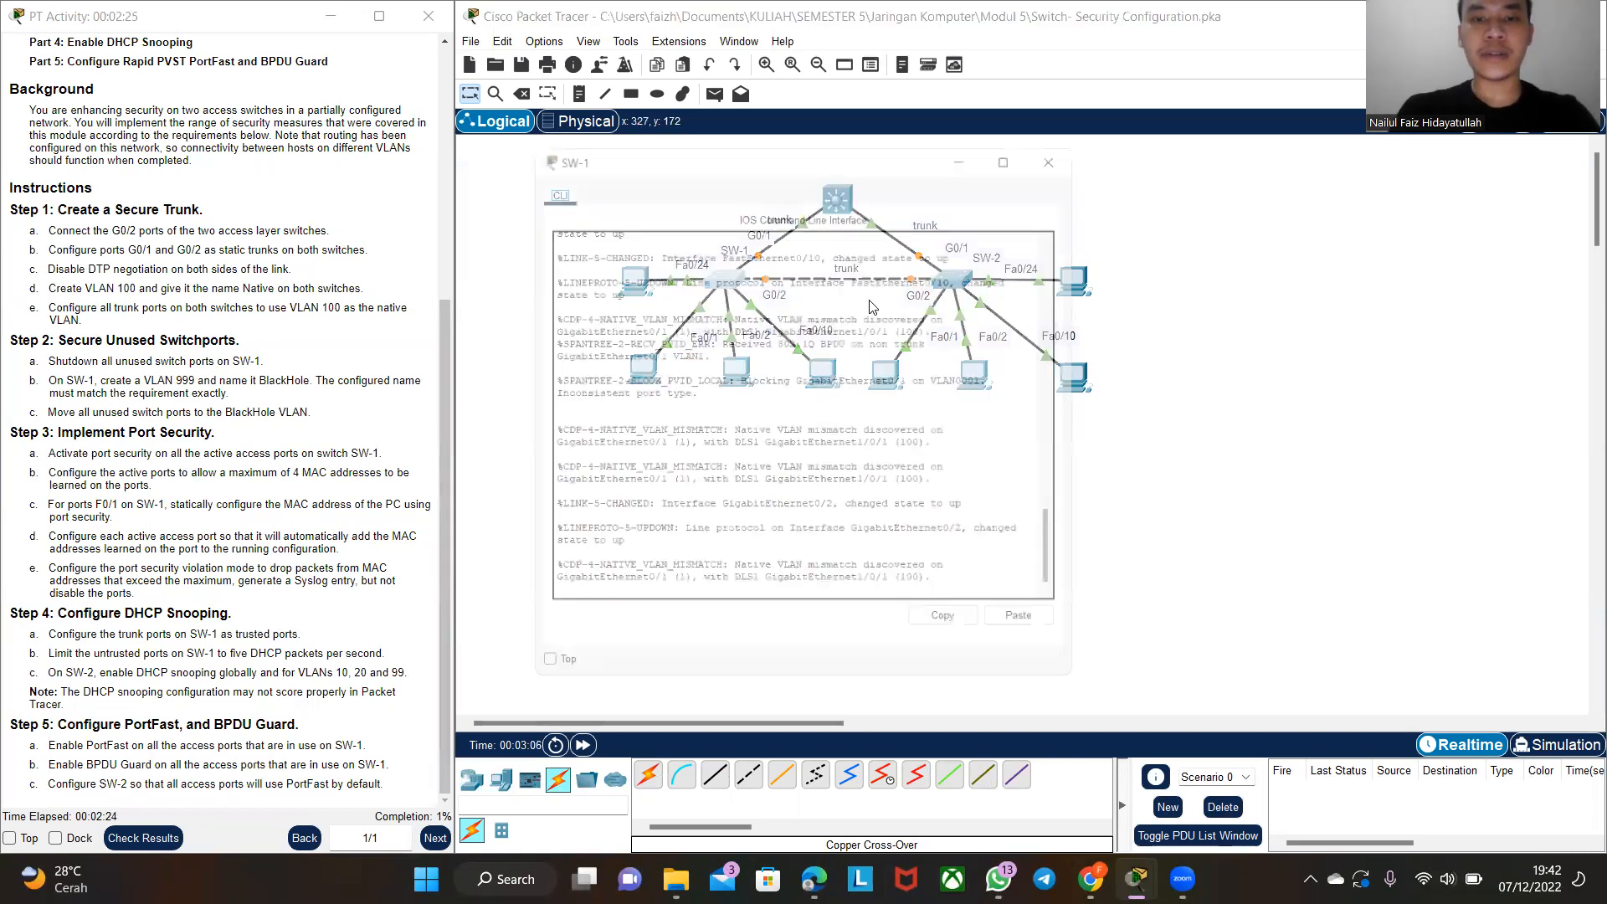
pyautogui.press('Return')
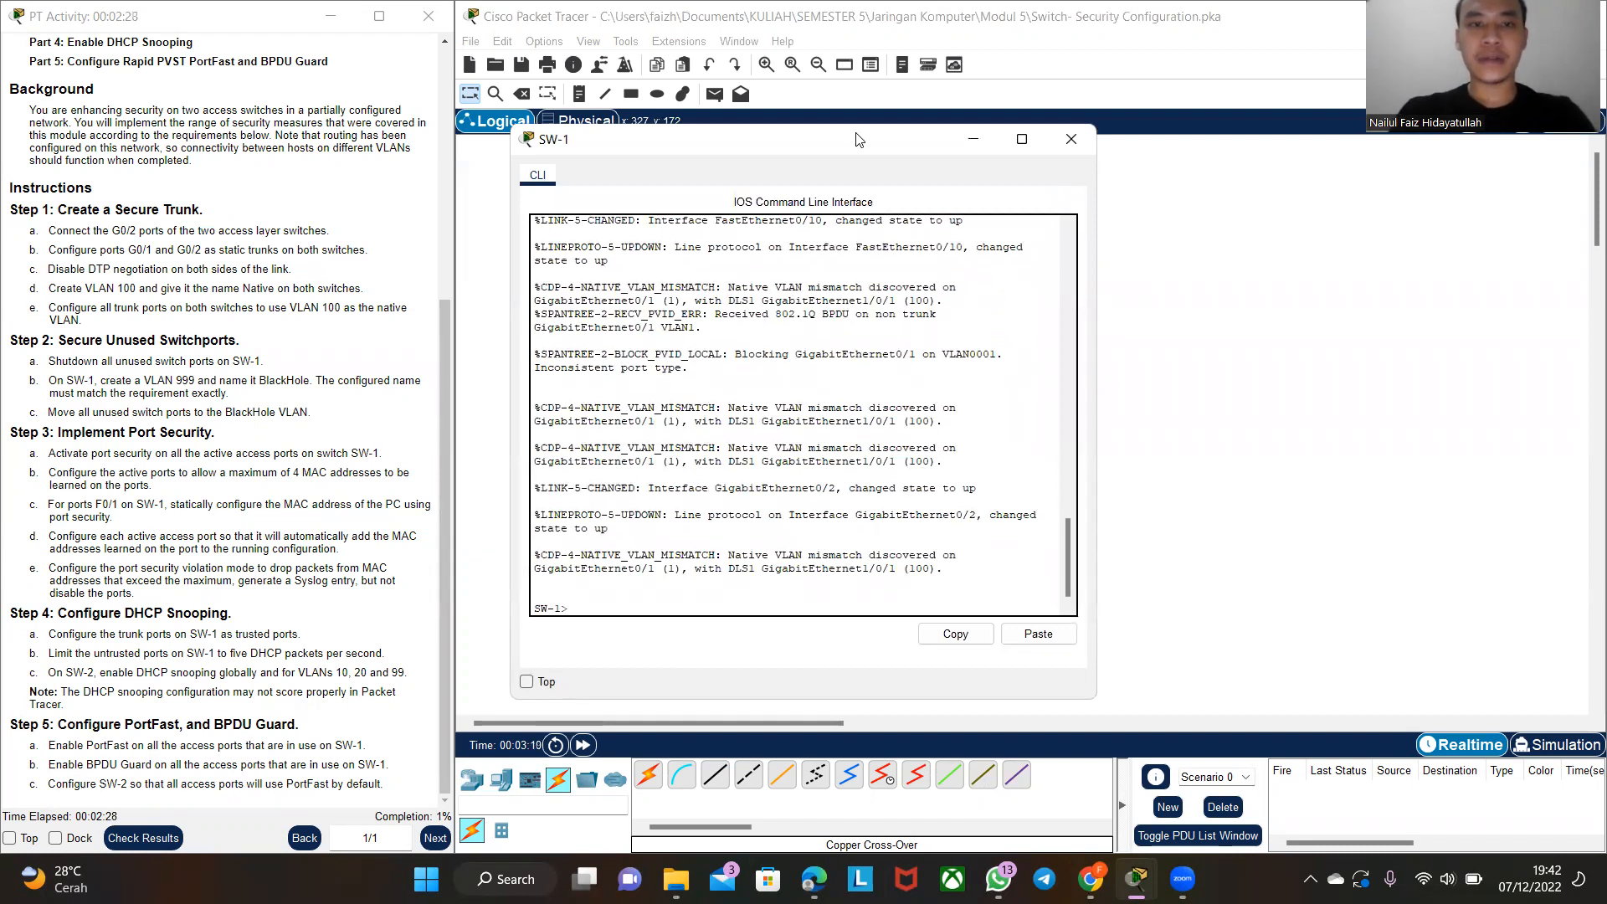
pyautogui.moveTo(855, 133); pyautogui.dragTo(536, 368)
pyautogui.click(948, 287)
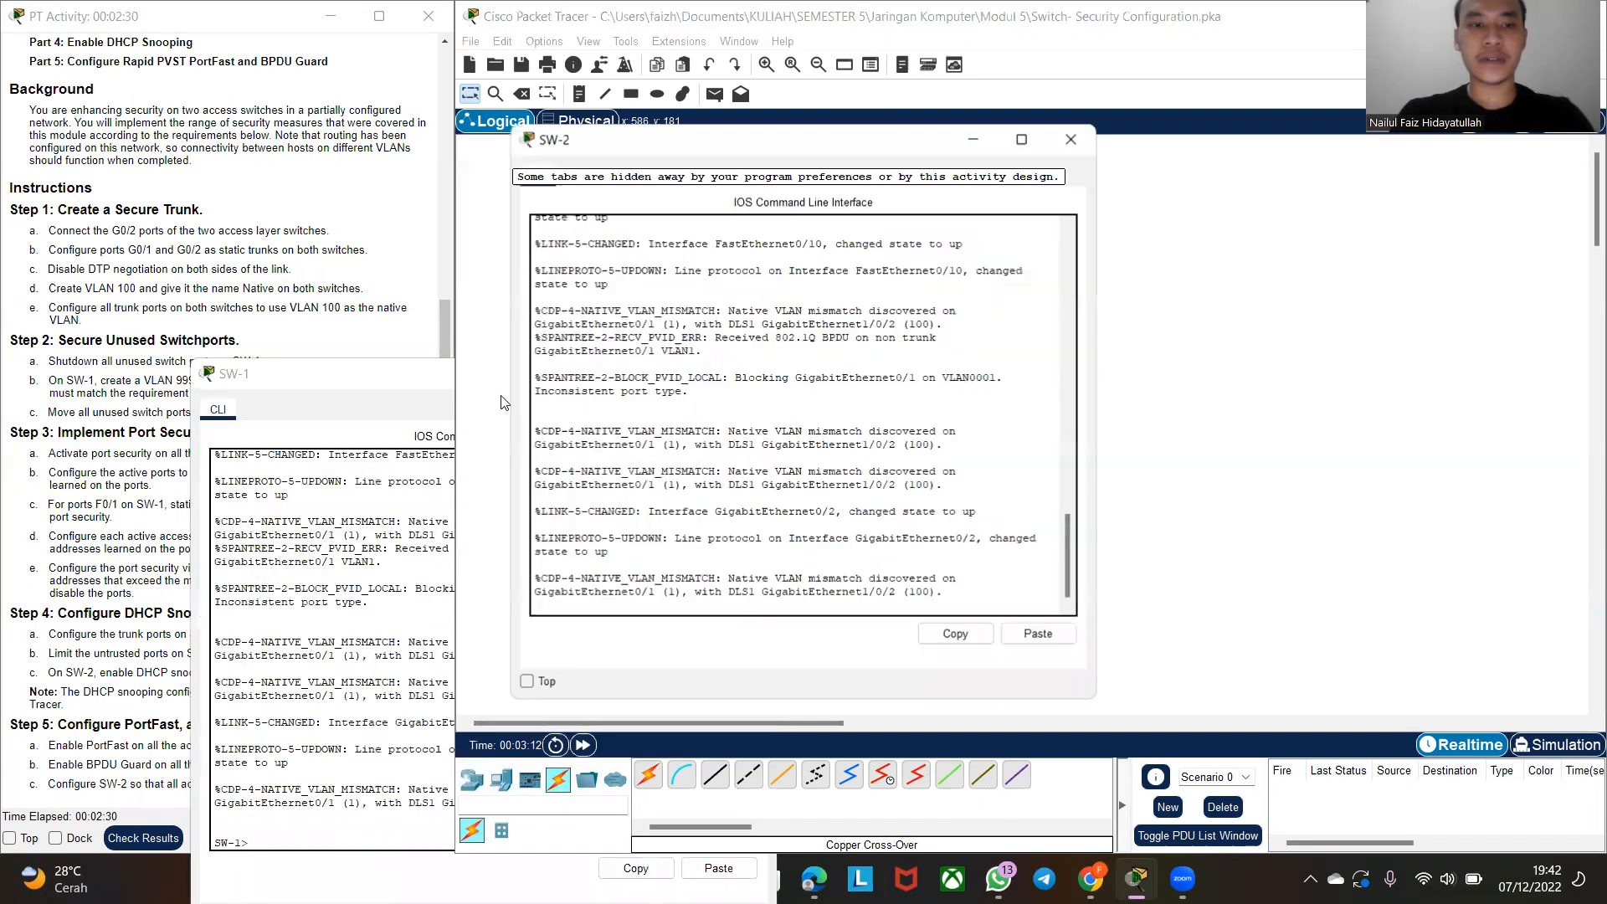
pyautogui.moveTo(420, 380); pyautogui.dragTo(1235, 134)
pyautogui.moveTo(887, 149); pyautogui.dragTo(777, 141)
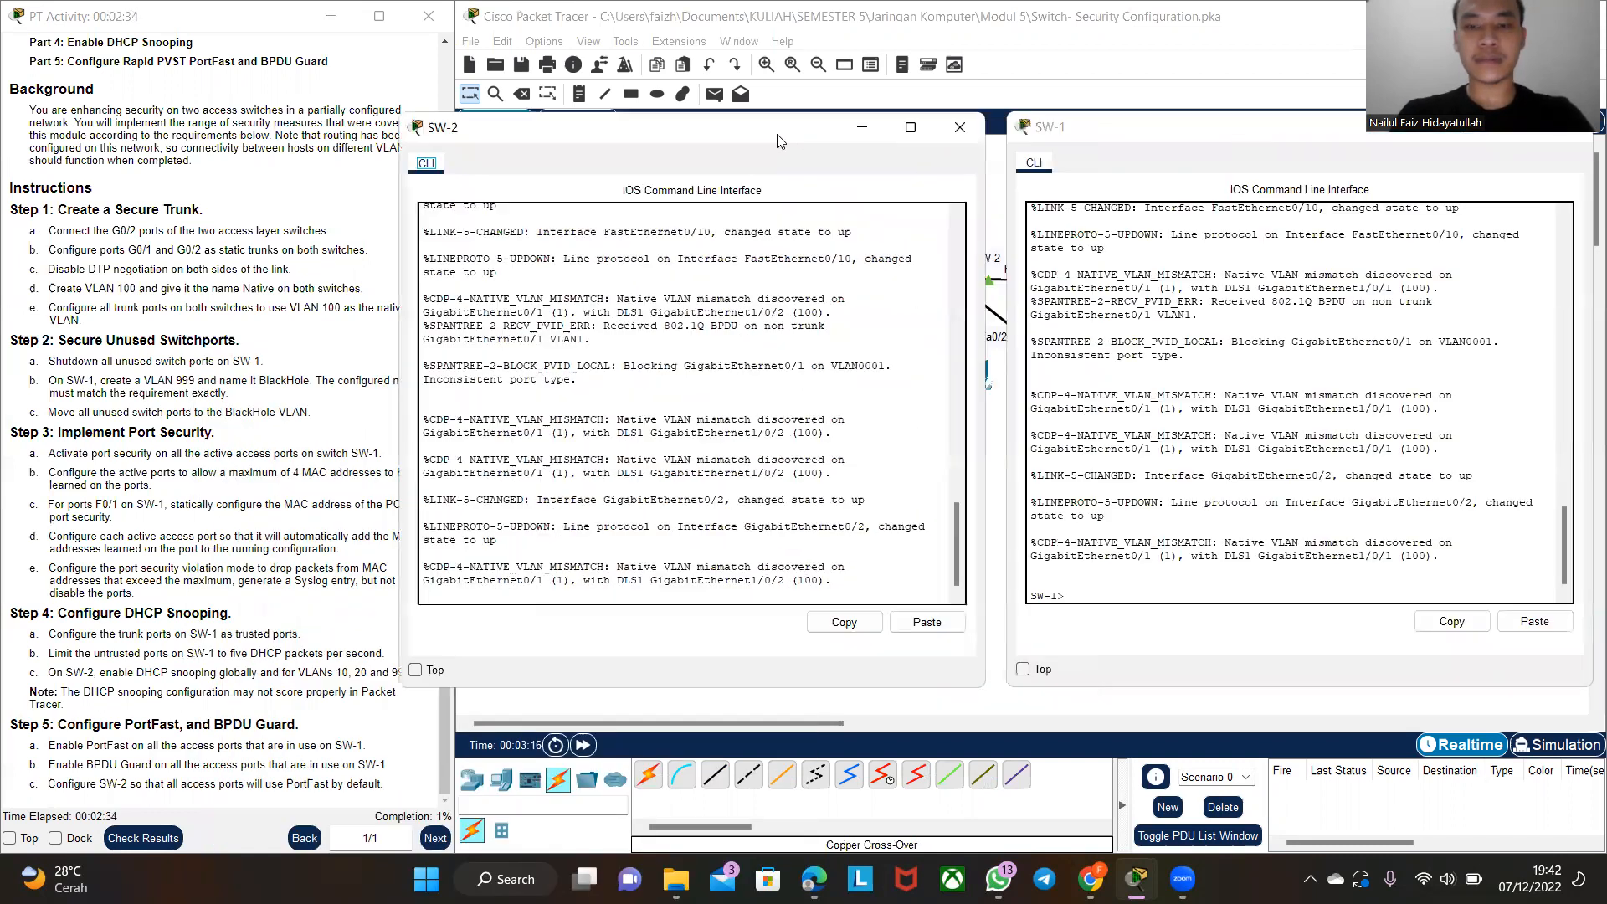
# - Enter privileged mode on SW-1 with en and start global configuration with conf t
pyautogui.click(1182, 503)
pyautogui.press('Return')
pyautogui.write('en')
pyautogui.press('Return')
pyautogui.write('conf')
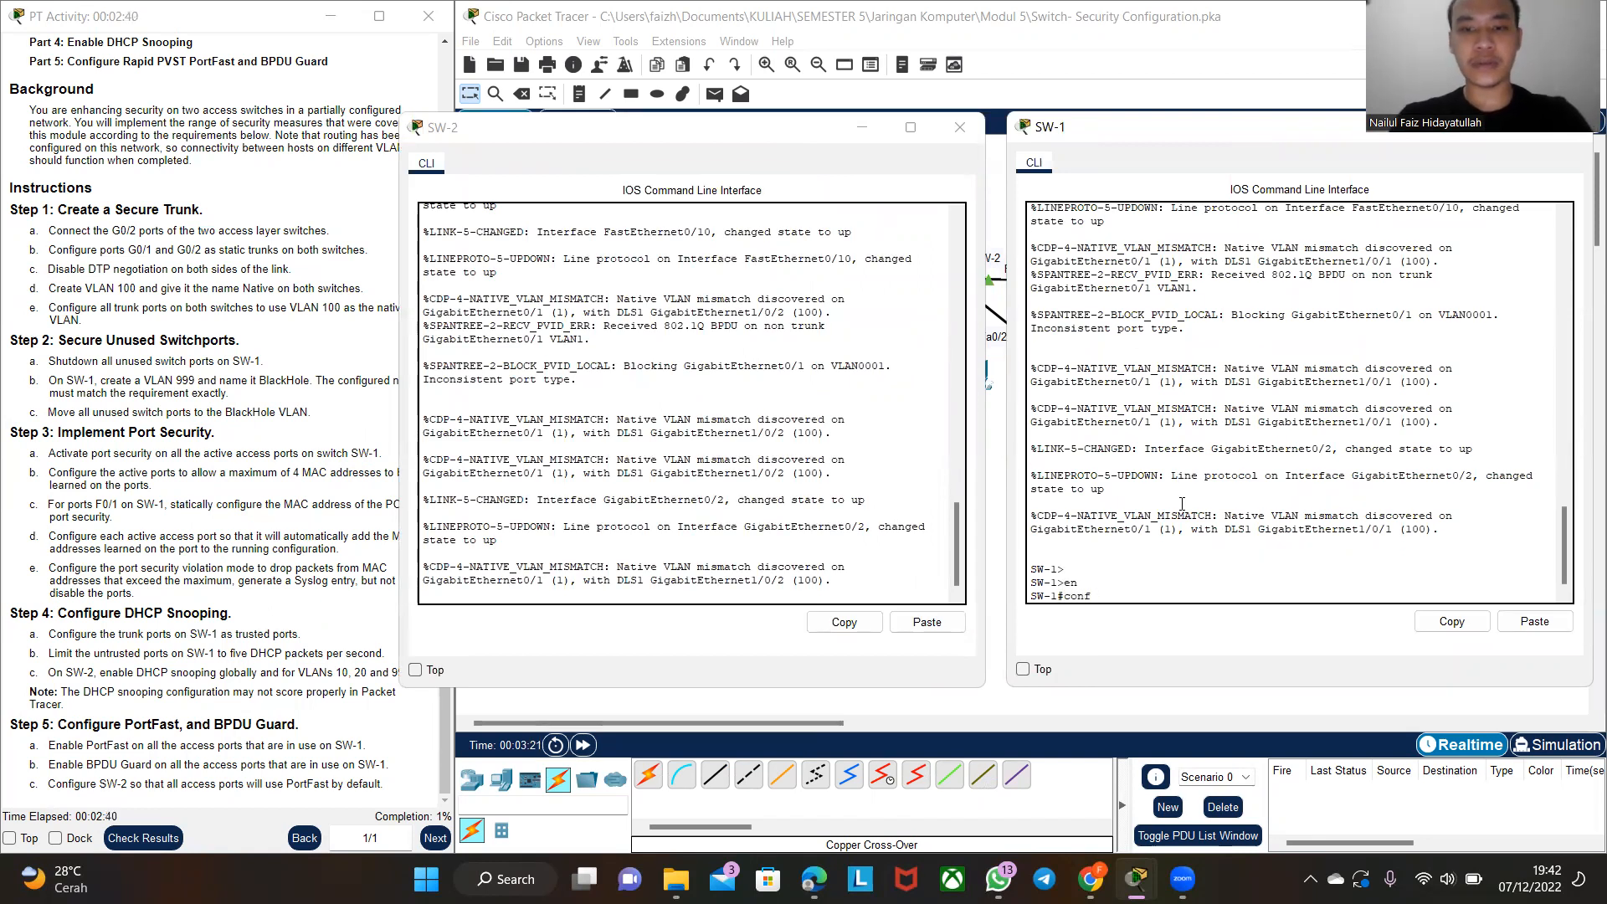
pyautogui.write(' t')
pyautogui.press('Return')
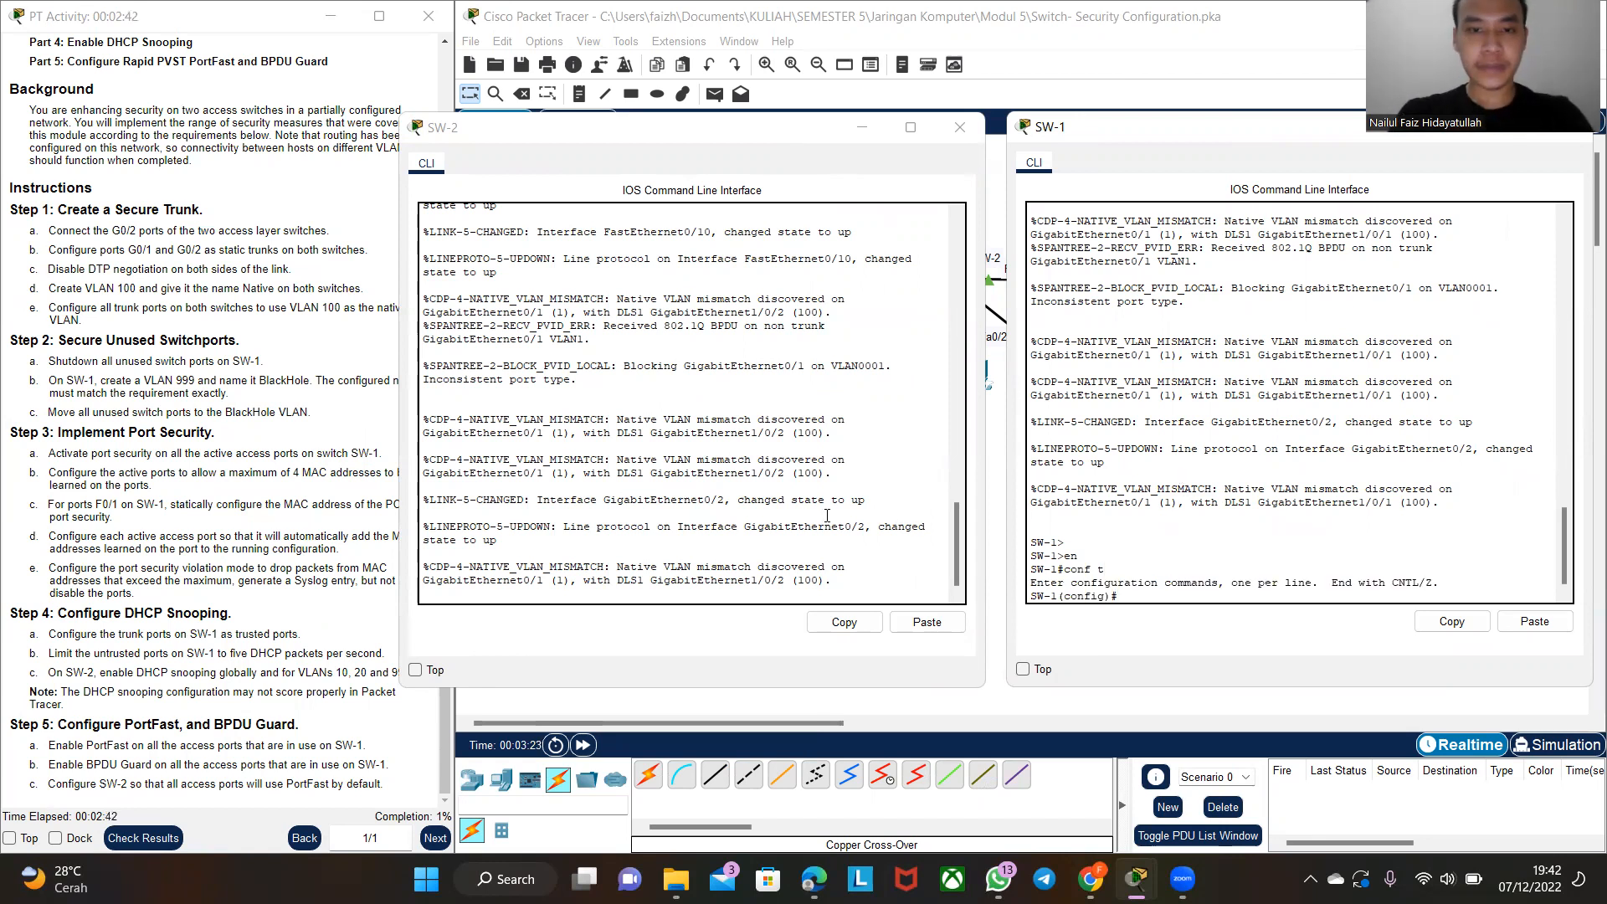
# - Enter interface configuration for the range g0/1-2 on SW-1
pyautogui.write('inter')
pyautogui.press('Tab')
pyautogui.write('range g0')
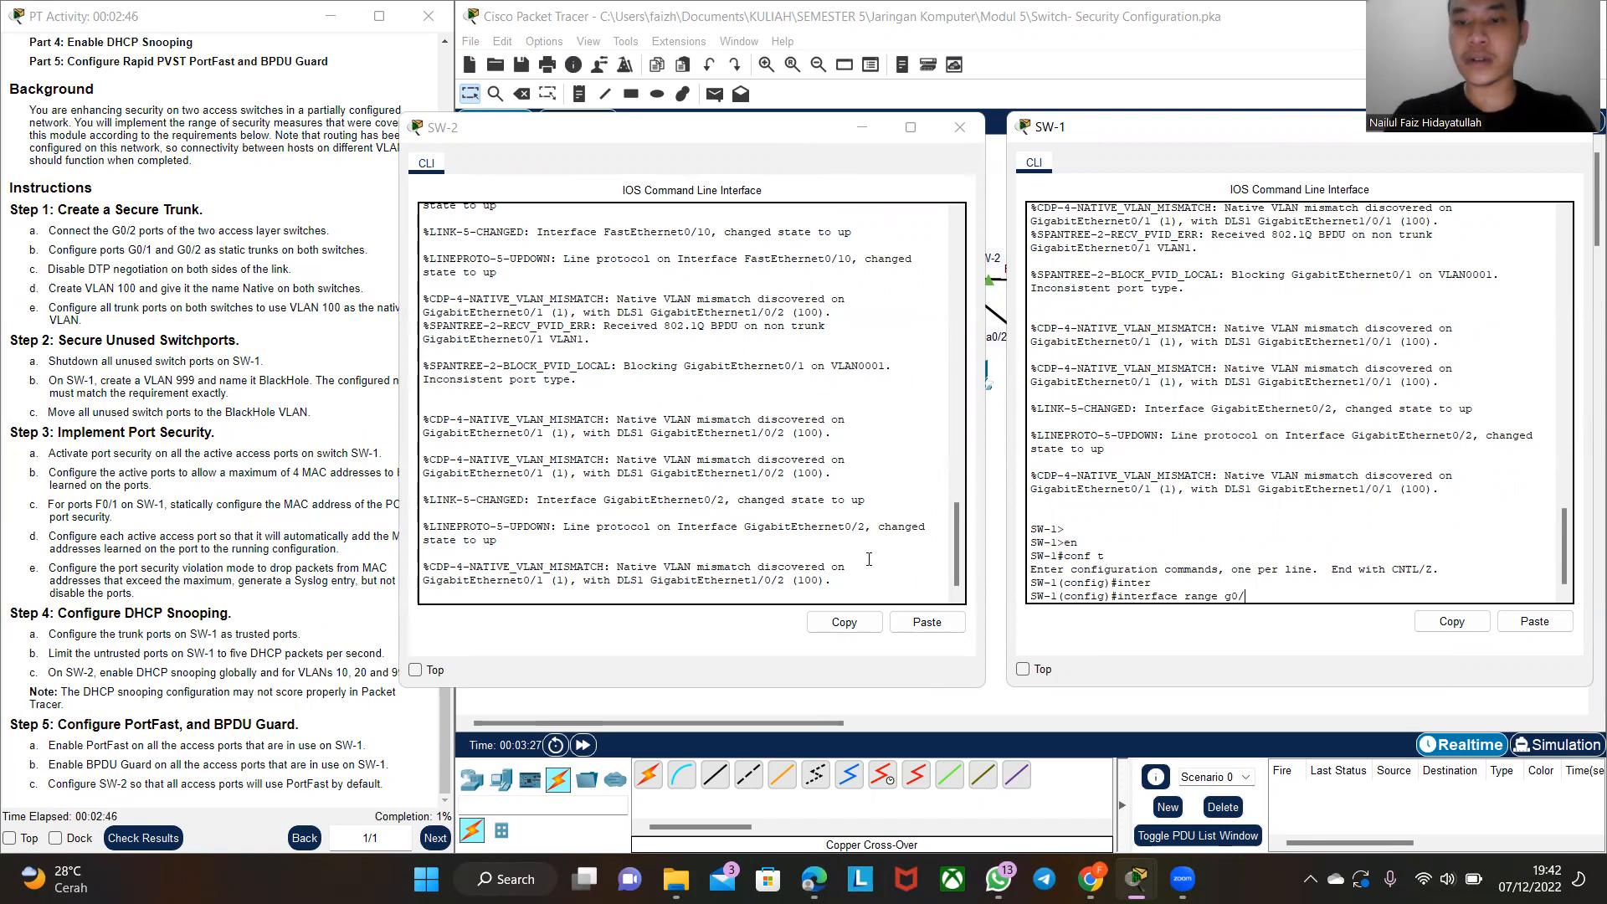
pyautogui.write('/1-2')
pyautogui.press('Return')
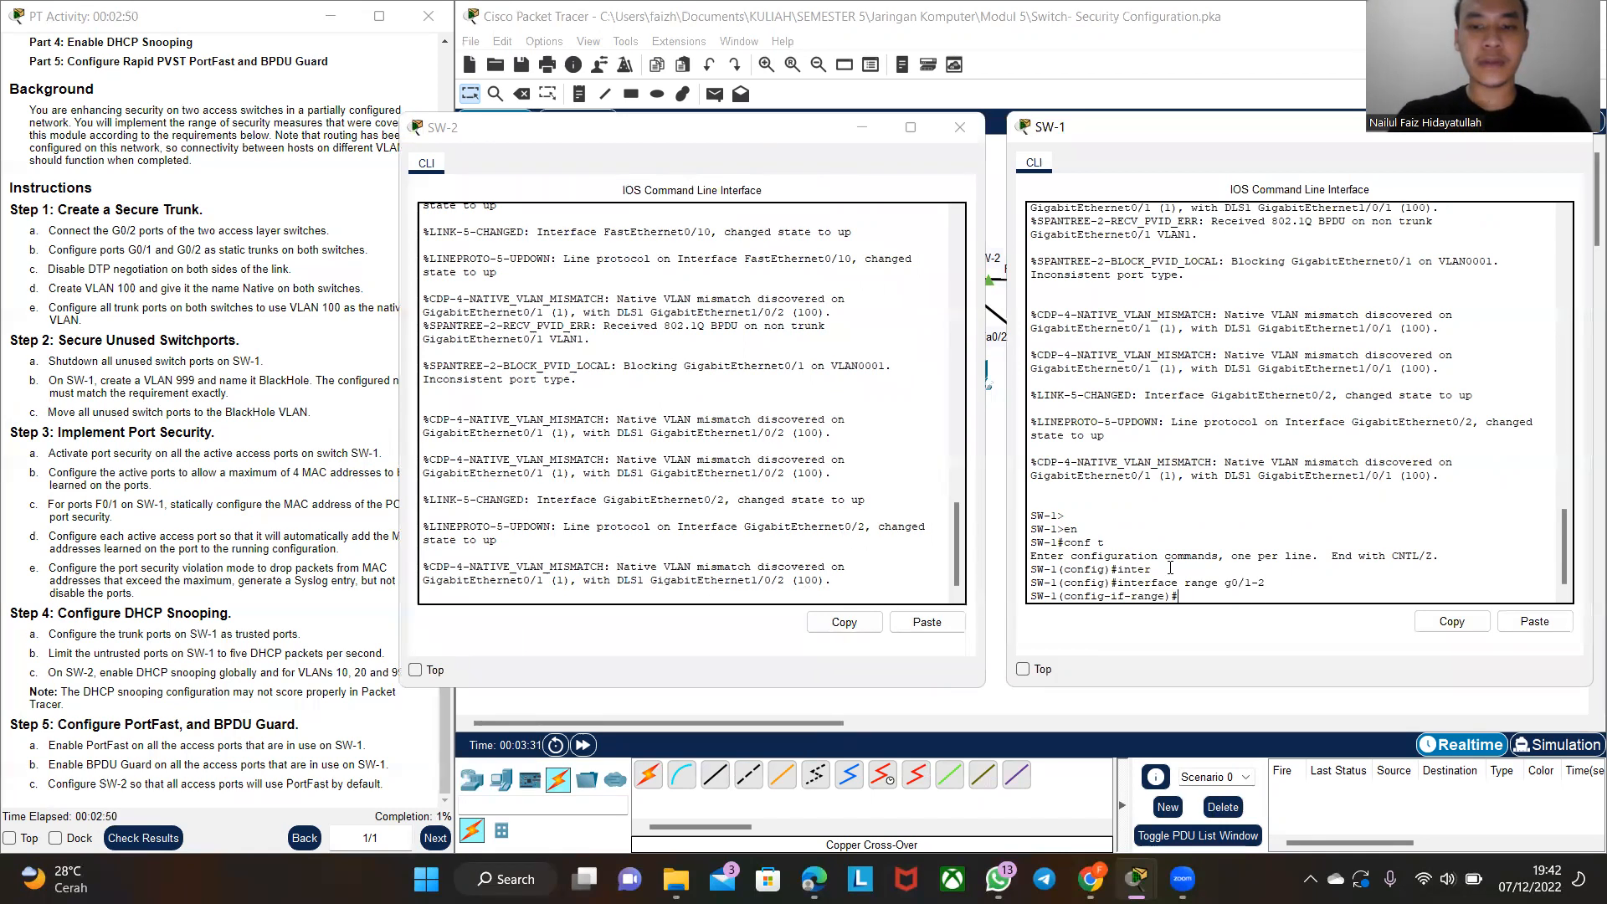
# - Enter privileged mode on SW-2 with en and start global configuration with conf t
pyautogui.click(888, 573)
pyautogui.press('Return')
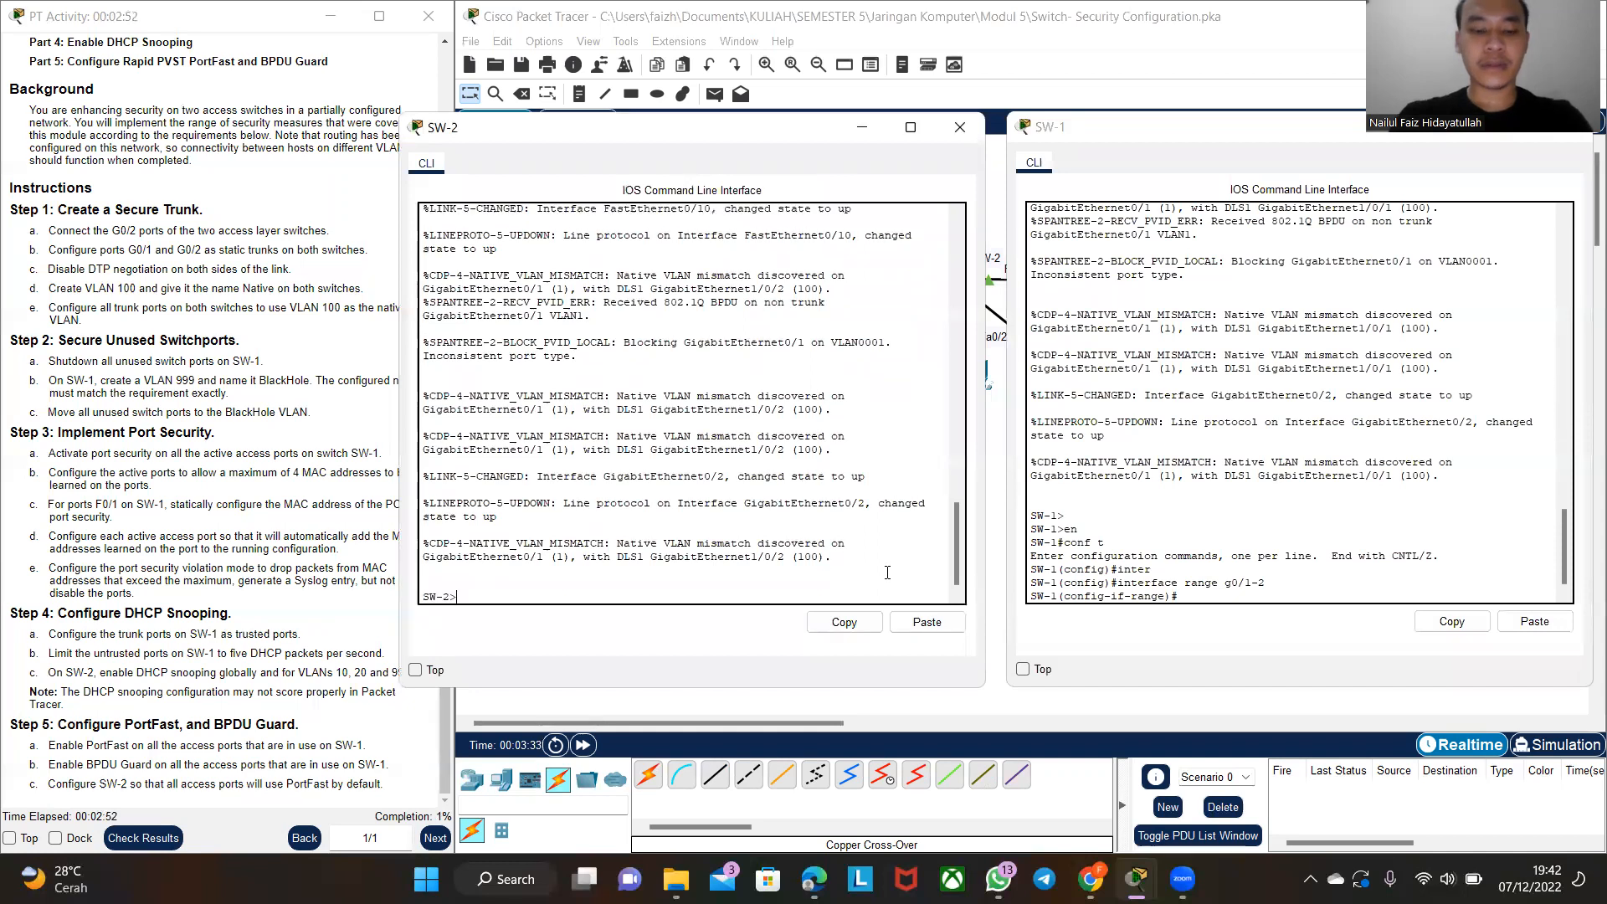
pyautogui.write('em')
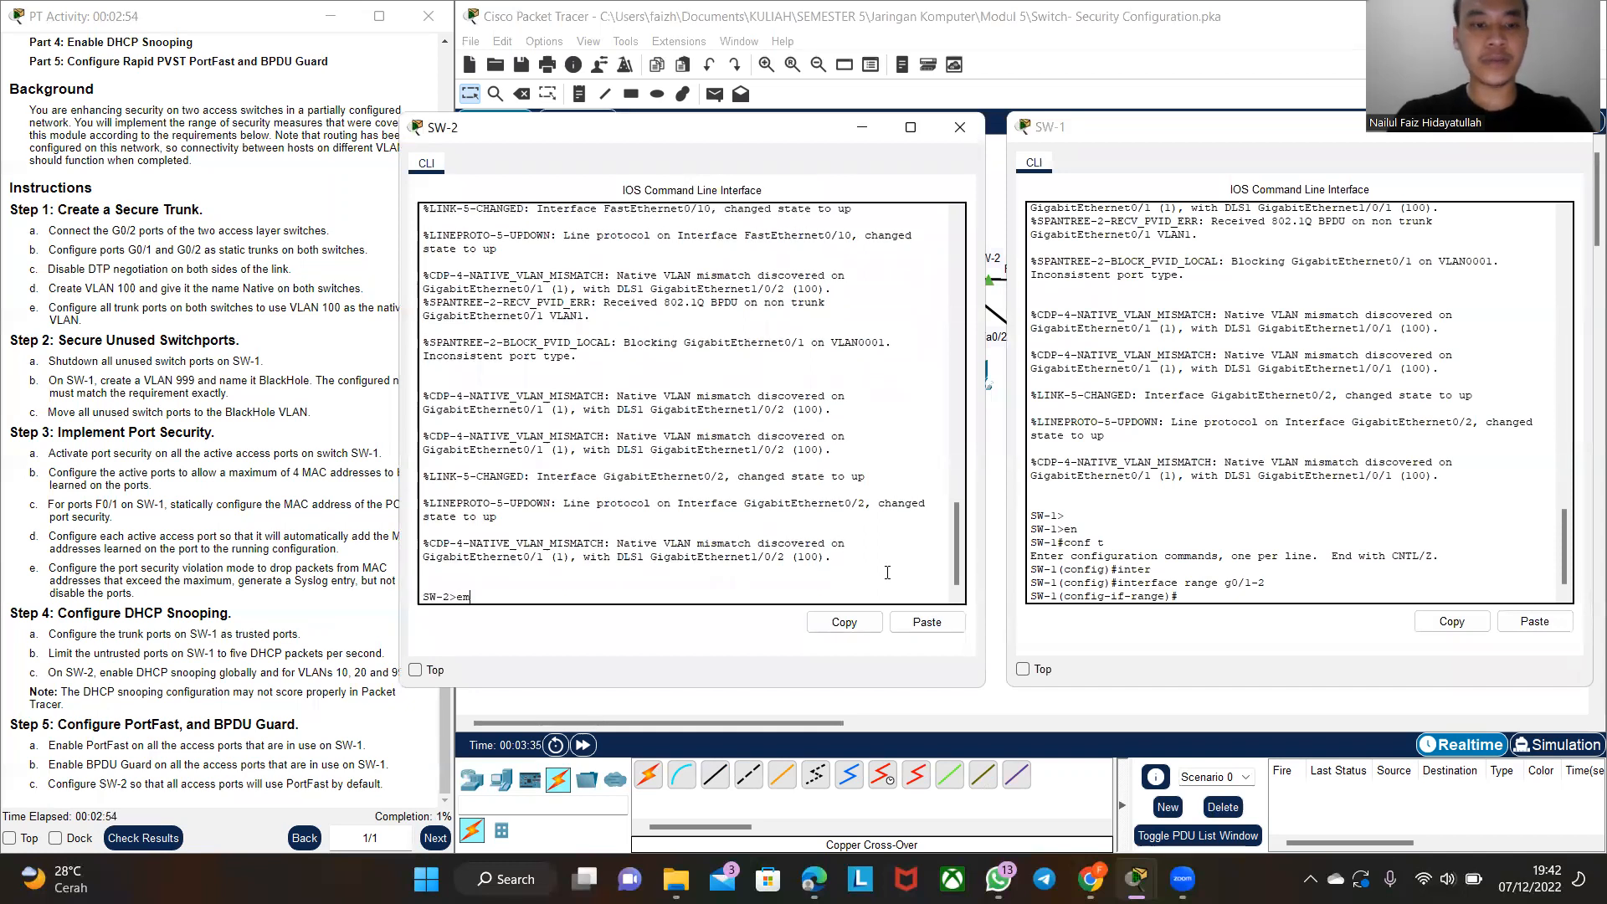
pyautogui.write('n')
pyautogui.press('Return')
pyautogui.write('co')
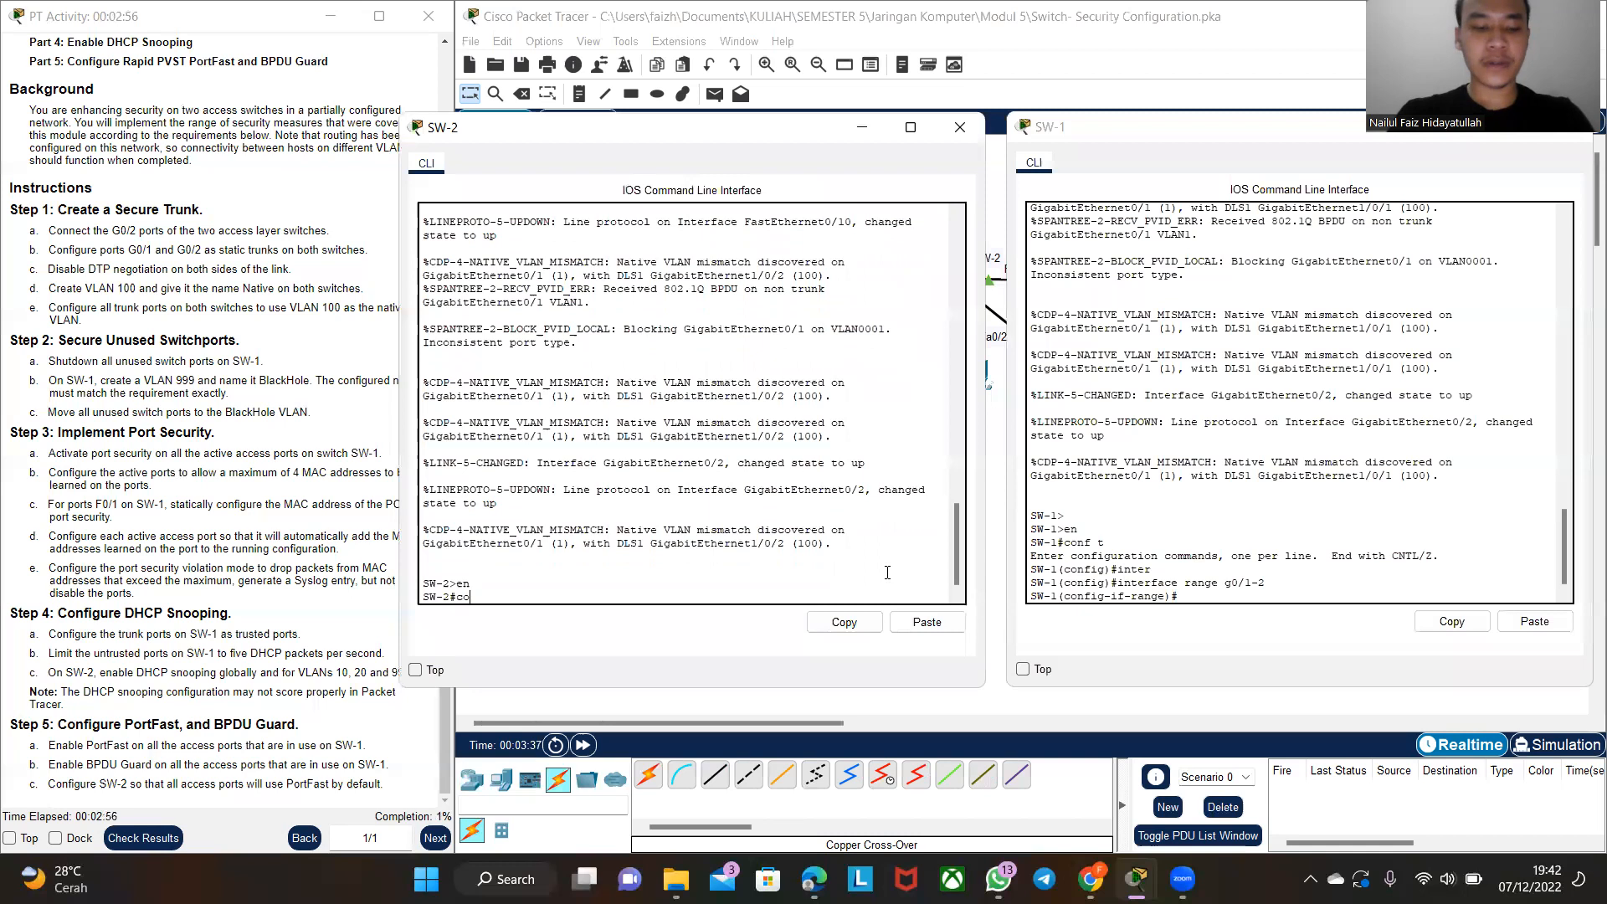
pyautogui.write('nf t')
pyautogui.press('Return')
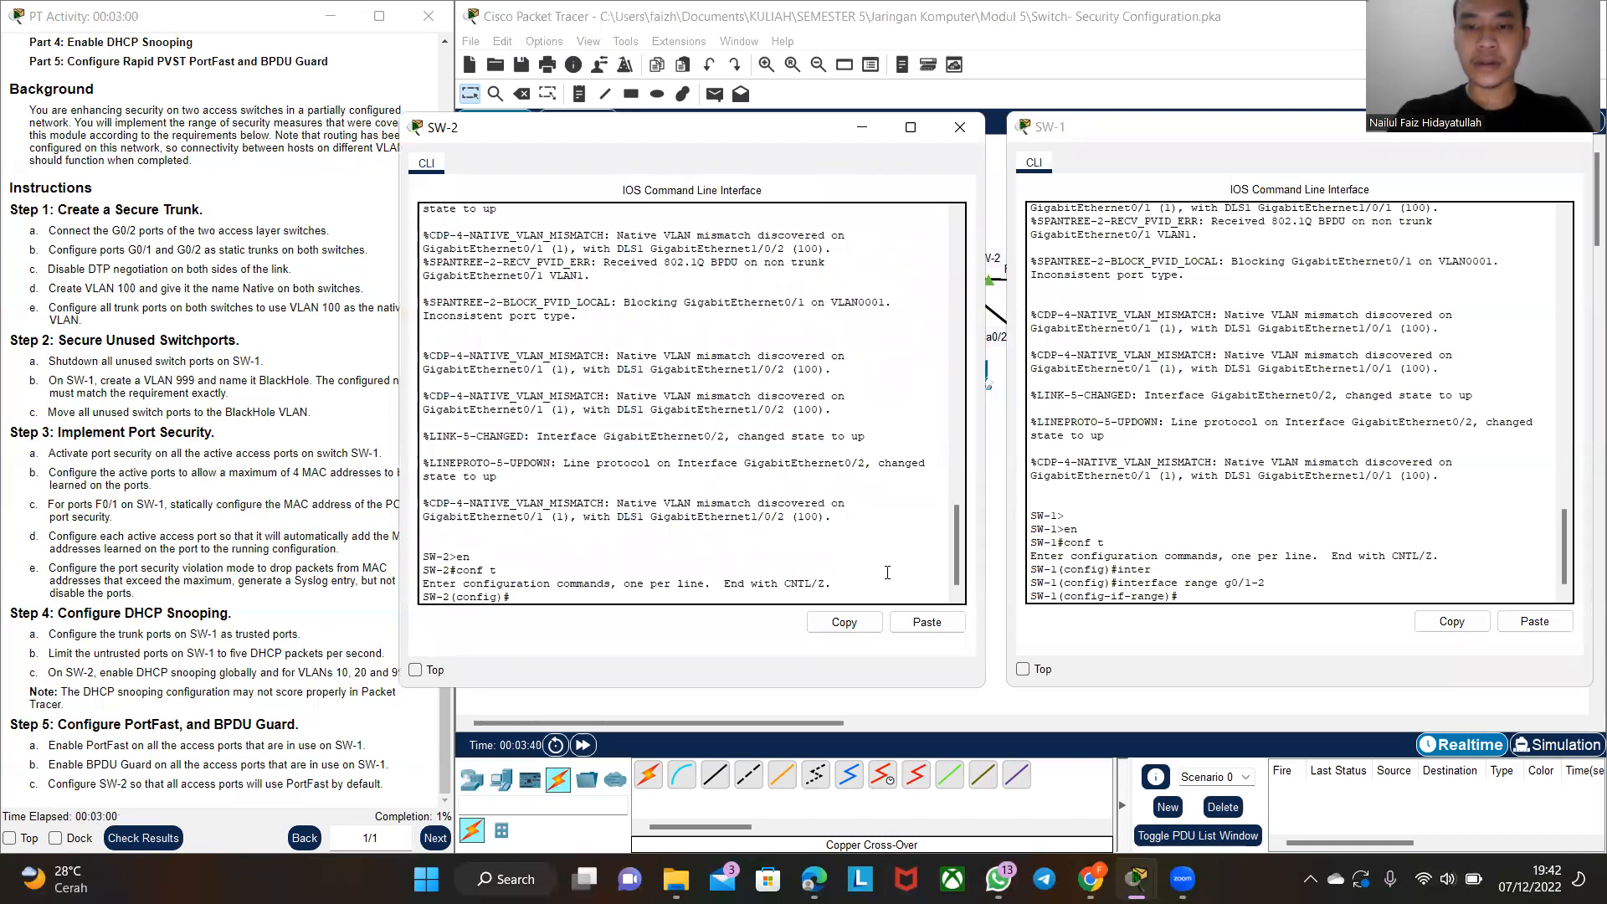
# - Enter interface configuration for the range g0/1-2 on SW-2
pyautogui.write('inter')
pyautogui.press('Tab')
pyautogui.write('range g0/')
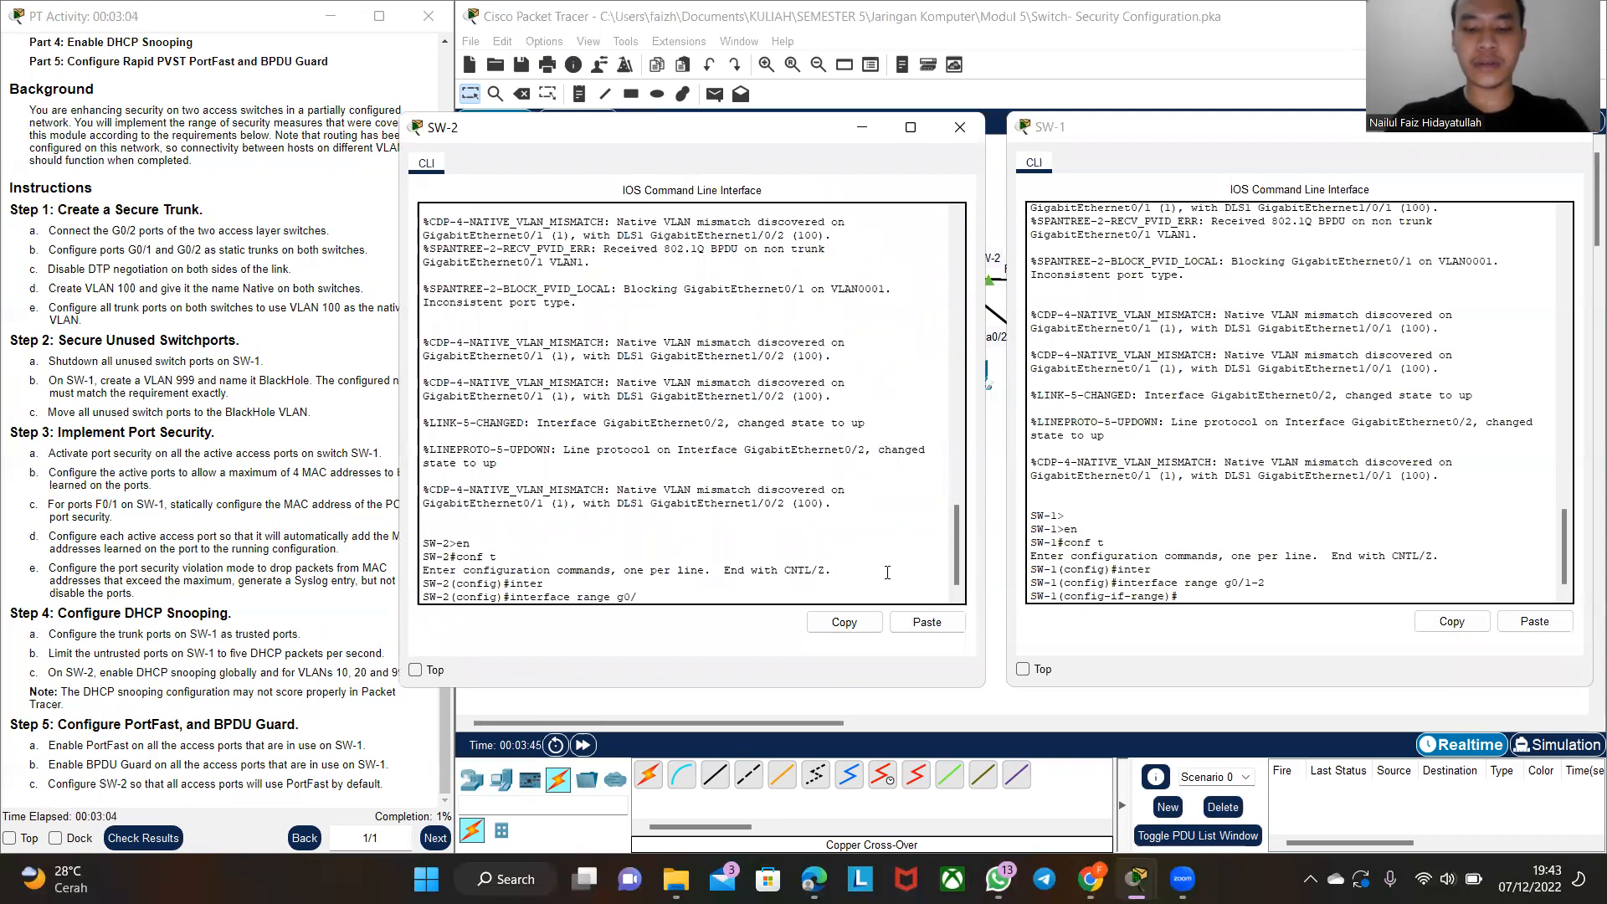
pyautogui.write('1-2')
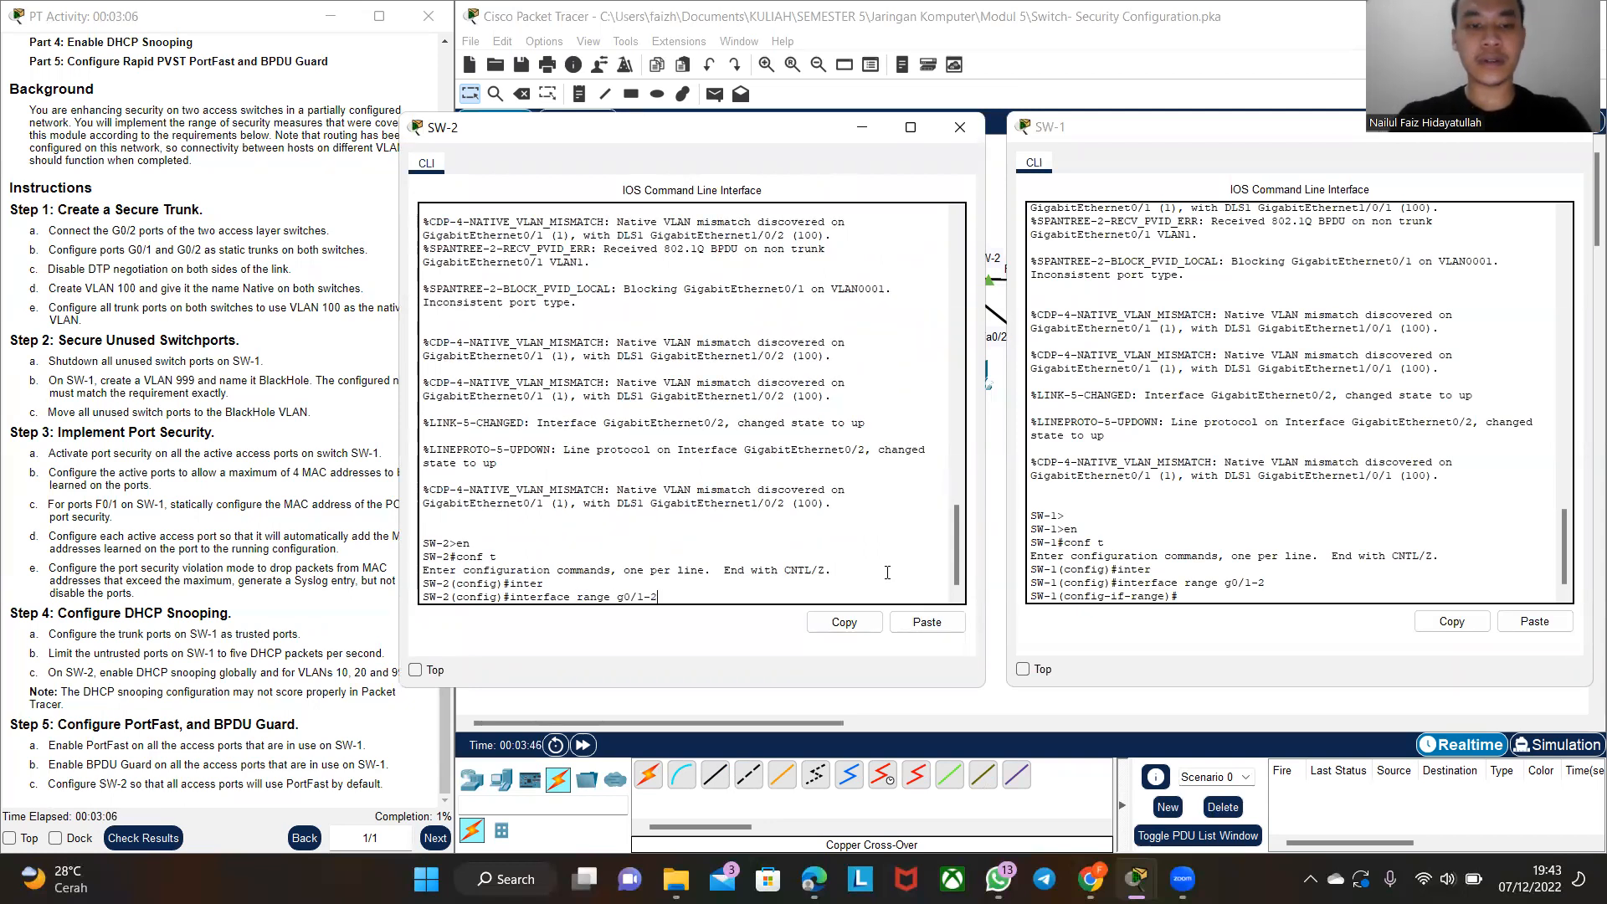
pyautogui.press('Return')
# - Set ports g0/1-2 on SW-1 as static trunks with switchport mode trunk
pyautogui.click(1194, 596)
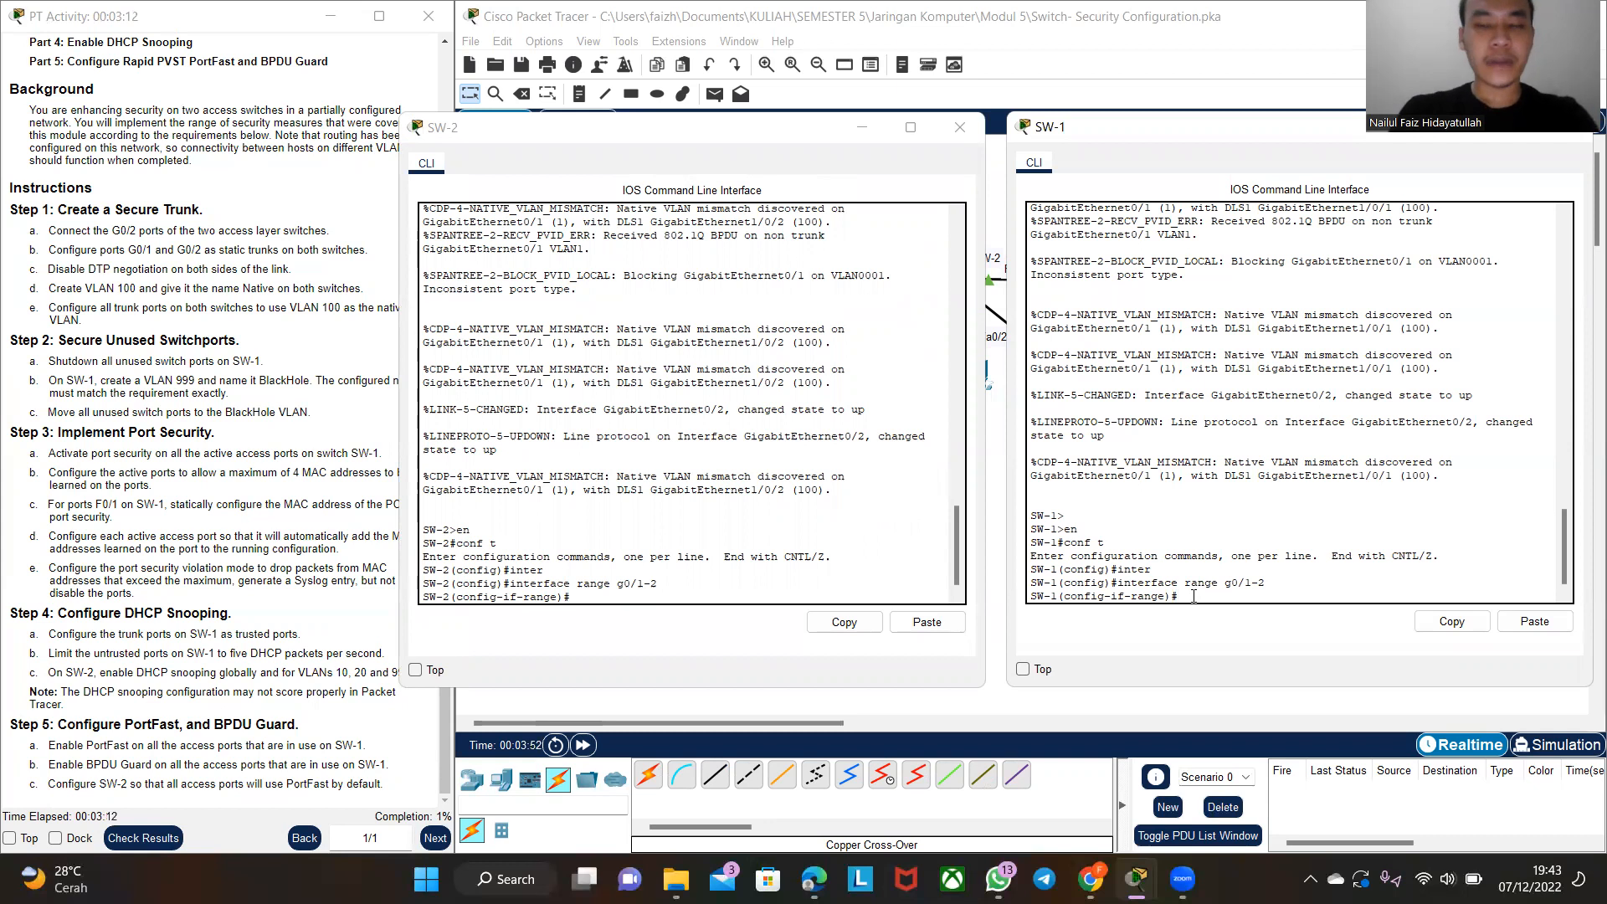
pyautogui.write('switch')
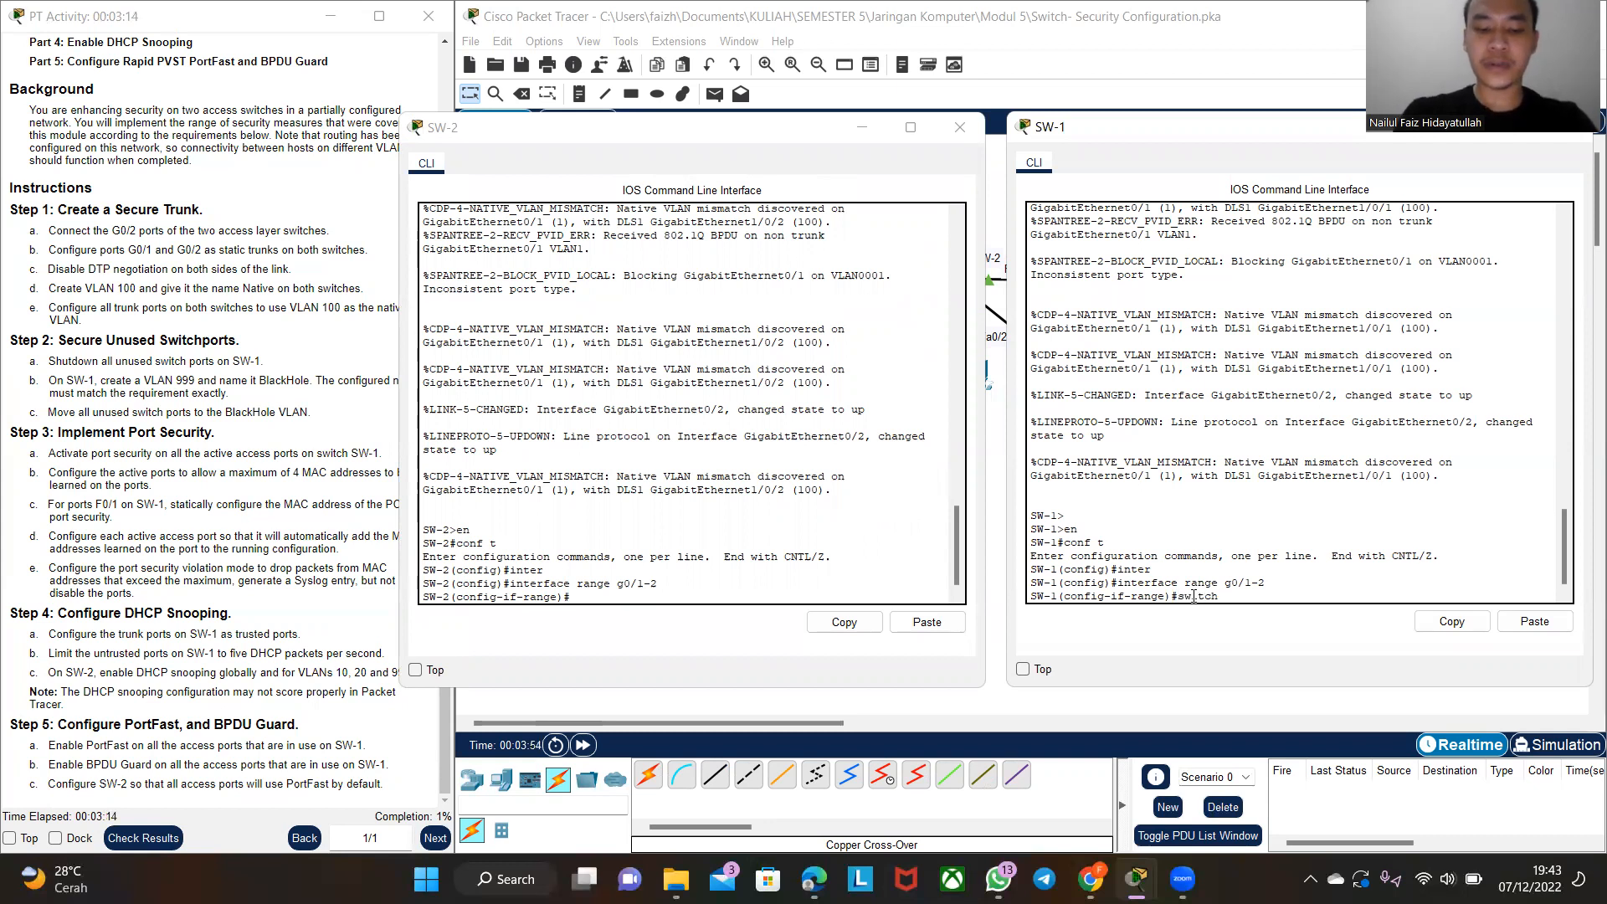
pyautogui.press('Tab')
pyautogui.write('mode')
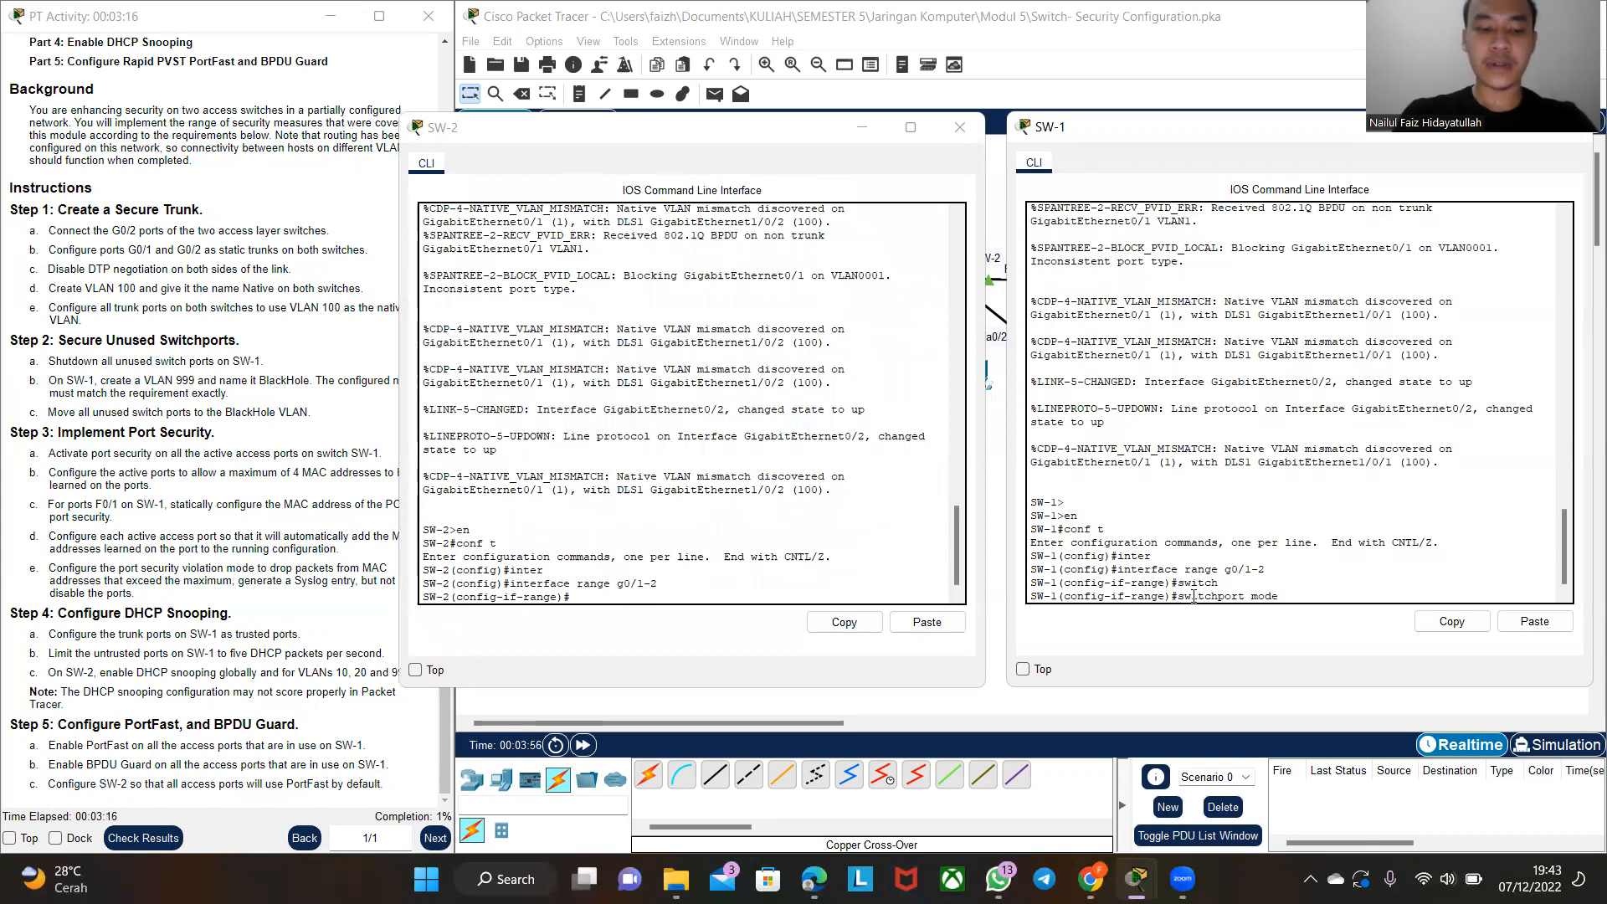
pyautogui.write(' trunk')
pyautogui.press('Return')
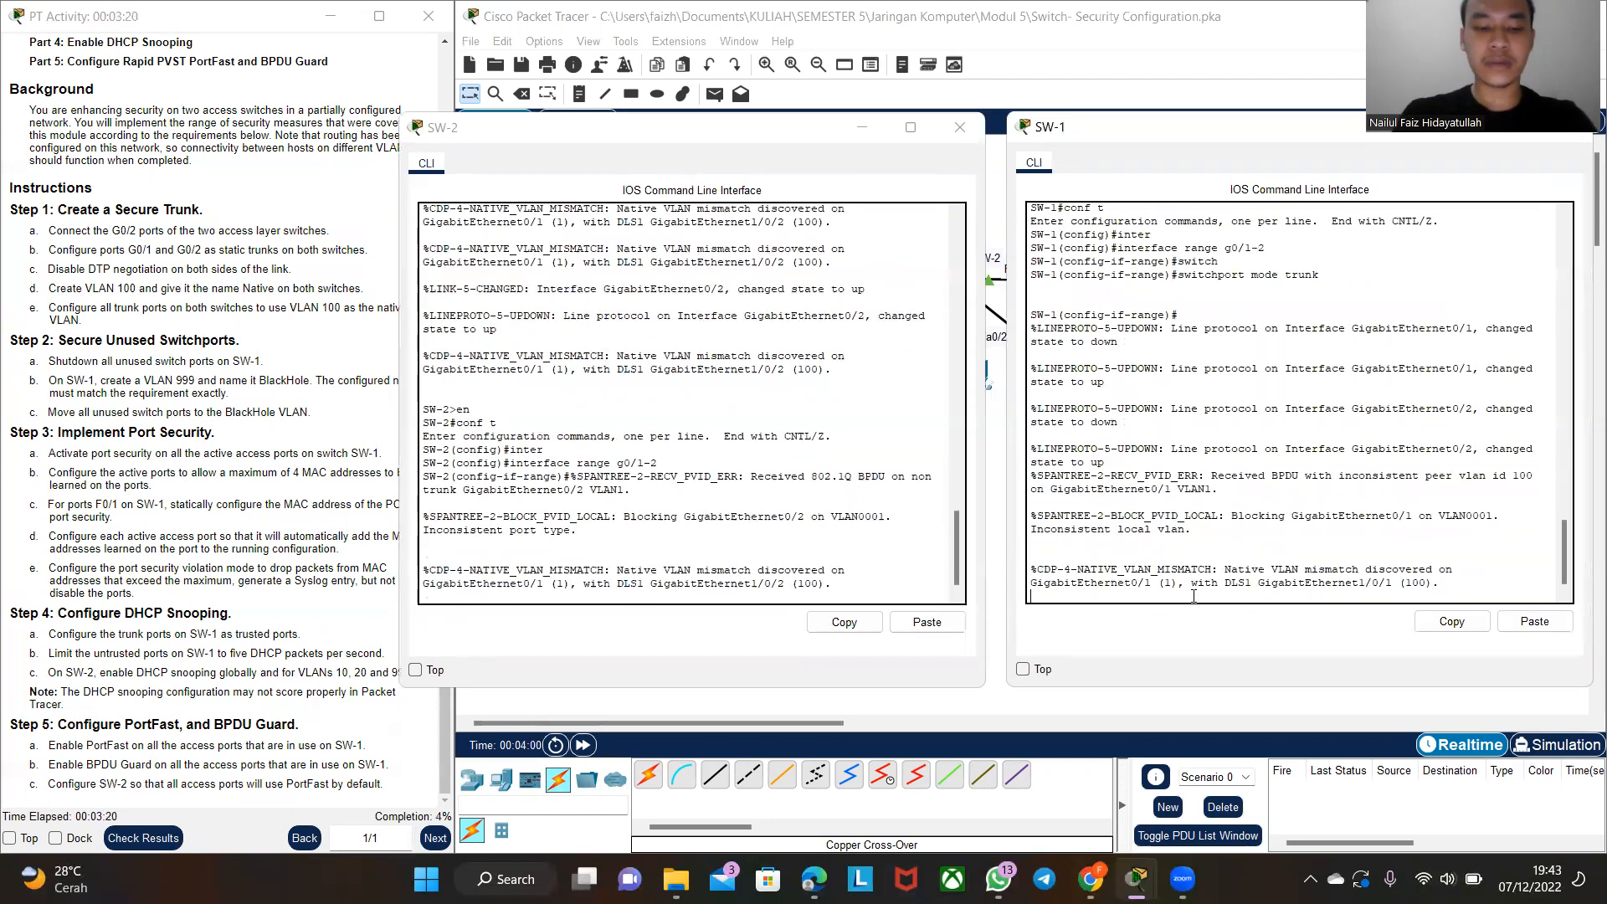
# - Set ports g0/1-2 on SW-2 as static trunks with switchport mode trunk
pyautogui.click(867, 586)
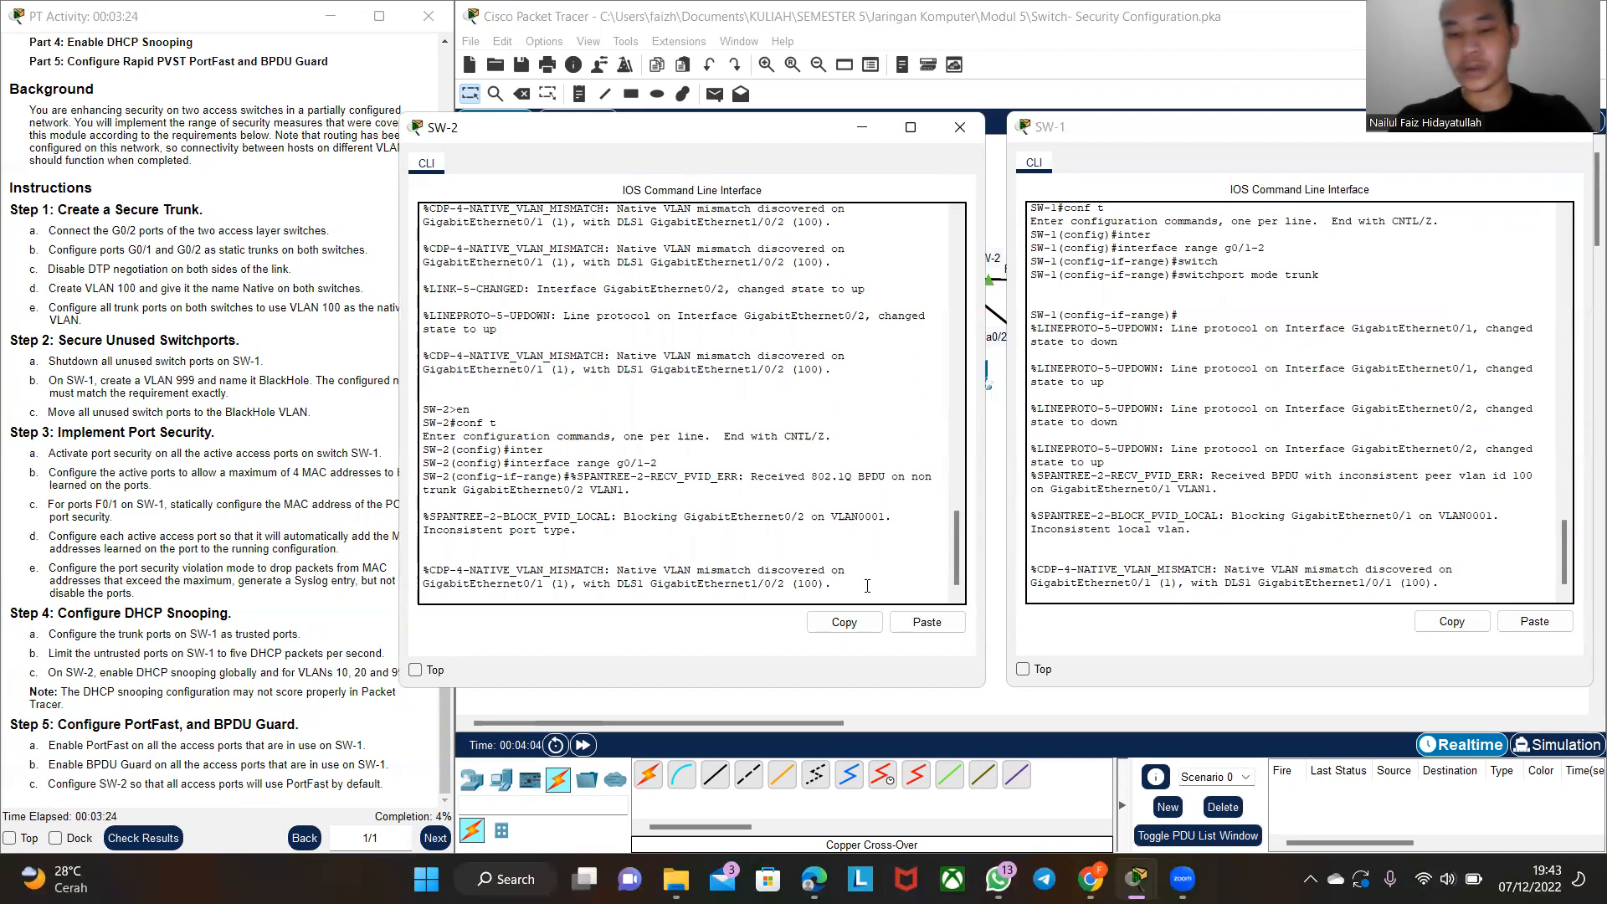
pyautogui.press('Return')
pyautogui.write('swith')
pyautogui.press('Tab')
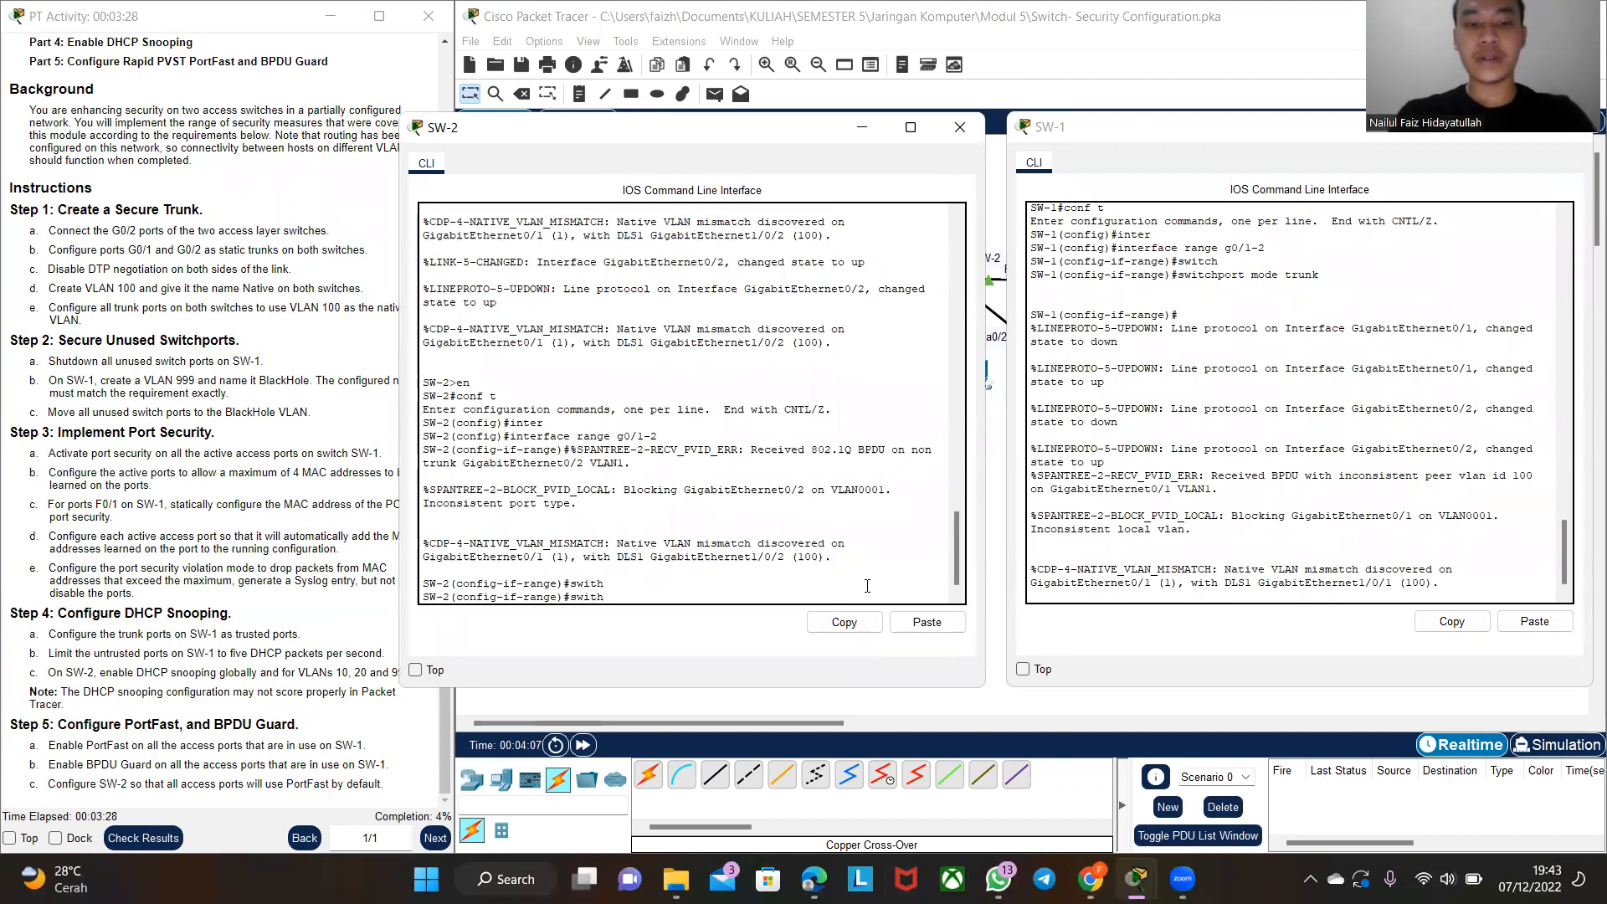
pyautogui.write('cj')
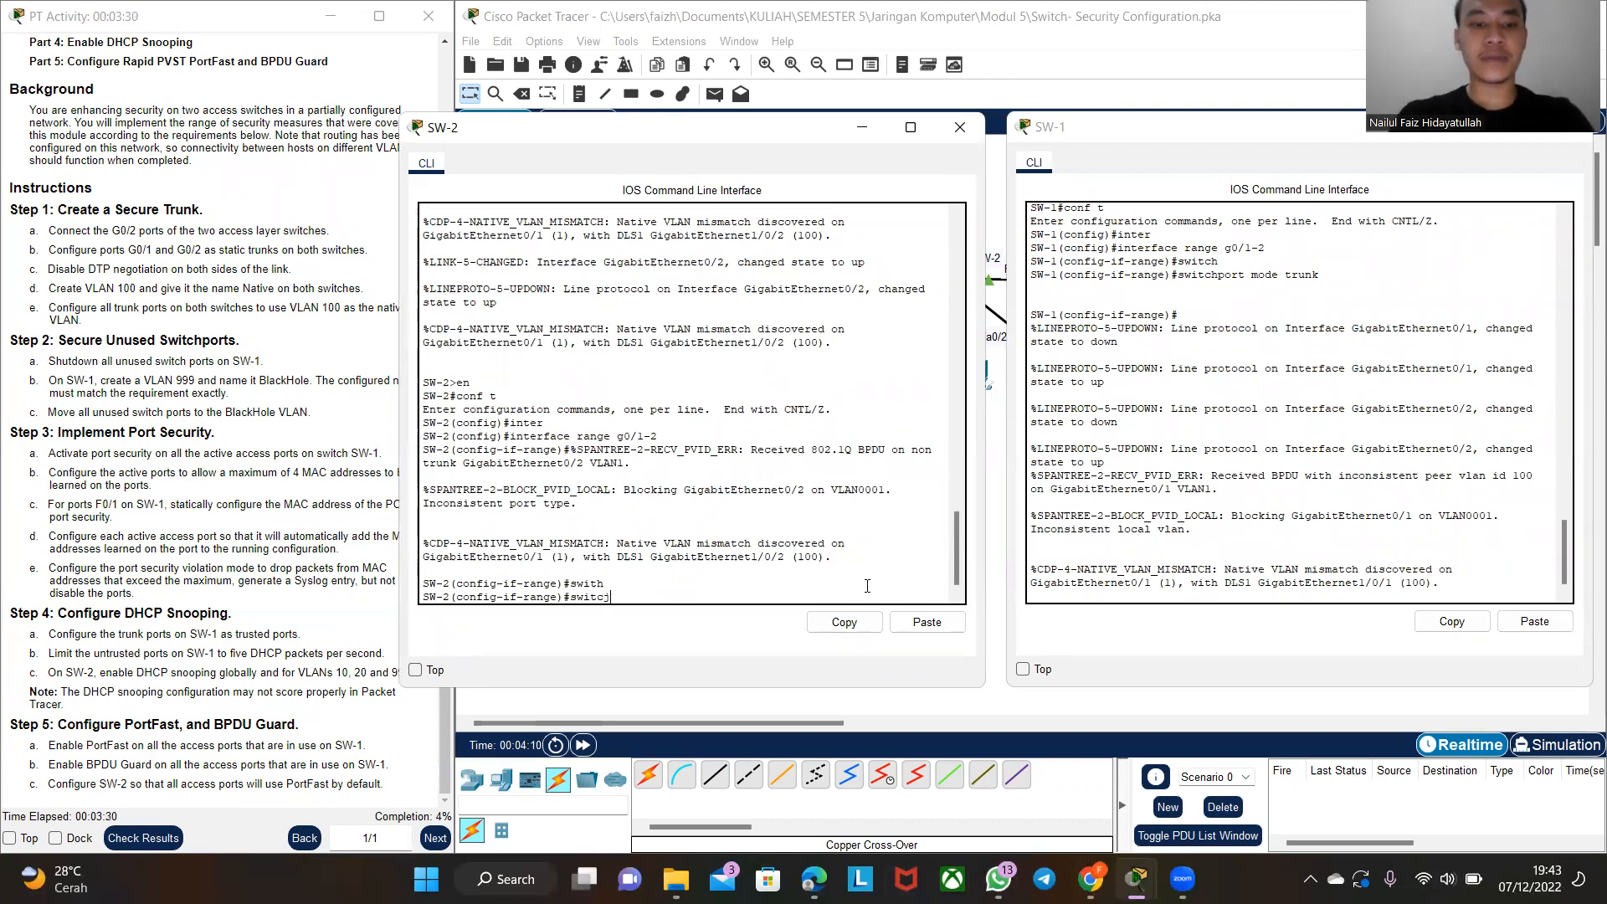
pyautogui.press('Tab')
pyautogui.write('mode trunk')
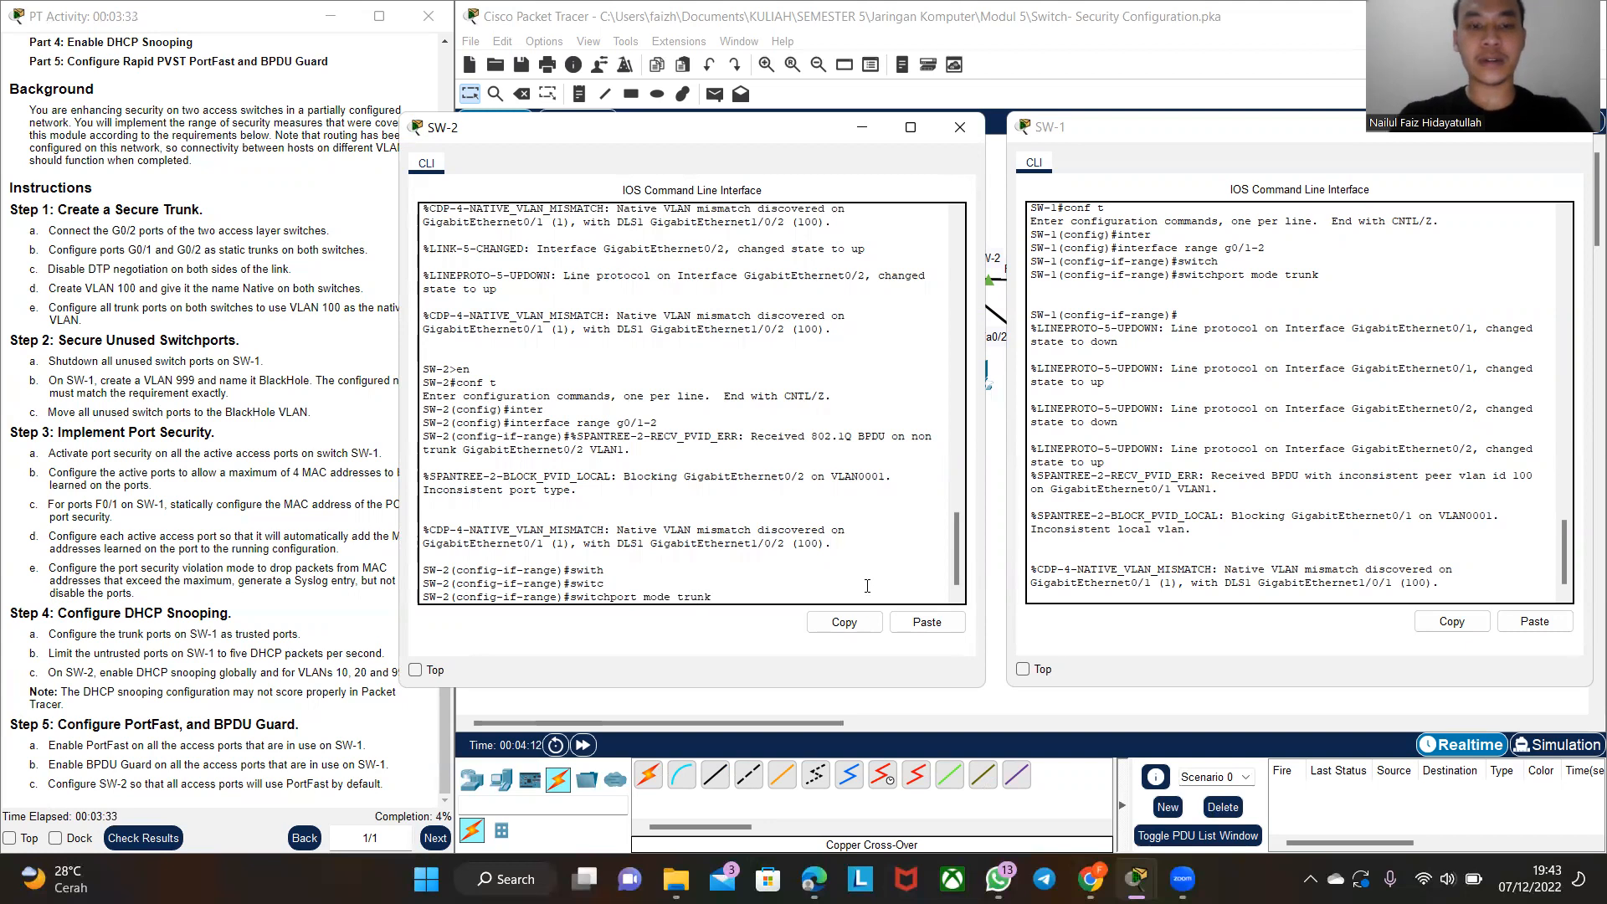
pyautogui.press('Return')
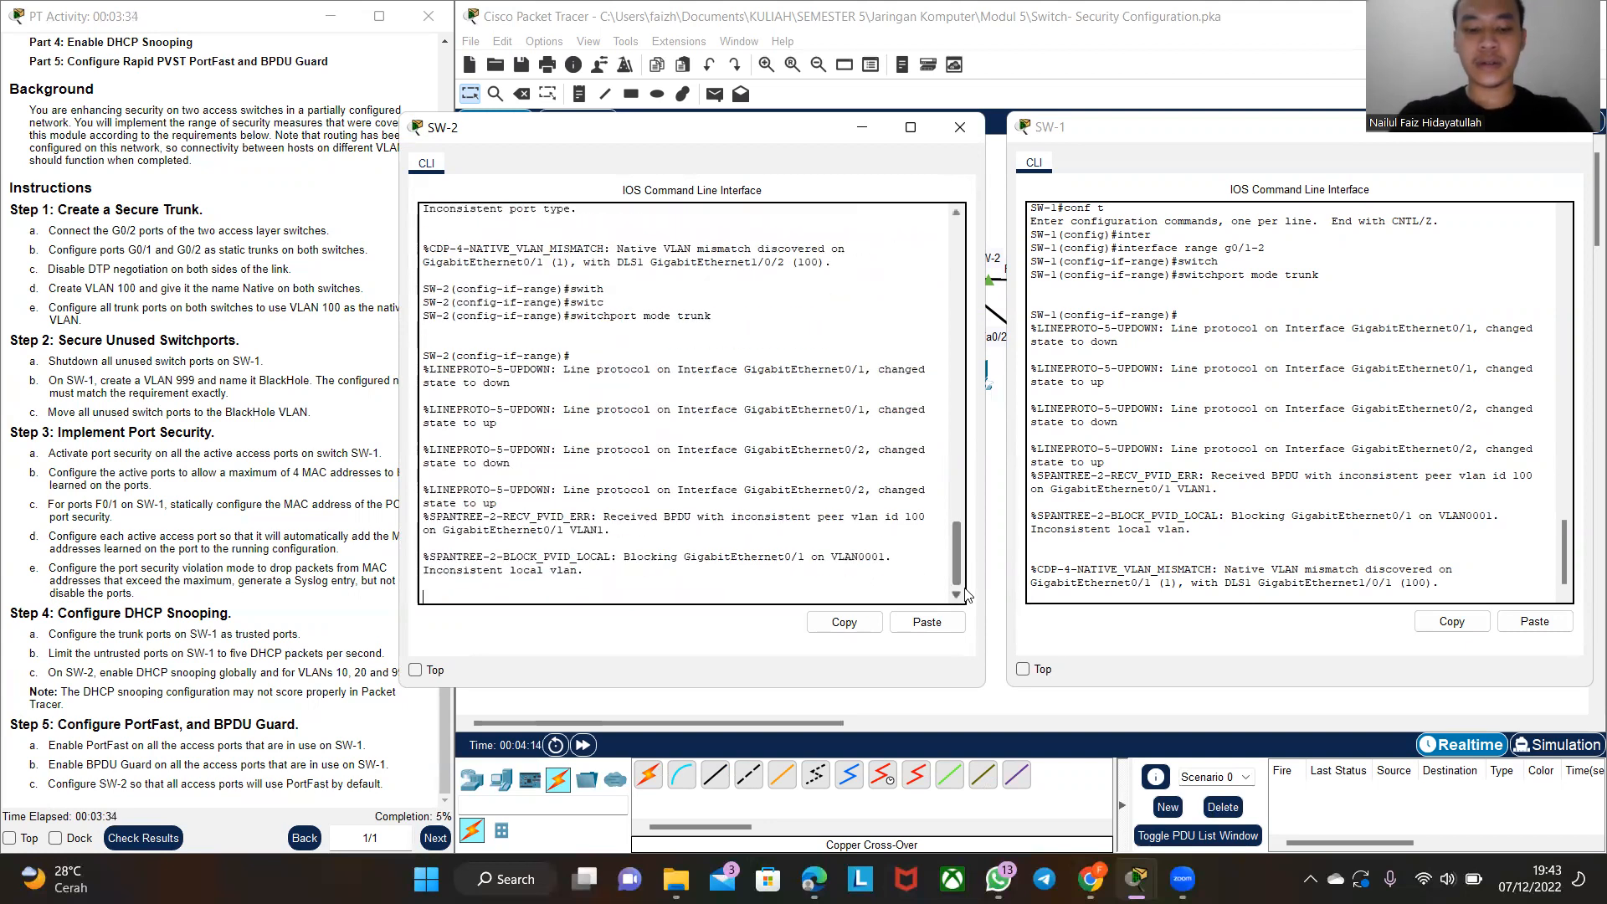
# - Disable DTP negotiation on the SW-2 trunk ports with switchport nonegotiate
pyautogui.write('switc')
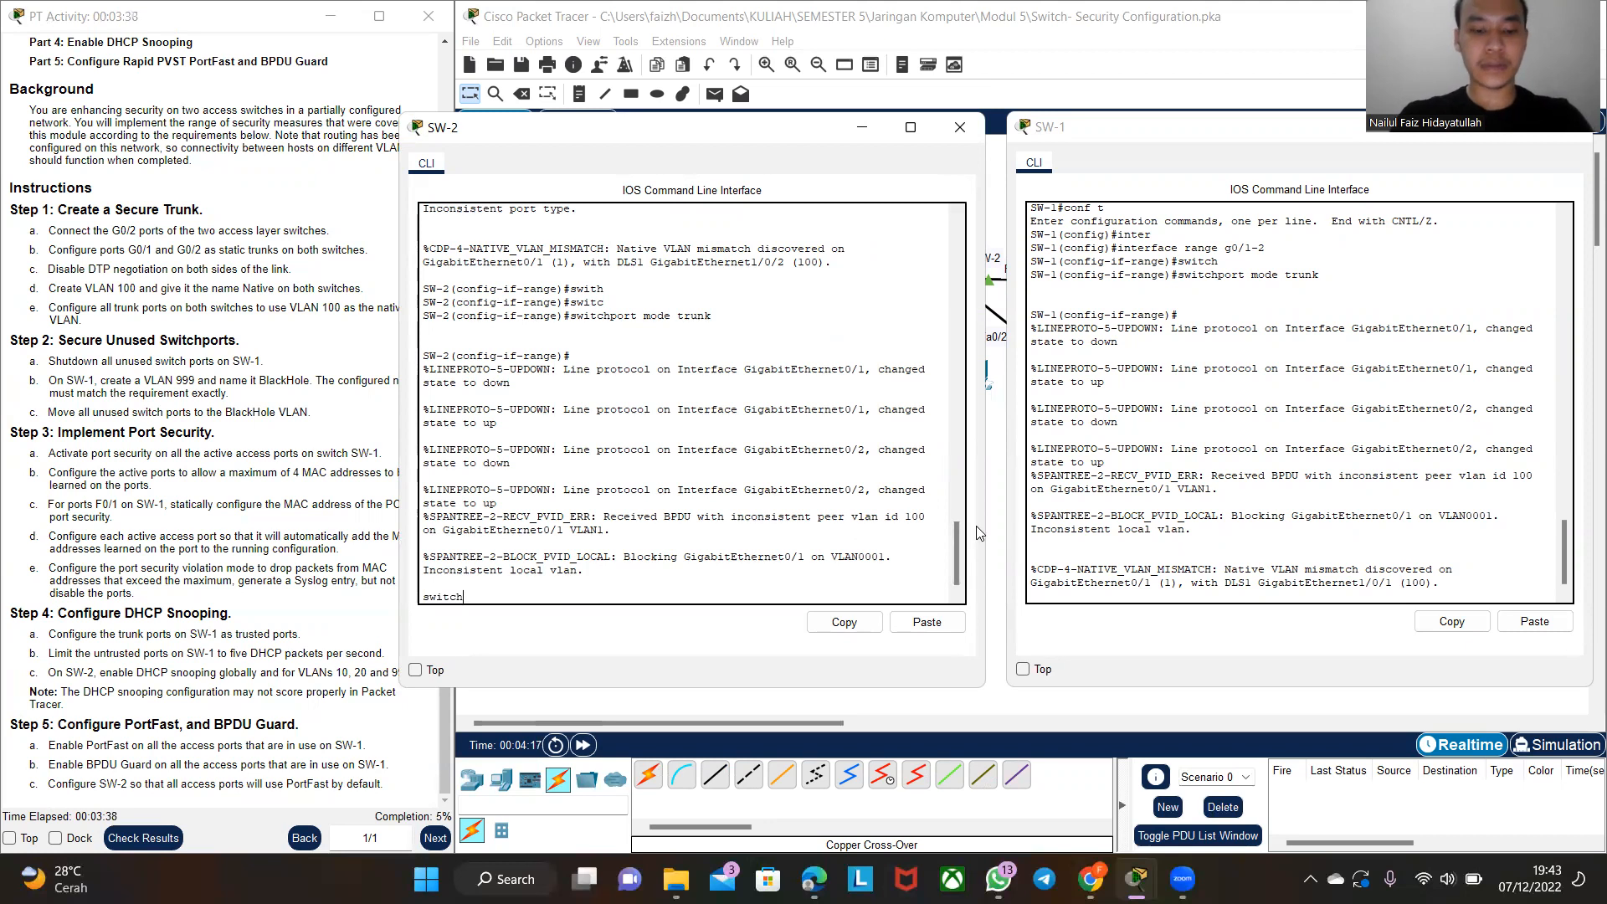
pyautogui.write('h')
pyautogui.press('Tab')
pyautogui.write('noengo')
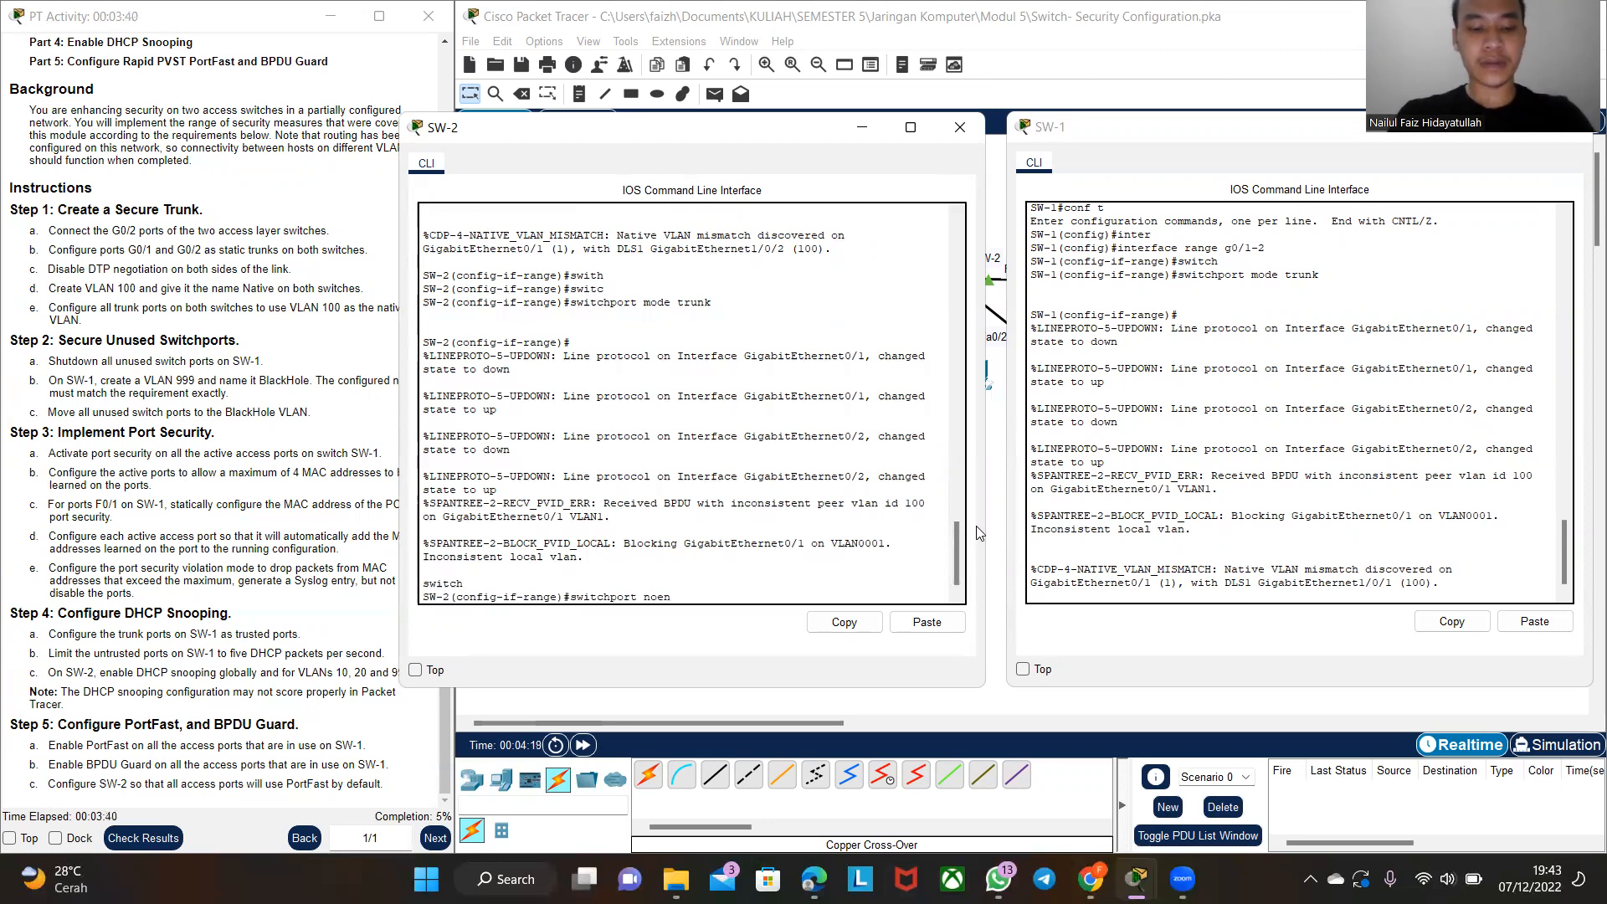
pyautogui.press('Tab')
pyautogui.press('BackSpace')
pyautogui.press('BackSpace')
pyautogui.press('BackSpace')
pyautogui.press('BackSpace')
pyautogui.write('nego')
pyautogui.press('Tab')
pyautogui.press('Return')
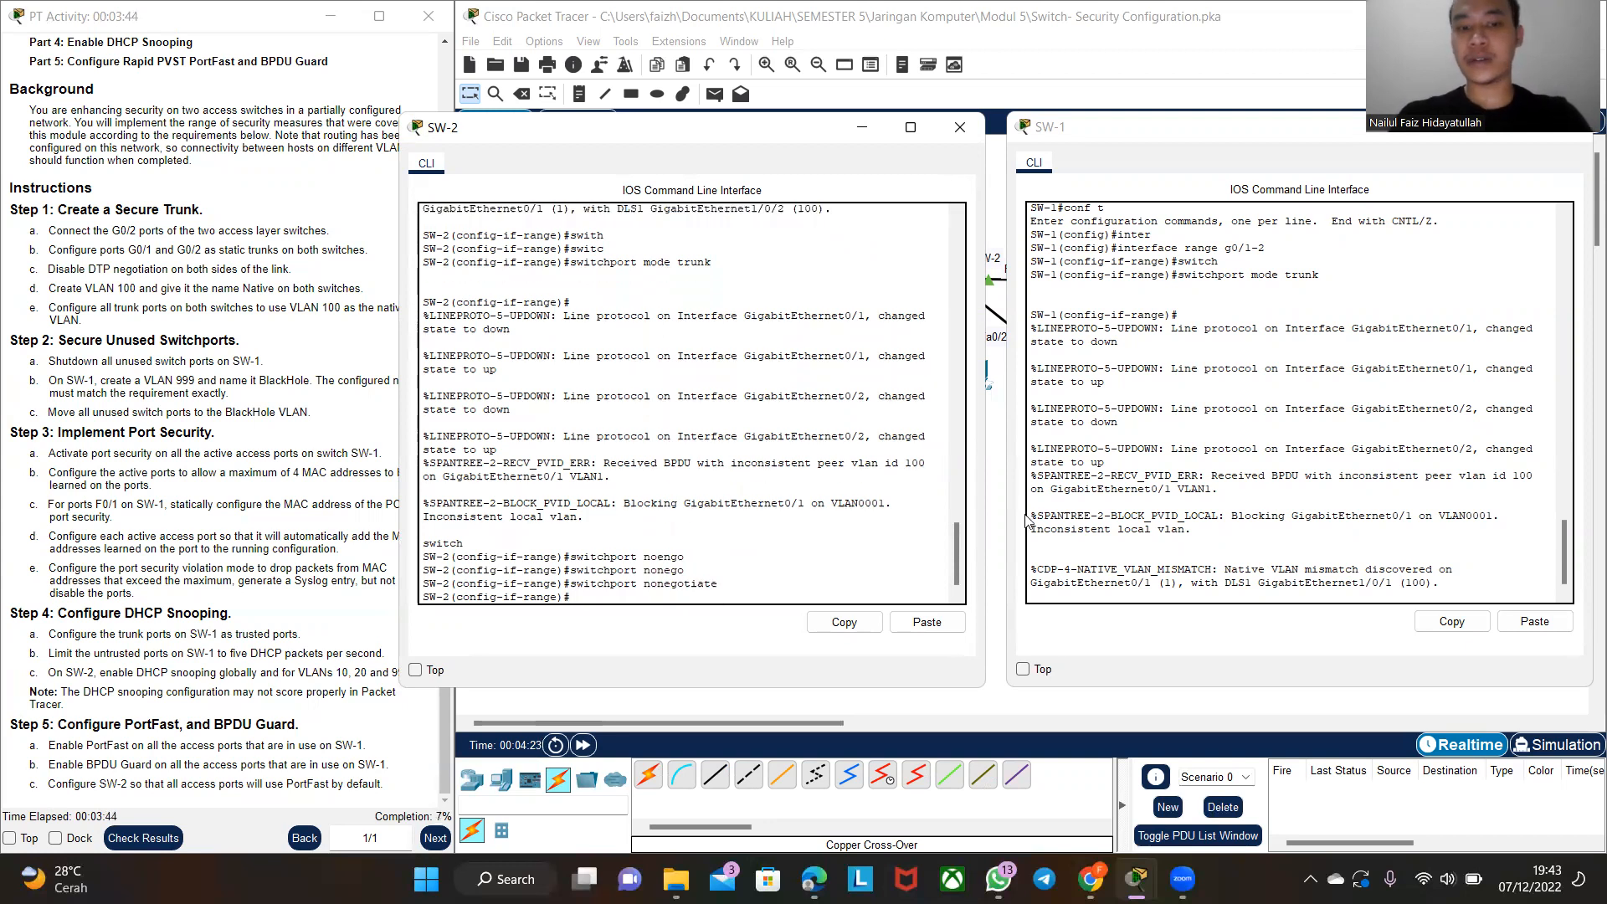
# - Disable DTP negotiation on the SW-1 trunk ports with switchport nonegotiate
pyautogui.click(1315, 570)
pyautogui.write('switch')
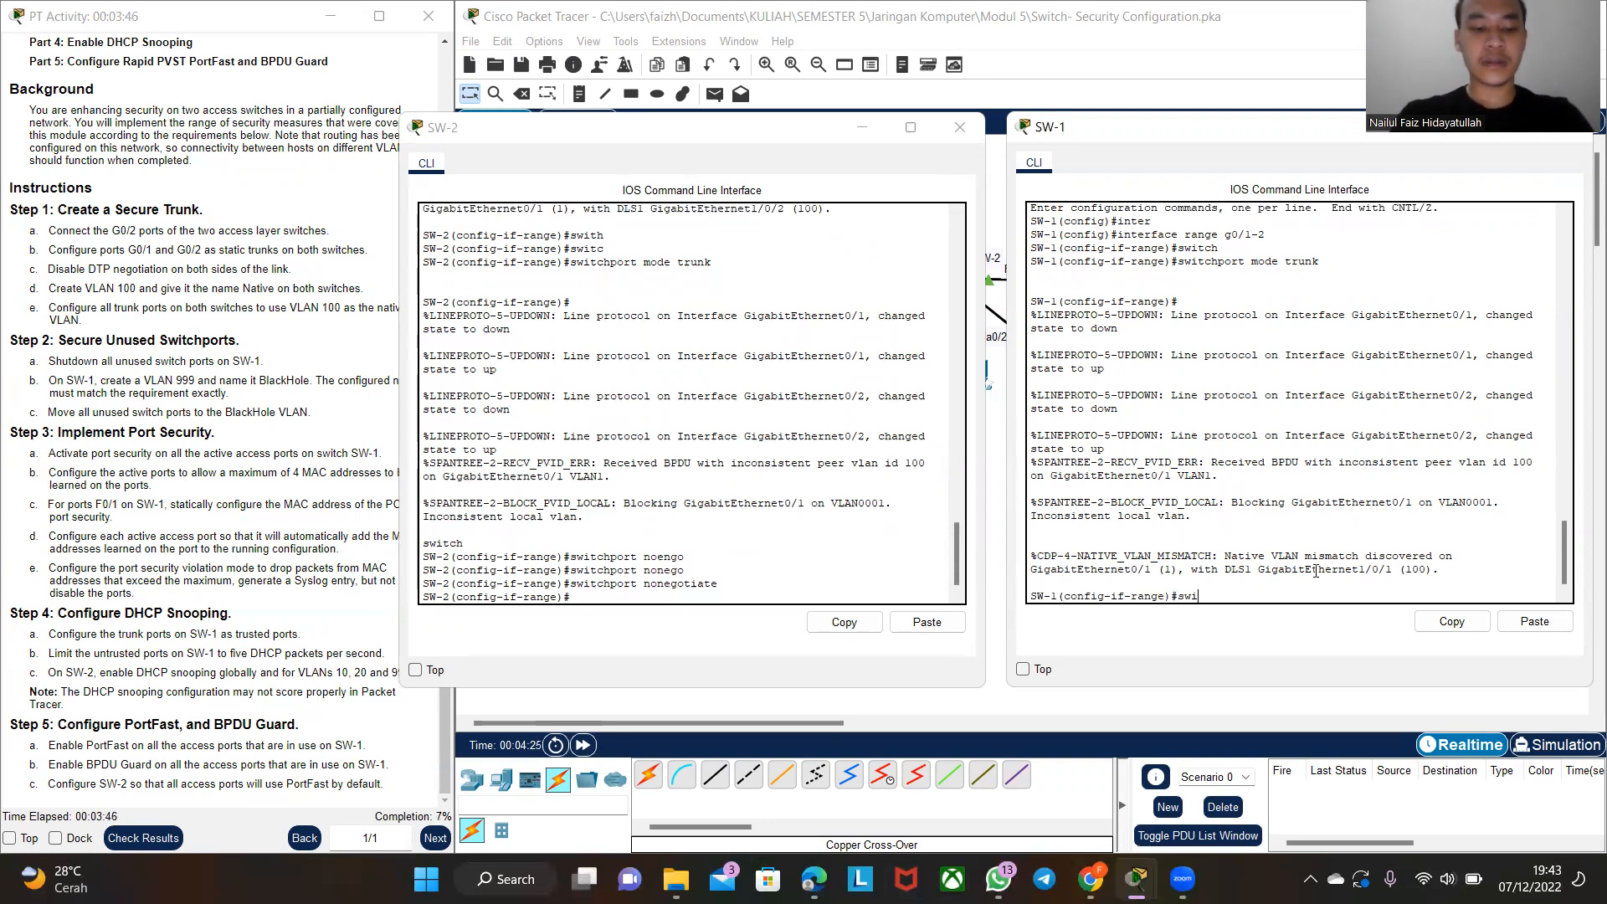
pyautogui.press('Tab')
pyautogui.write('nonego')
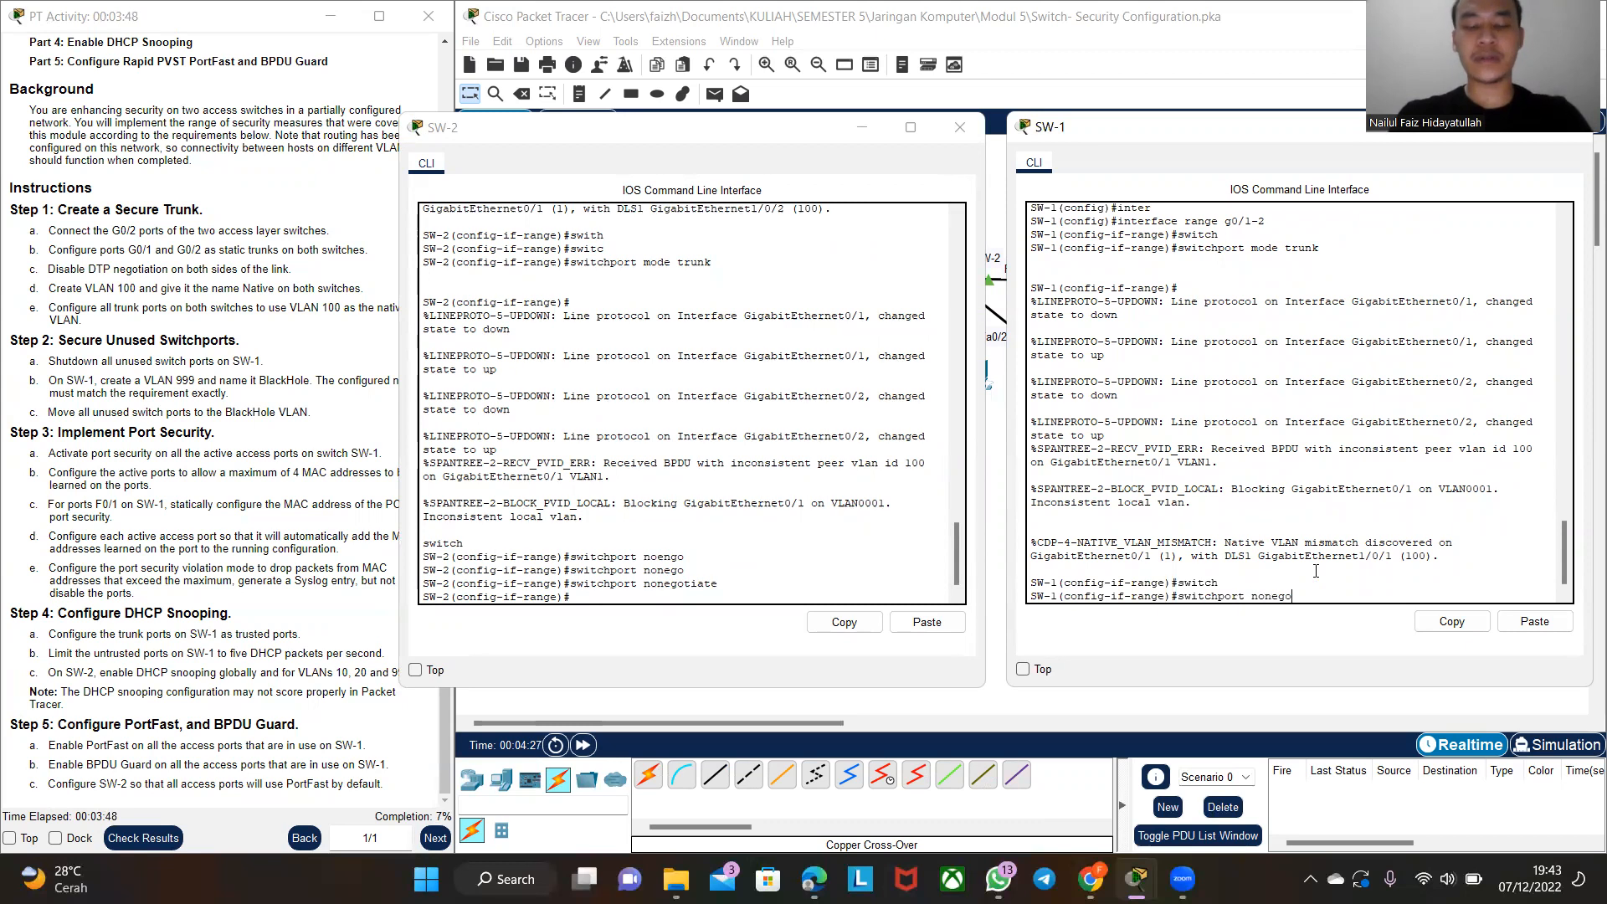
pyautogui.press('Tab')
pyautogui.press('Return')
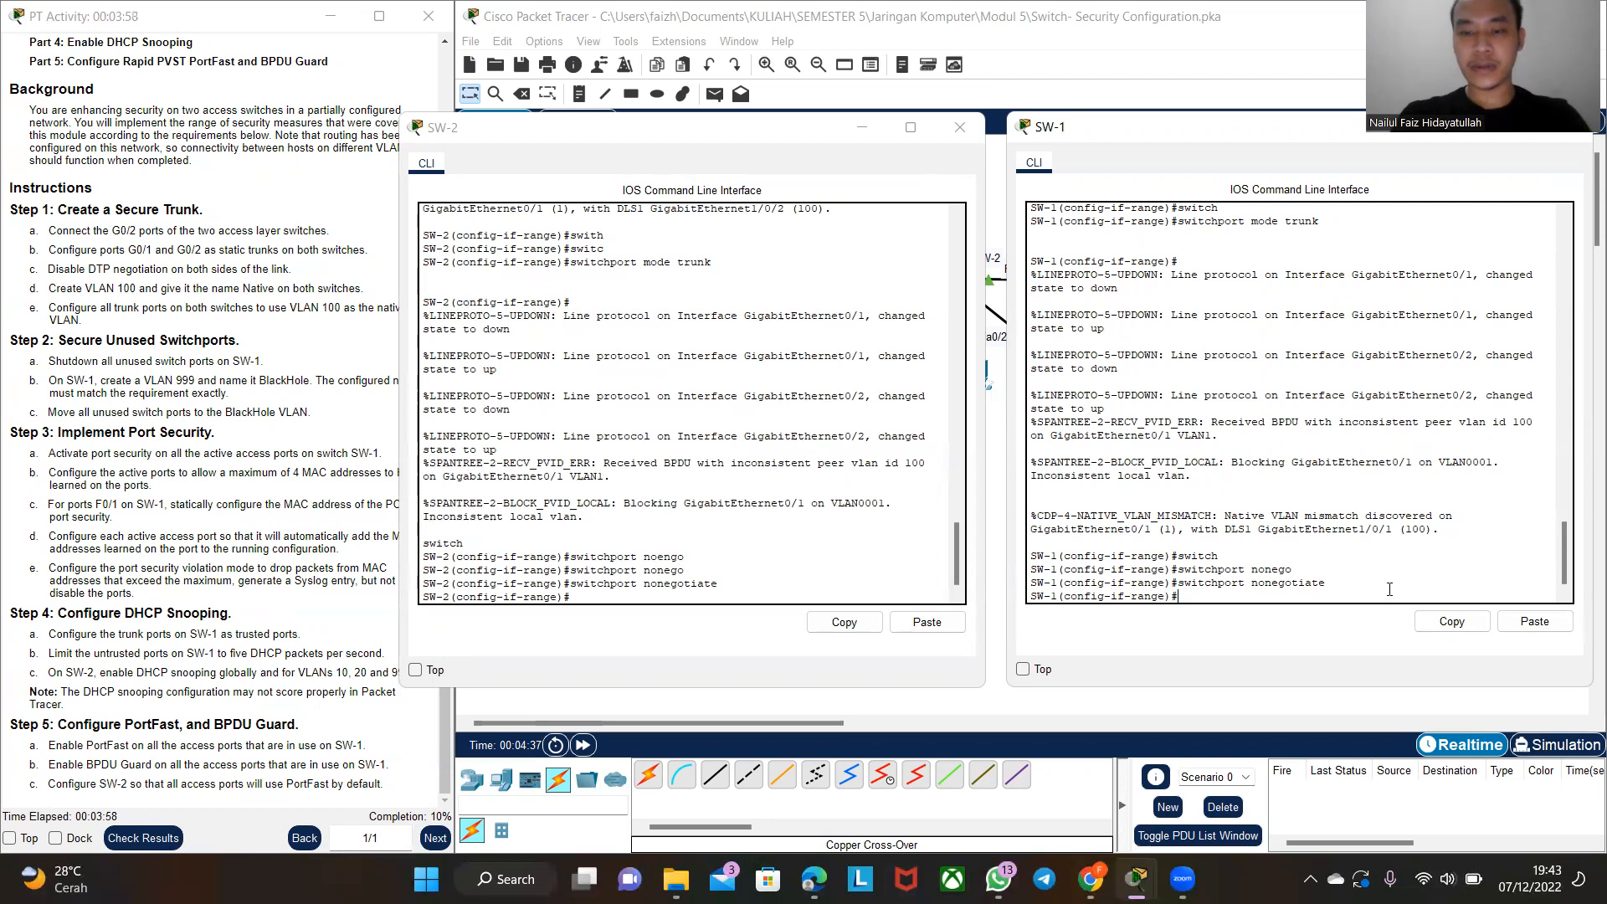
# - Create VLAN 100 on SW-1 and name it native
pyautogui.write('vla')
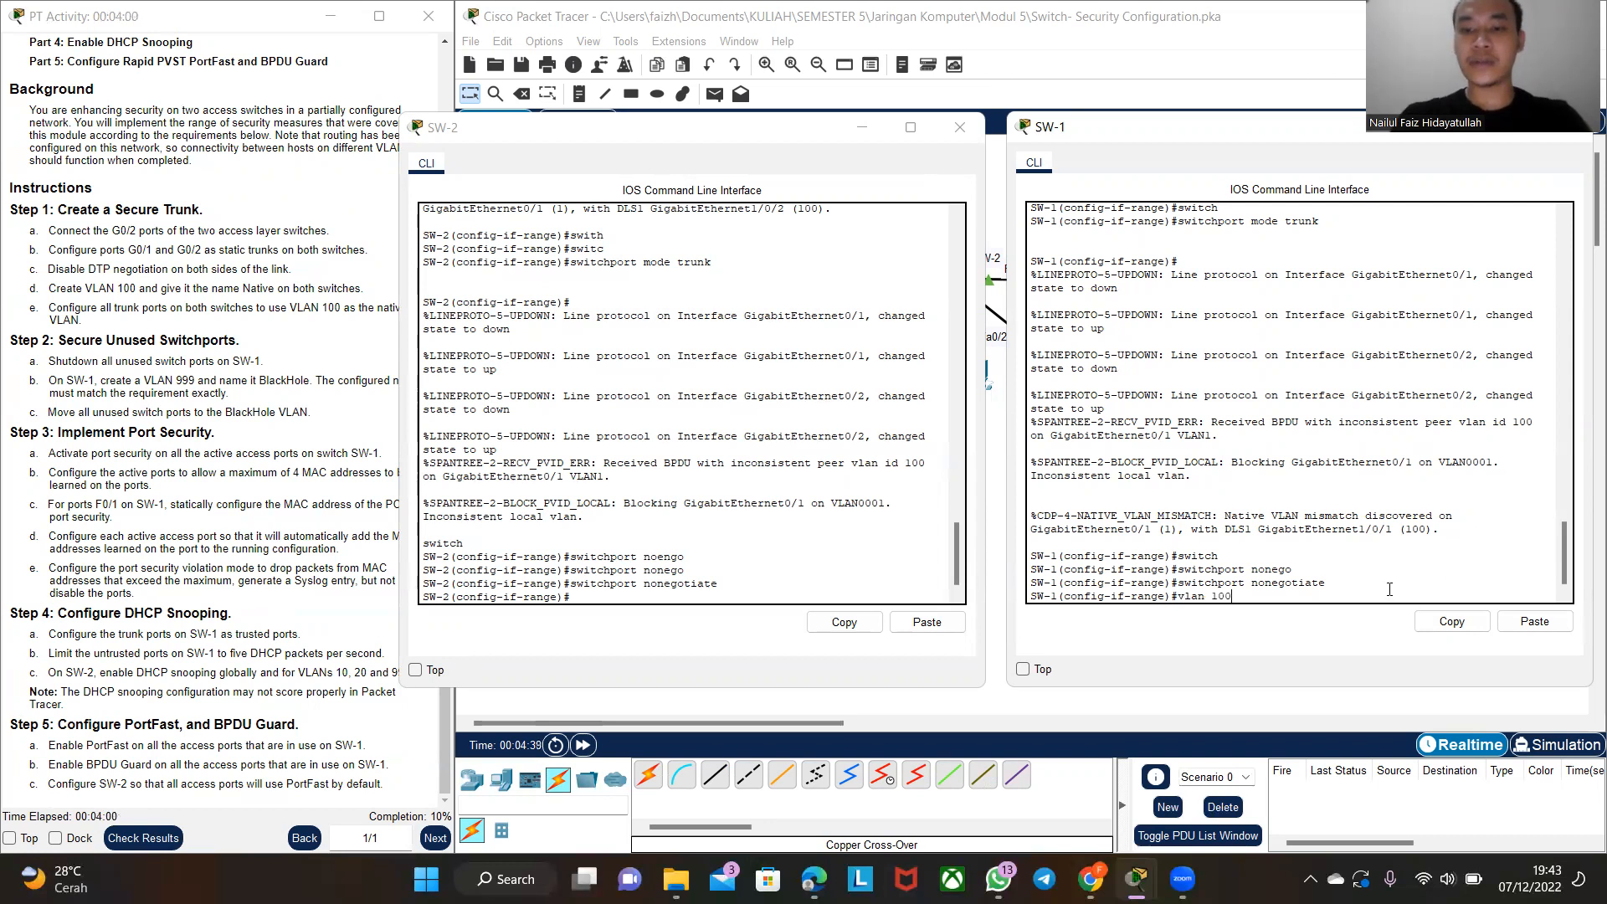
pyautogui.write('n 100')
pyautogui.press('Return')
pyautogui.write('name')
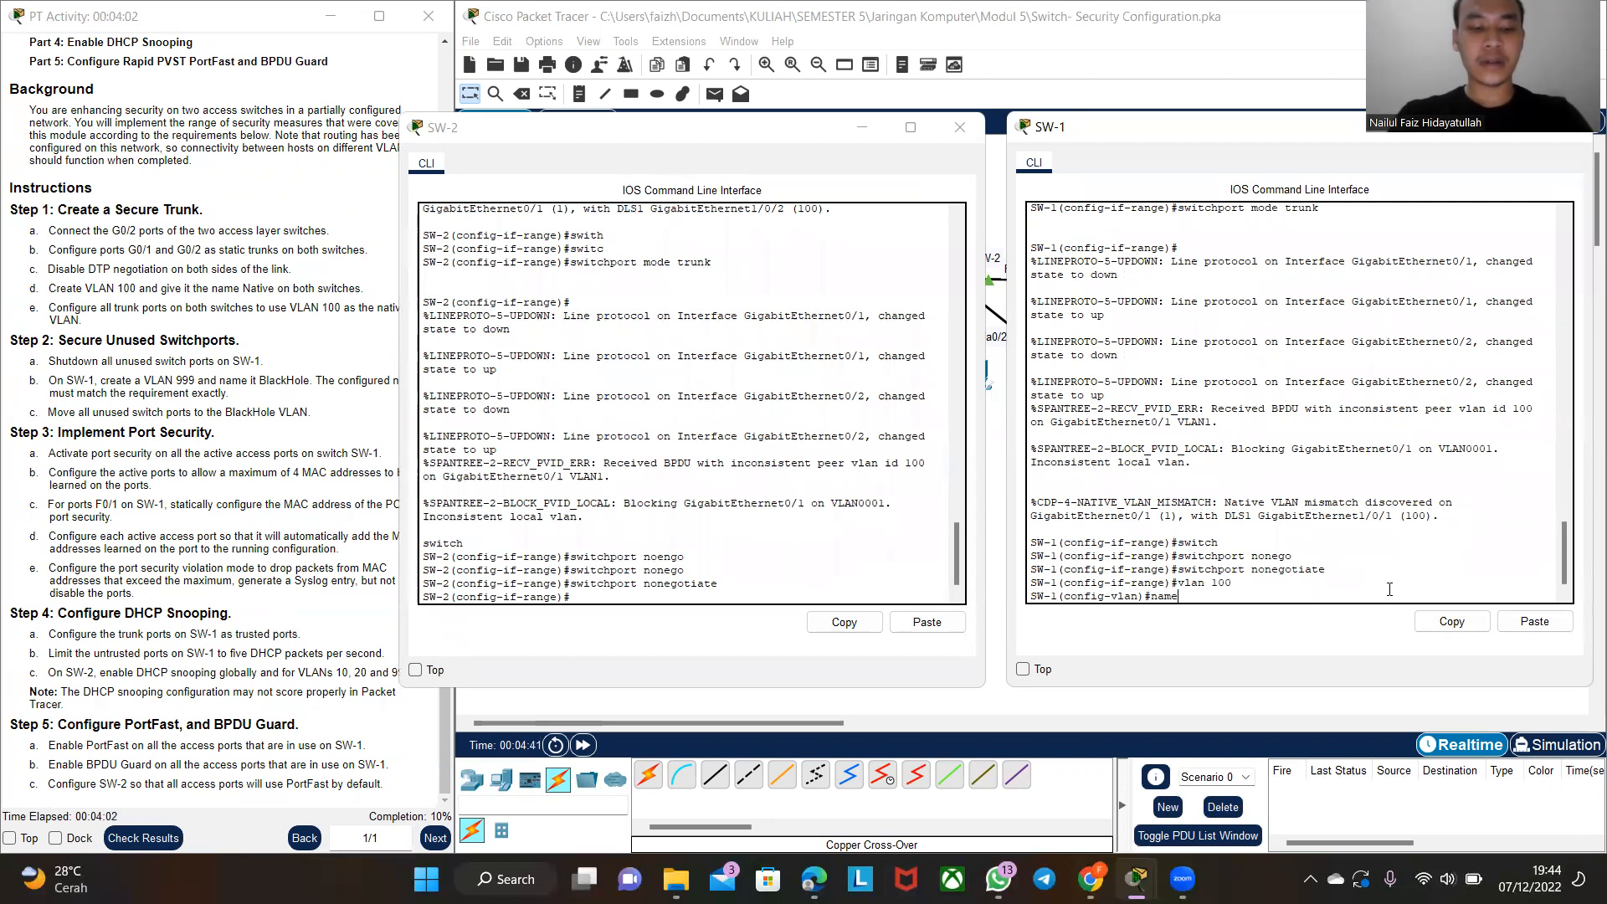
pyautogui.write(' native')
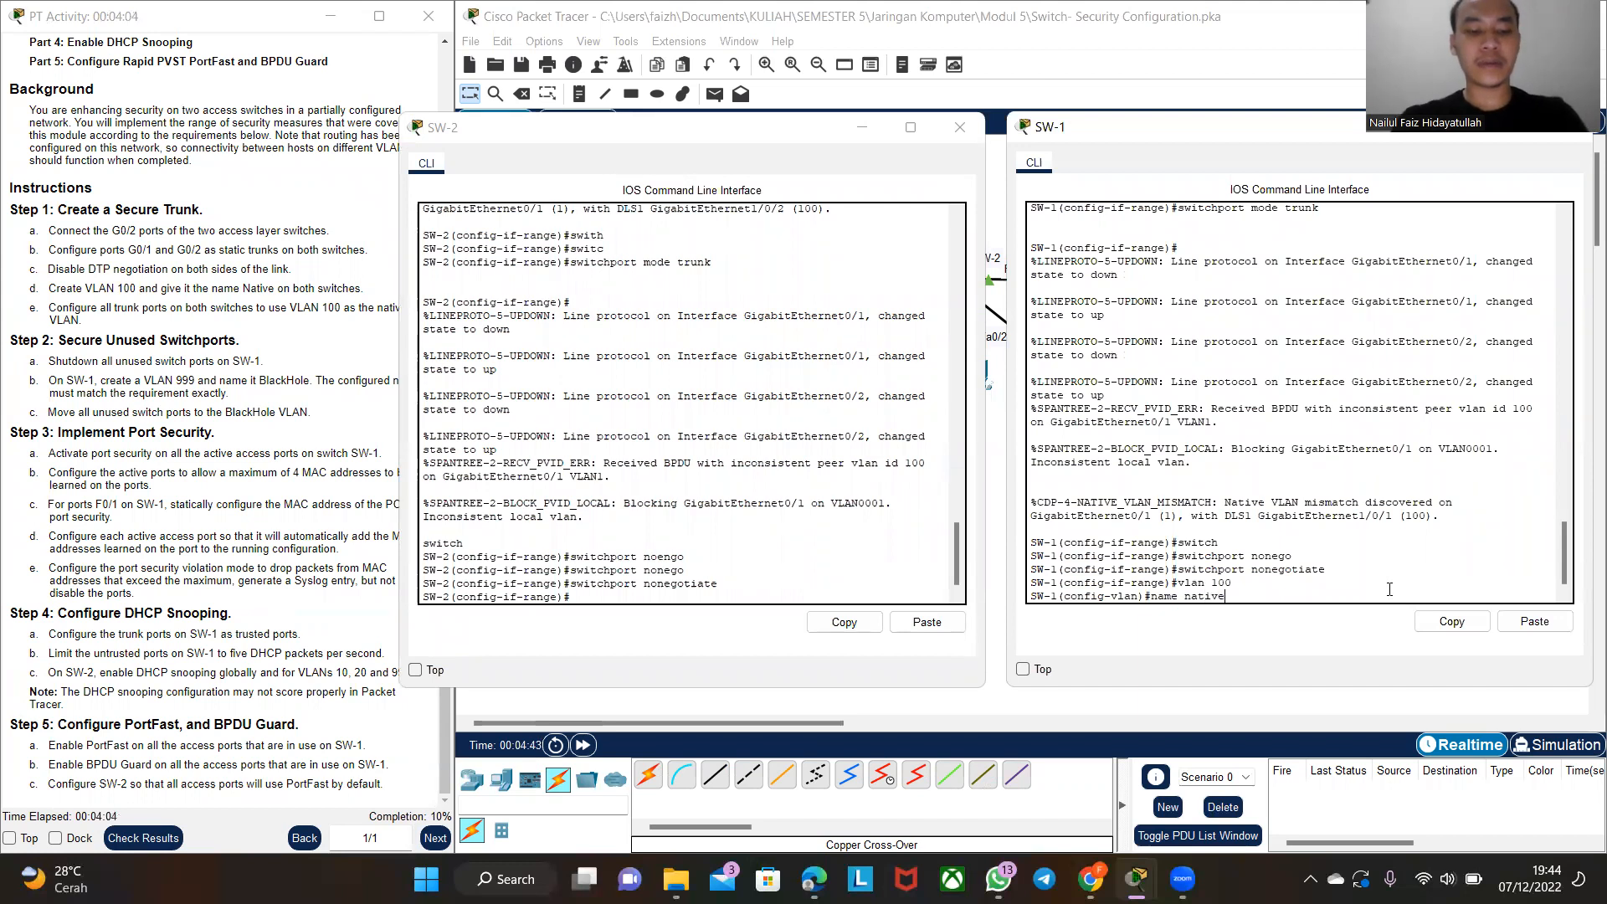
pyautogui.press('Return')
# - Create VLAN 100 on SW-2 and name it Native
pyautogui.click(840, 557)
pyautogui.press('Return')
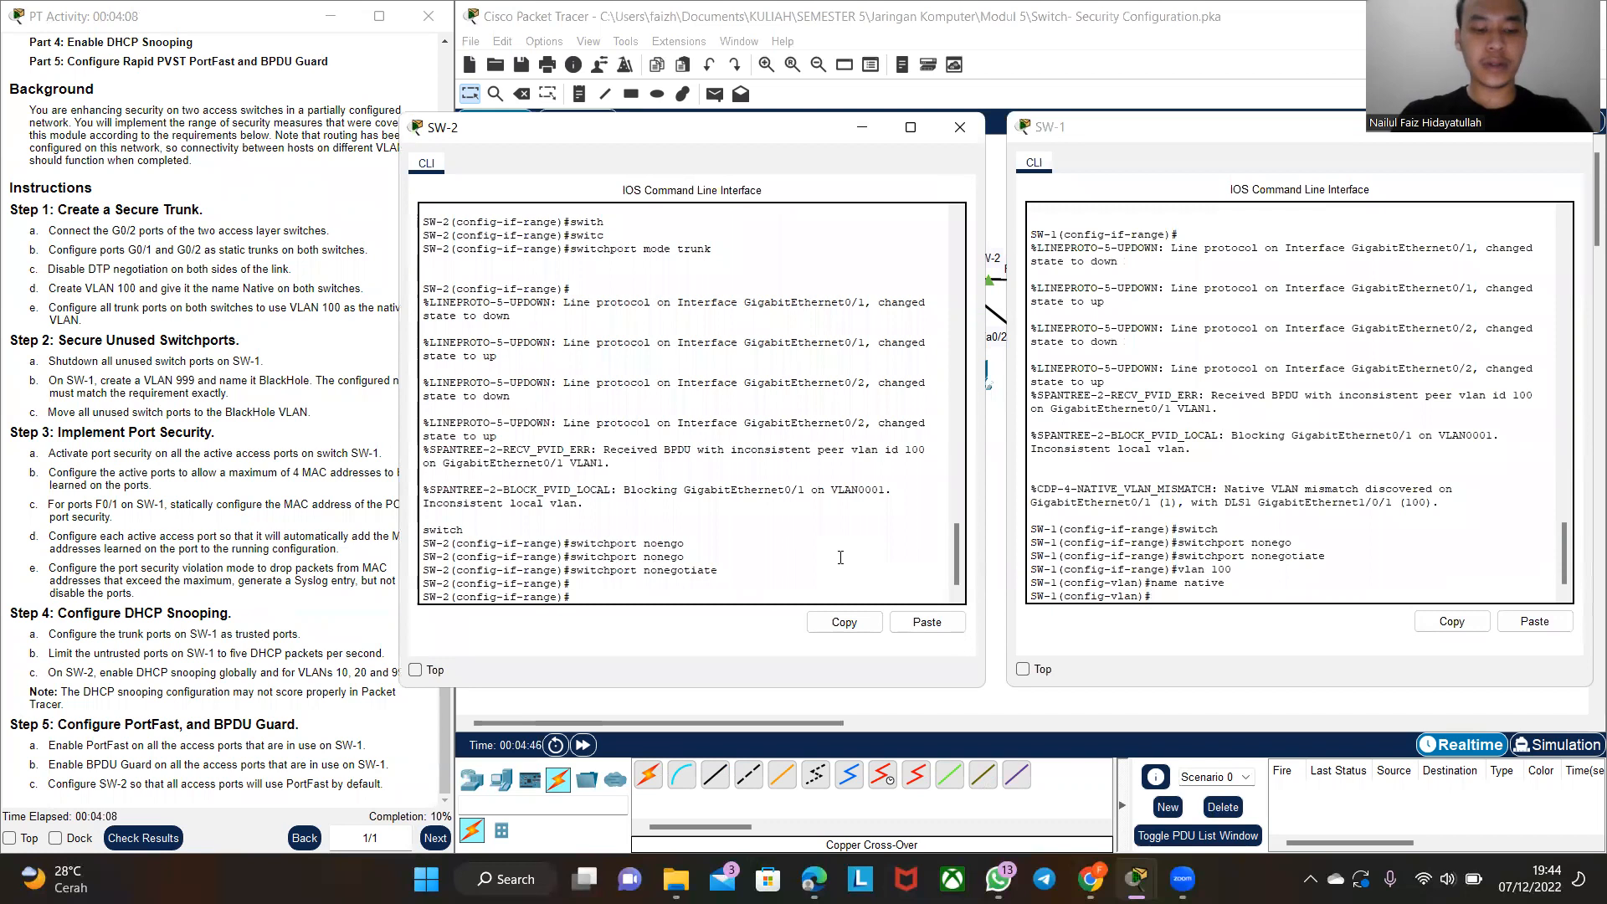
pyautogui.write('vlan 100')
pyautogui.press('Return')
pyautogui.write('name')
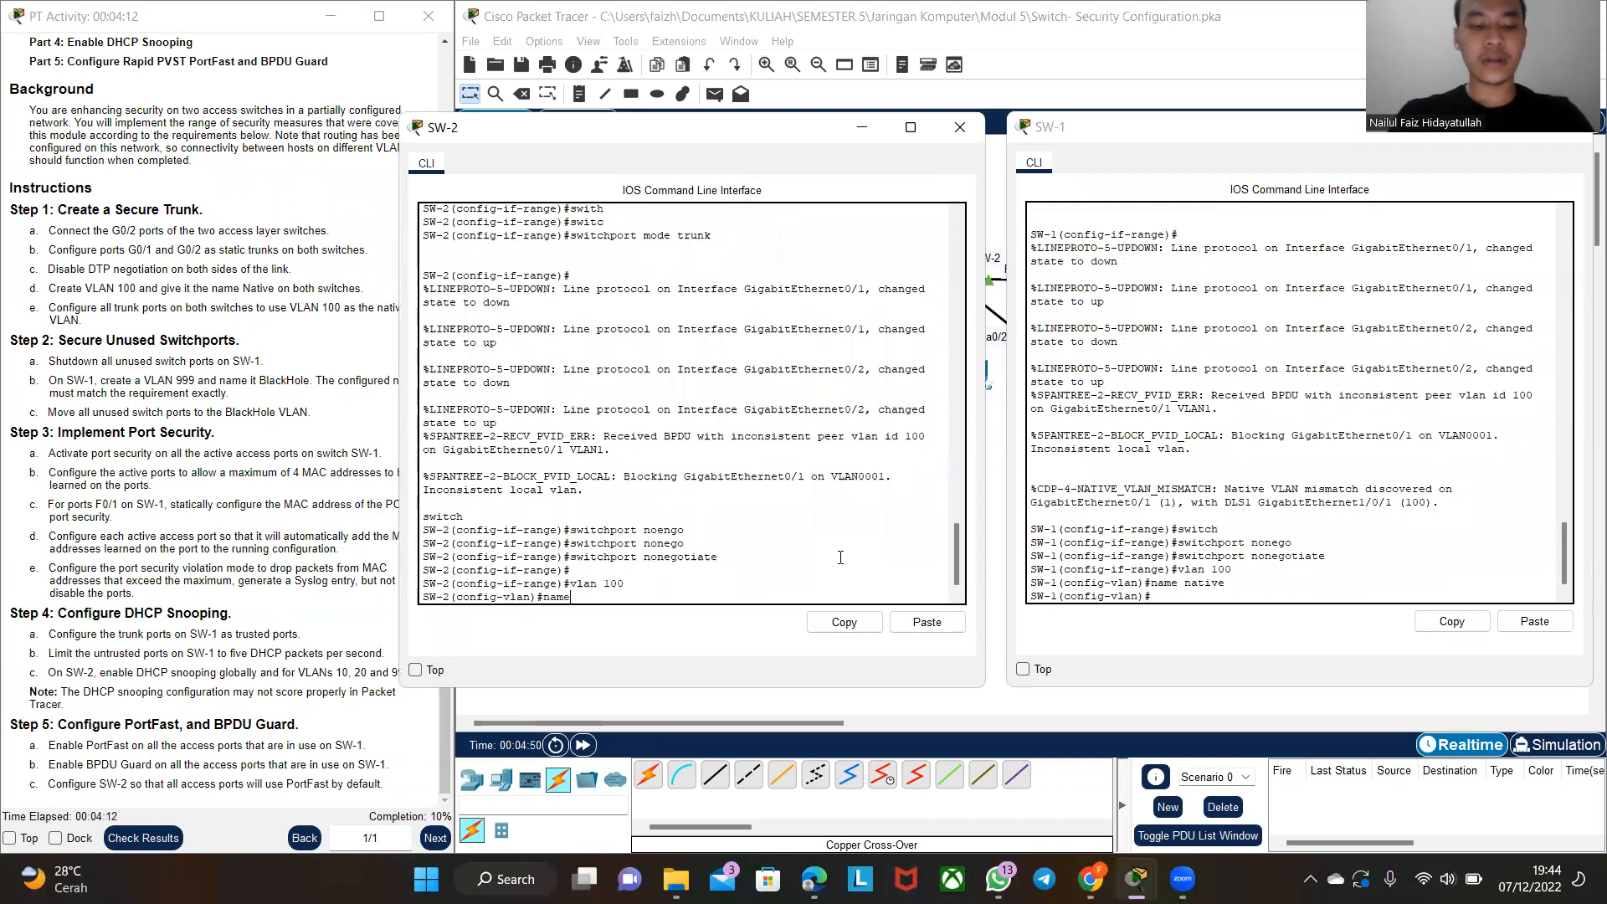
pyautogui.write(' Native')
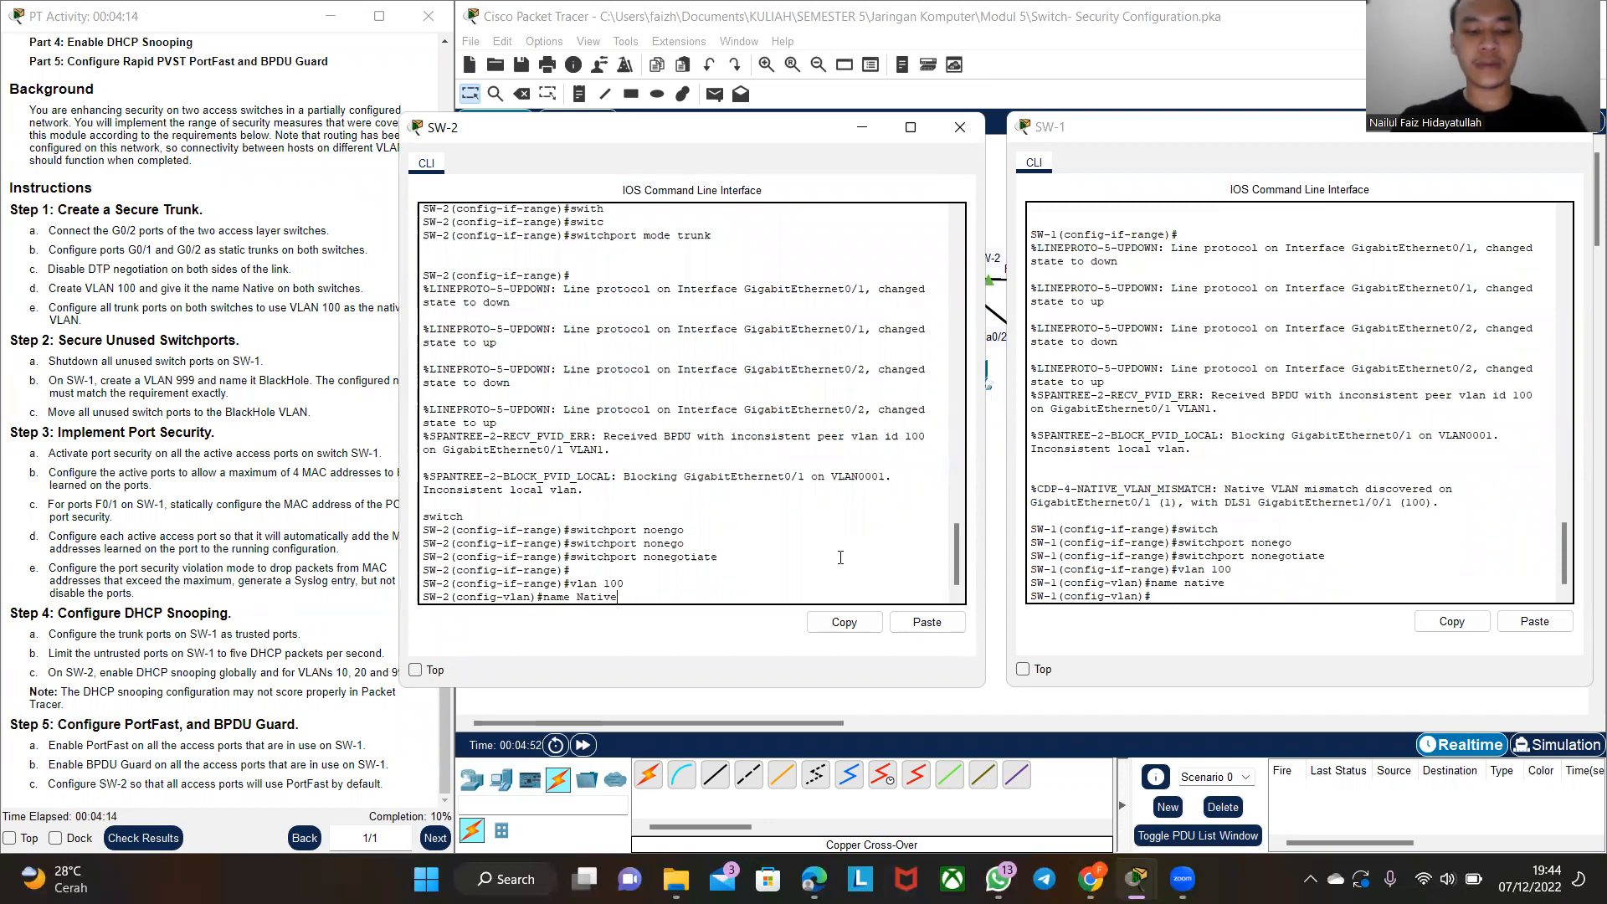
pyautogui.press('Return')
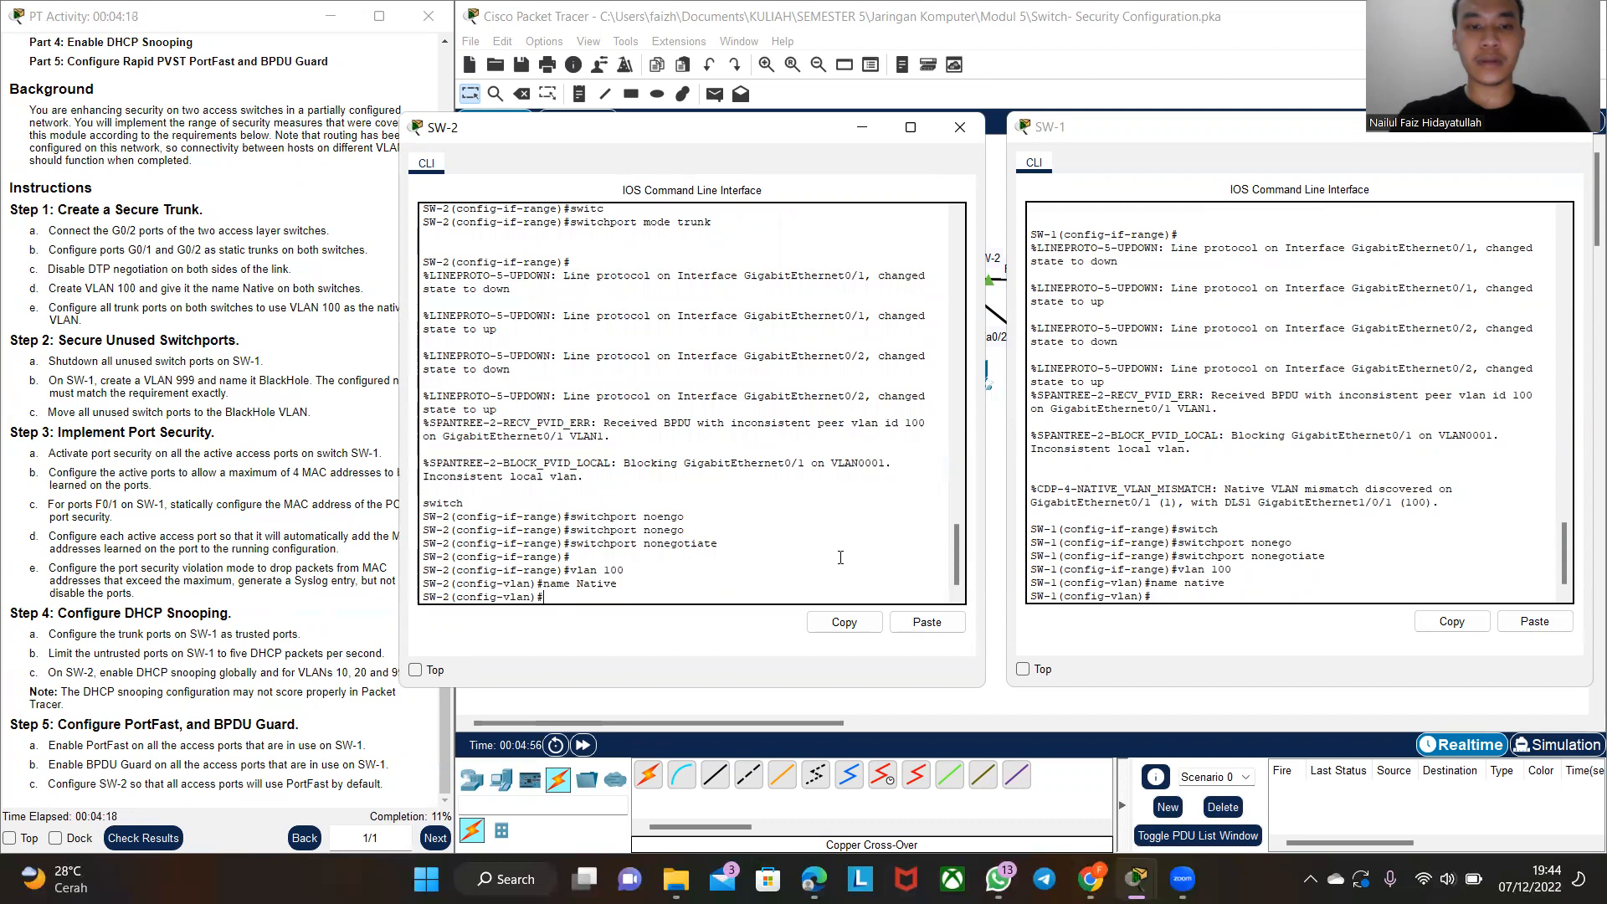
# - Rename VLAN 100 on SW-1 as Native, with a capital N
pyautogui.click(1184, 596)
pyautogui.write('name Nativ')
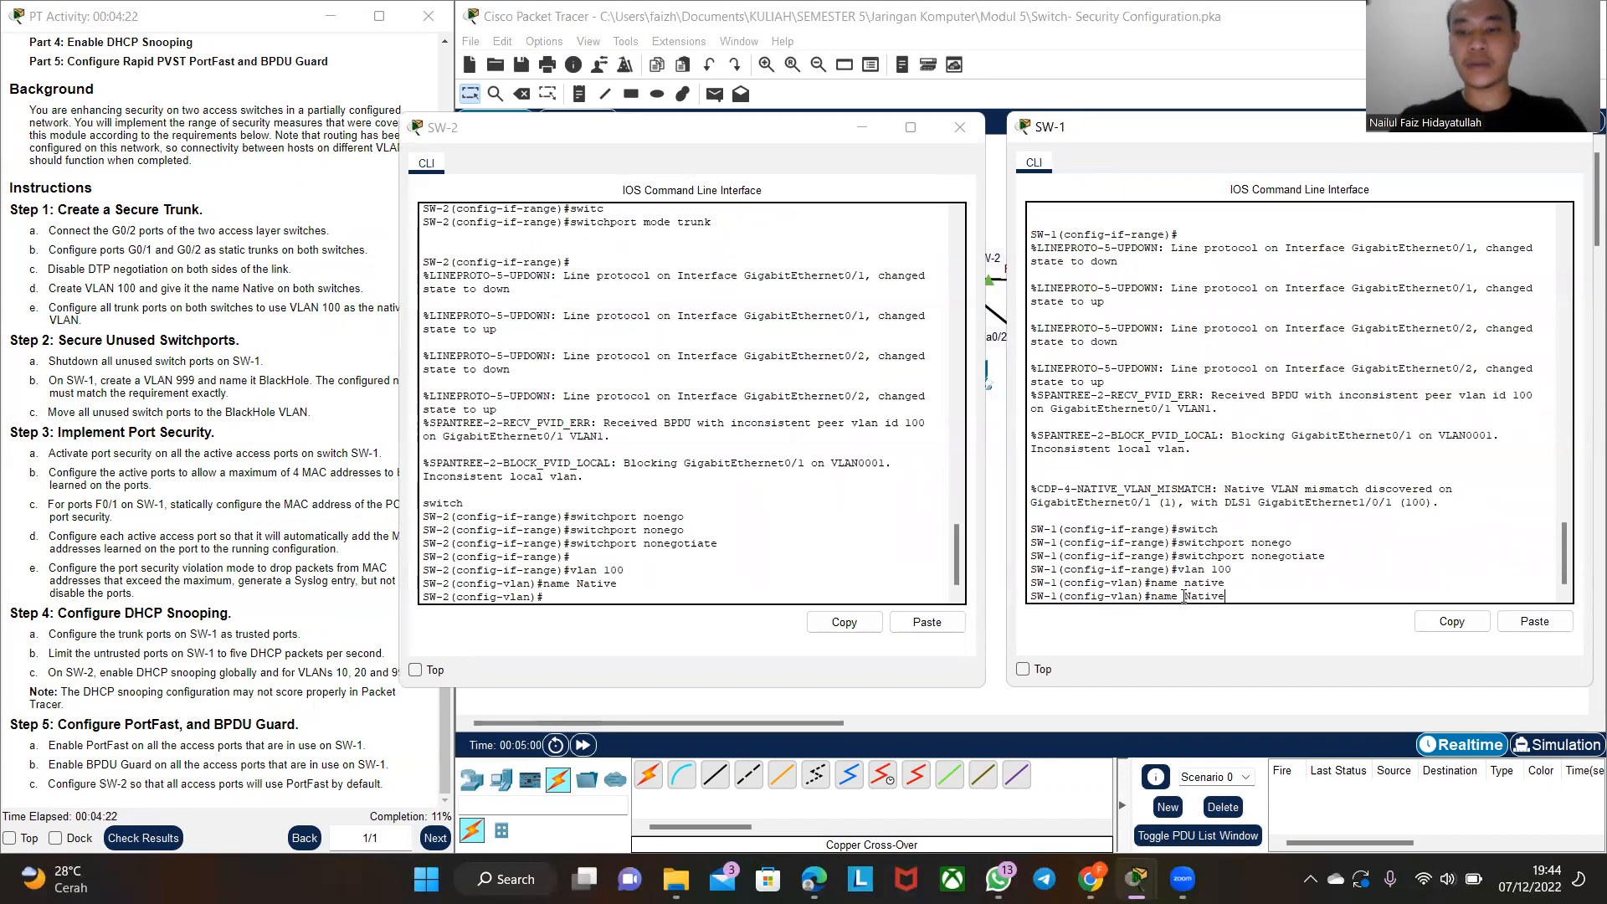
pyautogui.write('e')
pyautogui.press('Return')
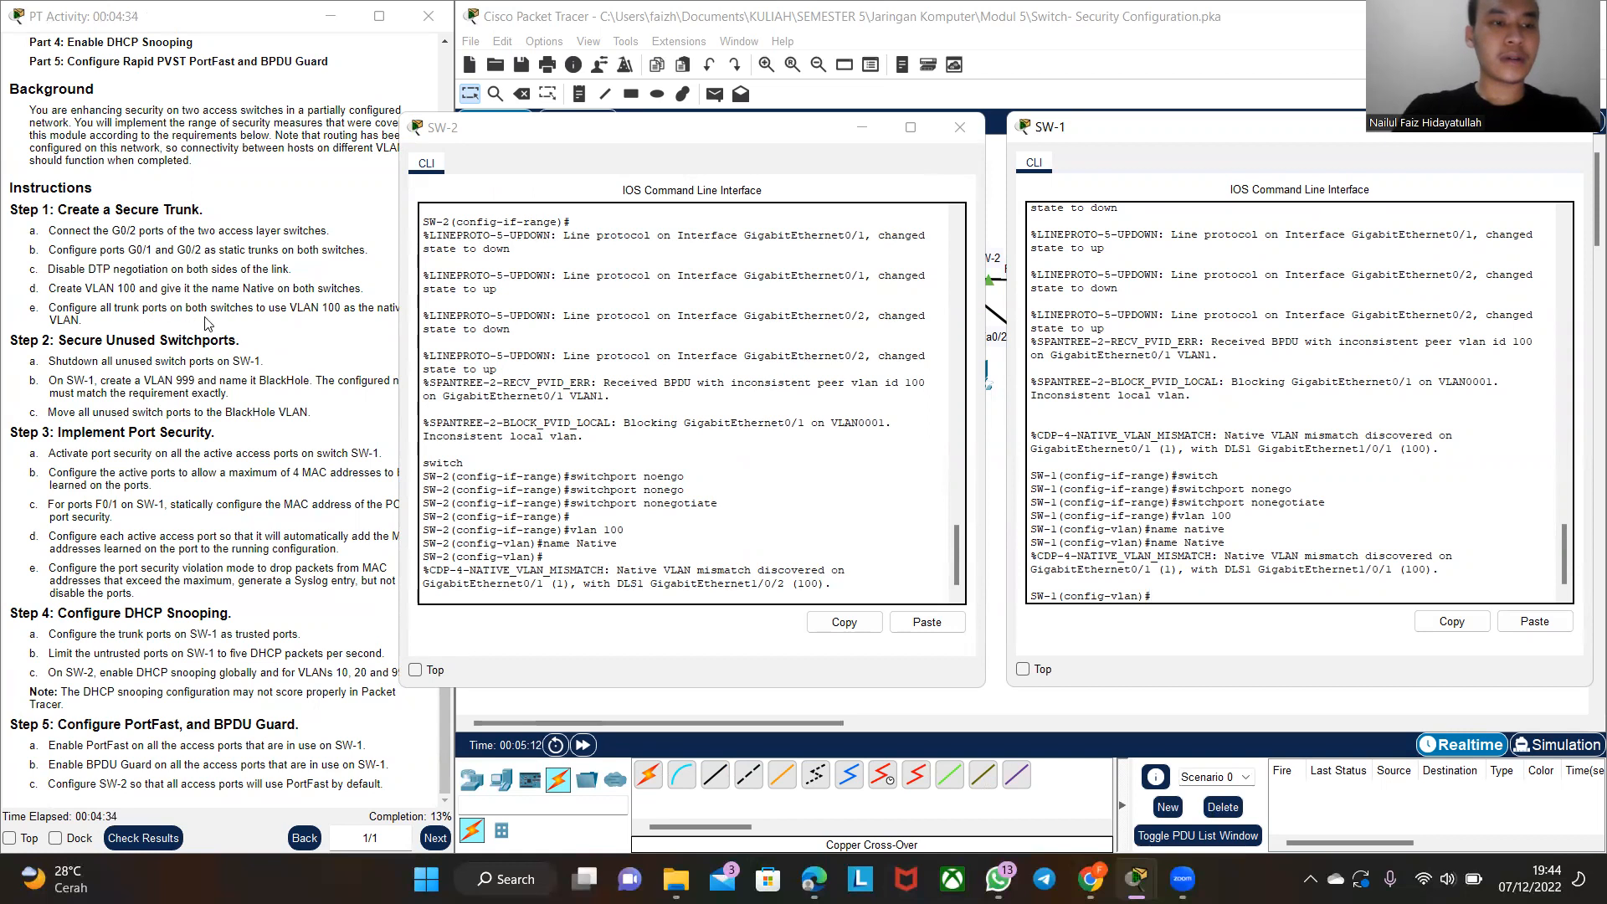
# - Set VLAN 100 as the native VLAN on SW-1 trunk ports g0/1-2 with switchport trunk native vlan 100
pyautogui.moveTo(543, 142); pyautogui.dragTo(550, 143)
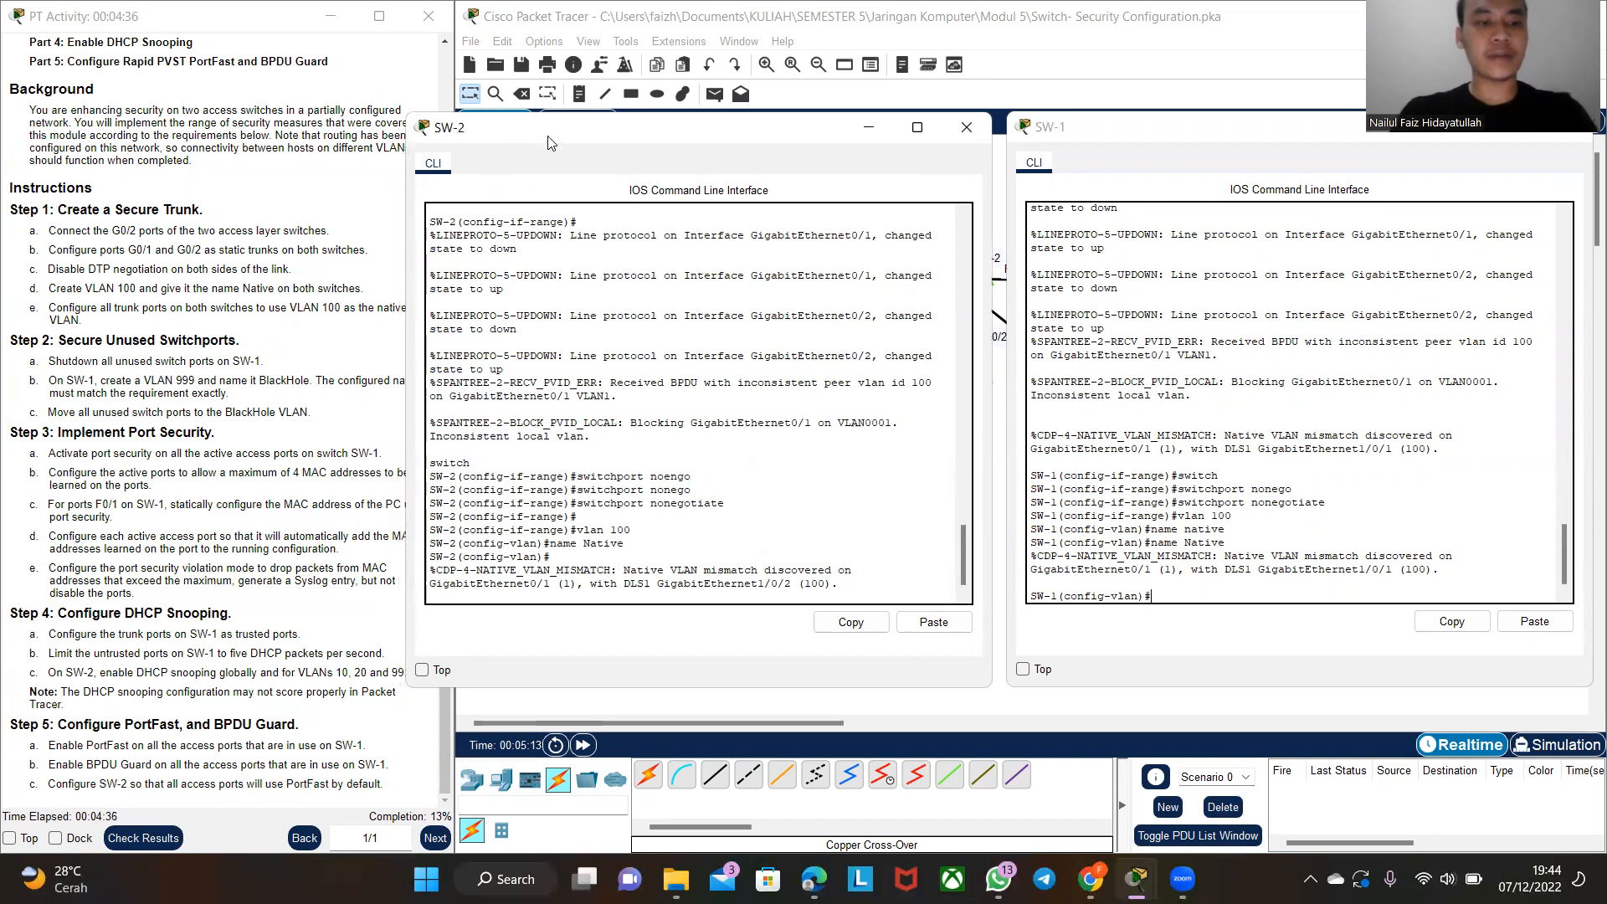
pyautogui.moveTo(550, 142); pyautogui.dragTo(489, 160)
pyautogui.click(1204, 585)
pyautogui.write('ex')
pyautogui.press('Return')
pyautogui.write('inter range g0/1-2')
pyautogui.press('Return')
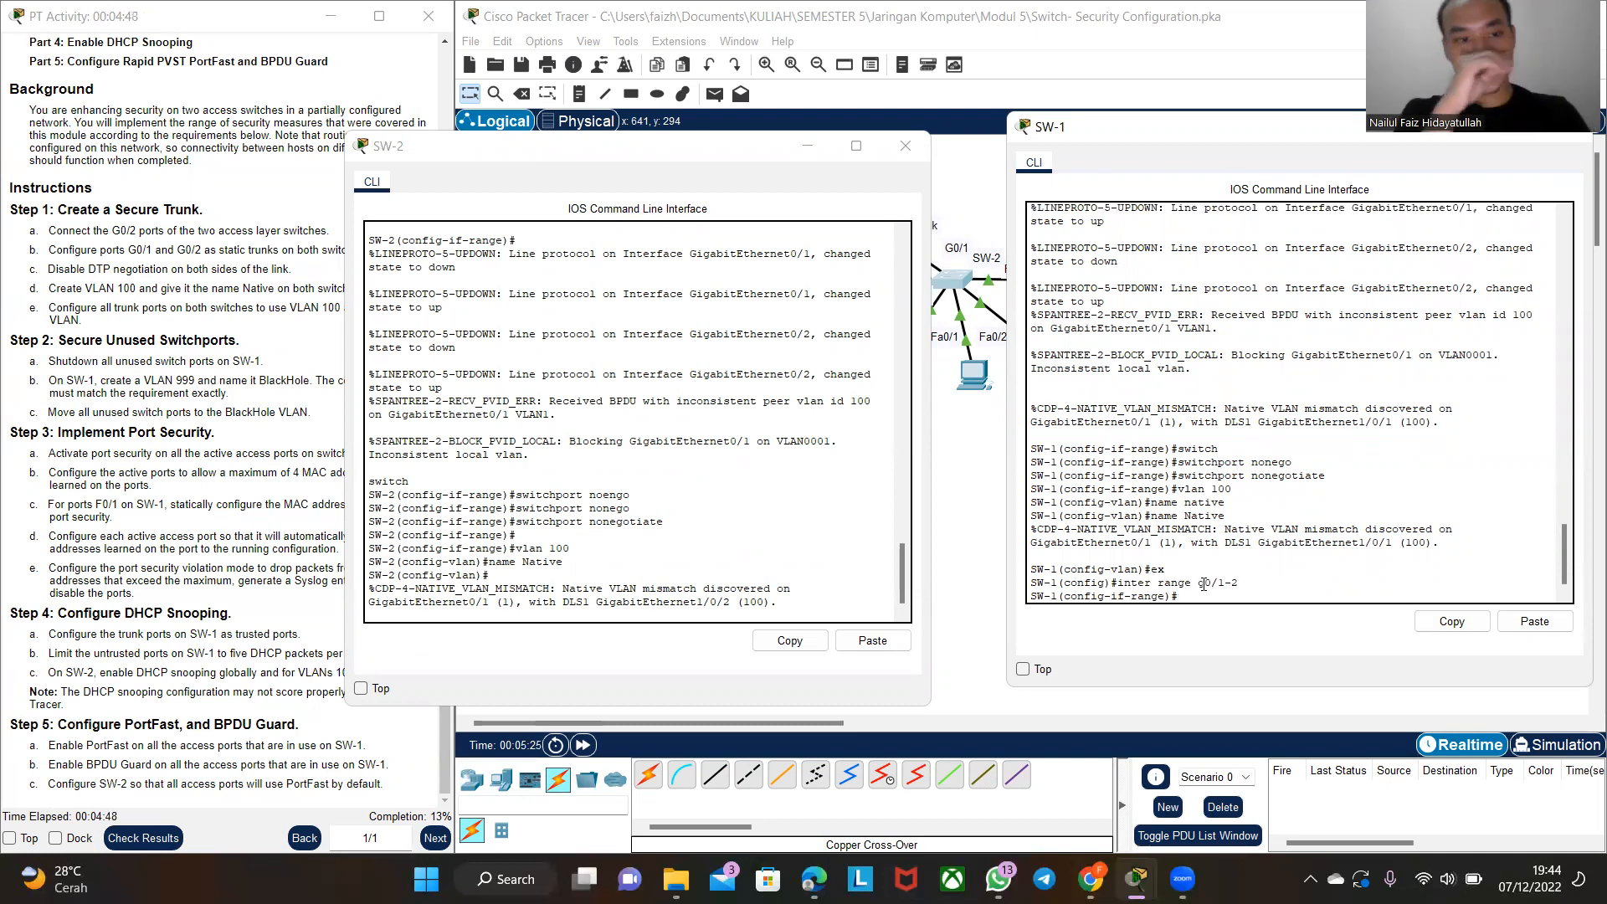
pyautogui.write('switc')
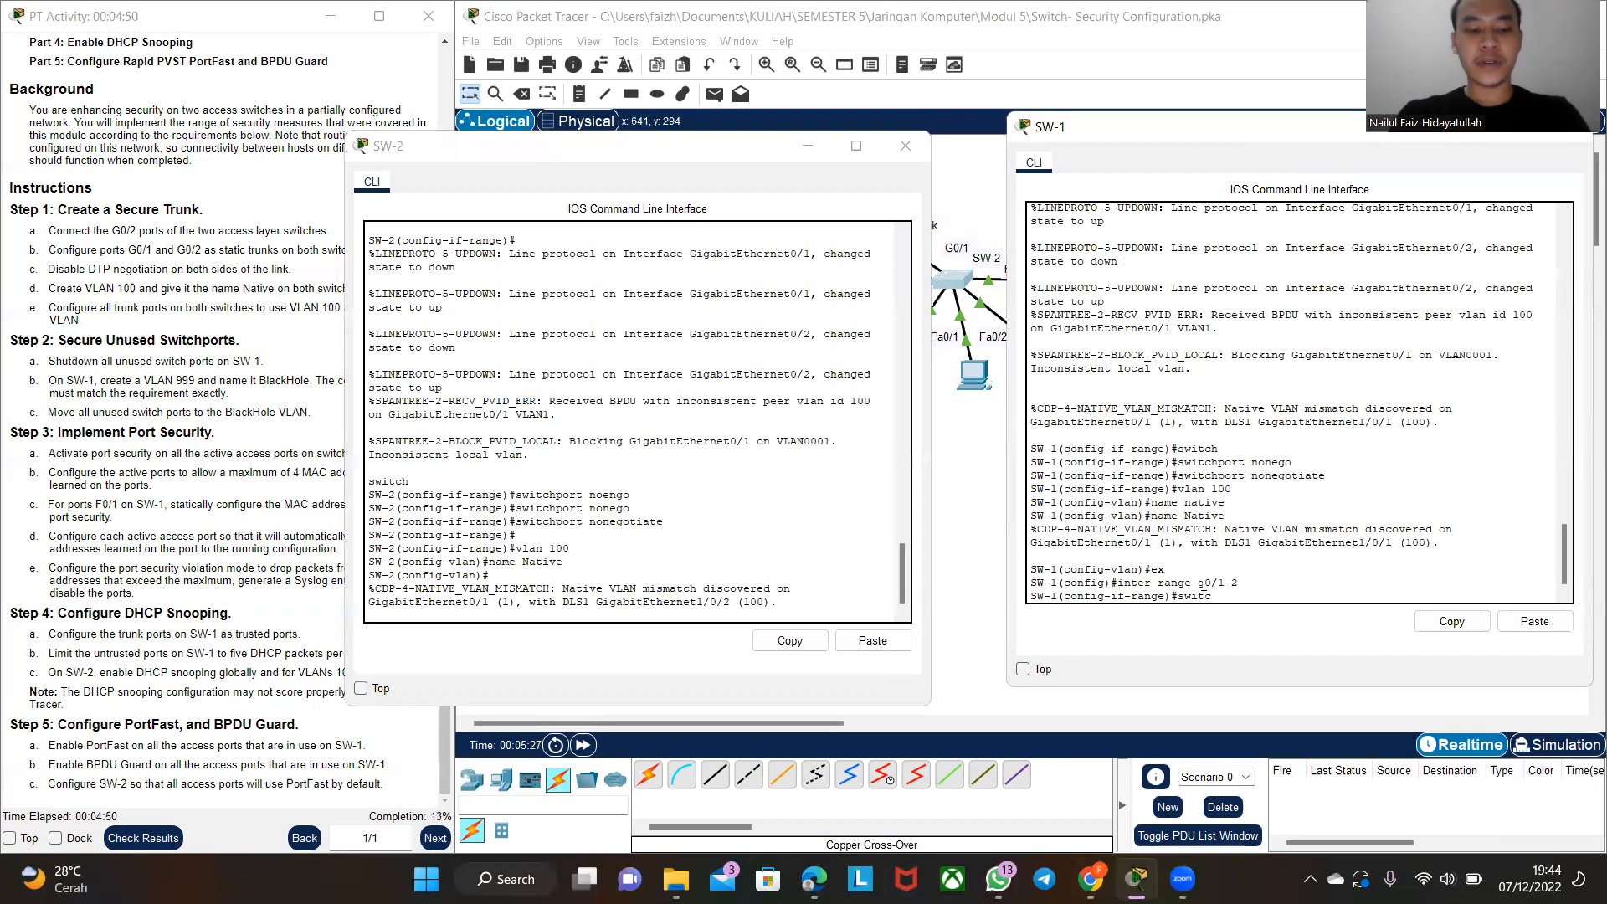
pyautogui.press('Tab')
pyautogui.write('trunmn')
pyautogui.press('BackSpace')
pyautogui.press('BackSpace')
pyautogui.press('BackSpace')
pyautogui.press('BackSpace')
pyautogui.write('k nat')
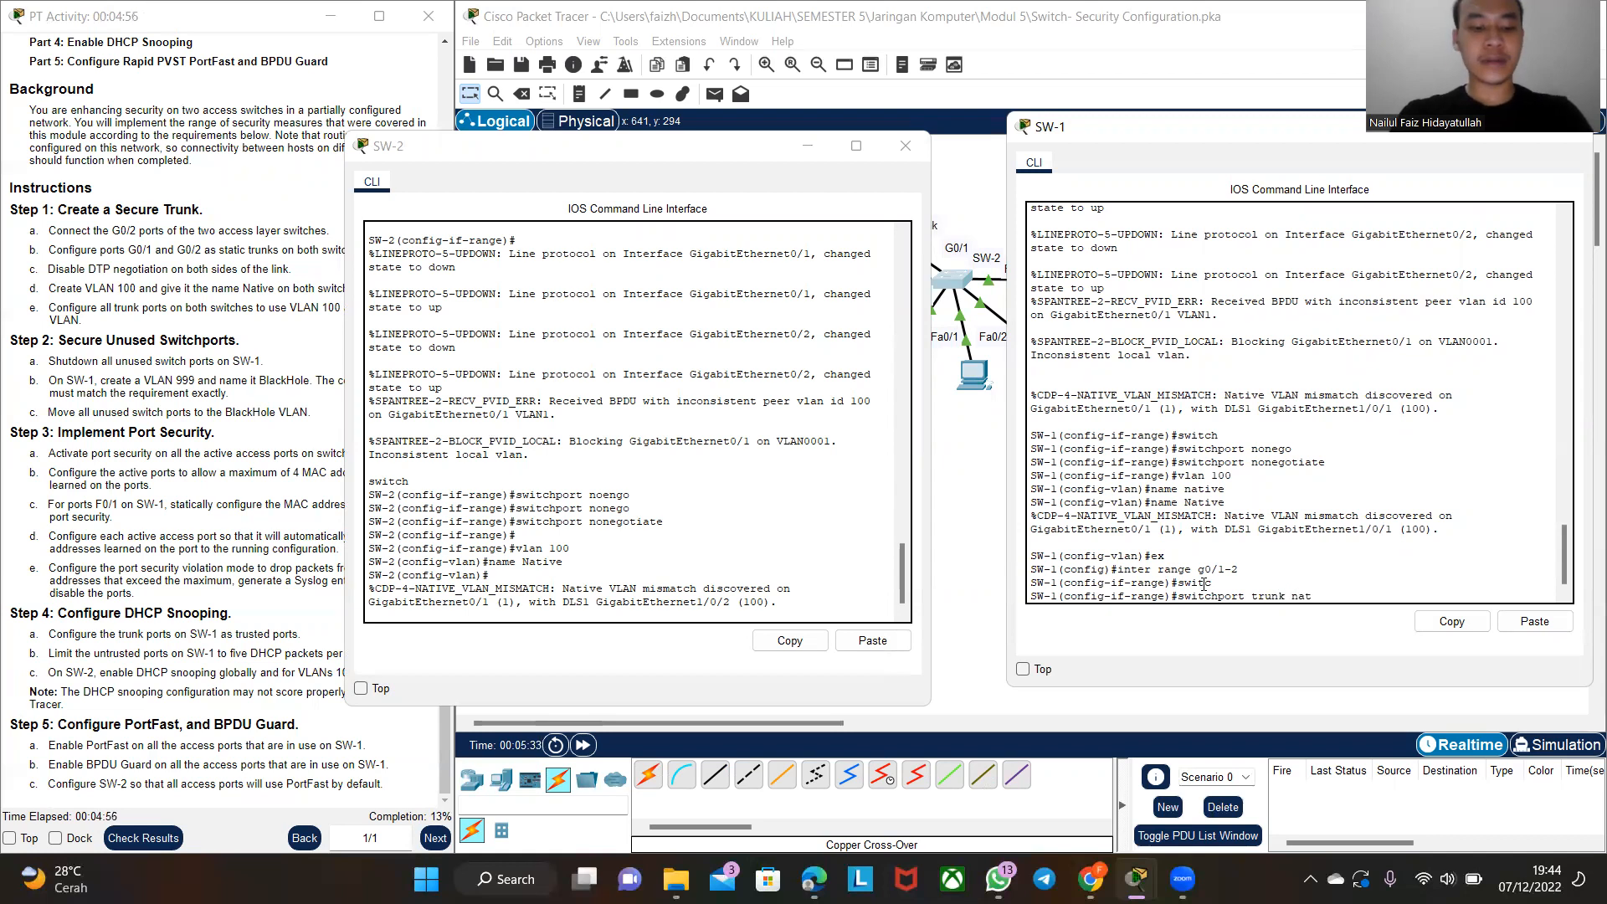
pyautogui.write('ive vlann 1')
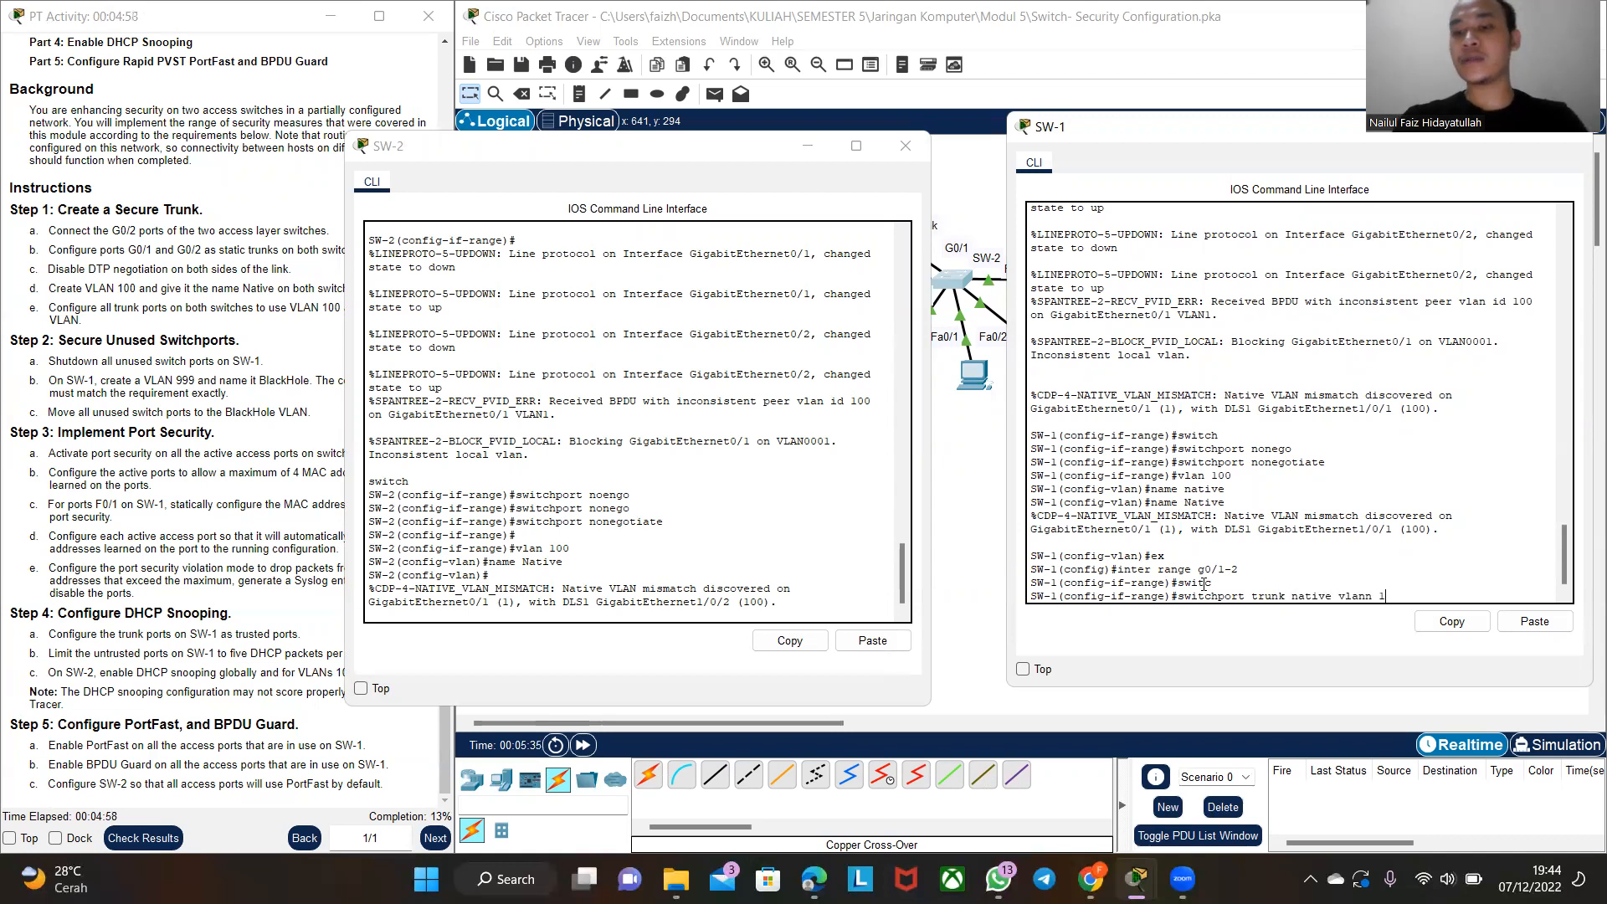
pyautogui.write(' q00')
pyautogui.press('BackSpace')
pyautogui.press('BackSpace')
pyautogui.press('BackSpace')
pyautogui.write('100')
pyautogui.press('Return')
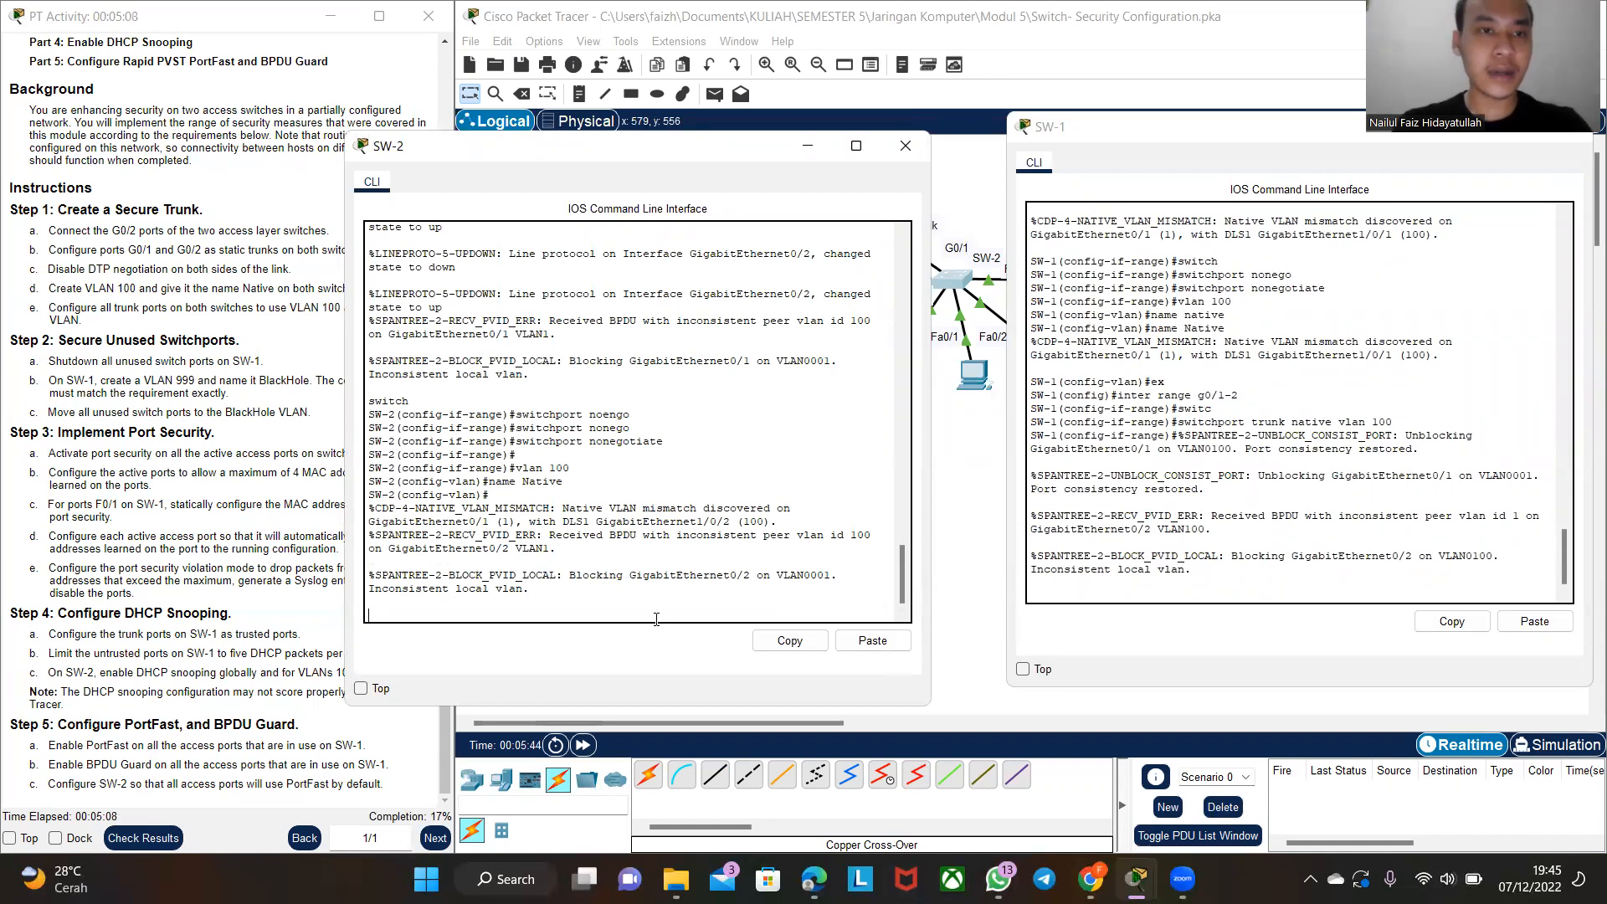
pyautogui.write('swit')
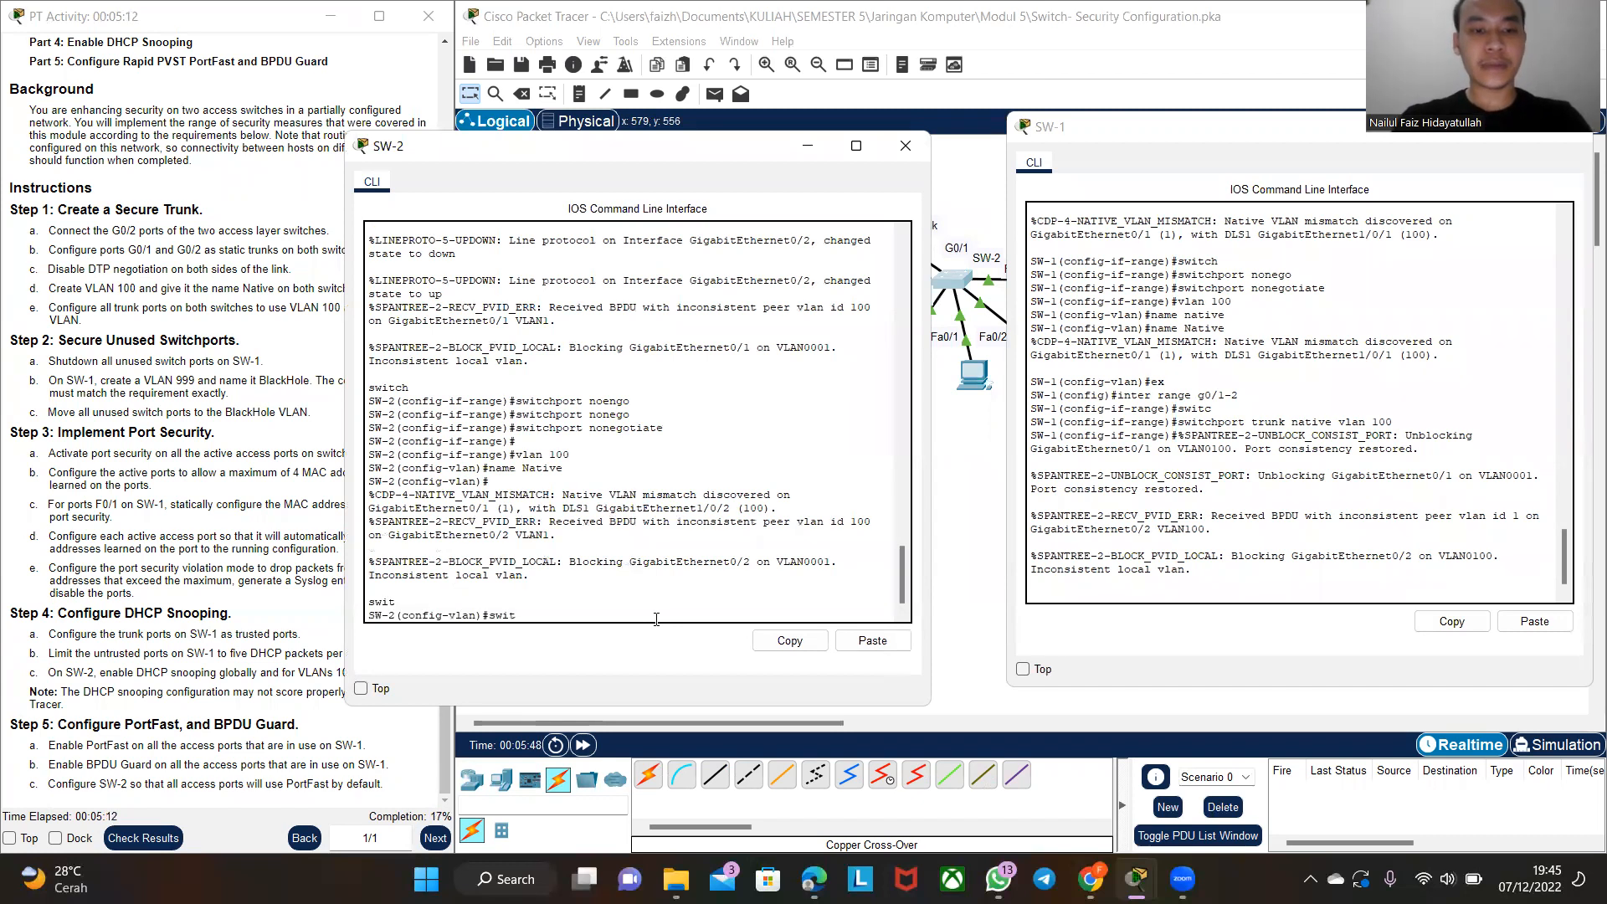
pyautogui.write('ch')
pyautogui.press('Tab')
pyautogui.press('BackSpace')
pyautogui.press('BackSpace')
pyautogui.press('BackSpace')
pyautogui.press('BackSpace')
pyautogui.press('BackSpace')
pyautogui.press('BackSpace')
# - Set VLAN 100 as the native VLAN on SW-2 trunk ports g0/1-2 with switchport trunk native vlan 100
pyautogui.write('ex')
pyautogui.press('Return')
pyautogui.write('inter range g0/')
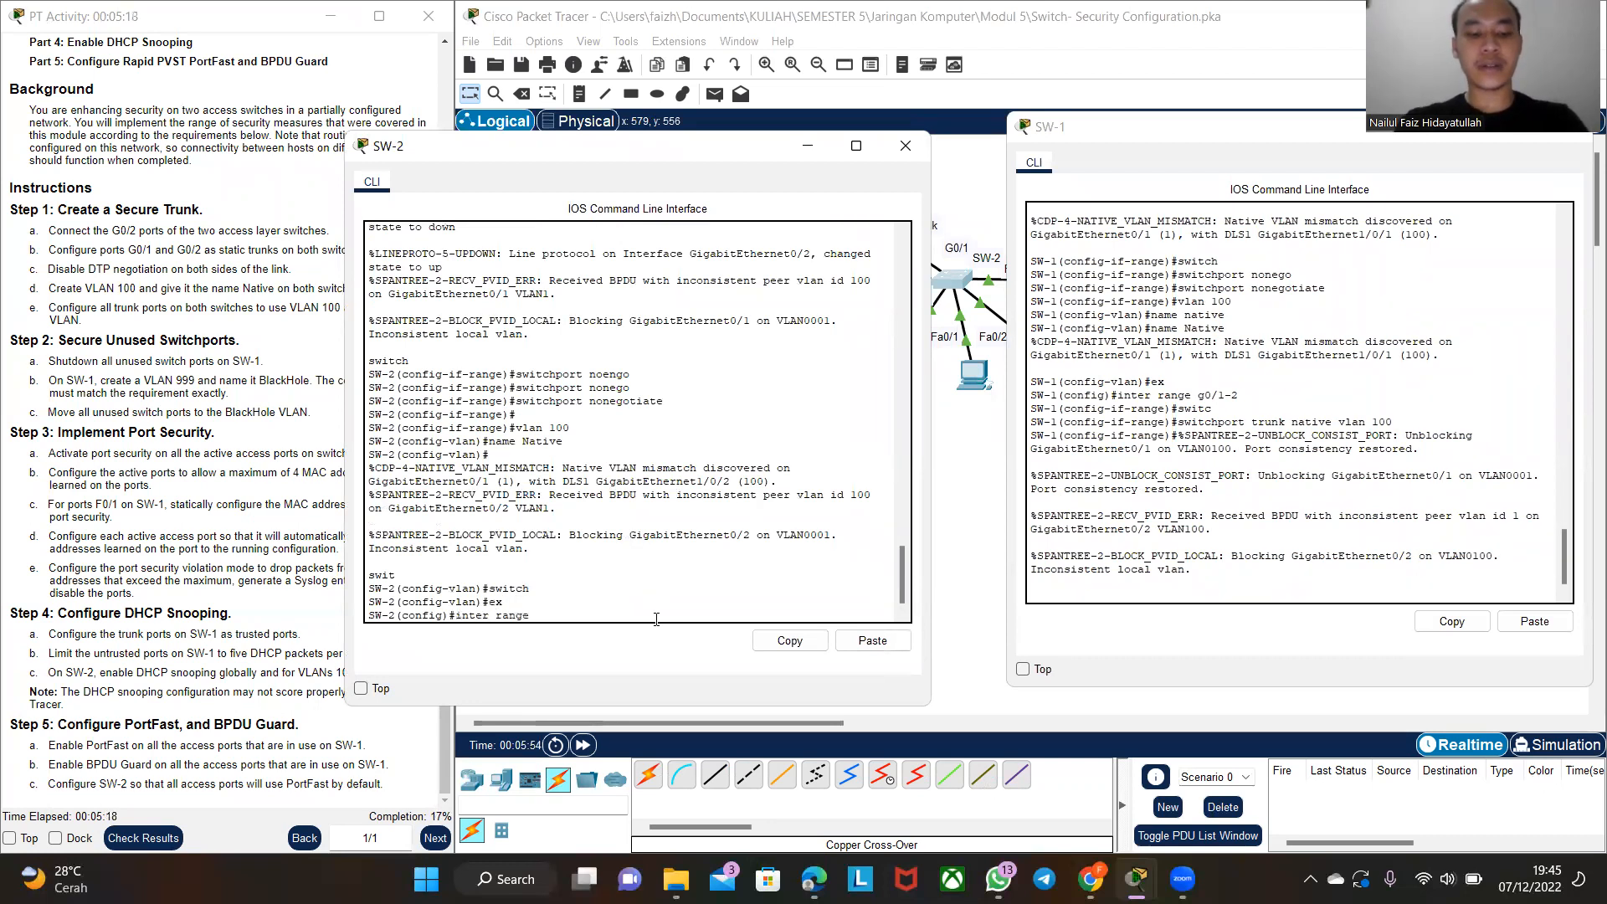
pyautogui.write('2')
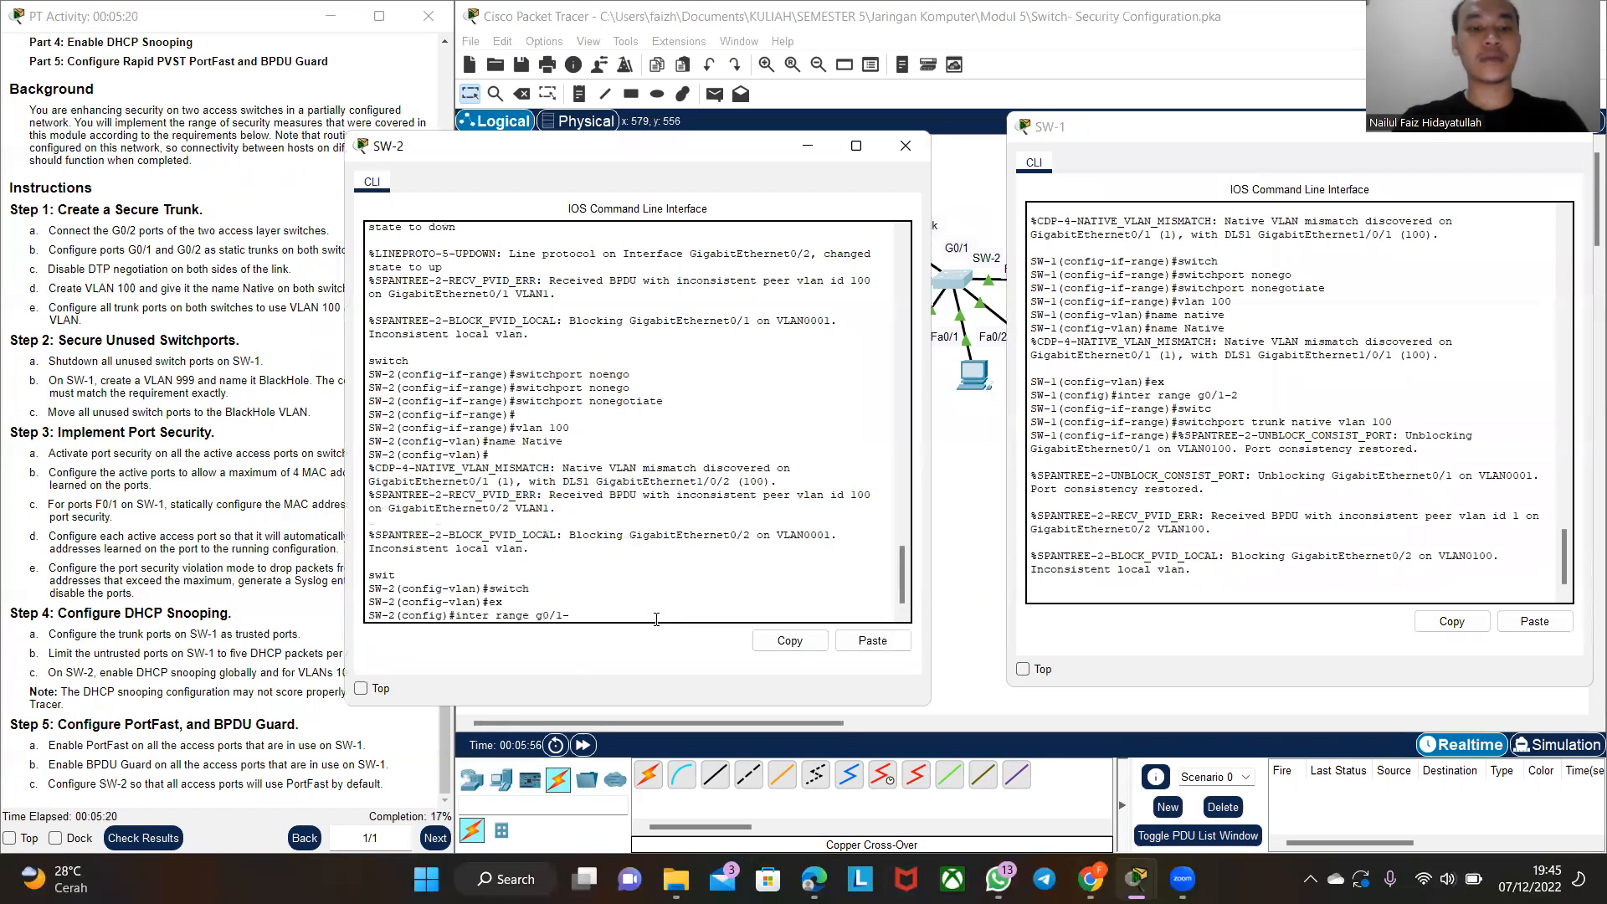
pyautogui.press('Return')
pyautogui.write('switchport')
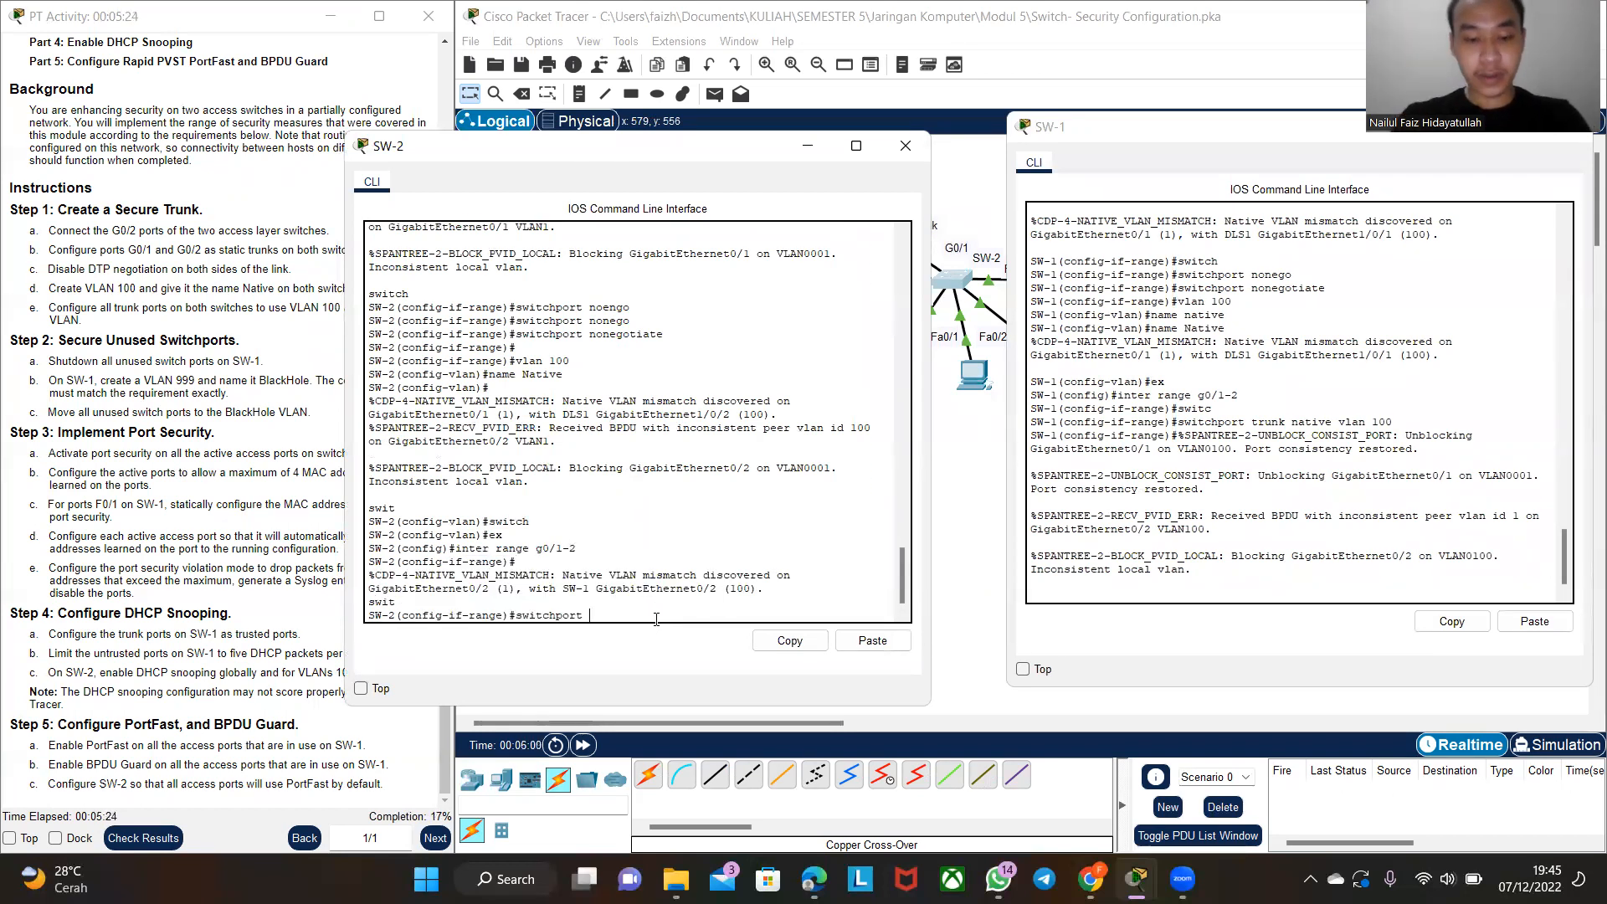
pyautogui.write(' trunk')
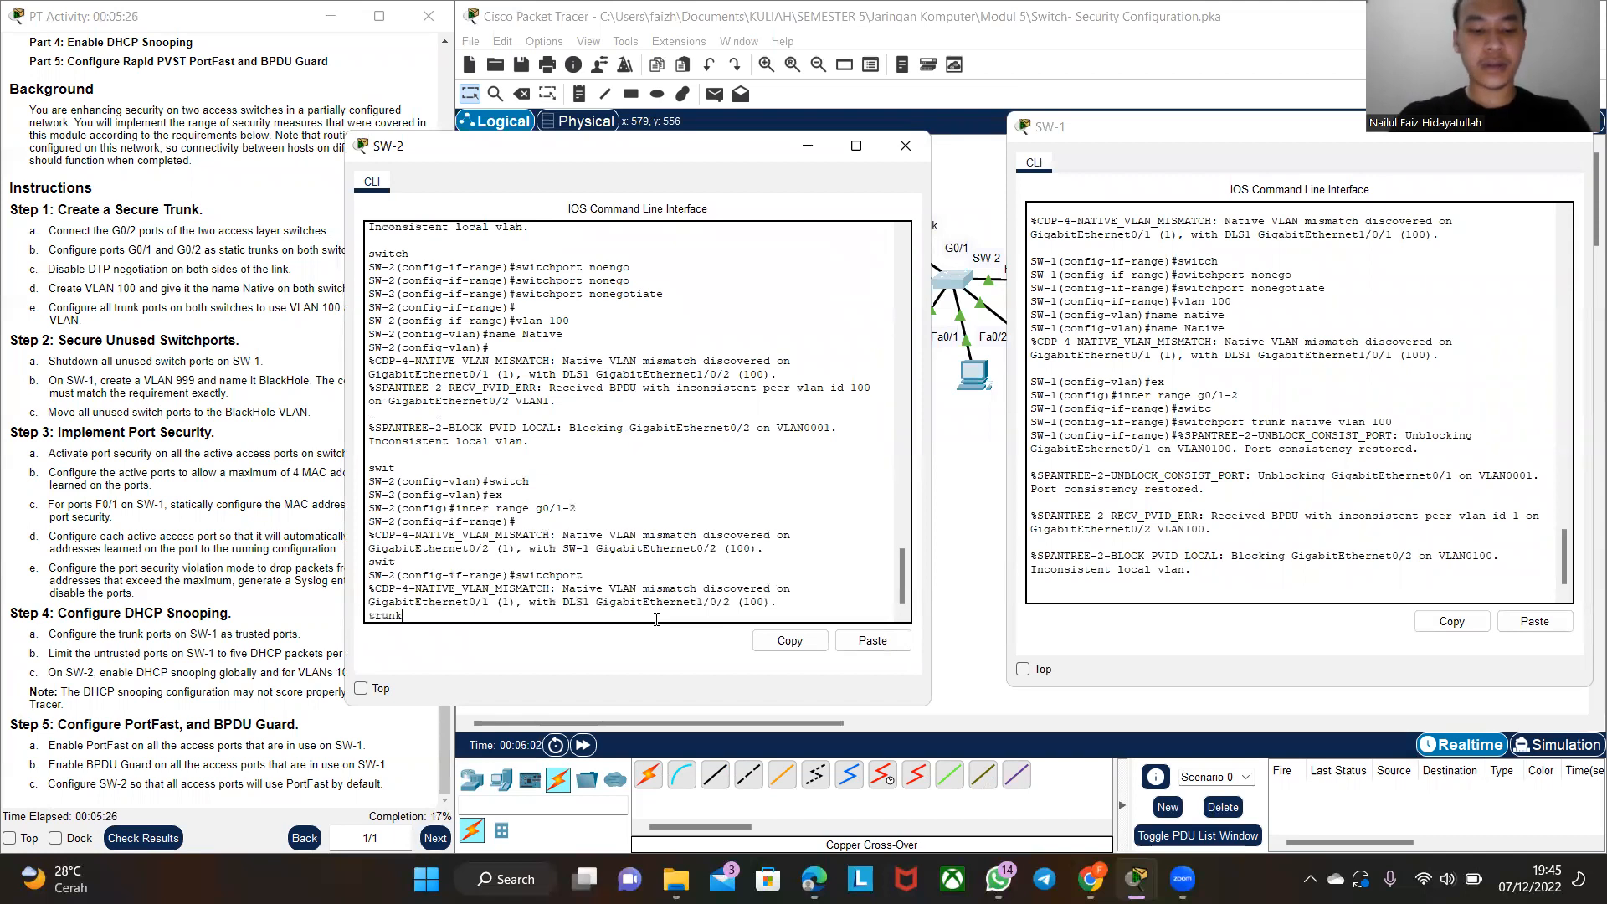
pyautogui.write(' native vlan 10')
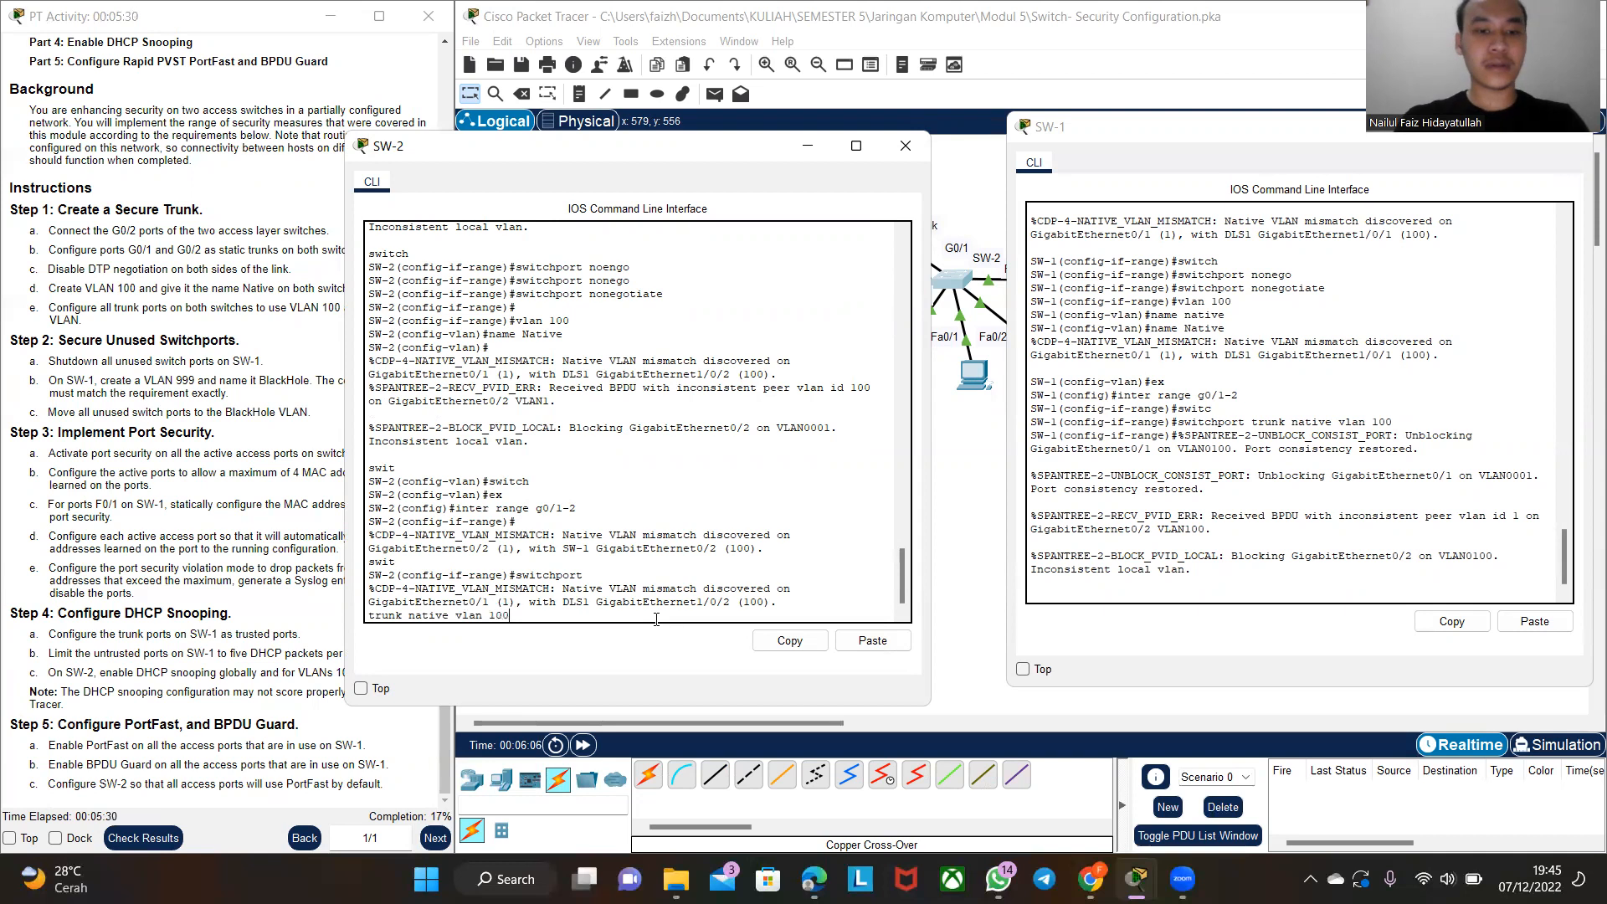
pyautogui.write('0')
pyautogui.press('Return')
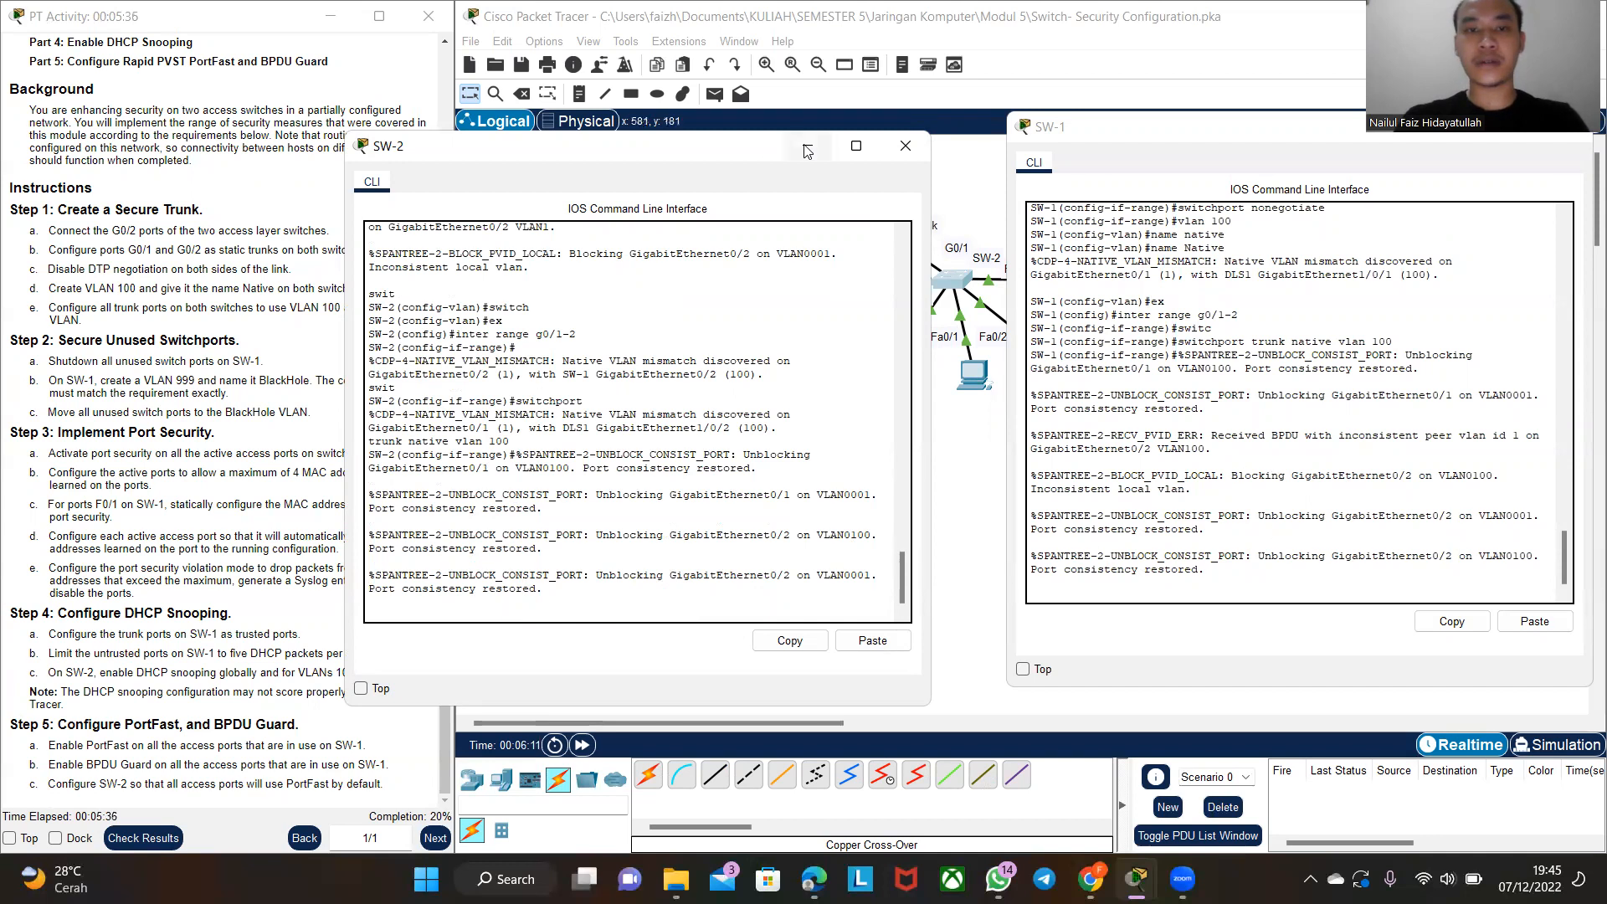
# - Minimize the SW-2 window and return SW-1 to global configuration mode
pyautogui.click(808, 149)
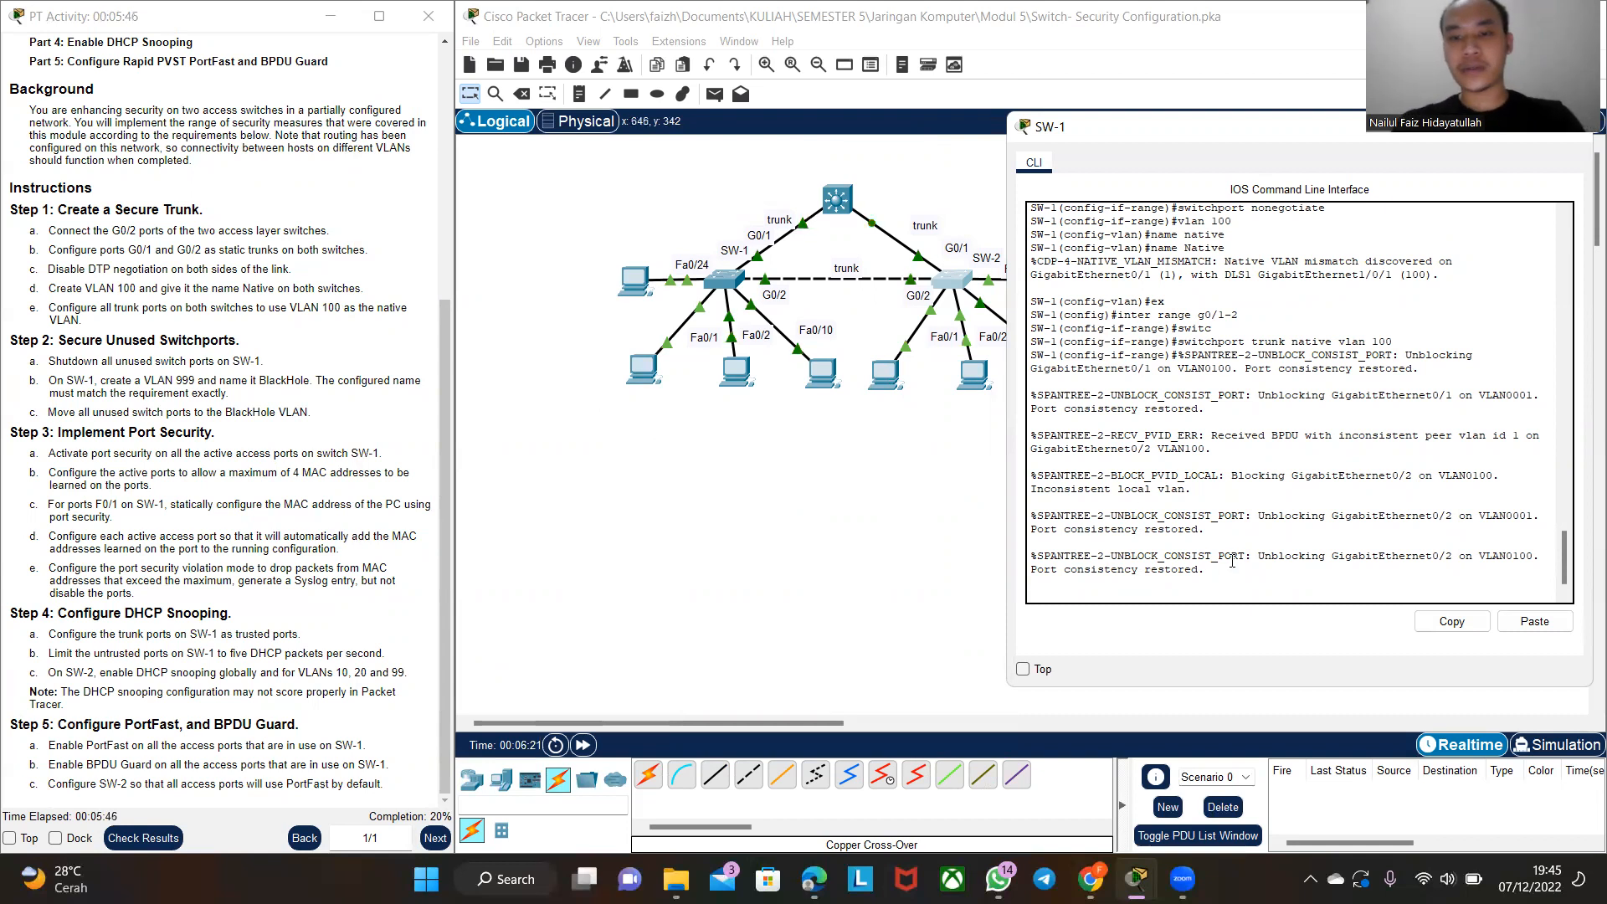
pyautogui.press('Return')
pyautogui.write('e)#e')
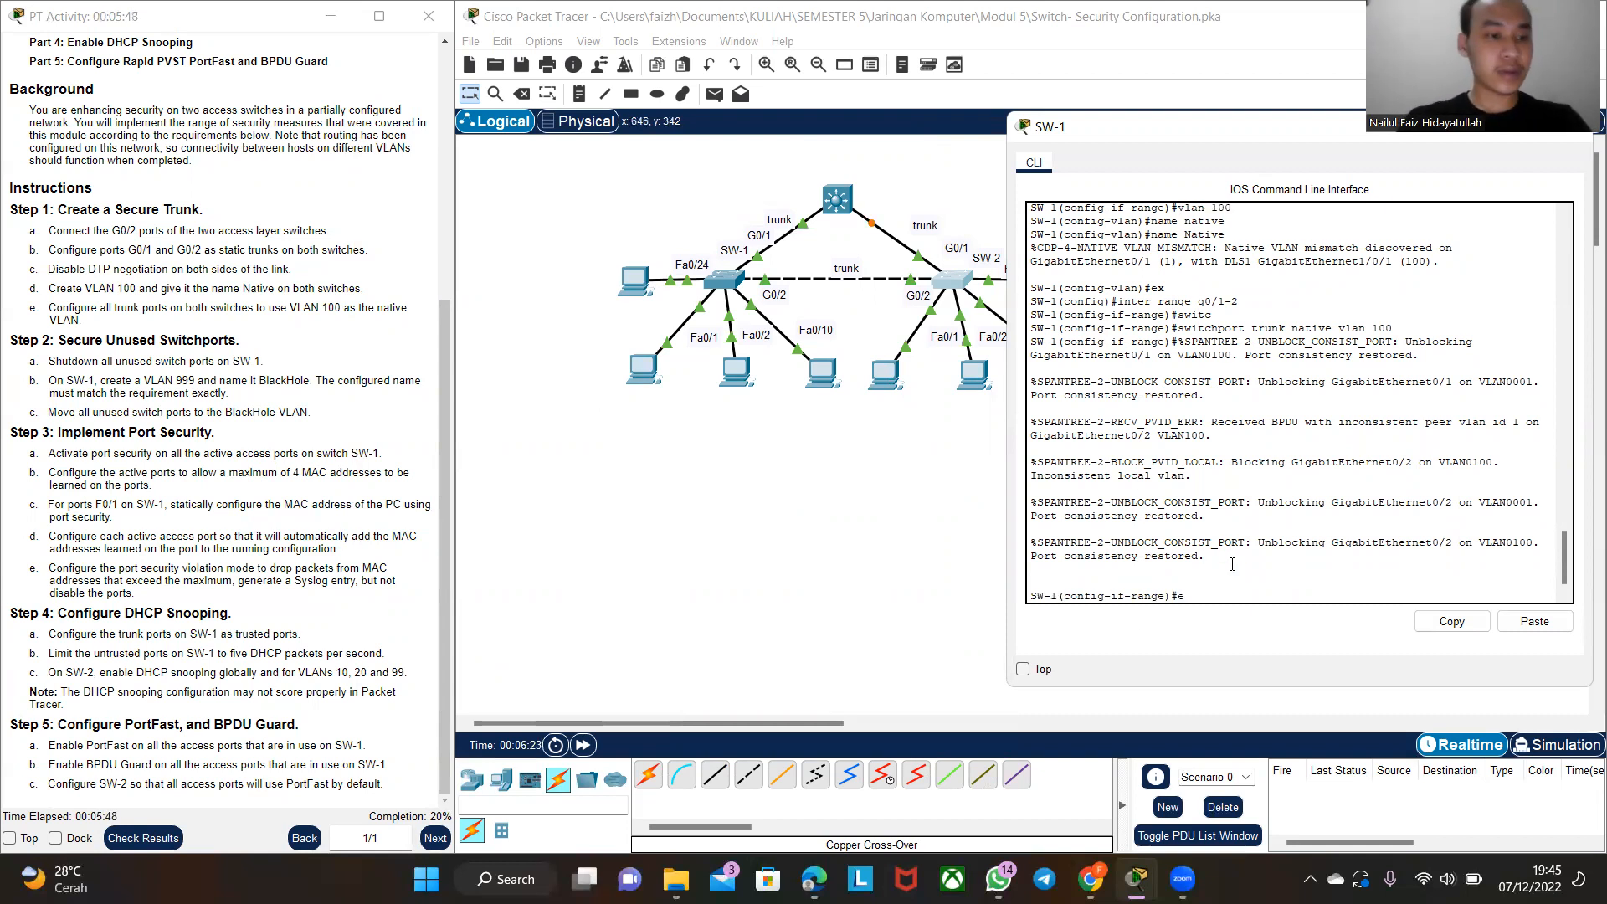
pyautogui.write('x')
pyautogui.press('Return')
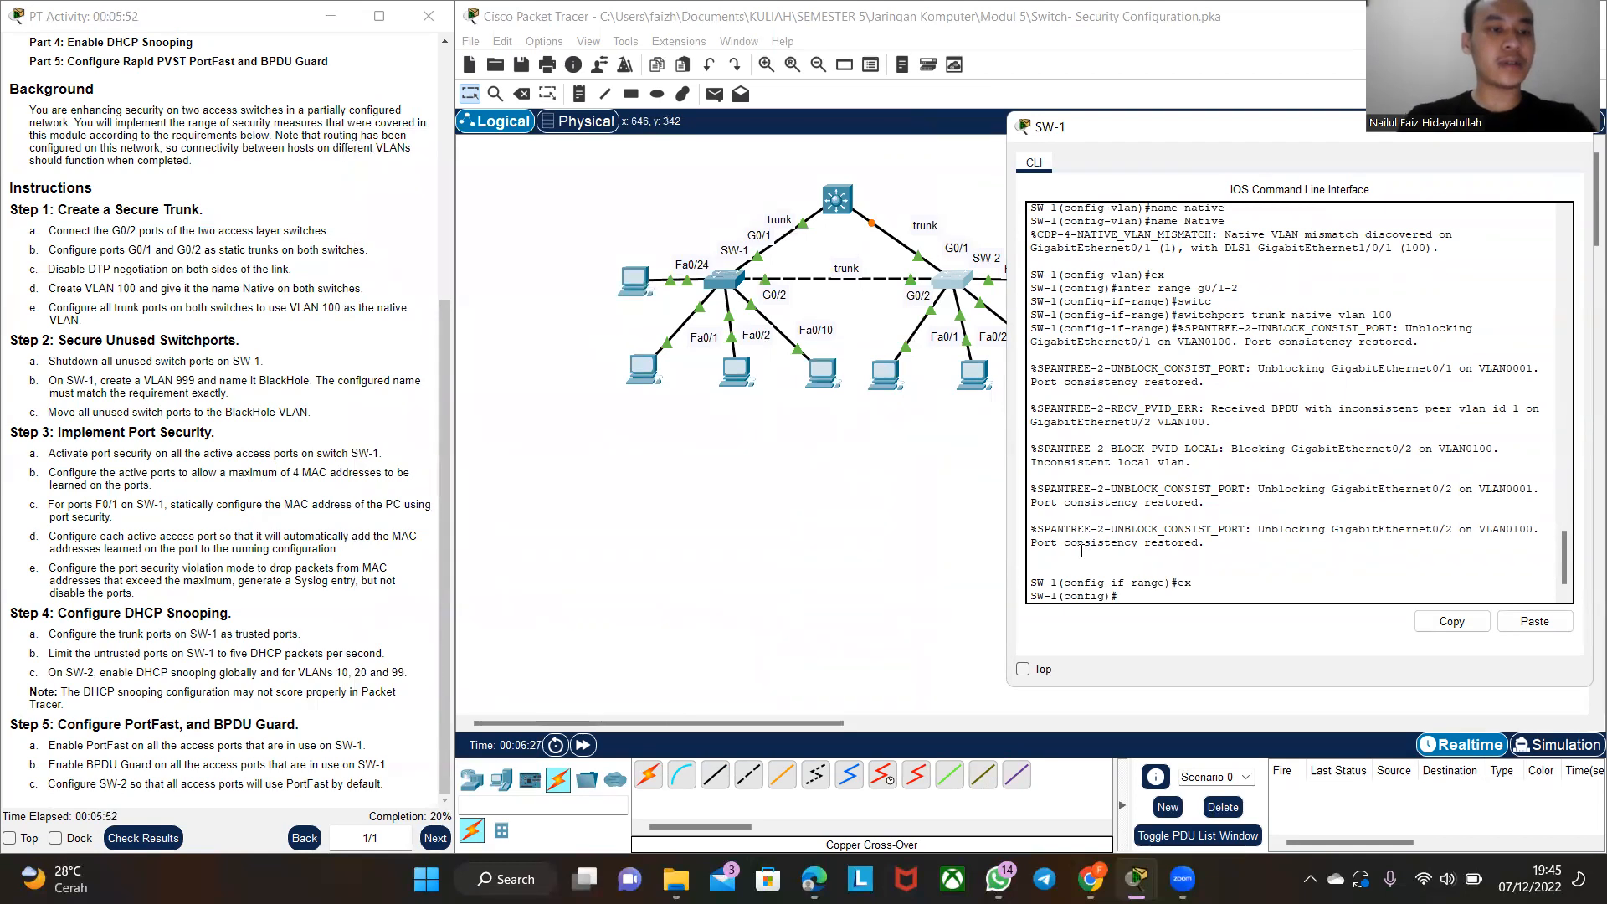
# - Shut down the unused SW-1 ports f0/3-9 and f0/11-23 as one interface range, and return to global configuration mode
pyautogui.scroll(5, 312, 264)
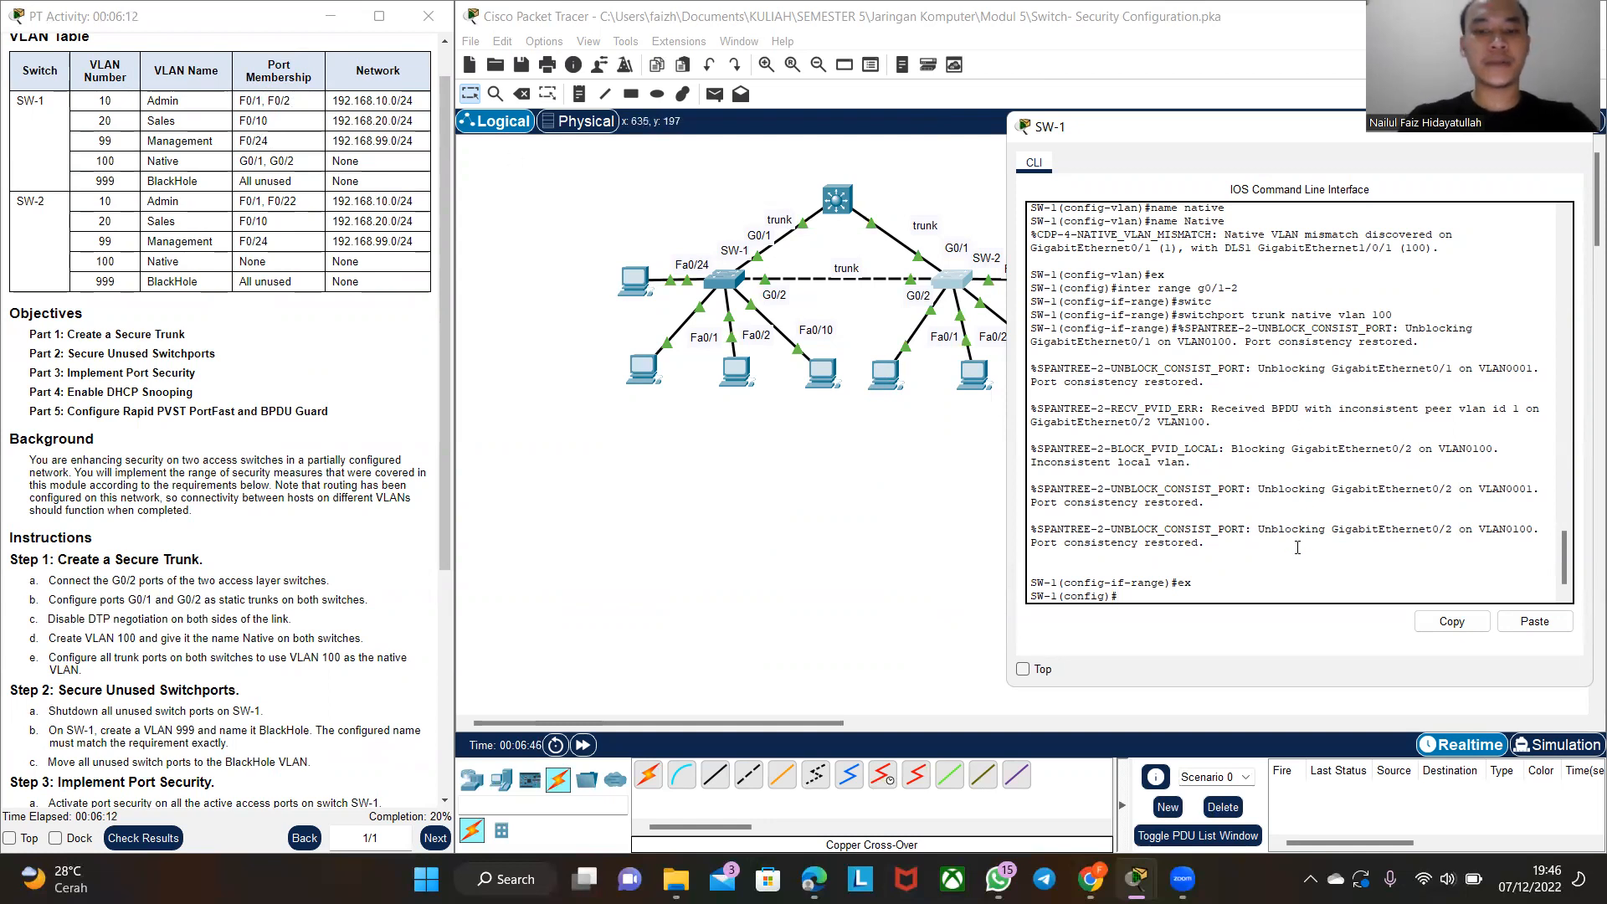
pyautogui.write('inter')
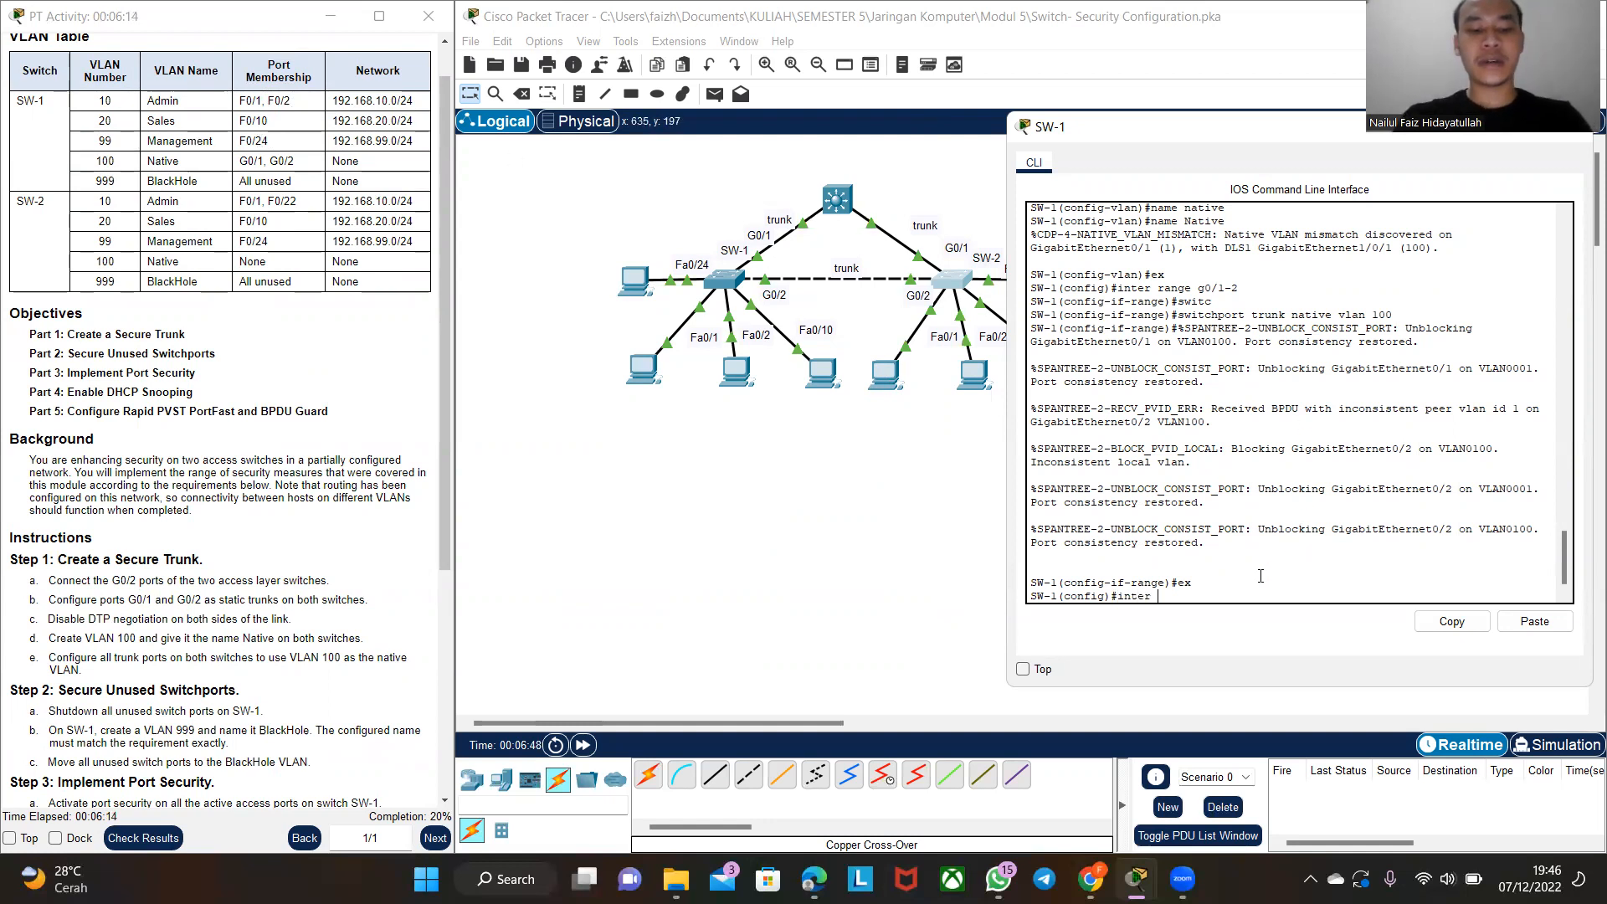
pyautogui.press('Tab')
pyautogui.press('BackSpace')
pyautogui.press('Tab')
pyautogui.write('ran')
pyautogui.press('Tab')
pyautogui.write('f0/3-9, f0/')
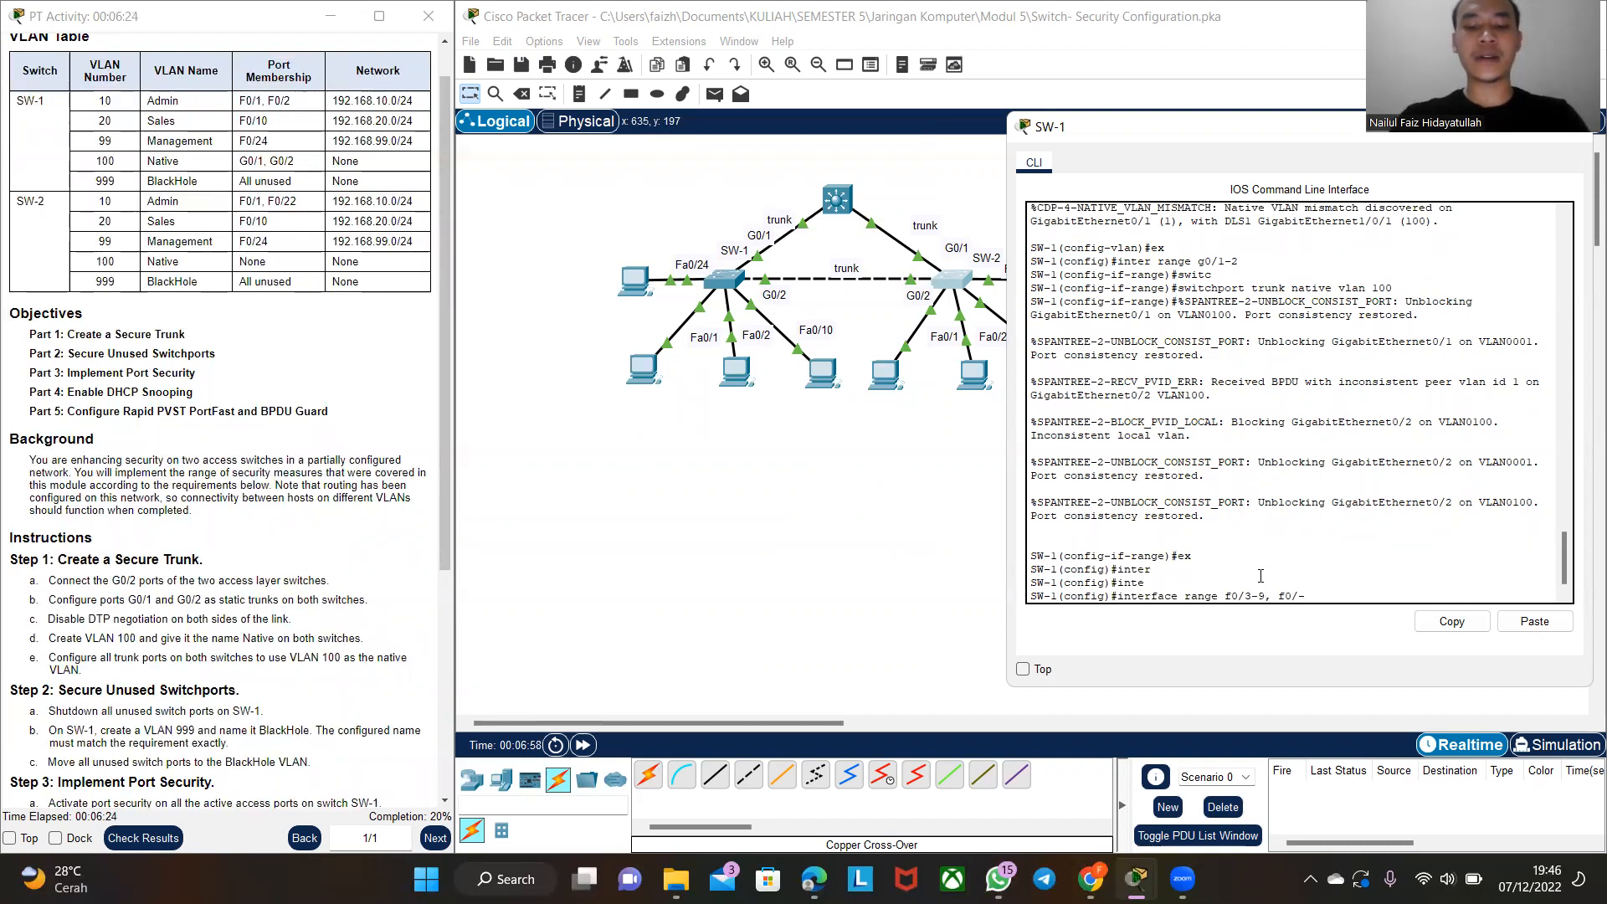
pyautogui.write('11-2')
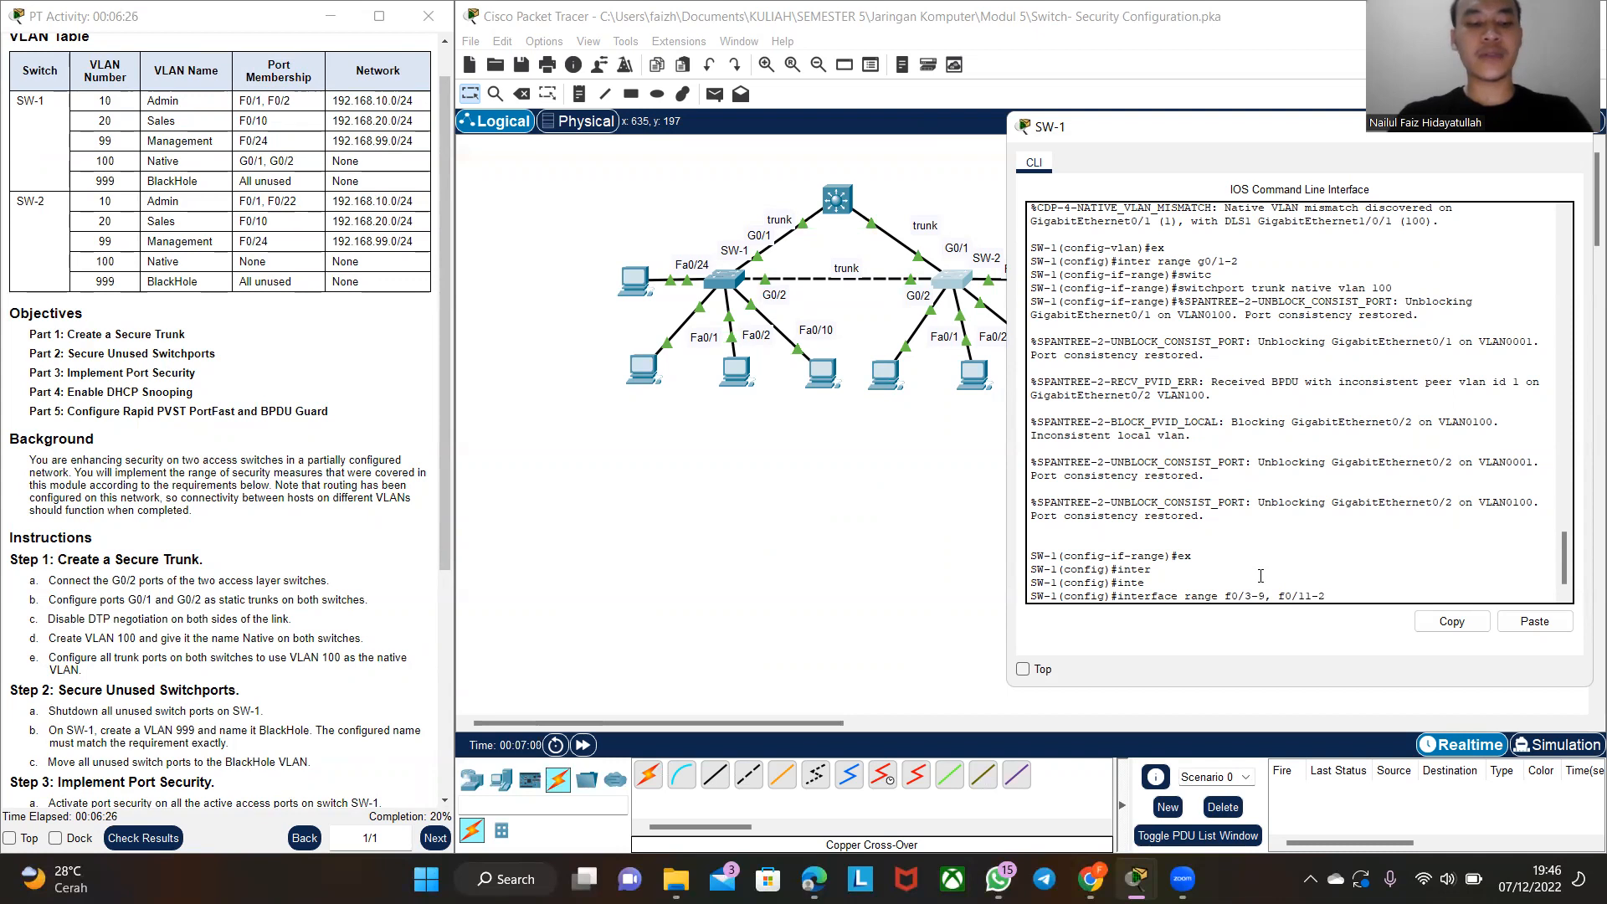
pyautogui.write('3')
pyautogui.press('Return')
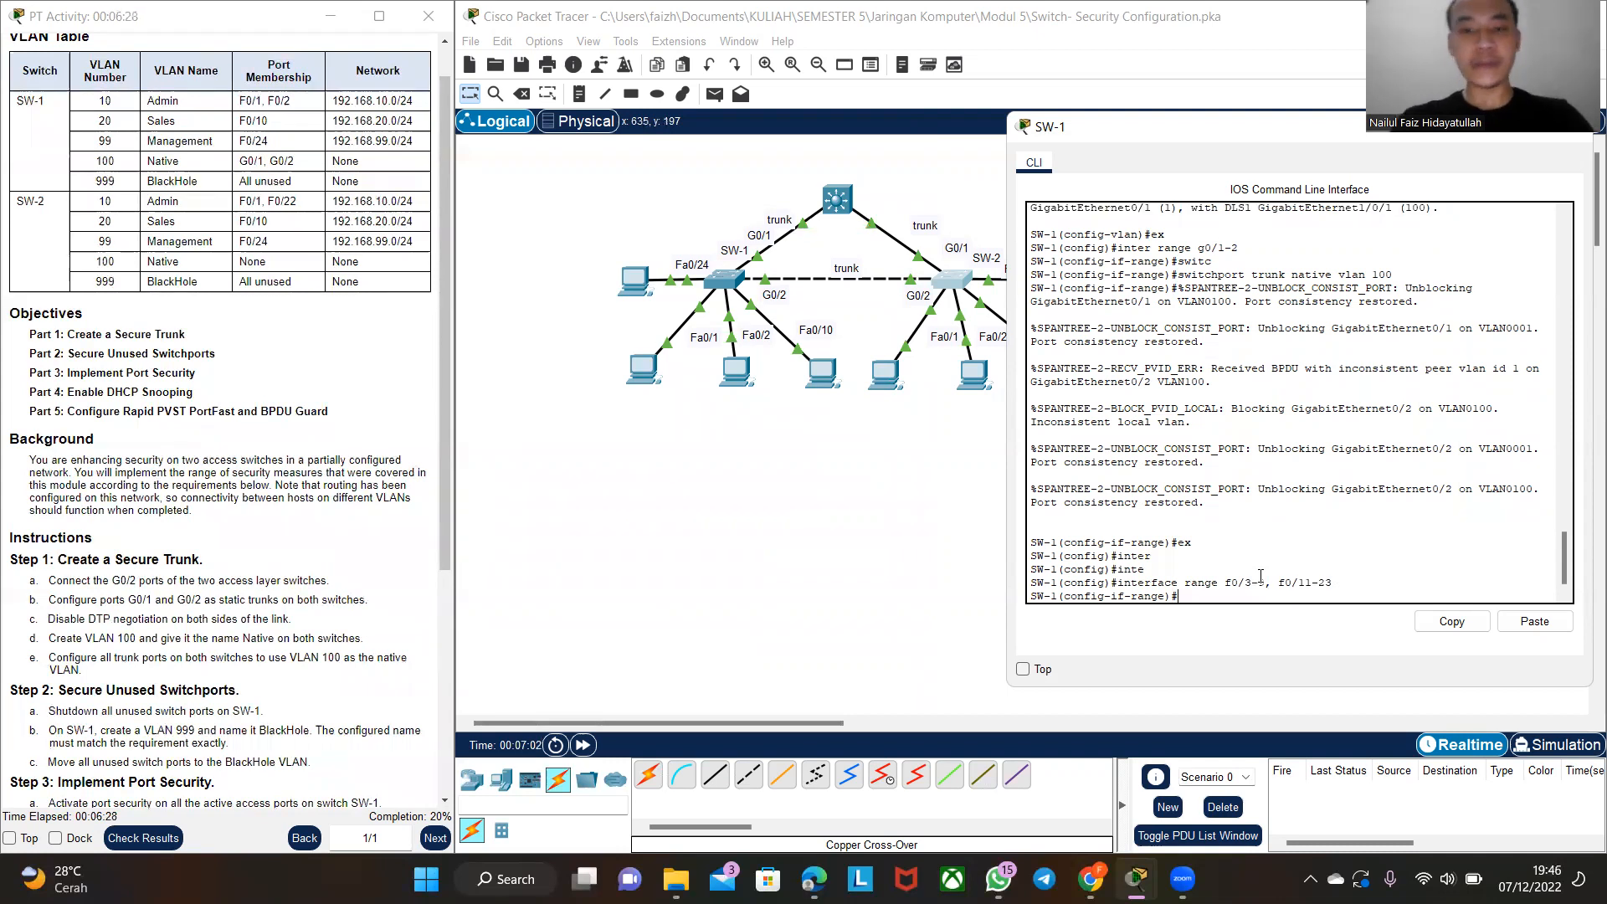
pyautogui.write('a')
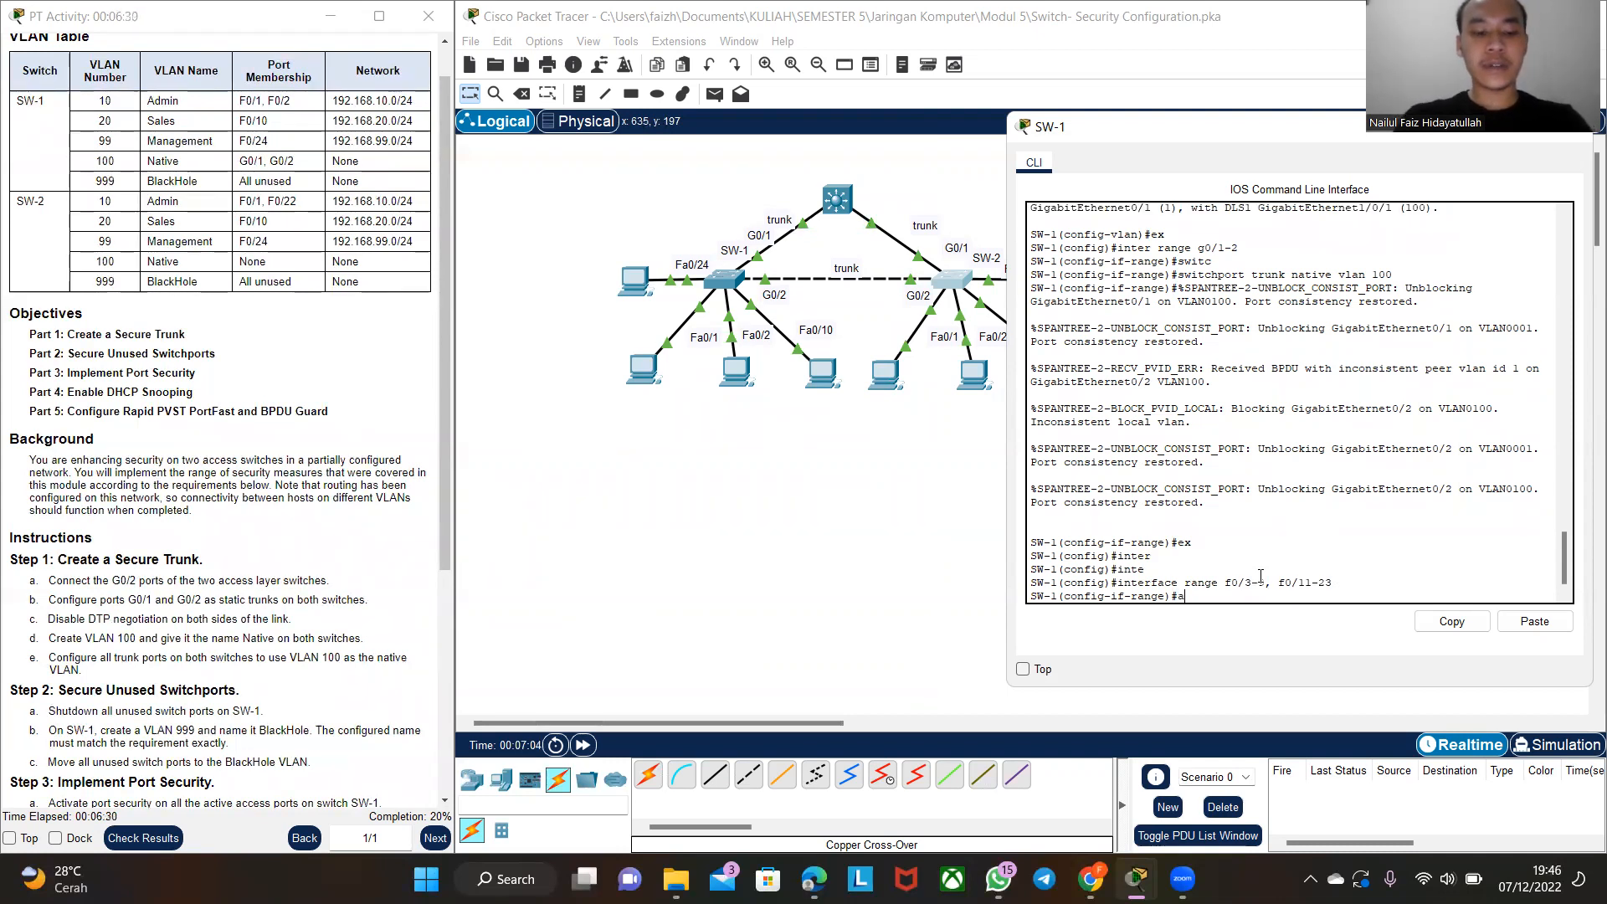
pyautogui.press('BackSpace')
pyautogui.write('shut')
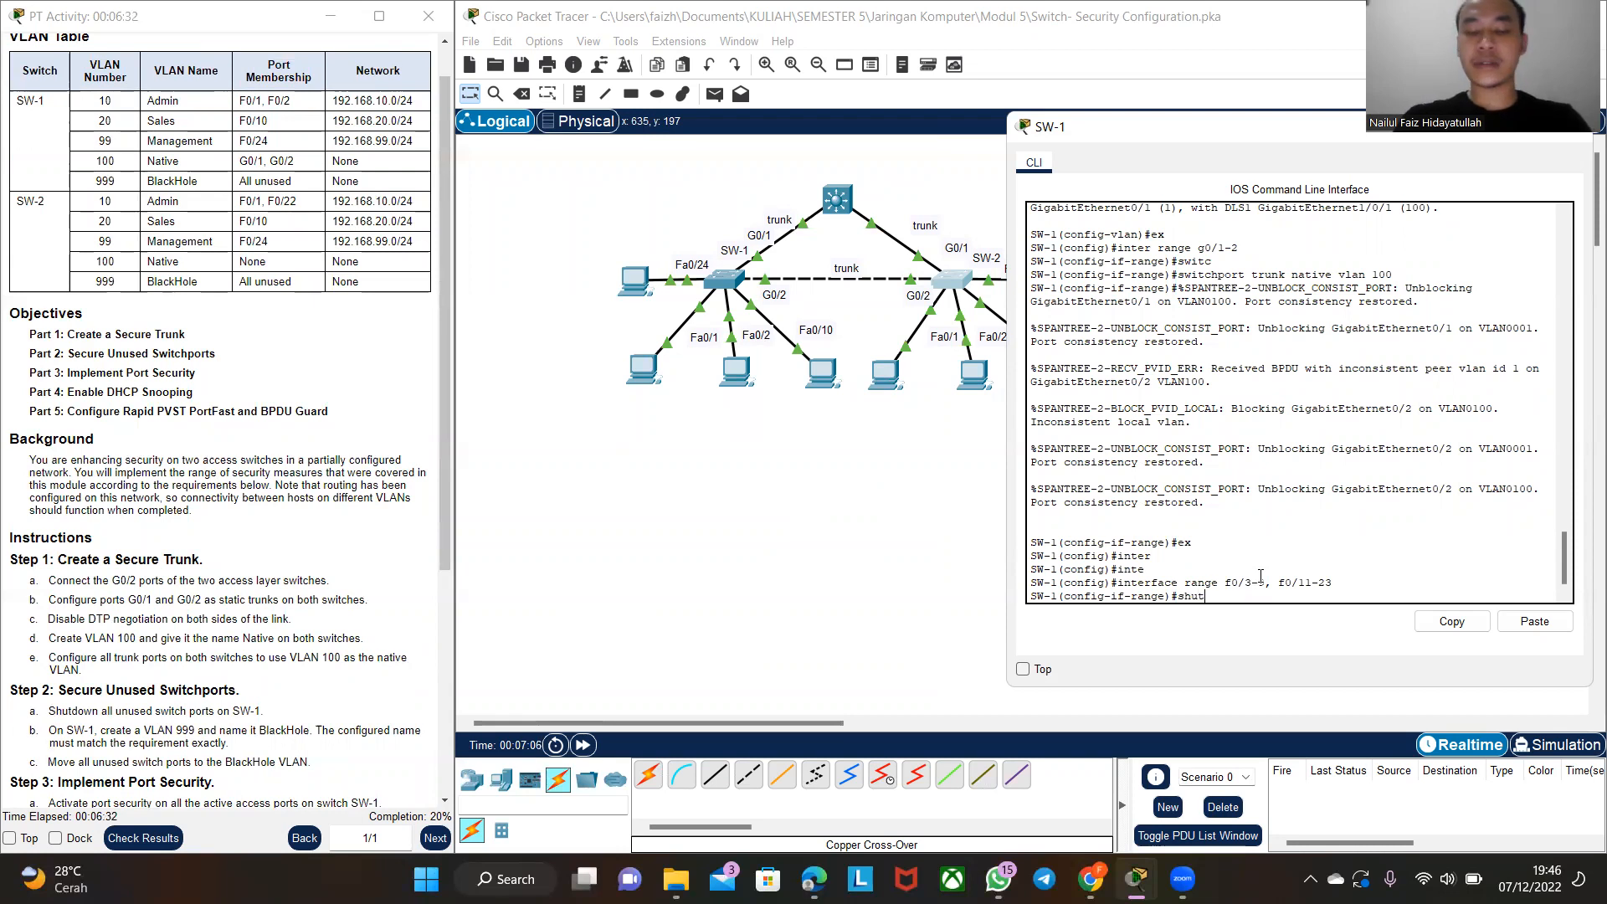
pyautogui.press('Tab')
pyautogui.press('Return')
pyautogui.write('ex')
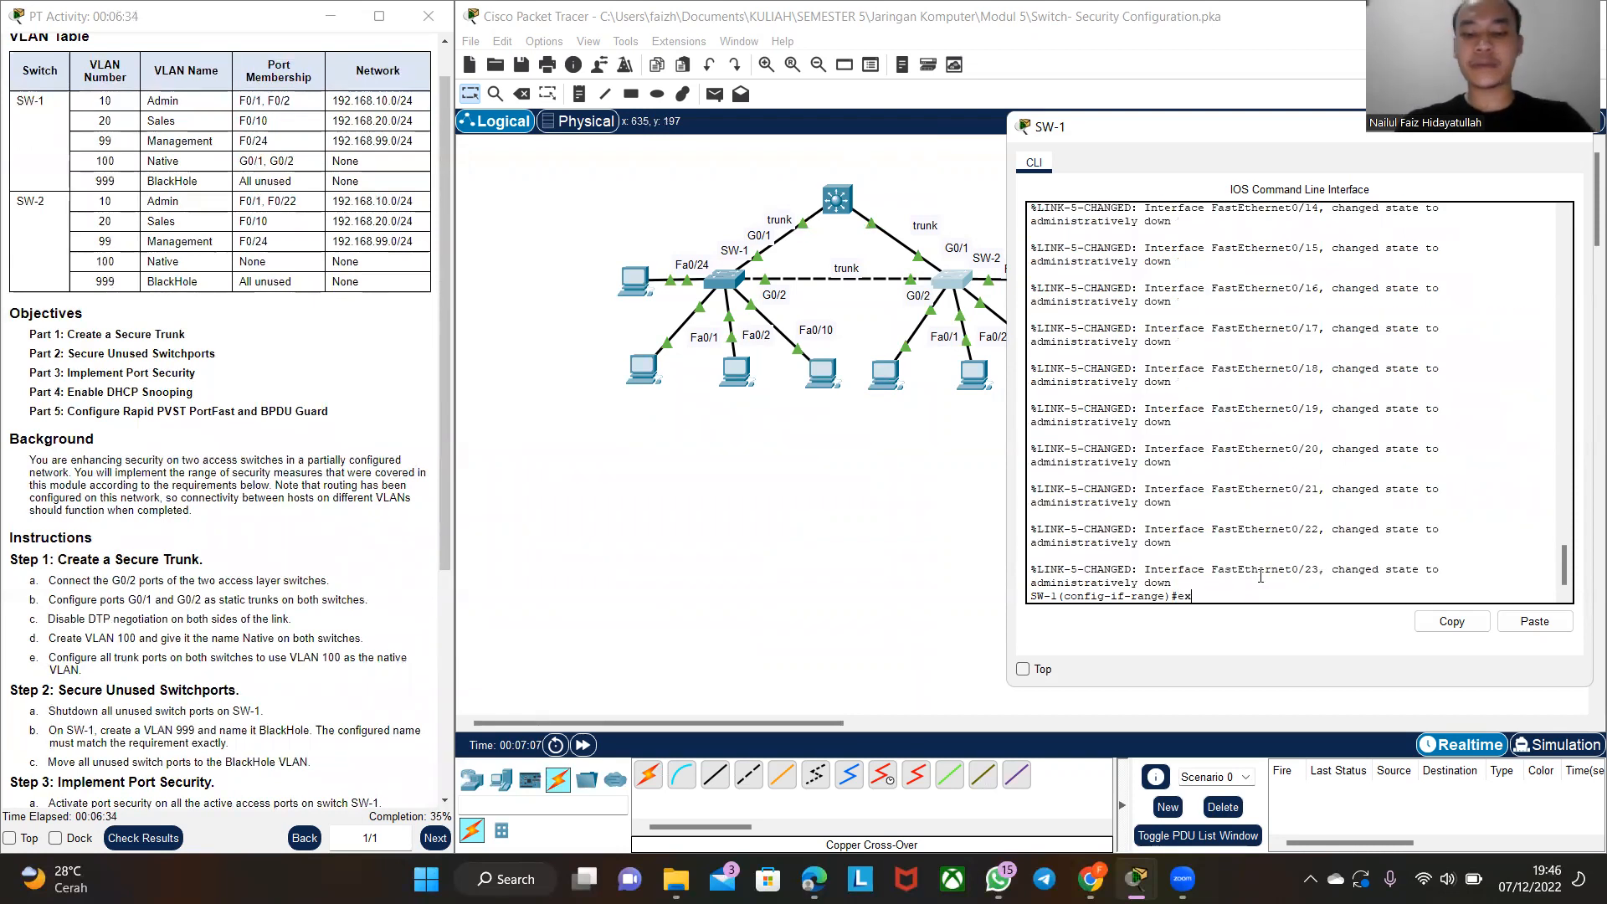
pyautogui.press('Return')
# - Create VLAN 999 on SW-1 with the name BlackHole and return to global configuration mode
pyautogui.scroll(-8, 348, 624)
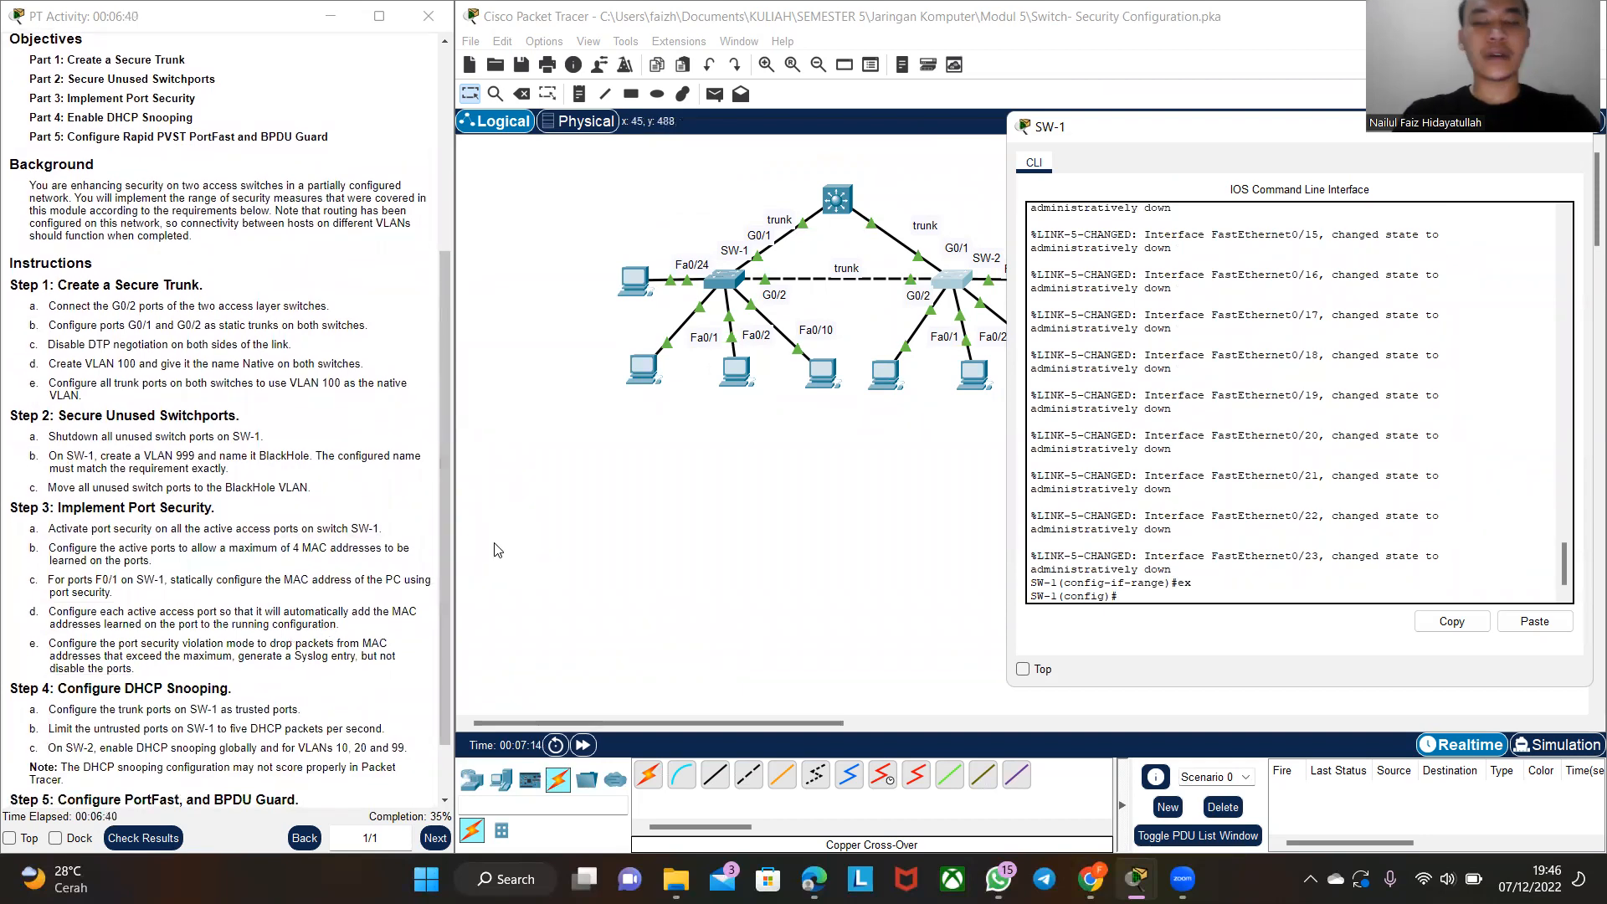
pyautogui.write('vlan 0999')
pyautogui.press('BackSpace')
pyautogui.press('BackSpace')
pyautogui.press('BackSpace')
pyautogui.press('BackSpace')
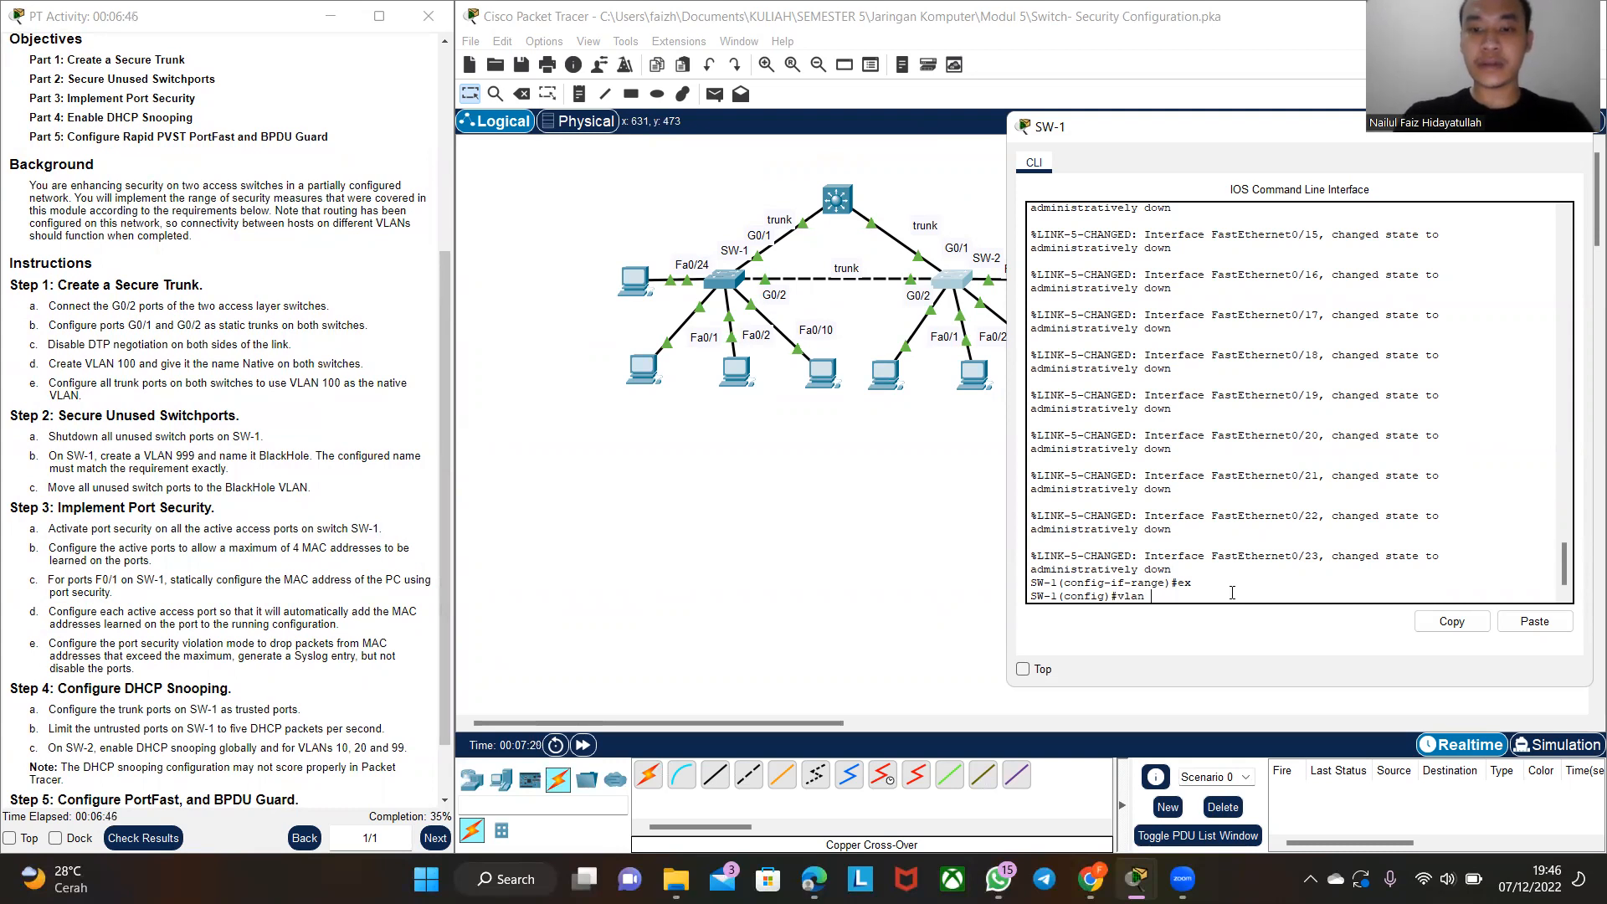
pyautogui.write('999')
pyautogui.press('Return')
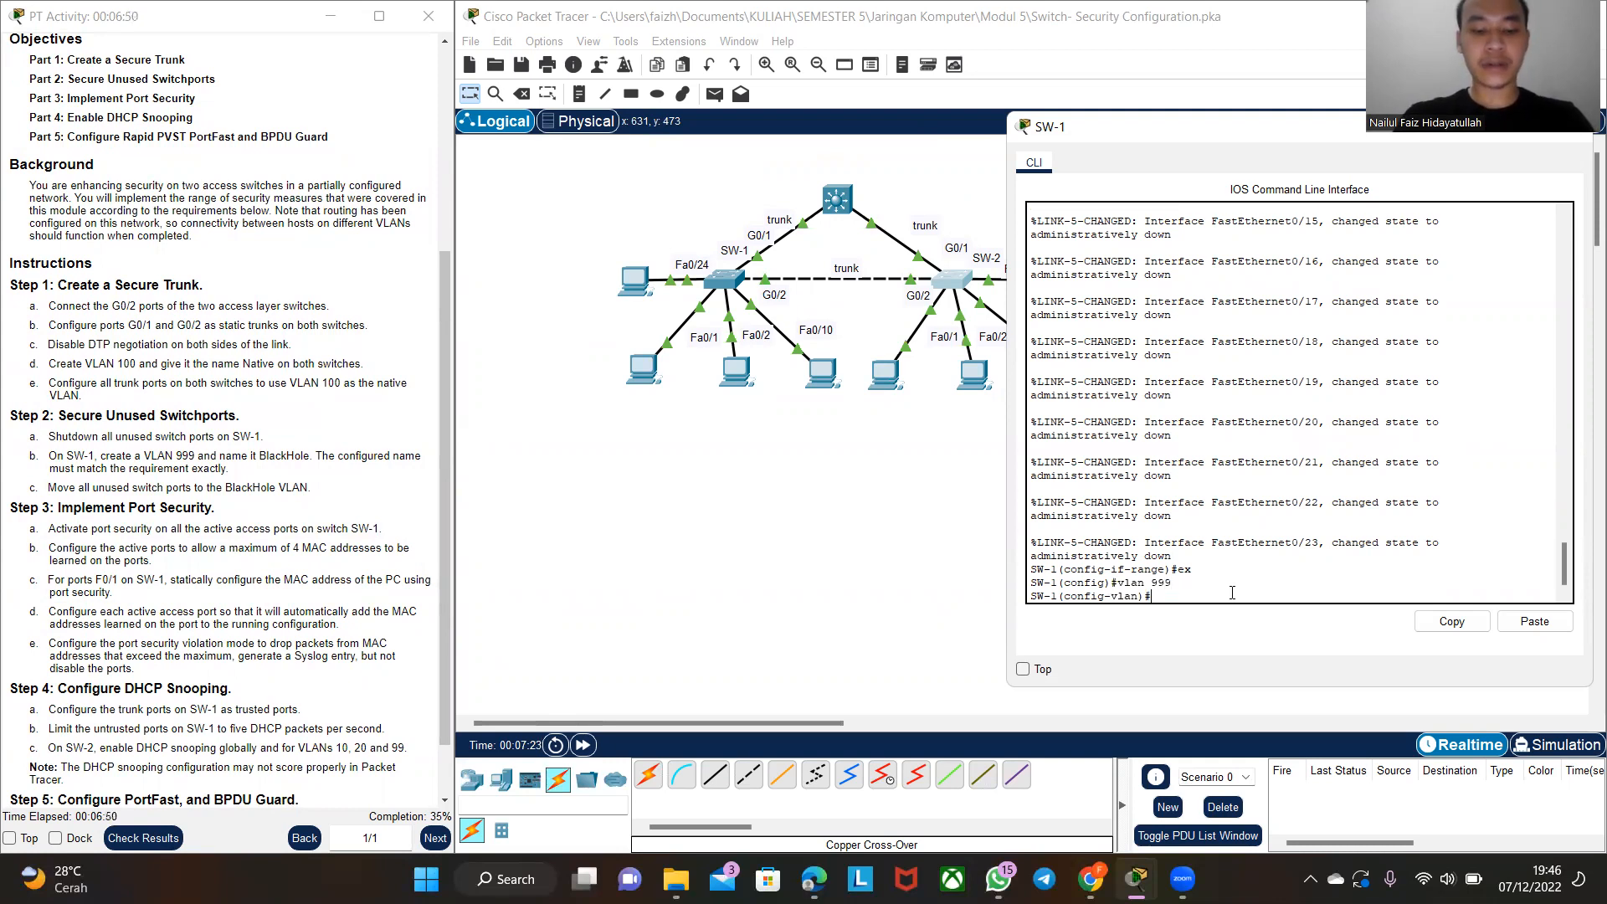
pyautogui.write('name BlackHole')
pyautogui.press('Return')
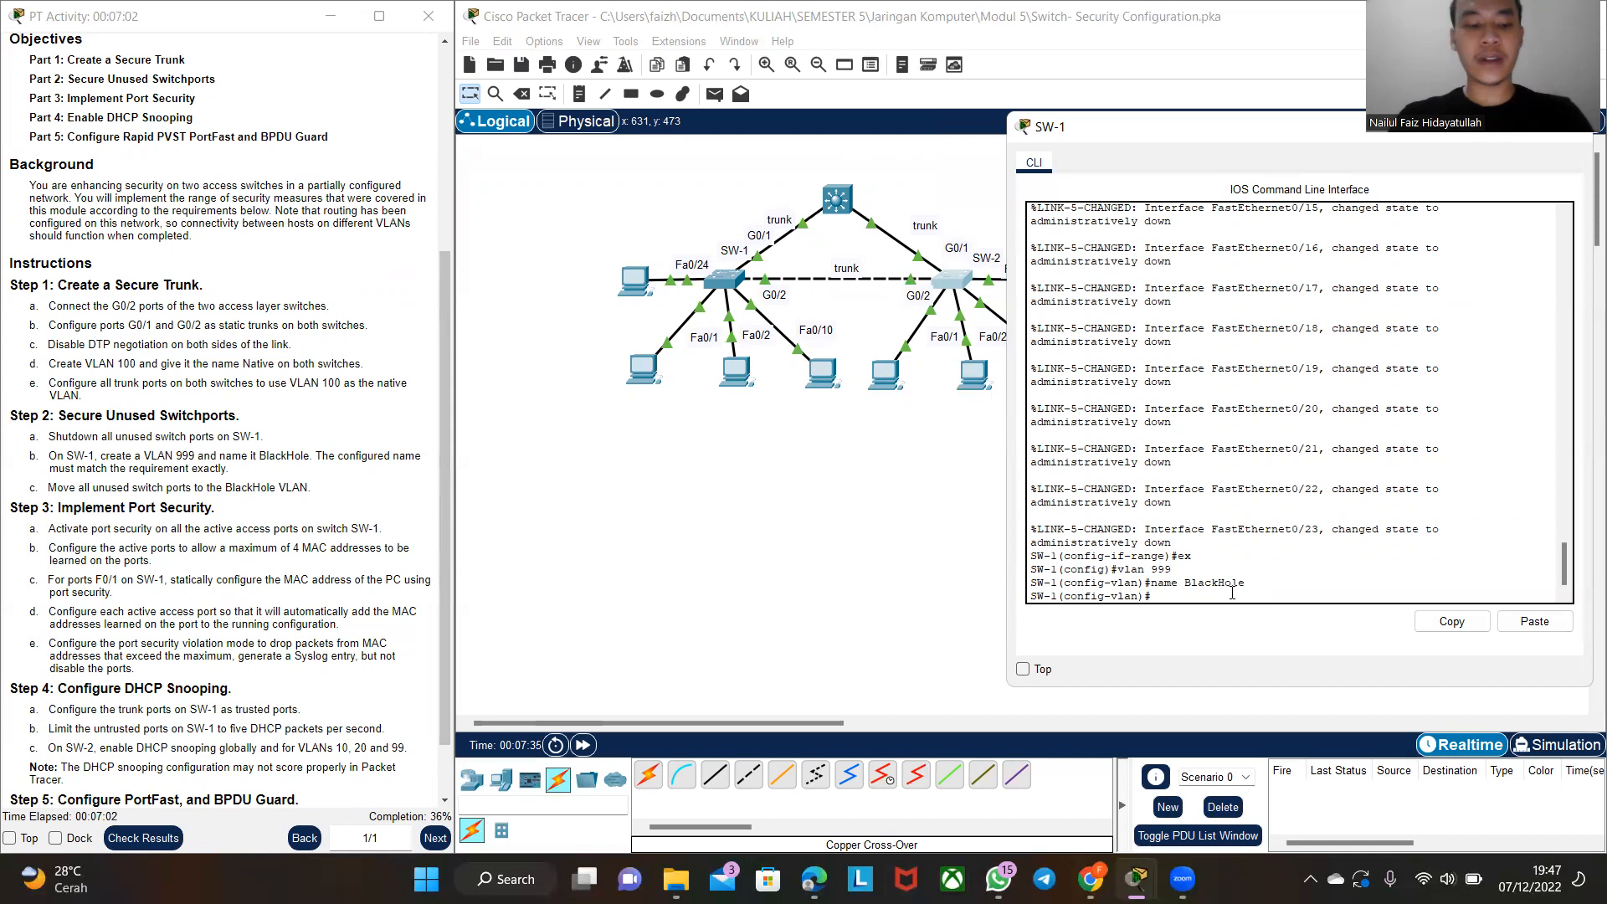
pyautogui.write('ex')
pyautogui.press('Return')
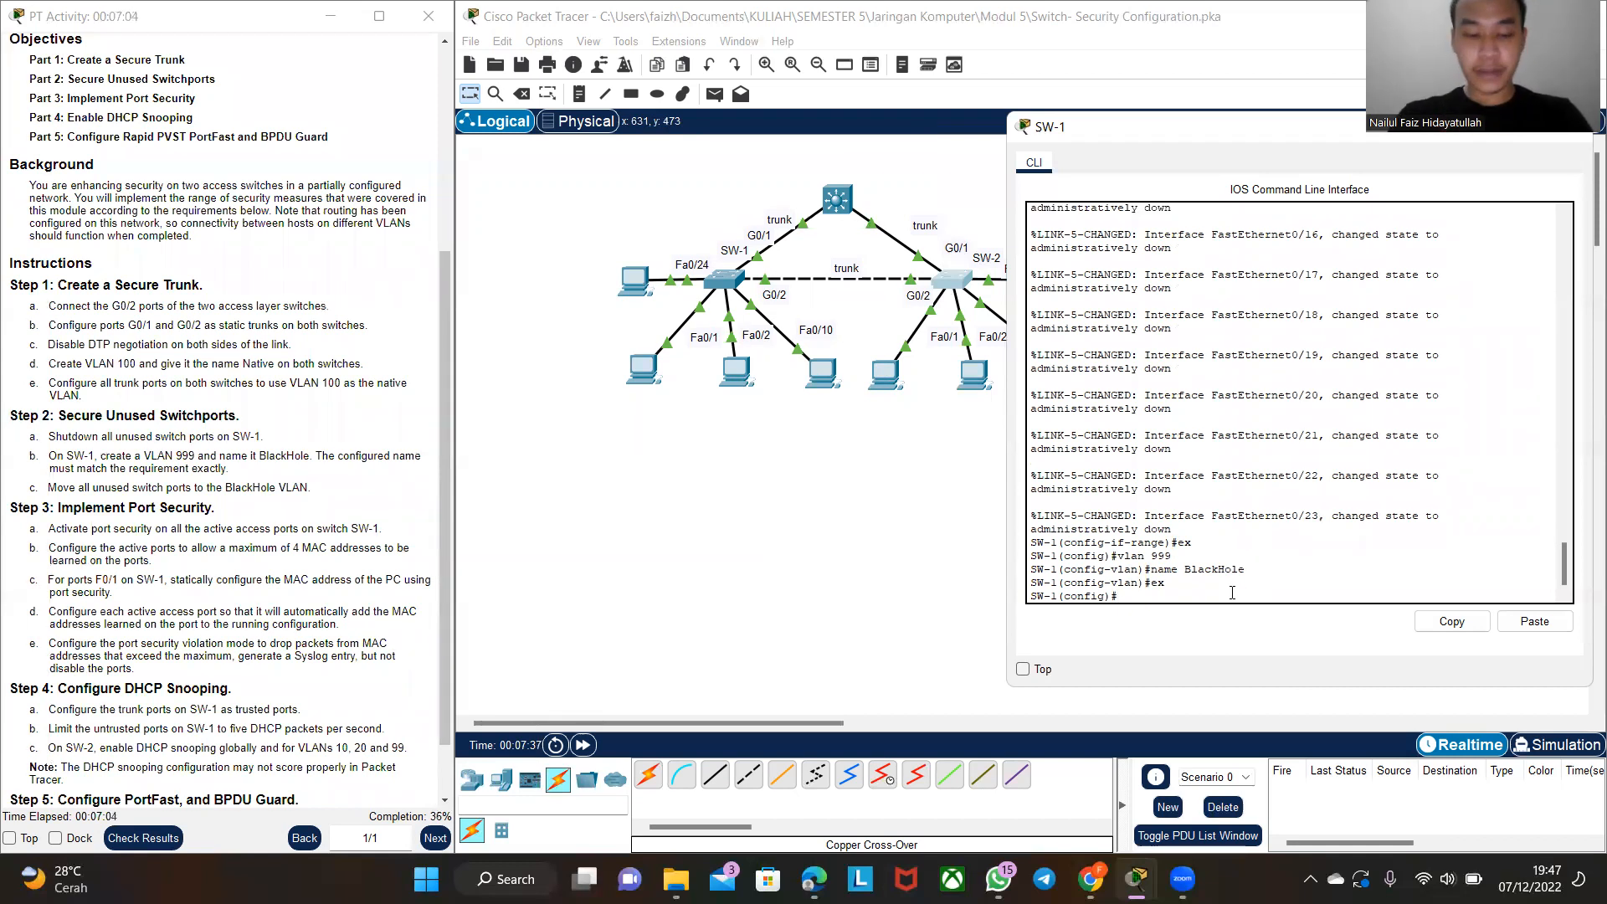
# - Assign the unused SW-1 ports f0/3-9 and f0/11-23 to access VLAN 999 as one interface range, and return to global configuration mode
pyautogui.write('inter')
pyautogui.press('Tab')
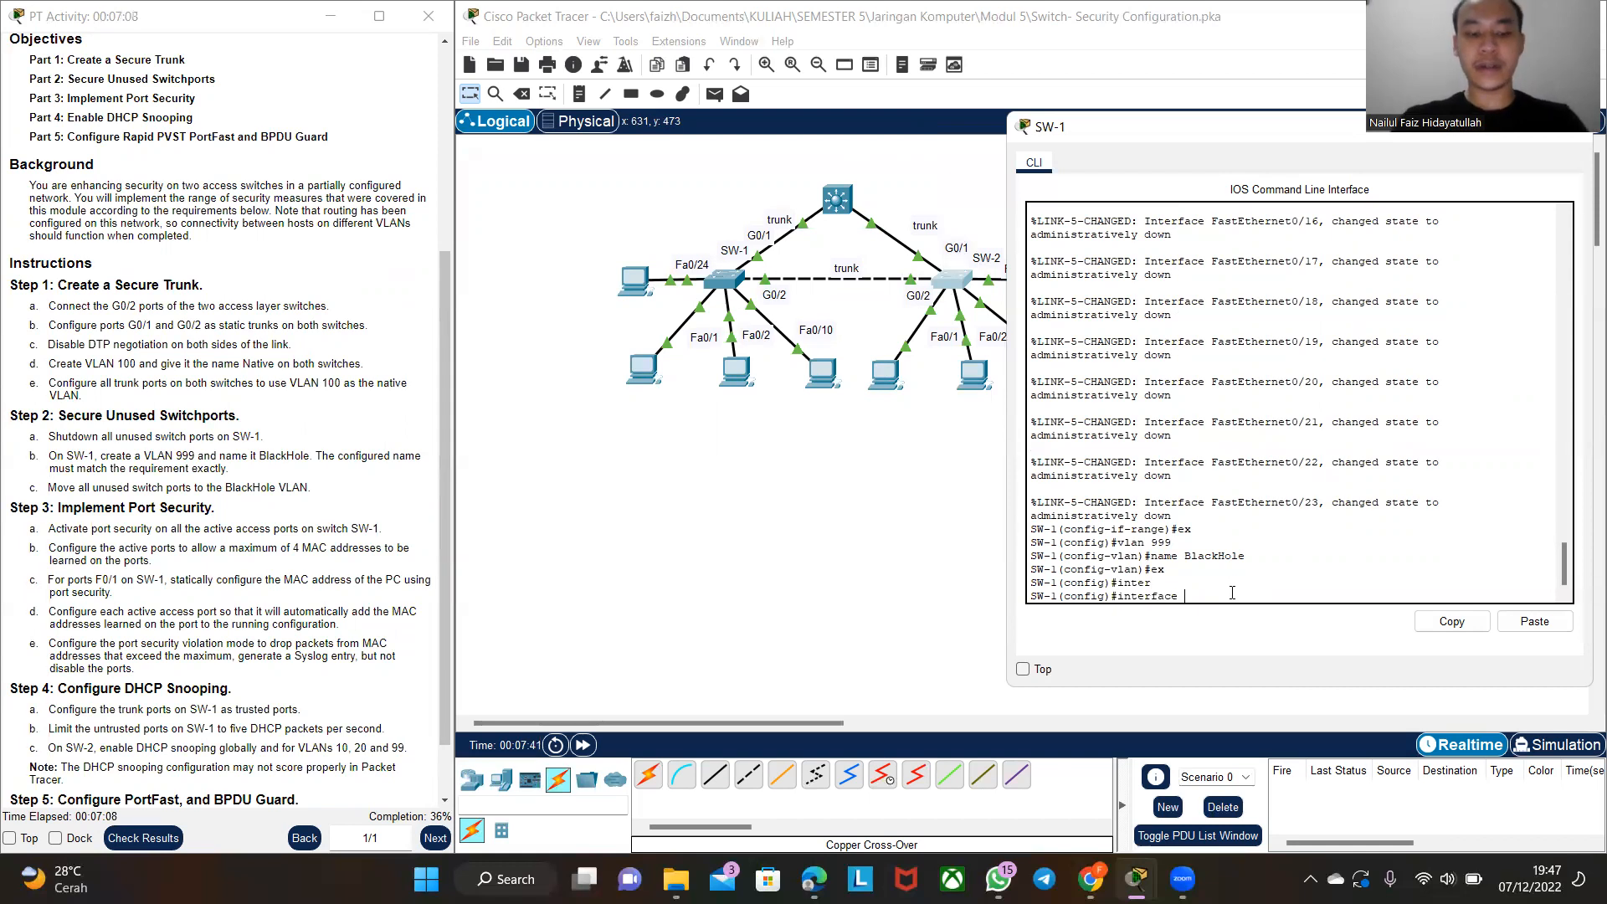
pyautogui.write('range f0/3-9, f0/11-23')
pyautogui.press('Return')
pyautogui.write('switch')
pyautogui.press('Tab')
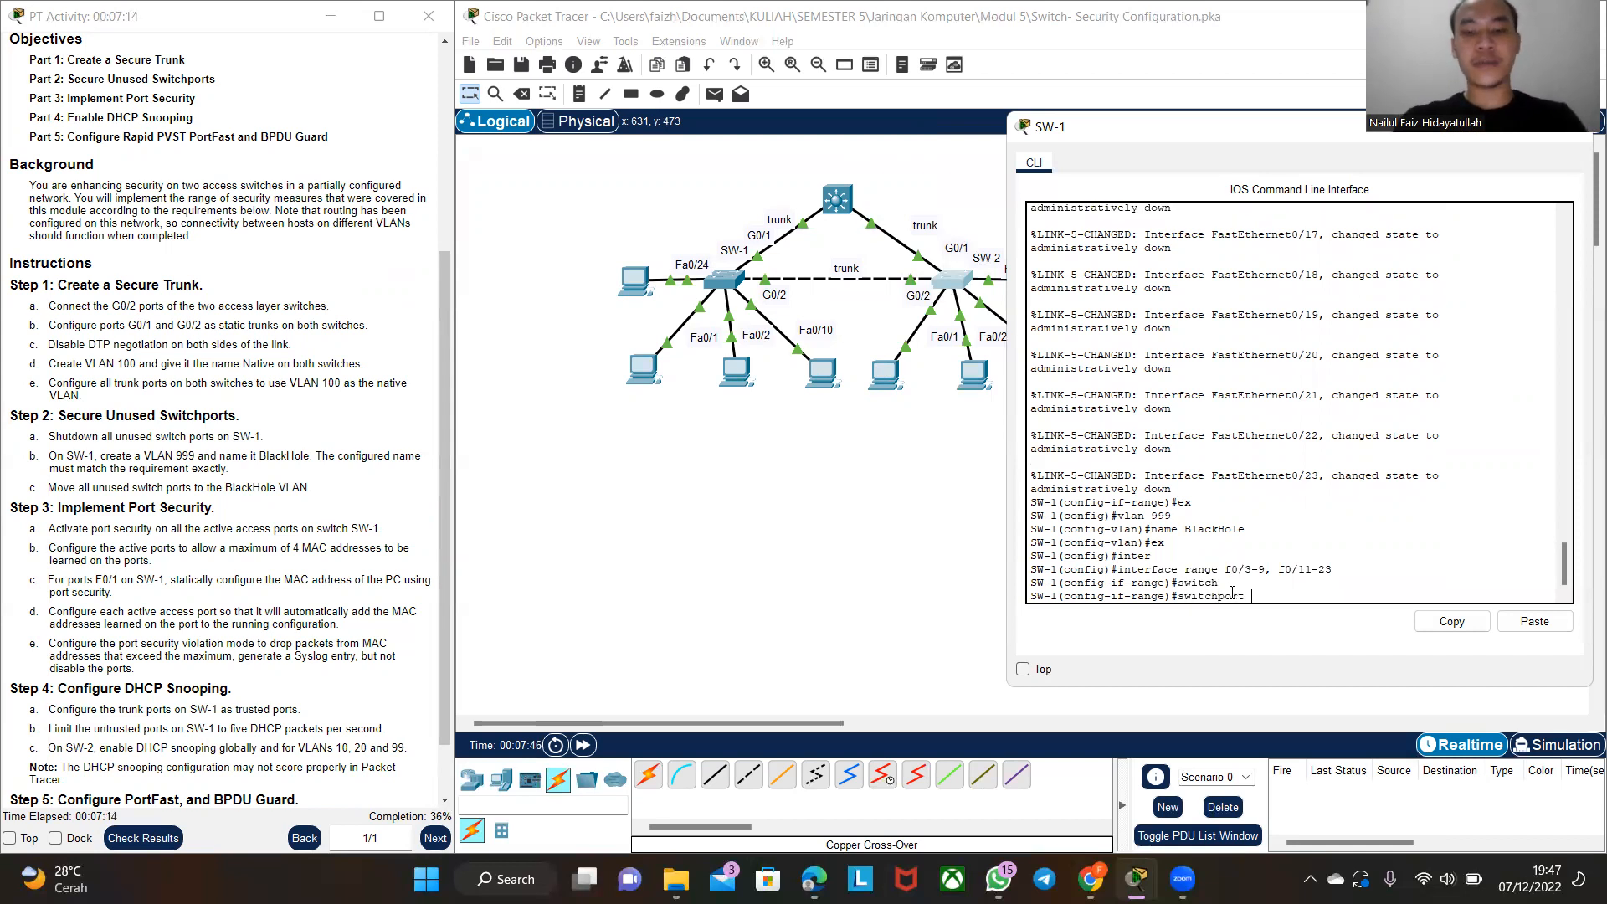
pyautogui.write('acc')
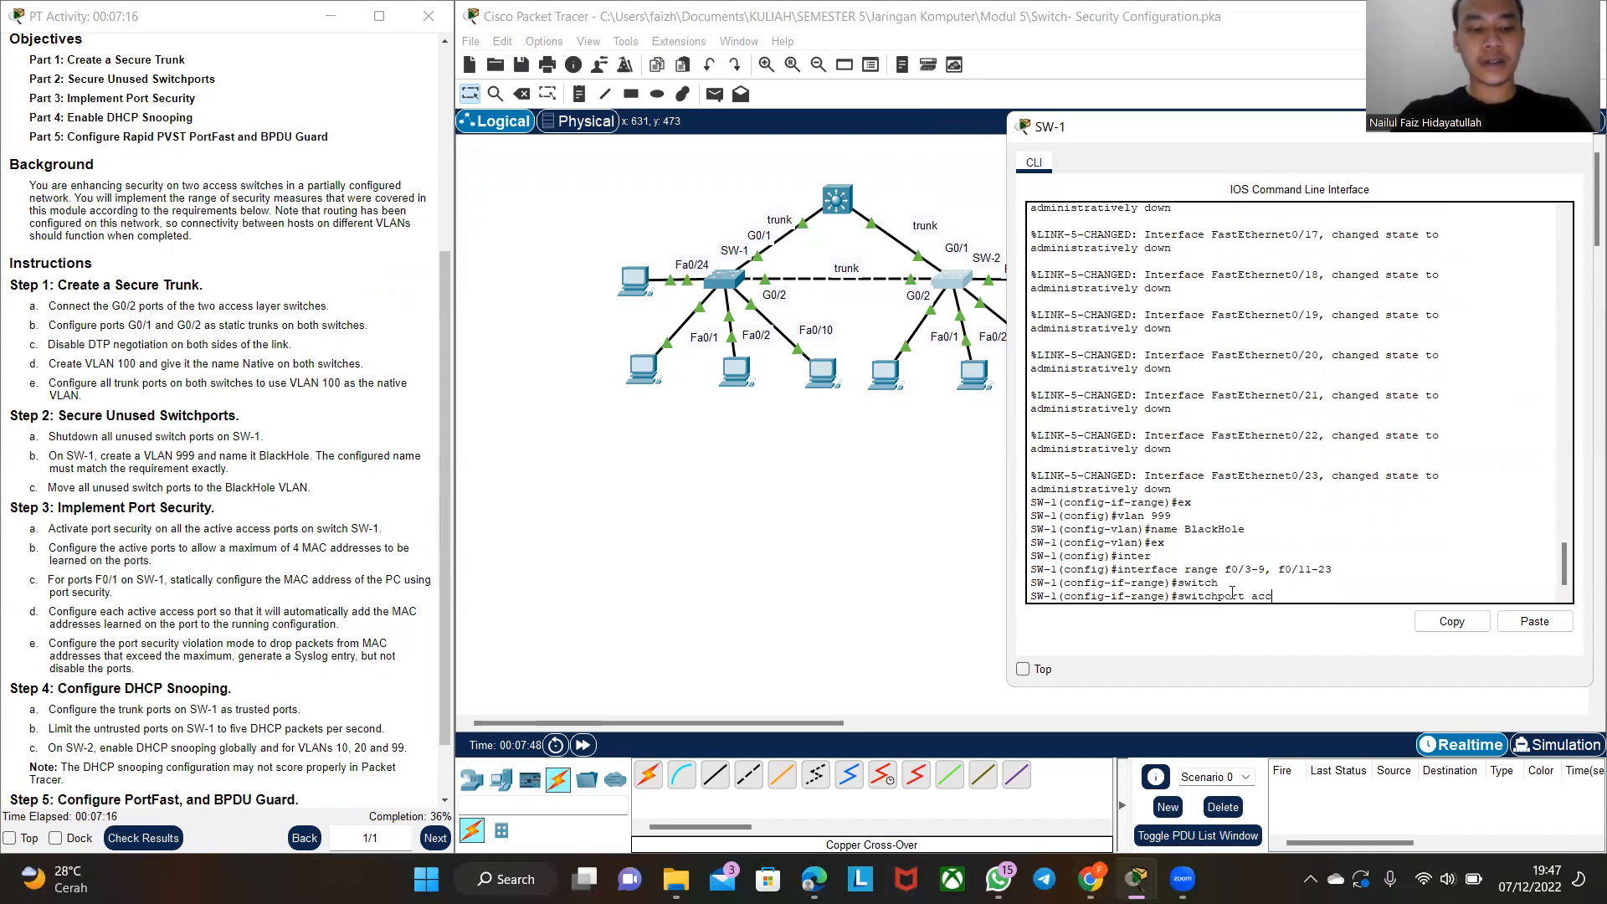
pyautogui.write('ess')
pyautogui.write(' vlan ')
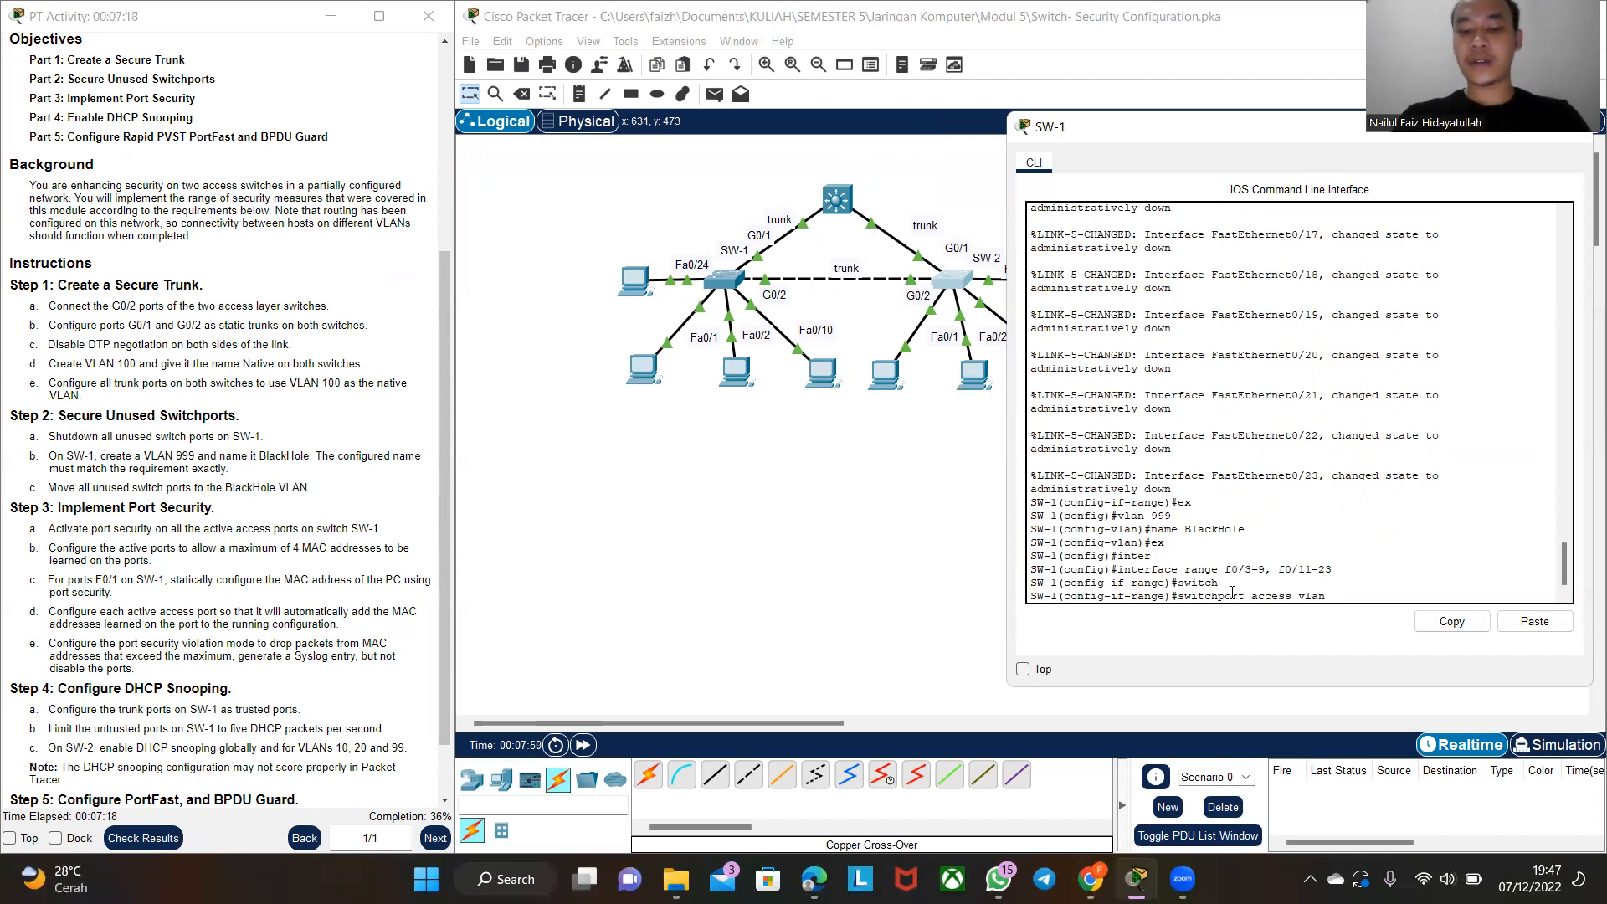
pyautogui.write('999')
pyautogui.press('Return')
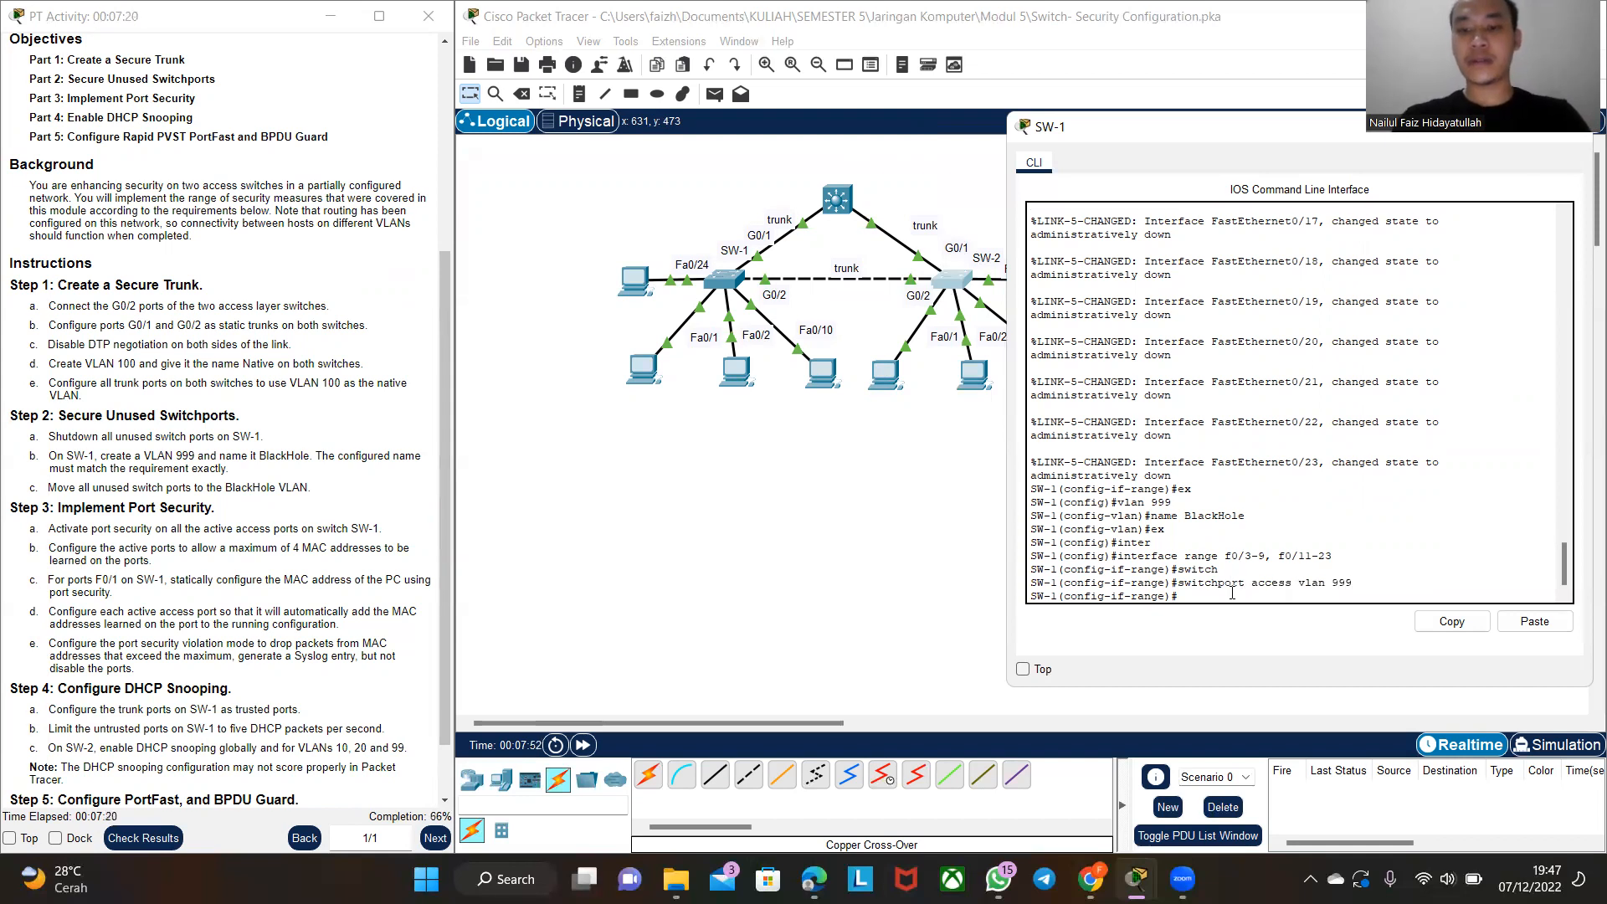
pyautogui.write('ex')
pyautogui.press('Return')
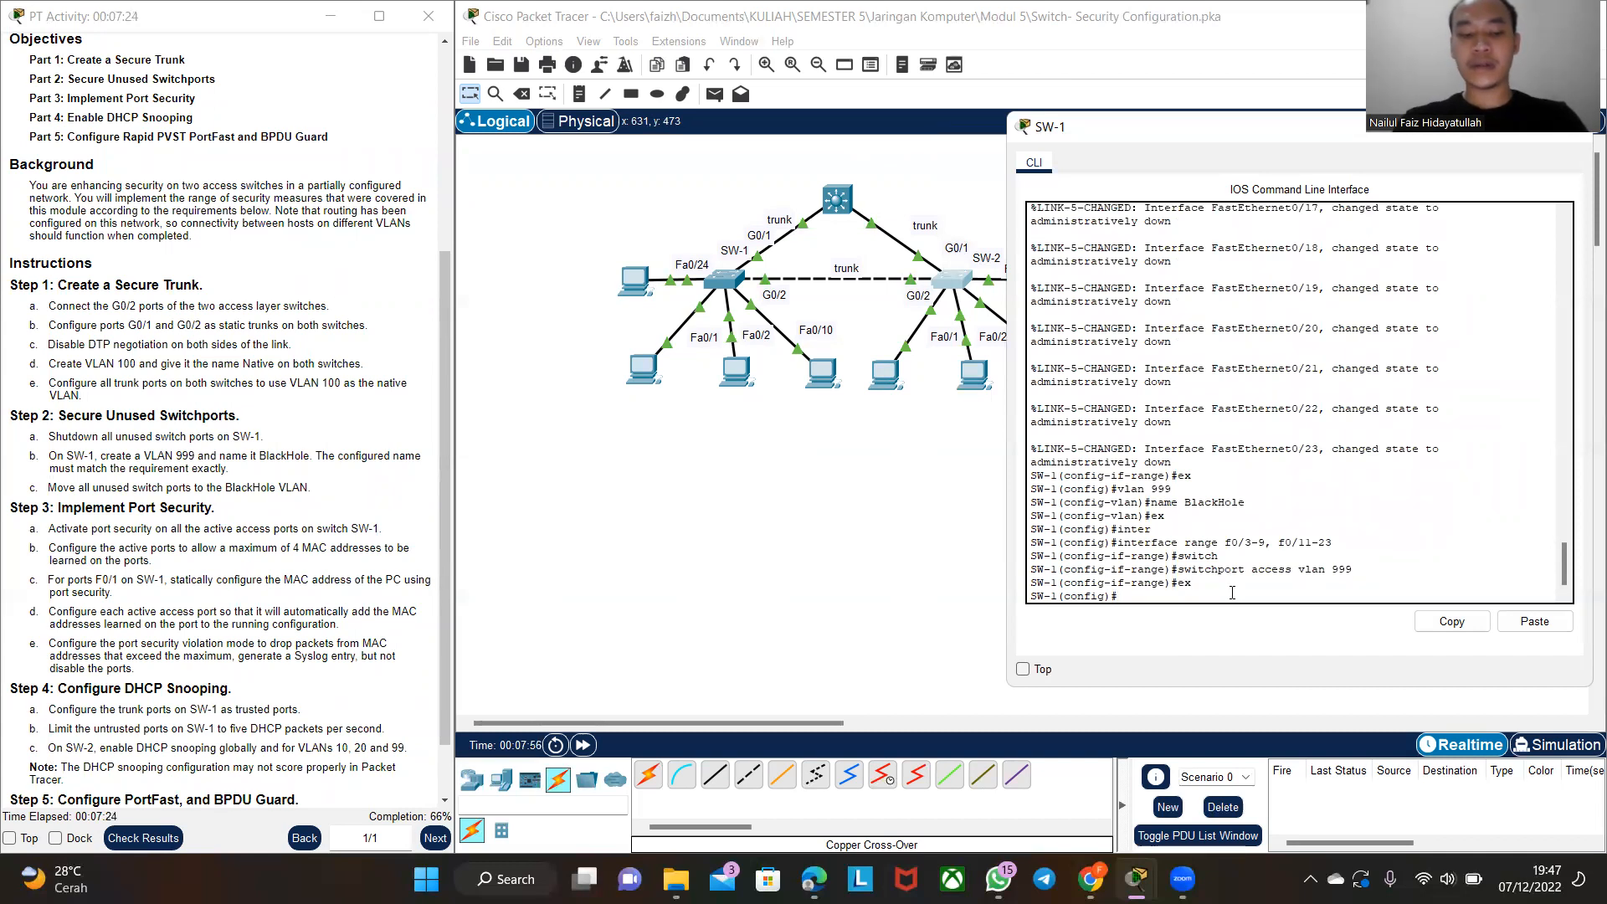
# - Try show vlan brief on SW-1, leave global configuration mode, and list the available show commands
pyautogui.write('show vlan brief')
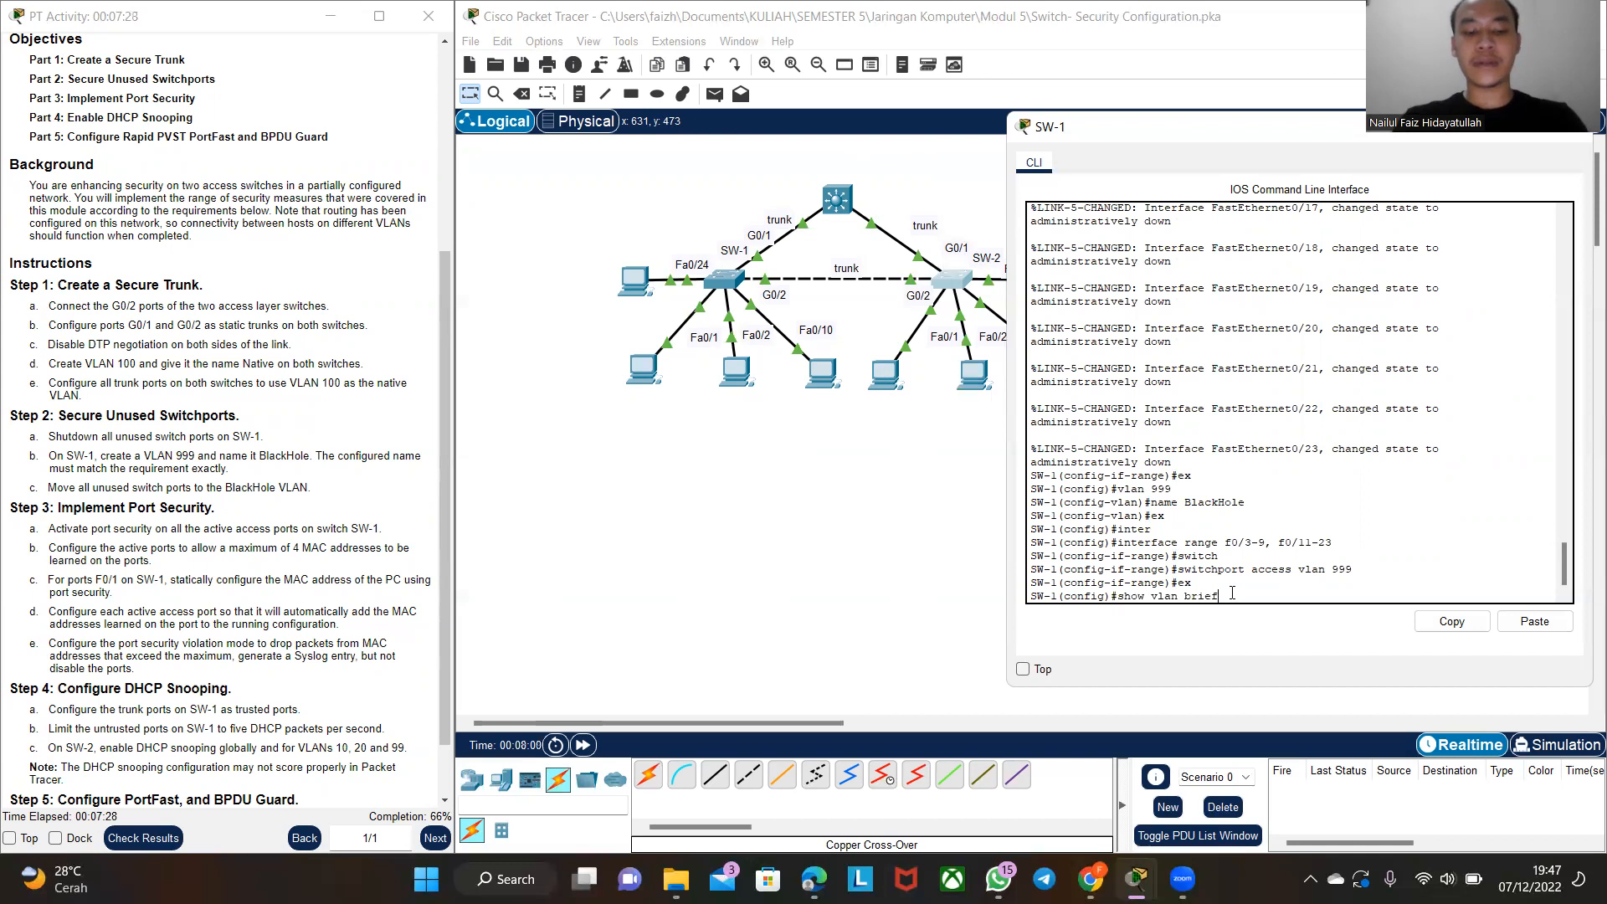
pyautogui.press('Return')
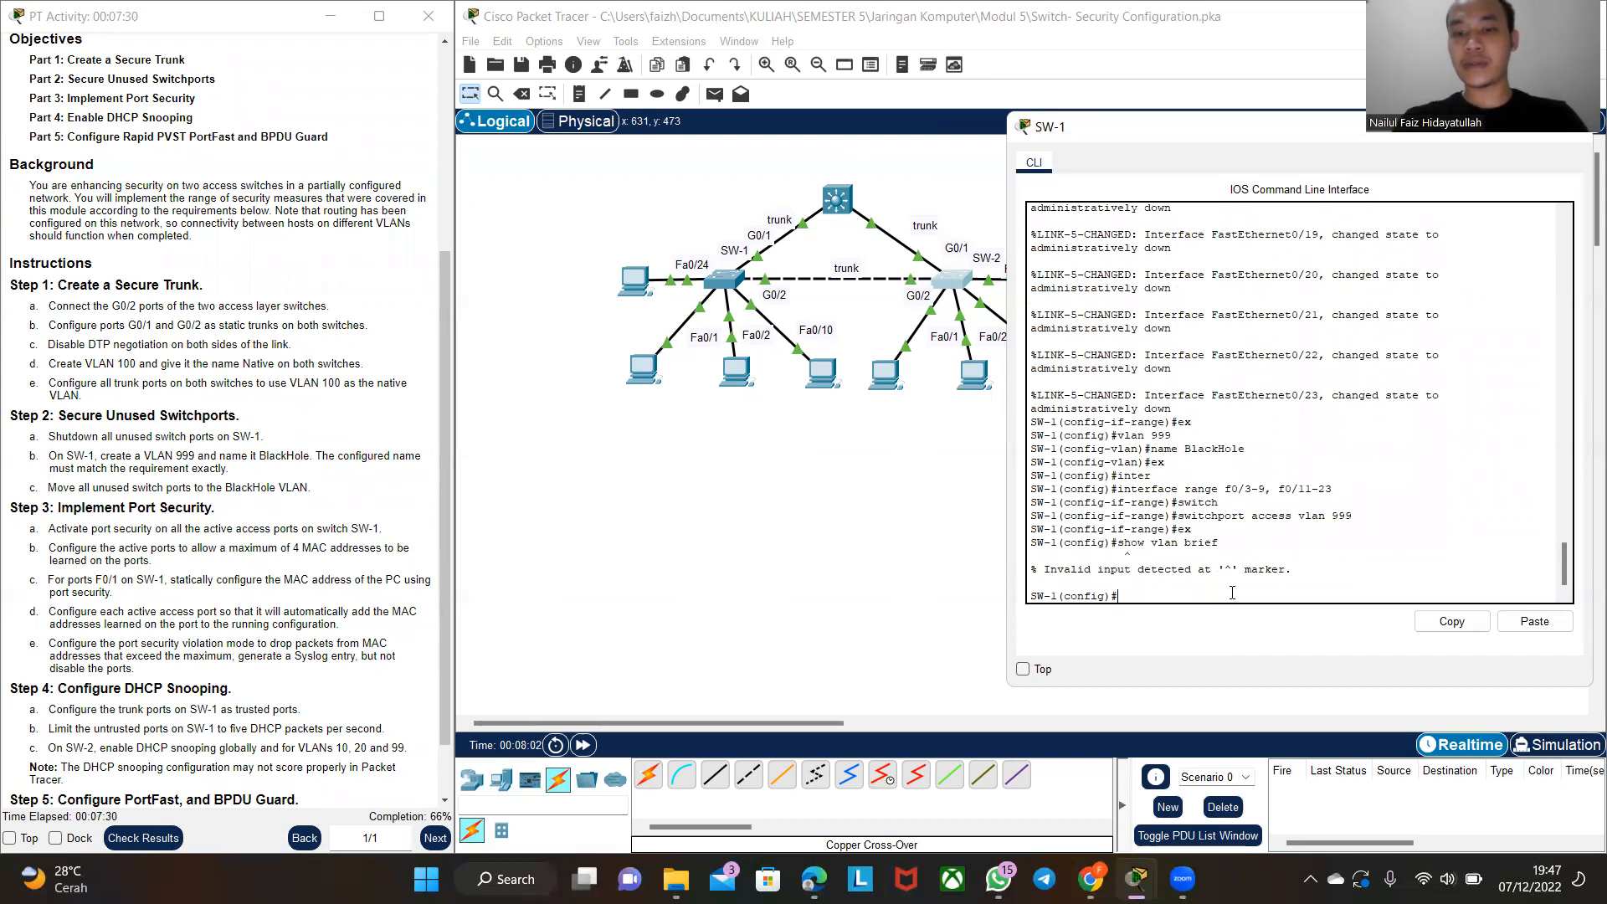
pyautogui.write('ex')
pyautogui.press('Return')
pyautogui.write('show?')
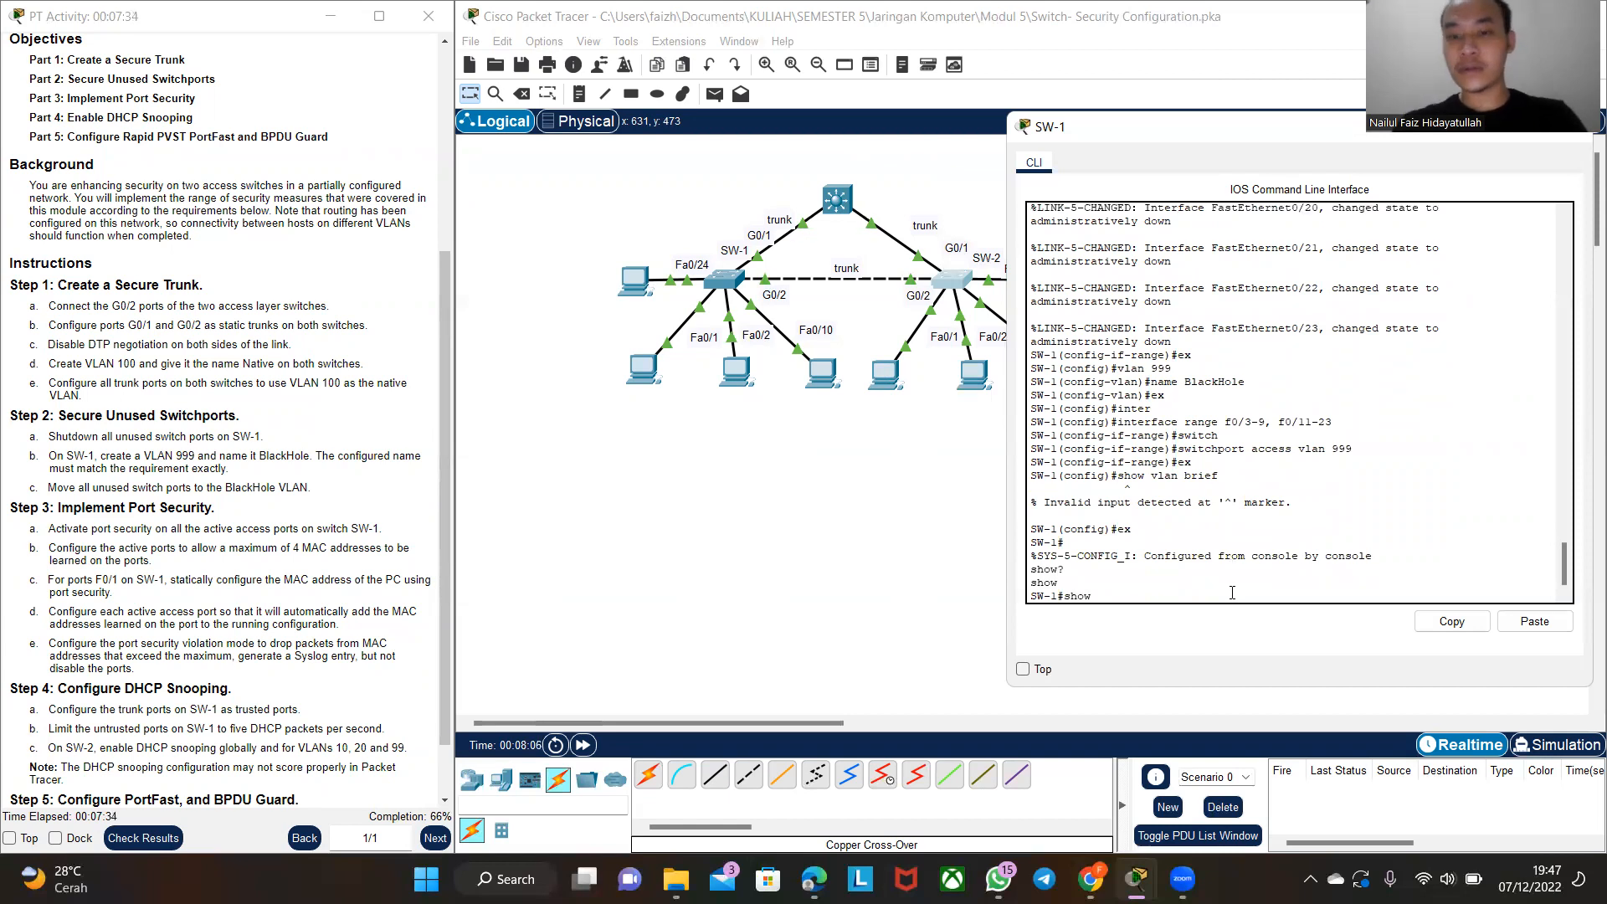
pyautogui.write(' ?')
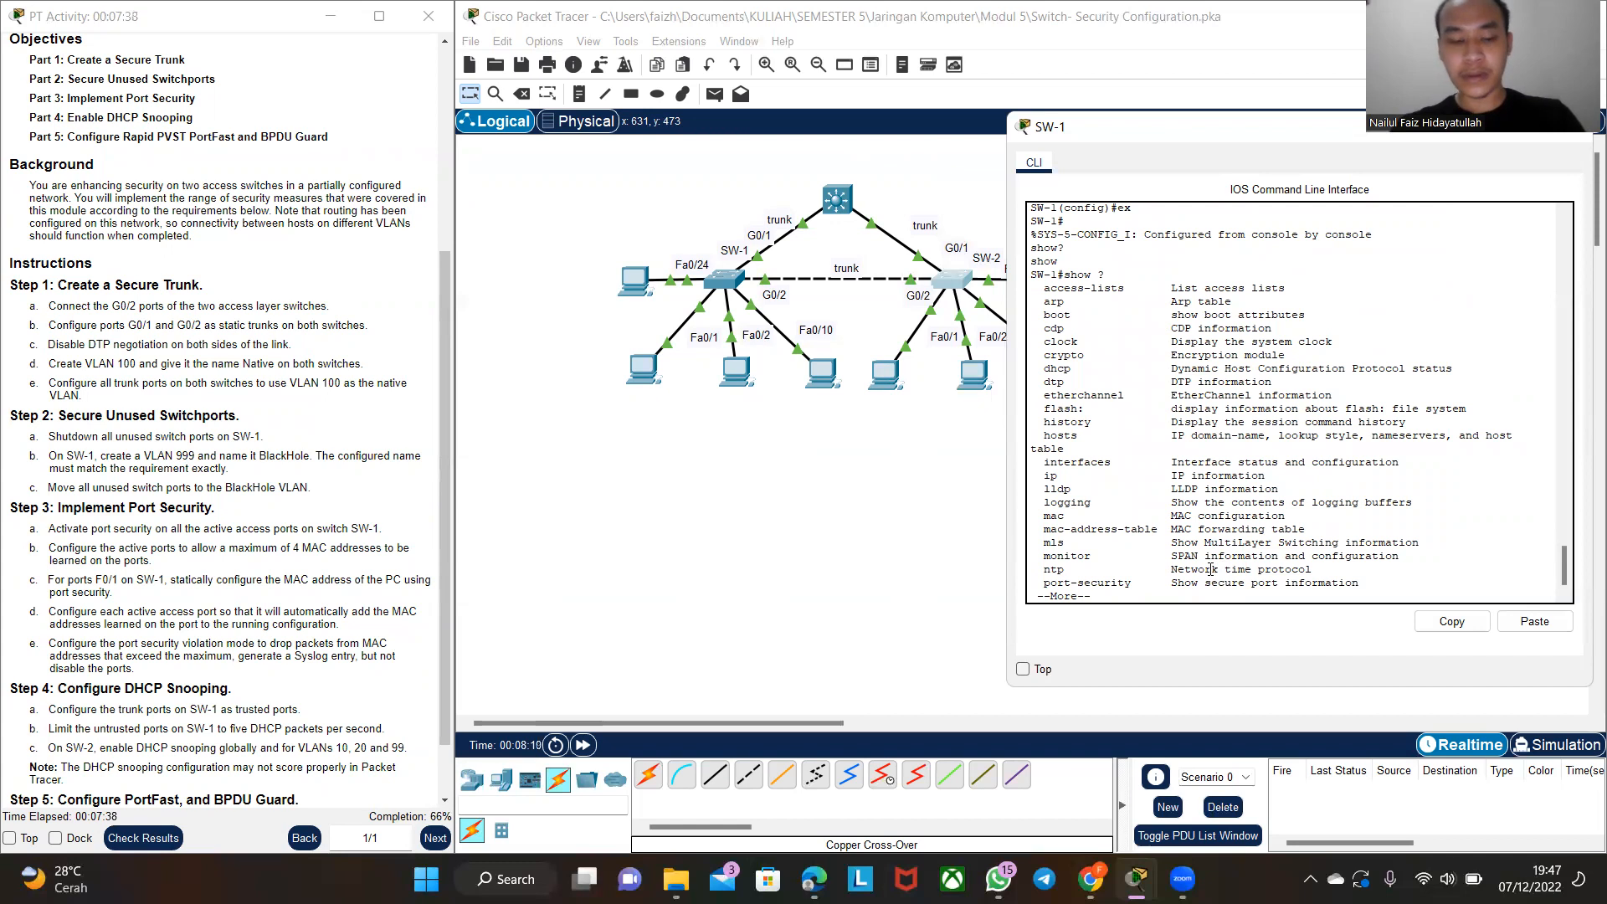
# - Display the full VLAN table on SW-1 with show vlan and examine which ports belong to the BlackHole VLAN
pyautogui.write('la')
pyautogui.write('v')
pyautogui.press('Return')
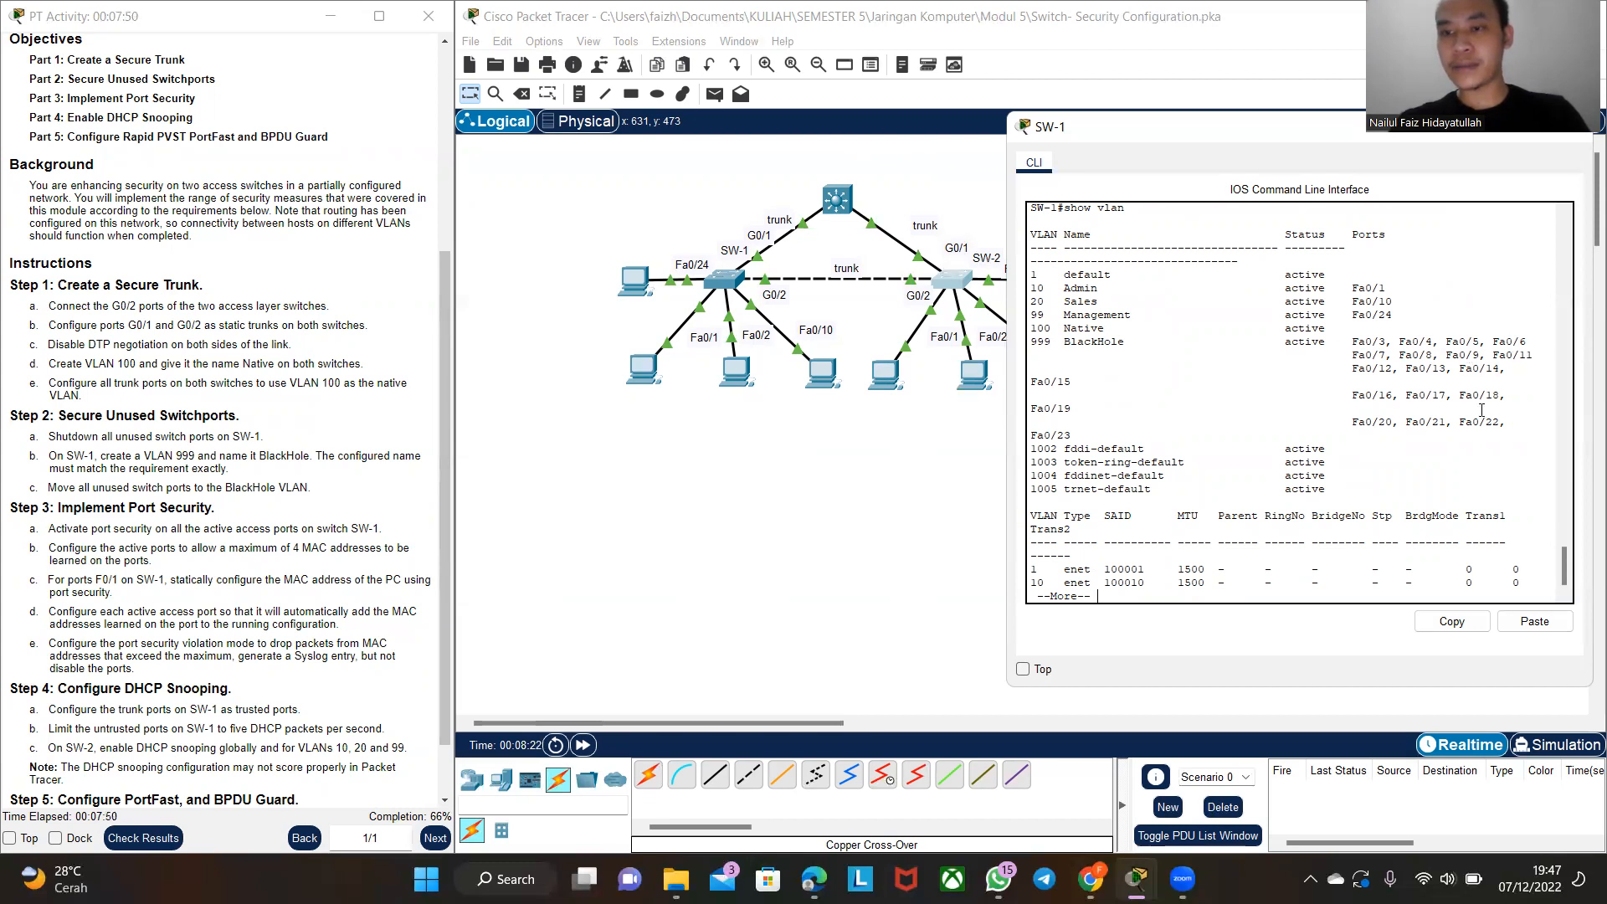
pyautogui.moveTo(1072, 436); pyautogui.dragTo(1351, 341)
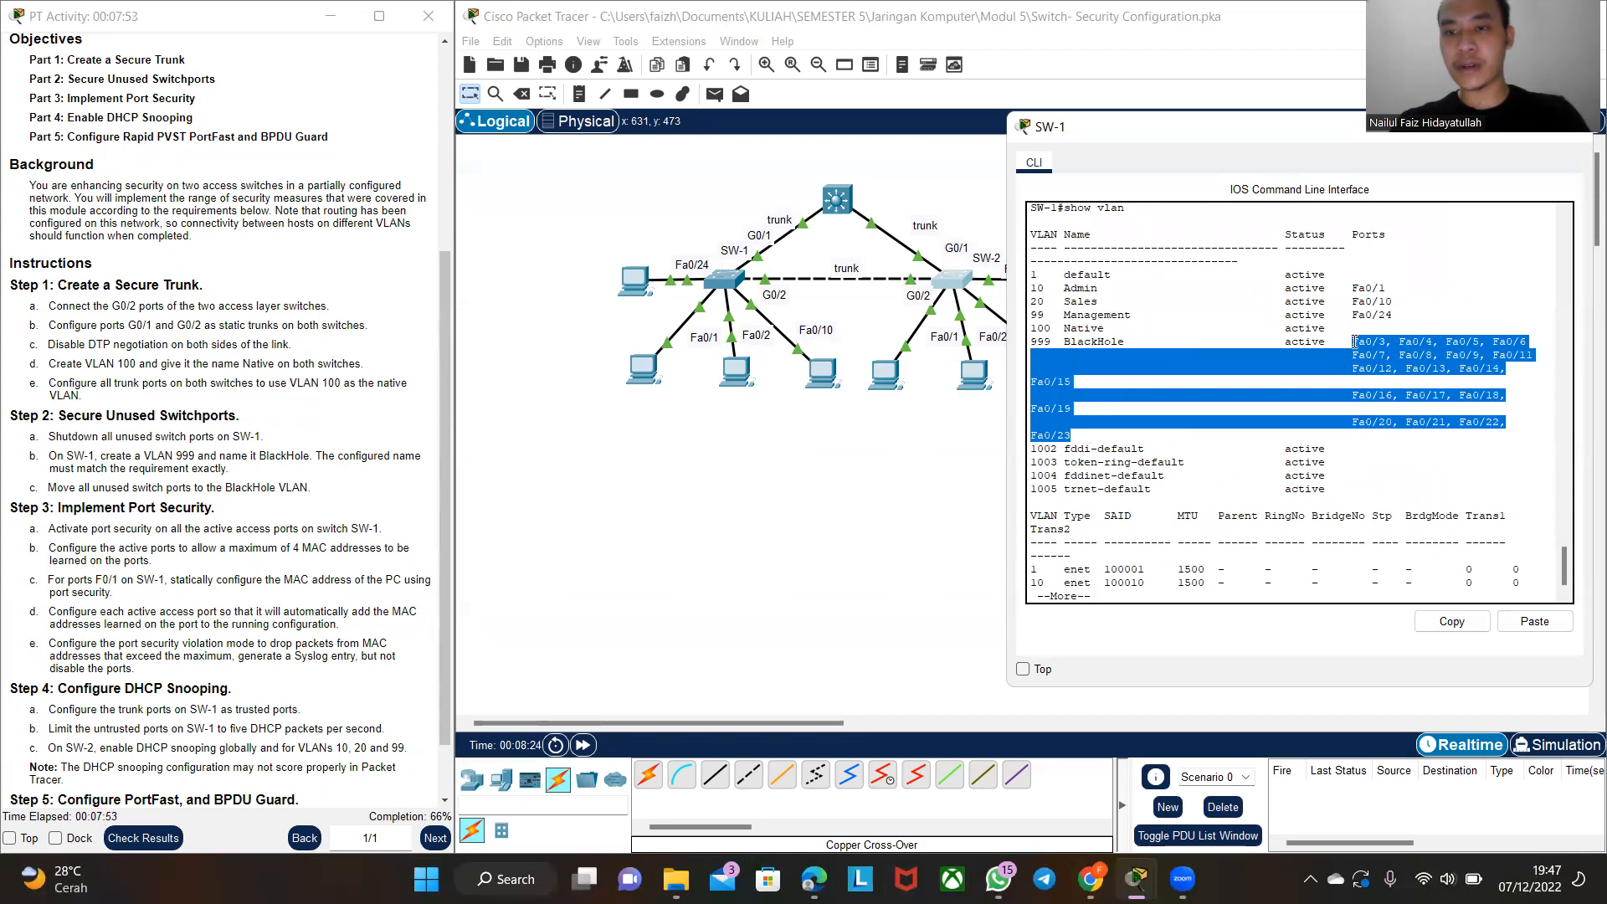
pyautogui.click(1237, 596)
pyautogui.press('Return')
pyautogui.press('Return')
pyautogui.press('Return')
pyautogui.press('Return')
pyautogui.press('Return')
pyautogui.press('Return')
pyautogui.press('Return')
pyautogui.press('Return')
pyautogui.press('Return')
pyautogui.press('Return')
pyautogui.press('Return')
pyautogui.press('Return')
pyautogui.press('Return')
pyautogui.press('Return')
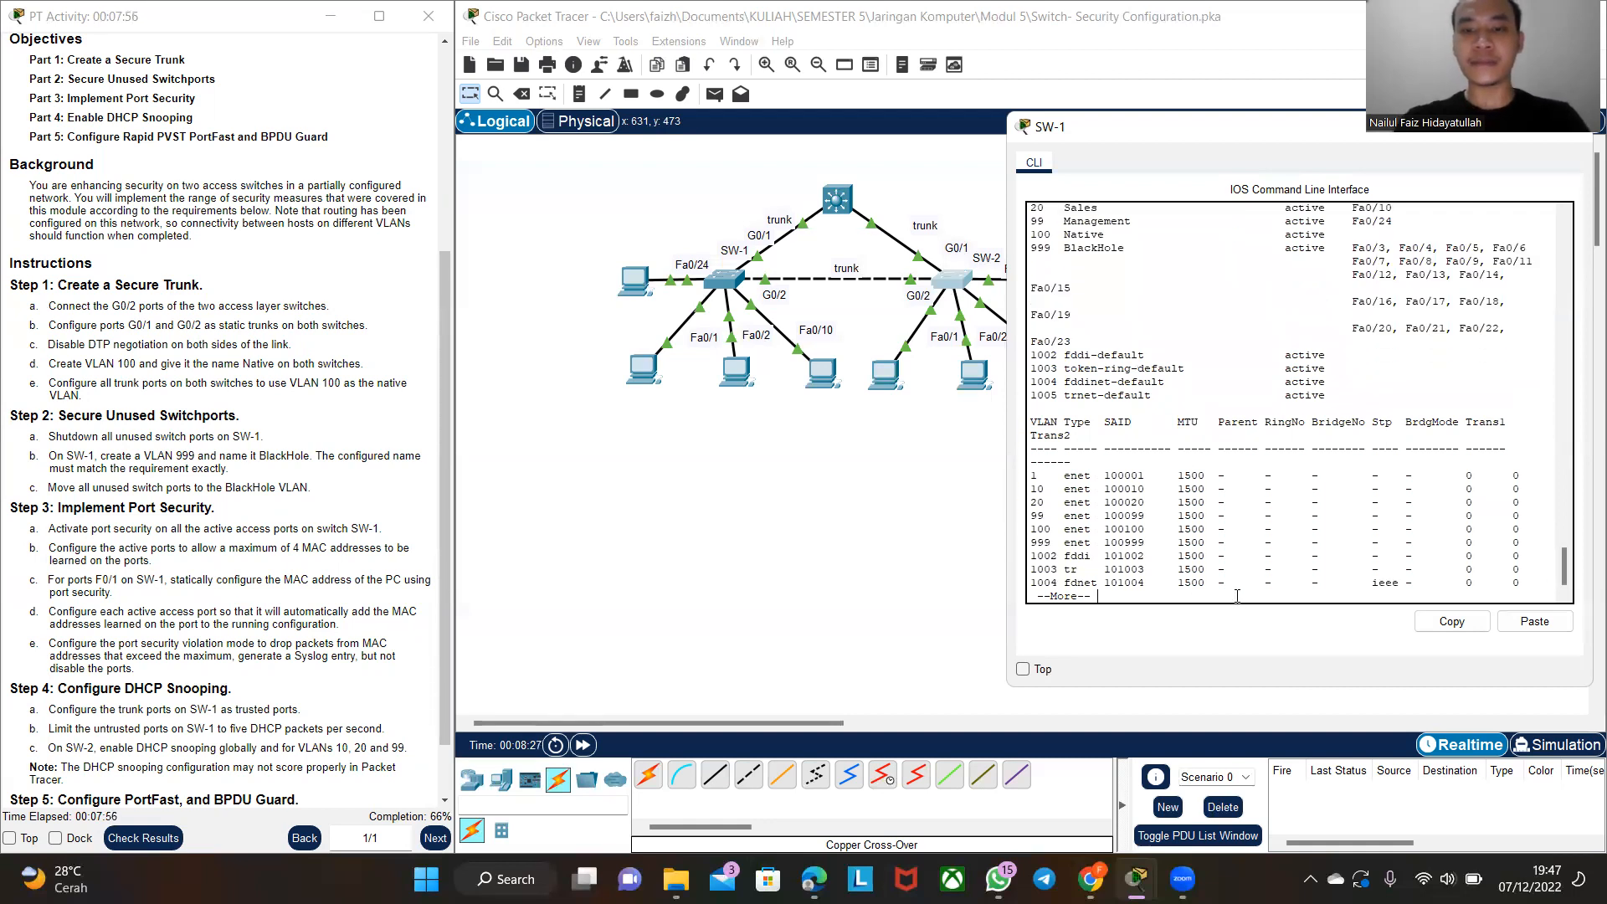
pyautogui.press('Return')
pyautogui.press('Return')
pyautogui.press('Return')
pyautogui.press('Return')
pyautogui.press('Return')
pyautogui.press('Return')
pyautogui.press('Return')
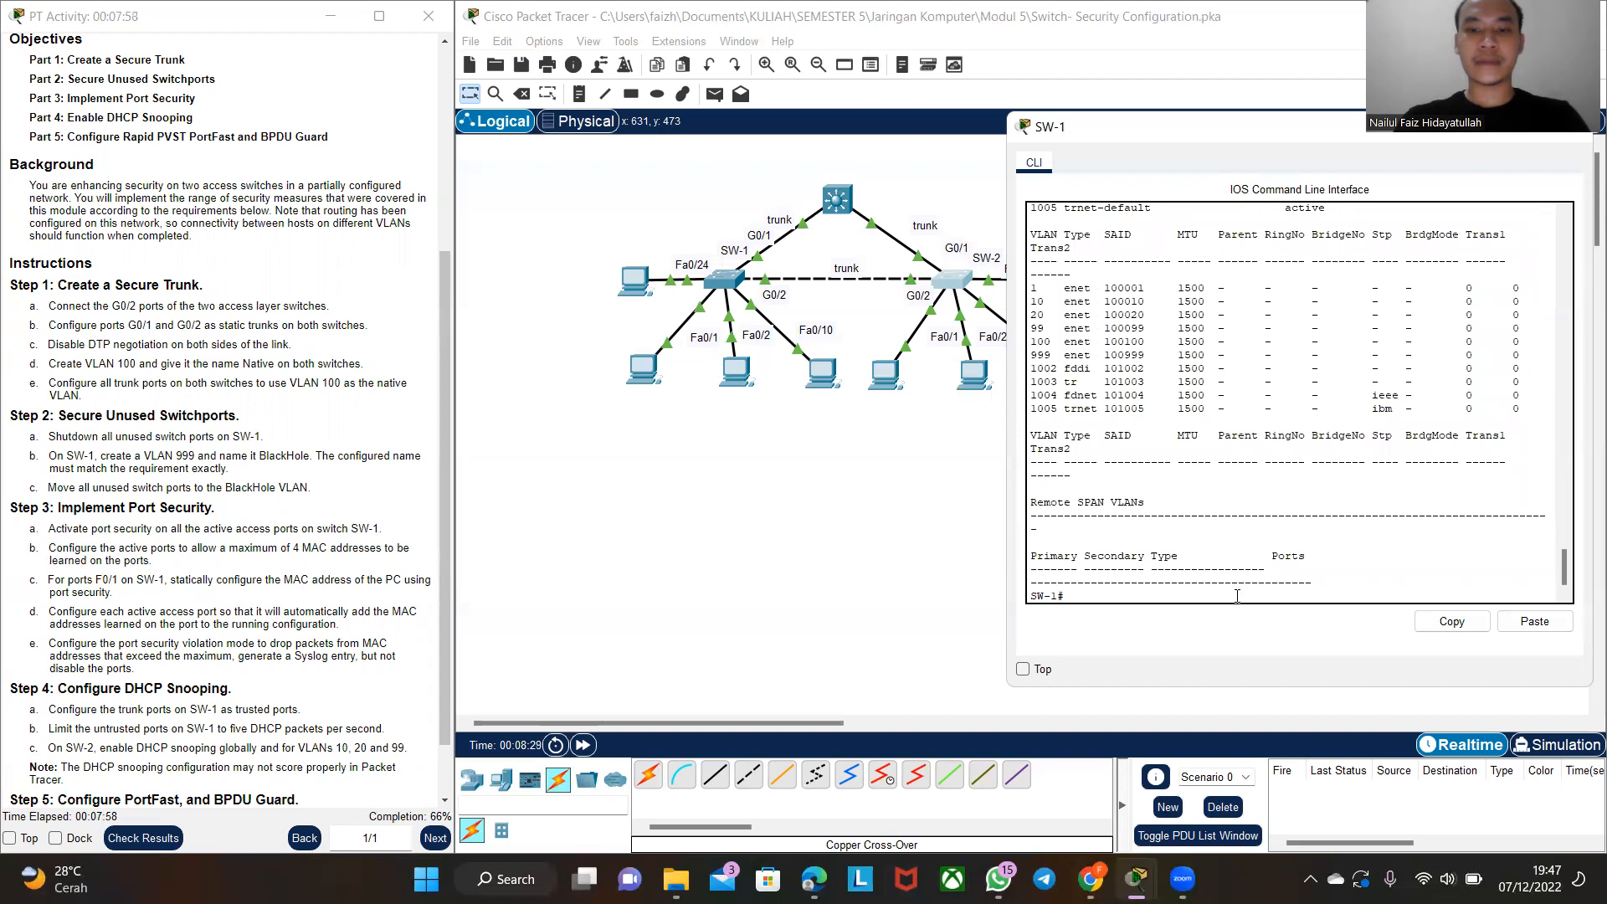
pyautogui.press('Return')
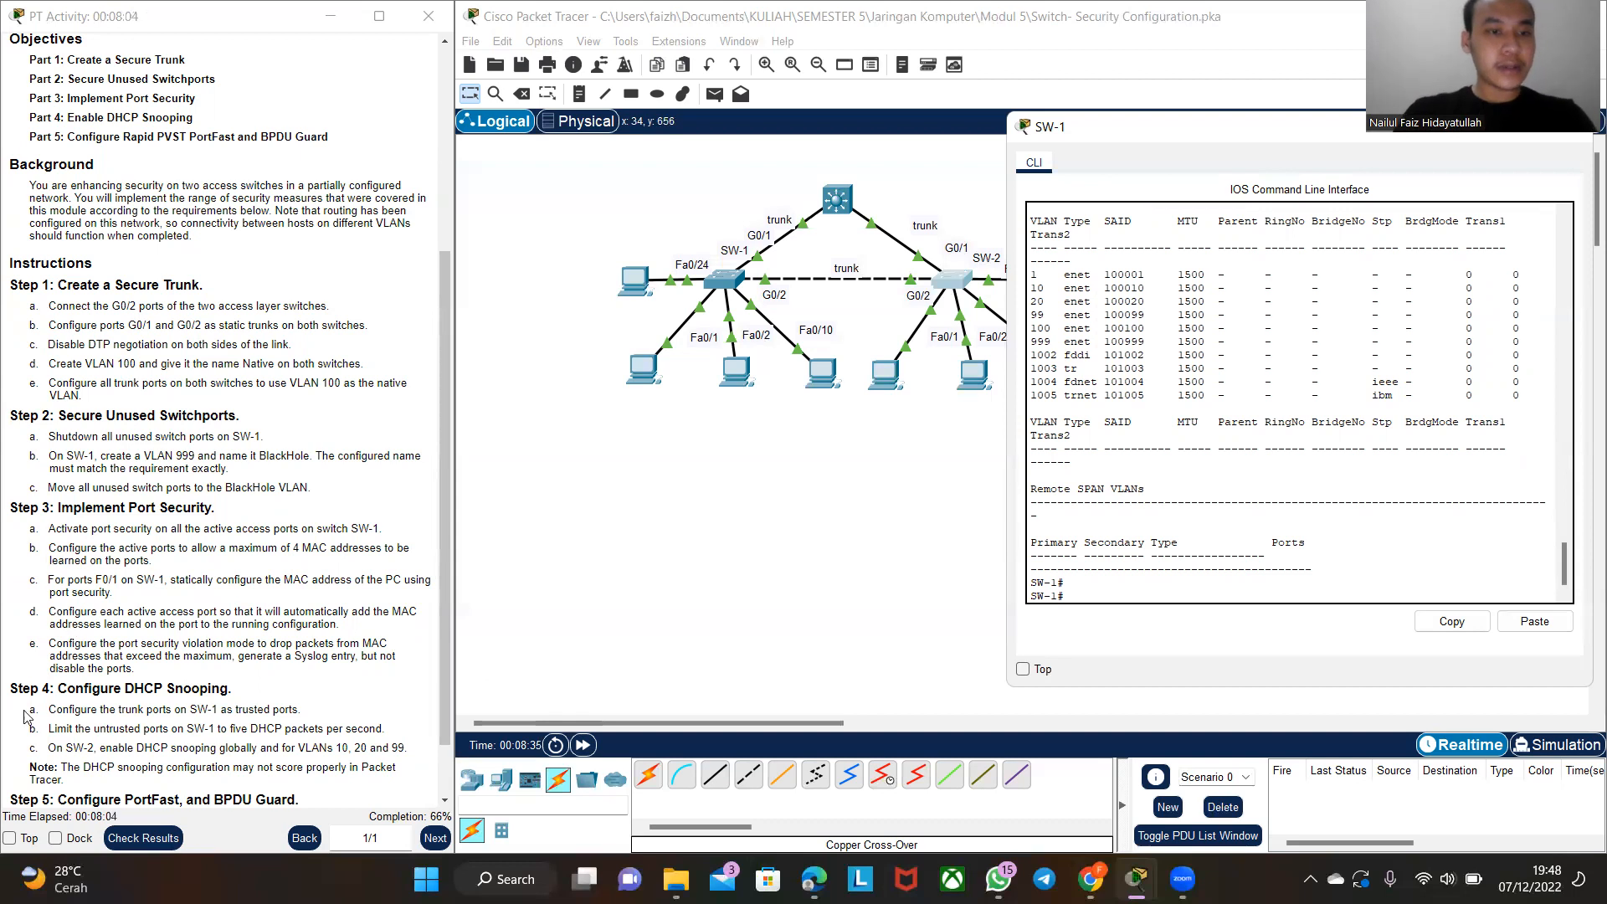
# - Set the active SW-1 ports f0/1-2, f0/10 and f0/24 to access mode as one interface range with switchport mode access
pyautogui.scroll(-1, 124, 642)
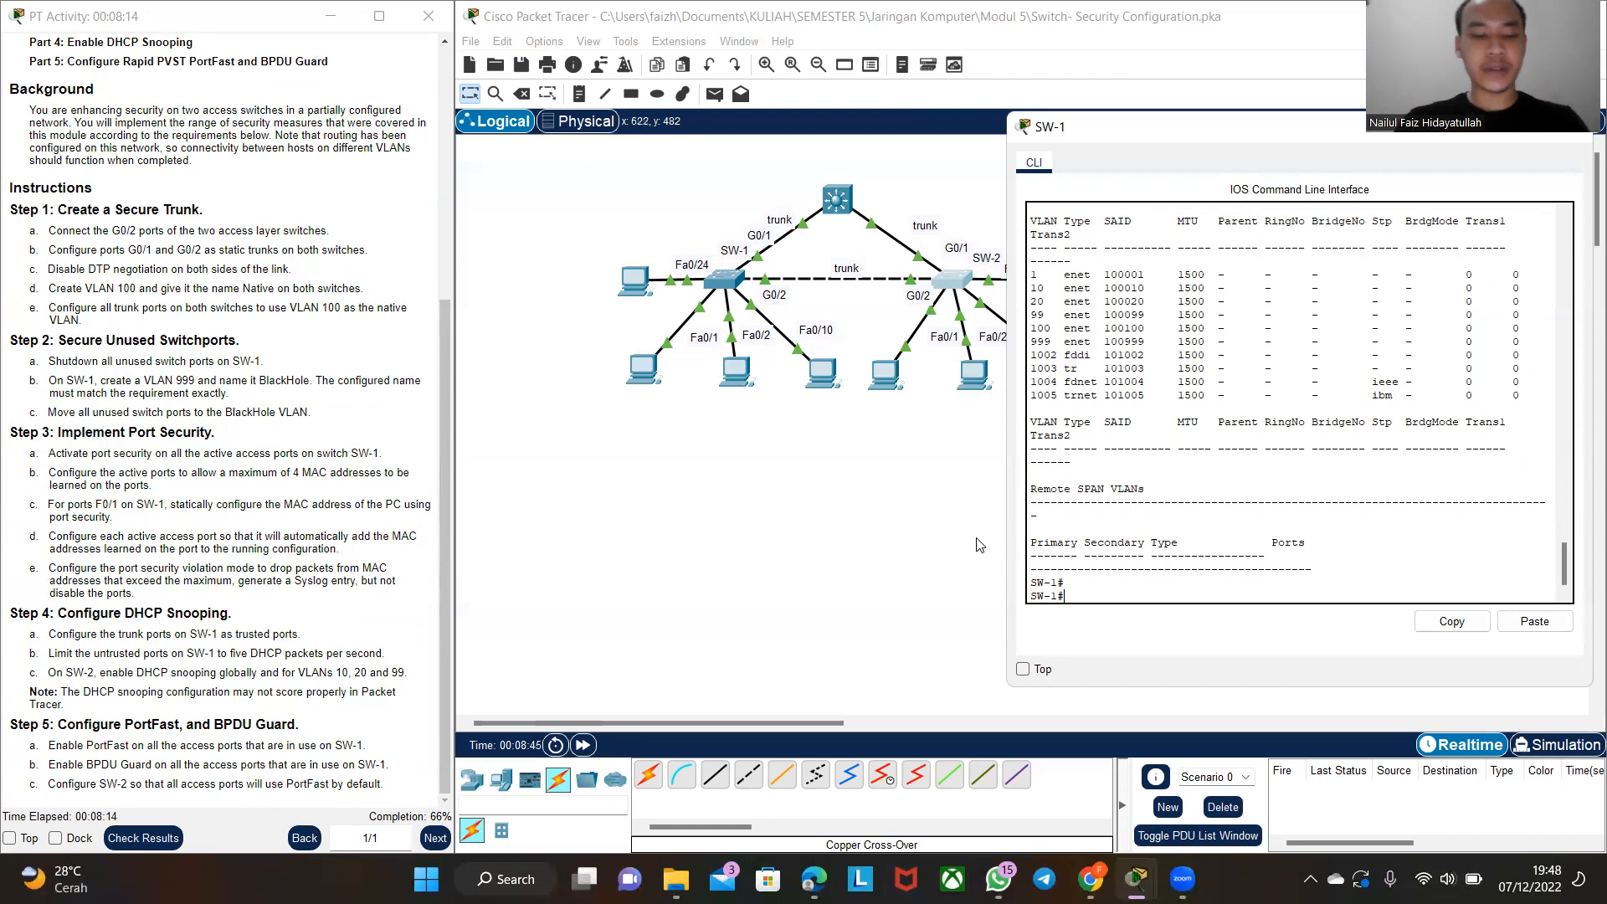
pyautogui.write('conf t')
pyautogui.press('Return')
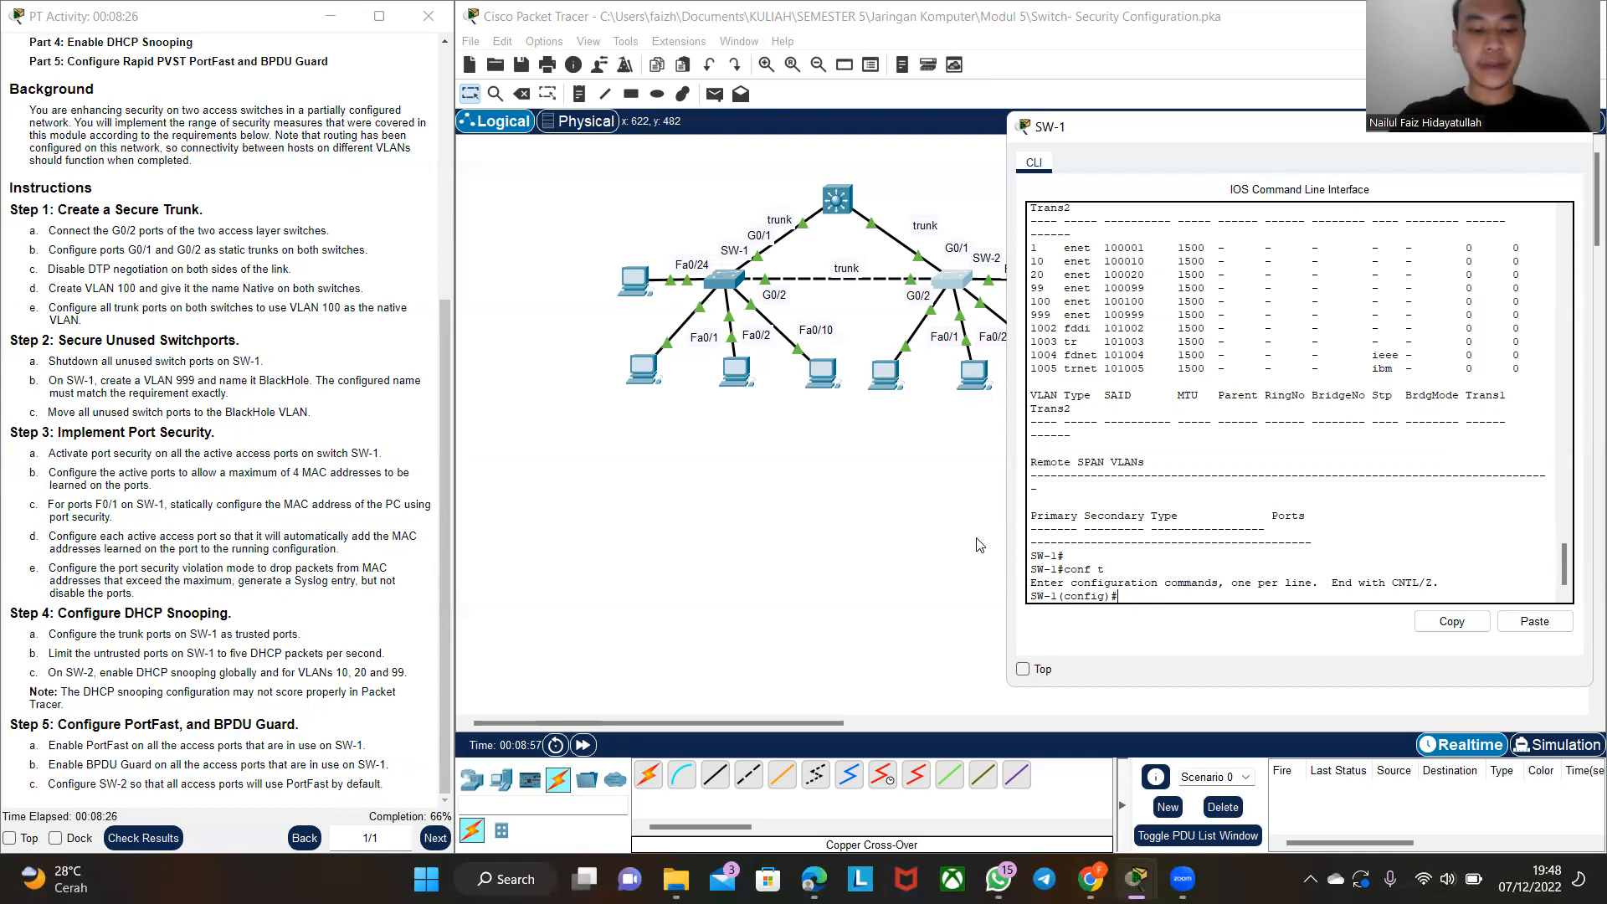
pyautogui.write('inter')
pyautogui.press('Tab')
pyautogui.write('range')
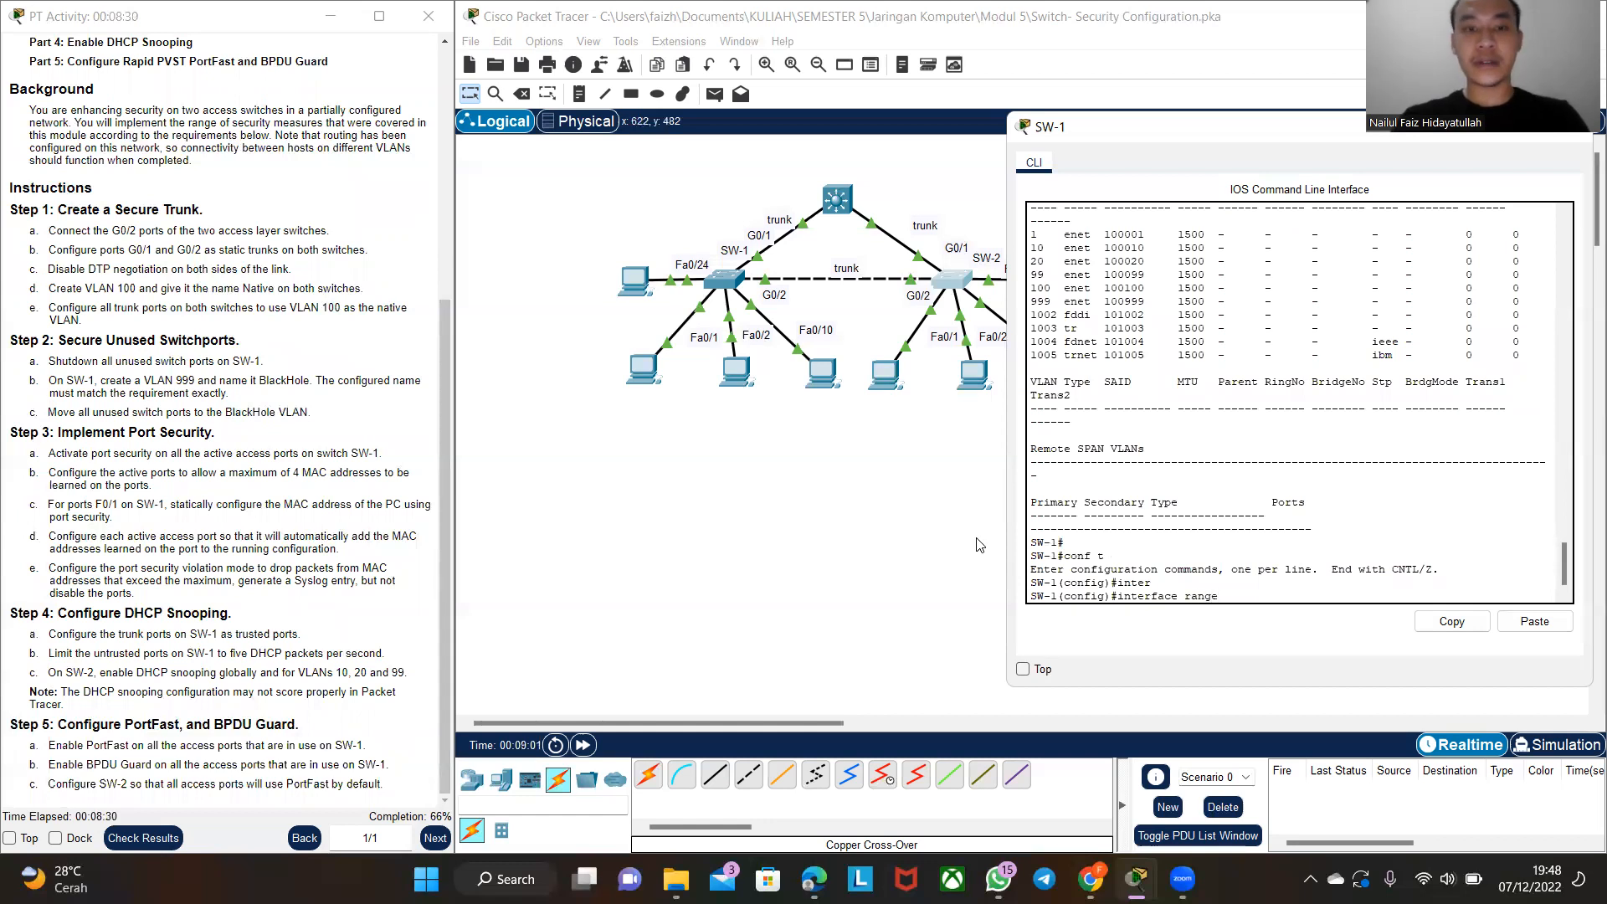
pyautogui.write(' f0/')
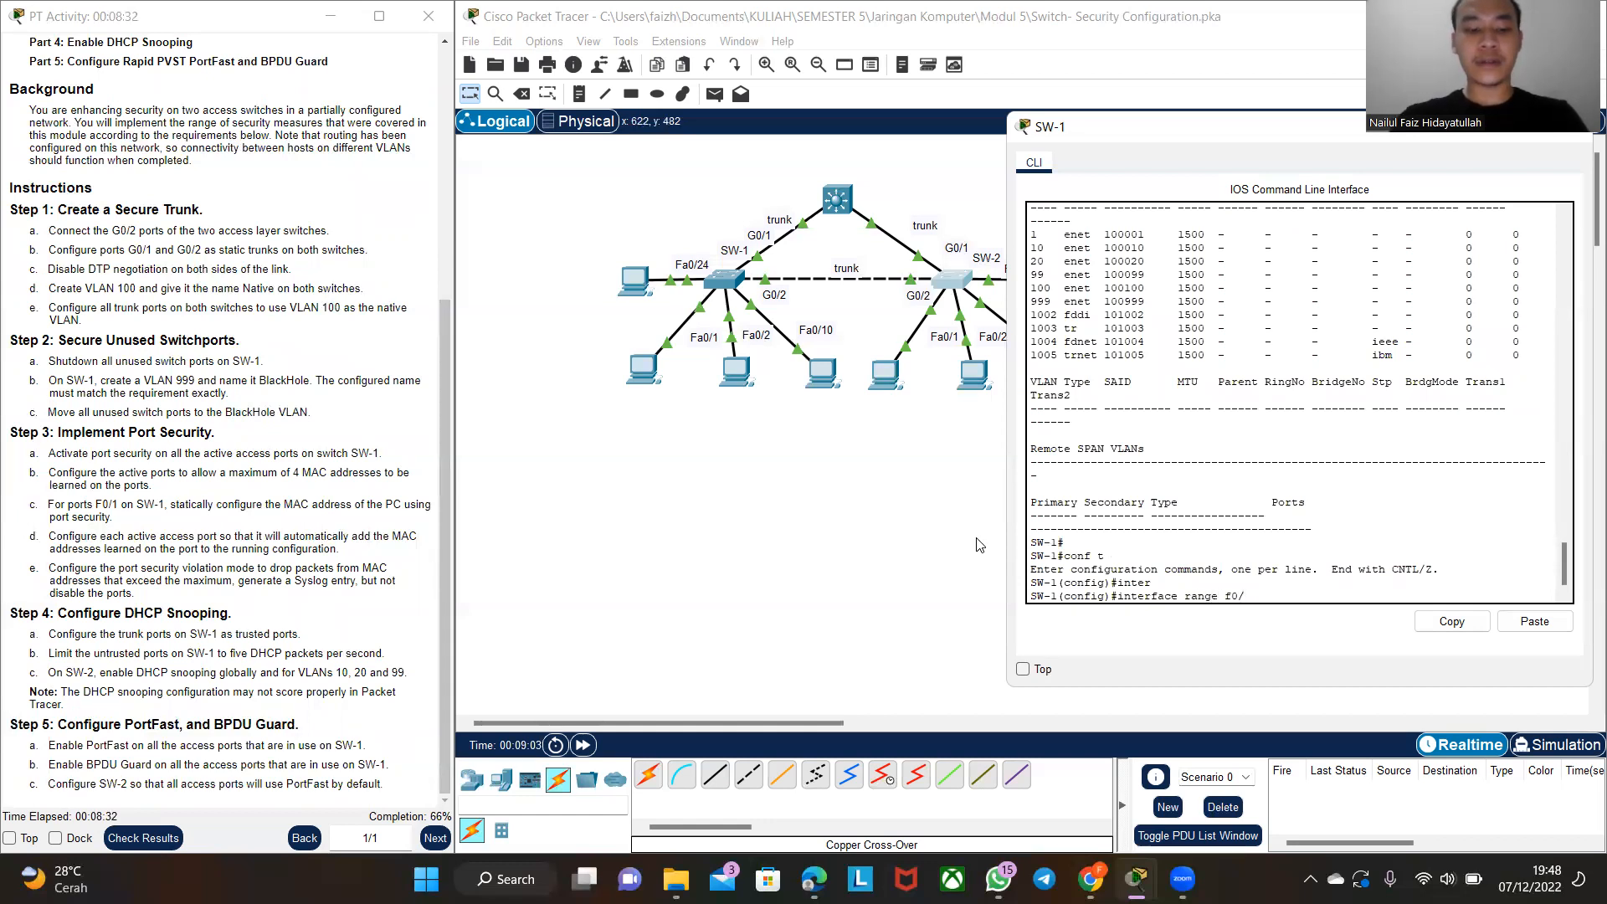
pyautogui.write('1-2, f0/')
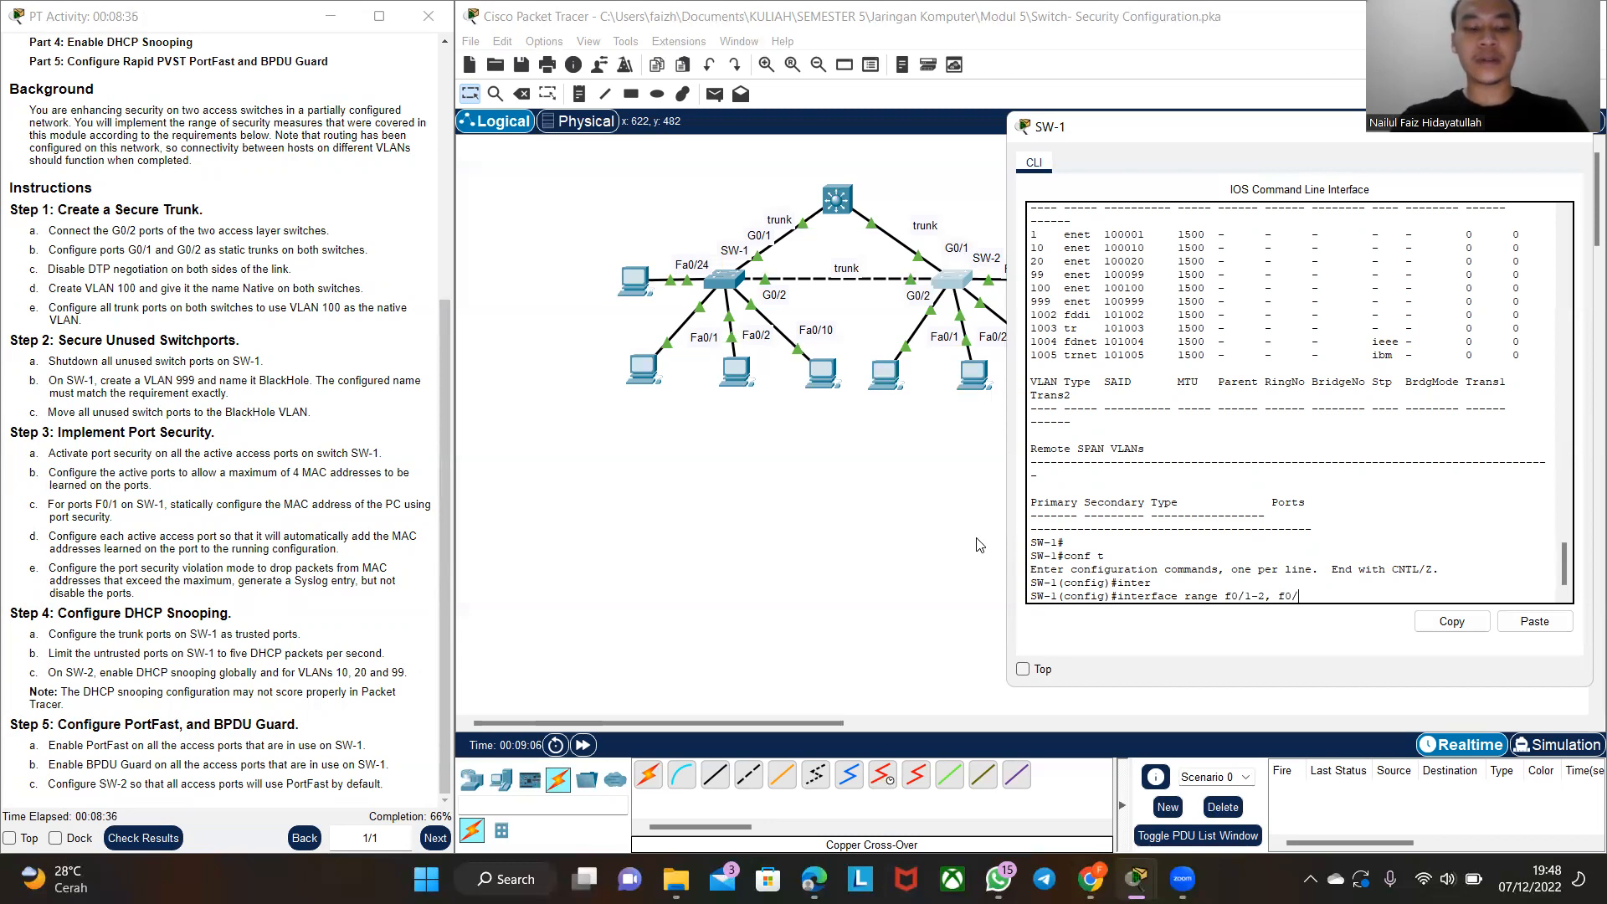
pyautogui.write('1')
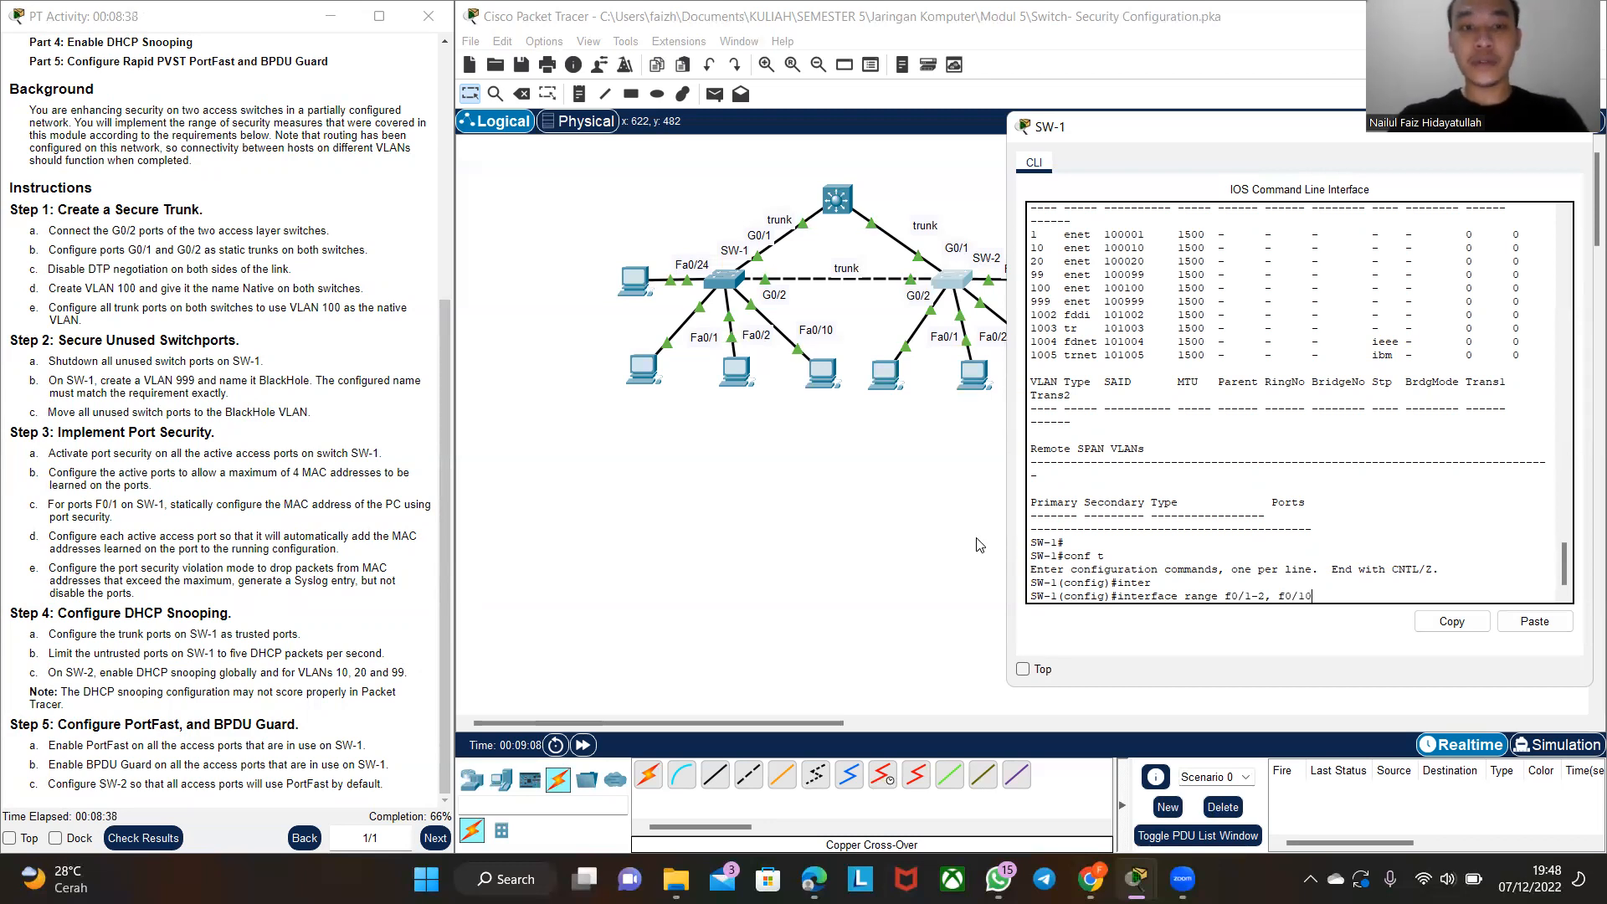
pyautogui.write('0')
pyautogui.press('BackSpace')
pyautogui.press('BackSpace')
pyautogui.write('/24')
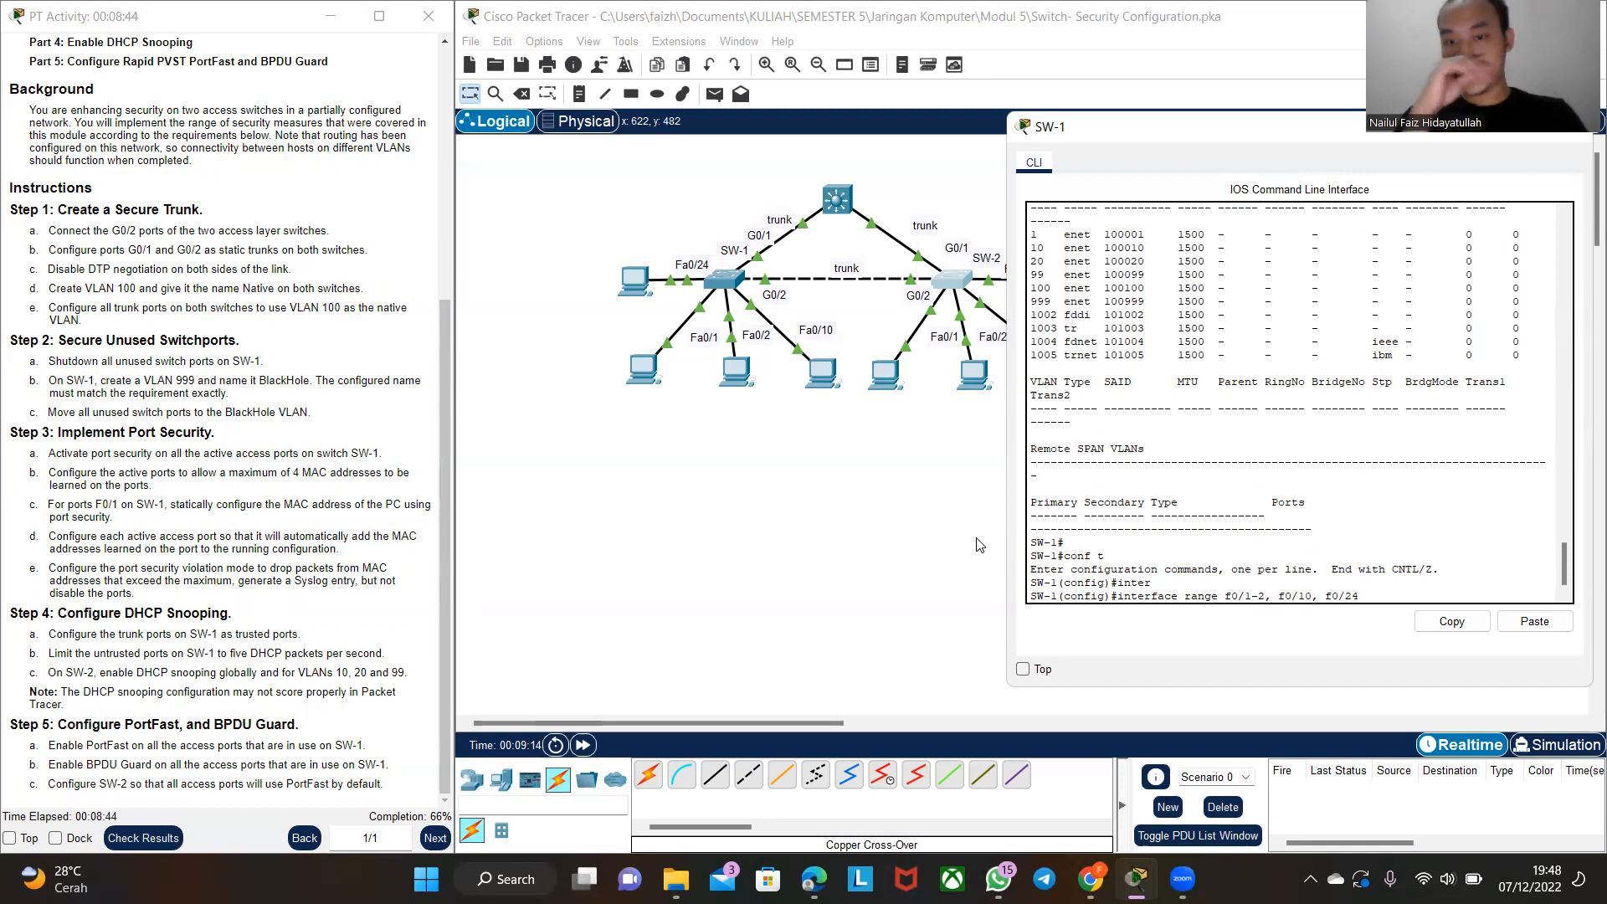
pyautogui.press('Return')
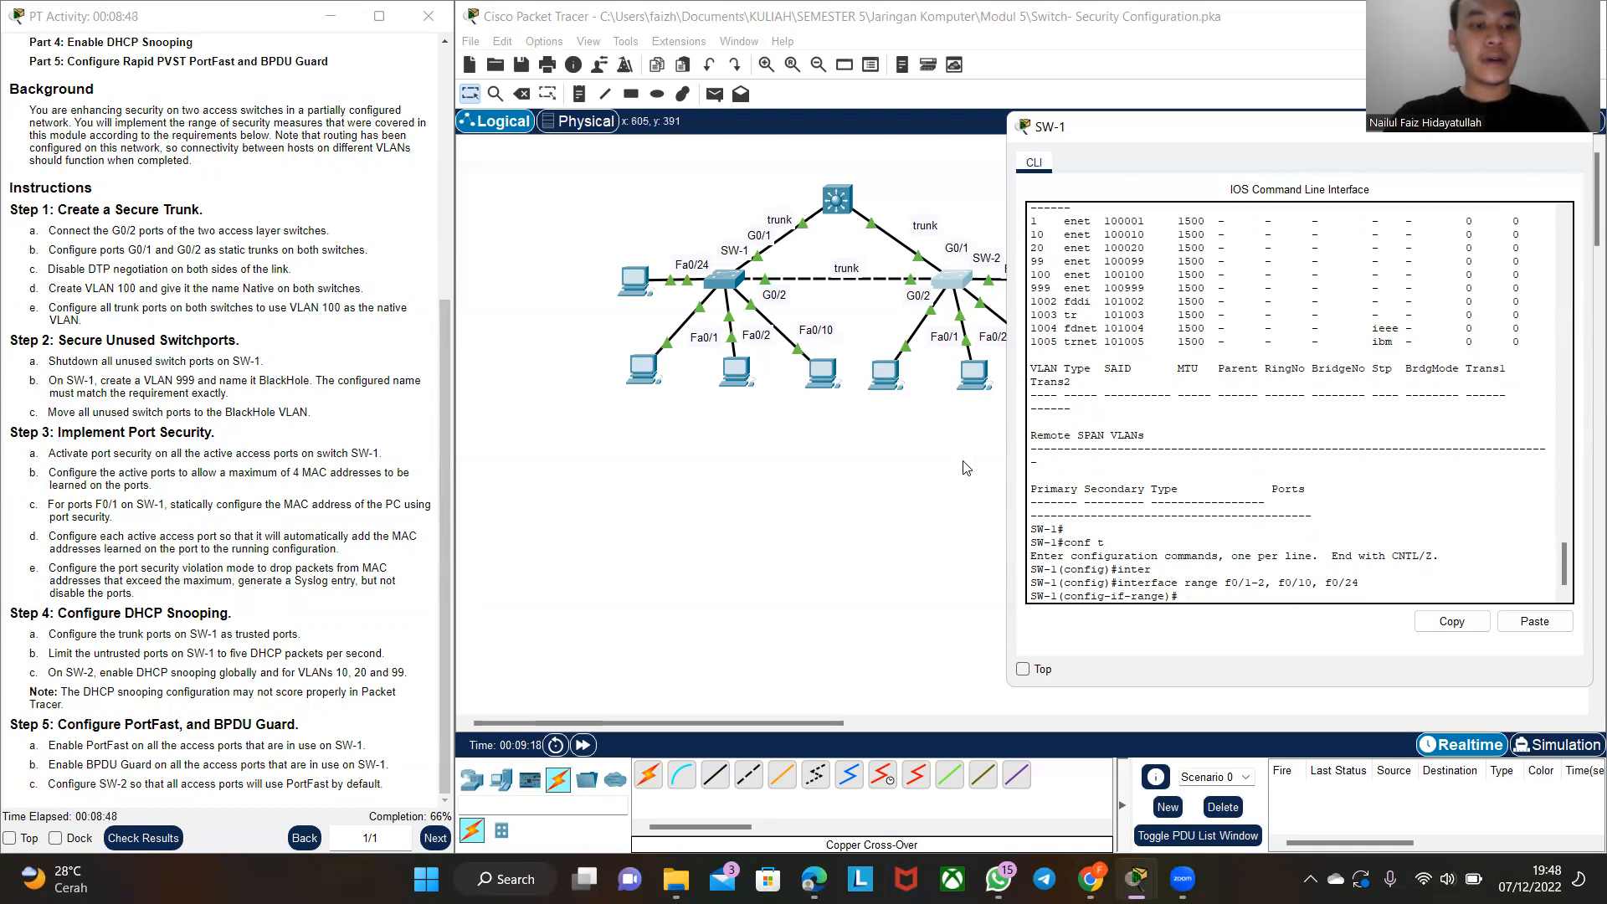
pyautogui.write('s')
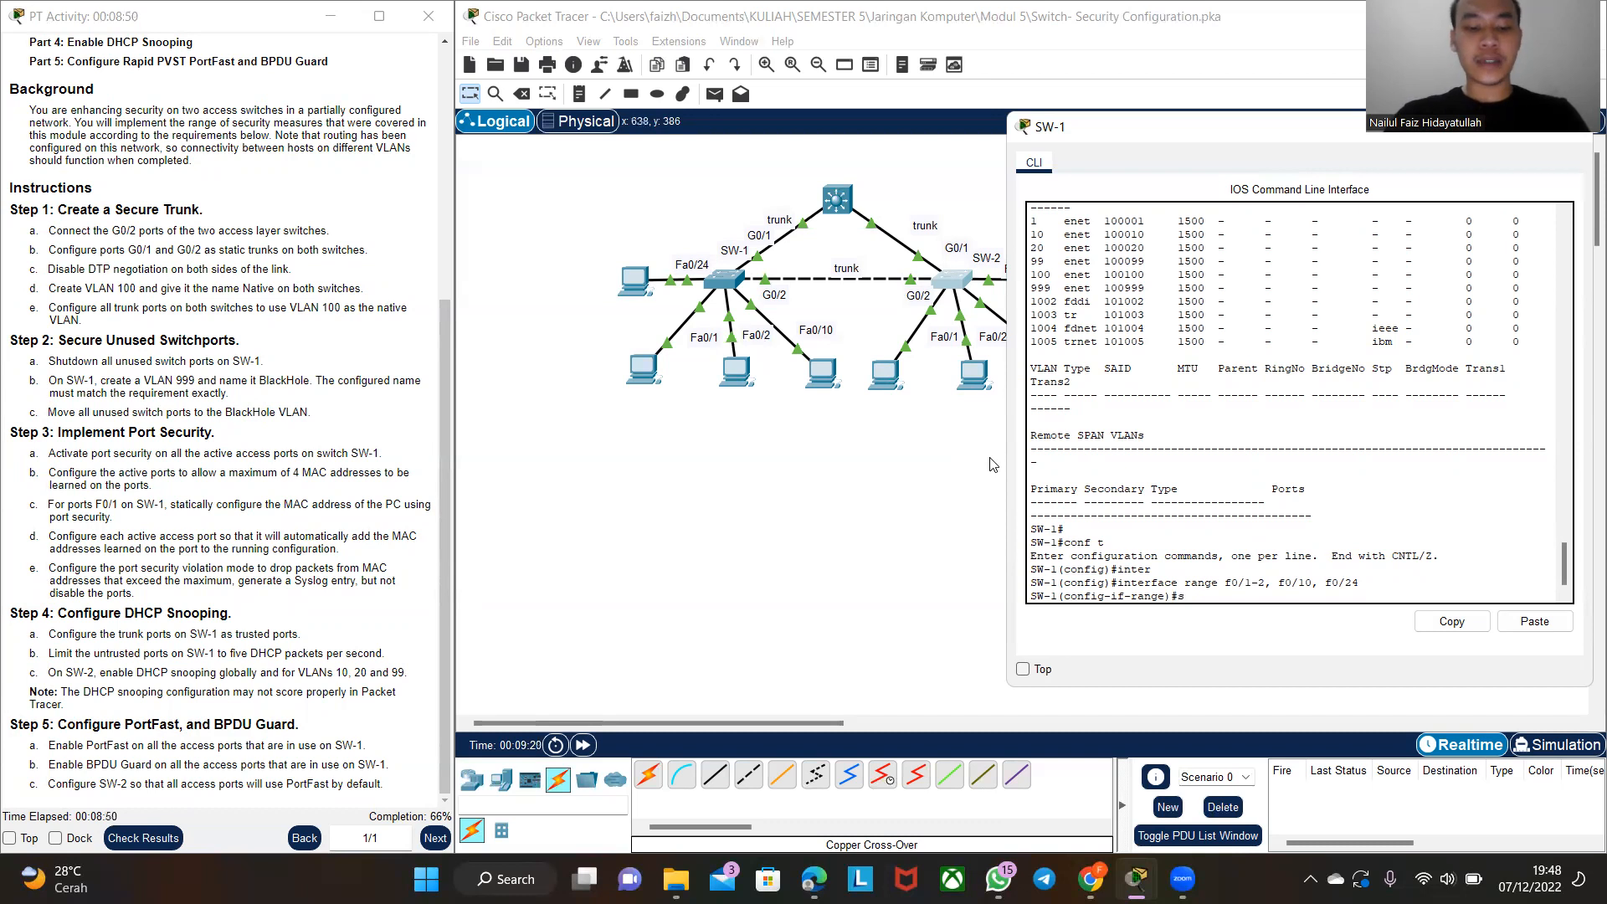
pyautogui.write('witch')
pyautogui.press('Tab')
pyautogui.write('mode access')
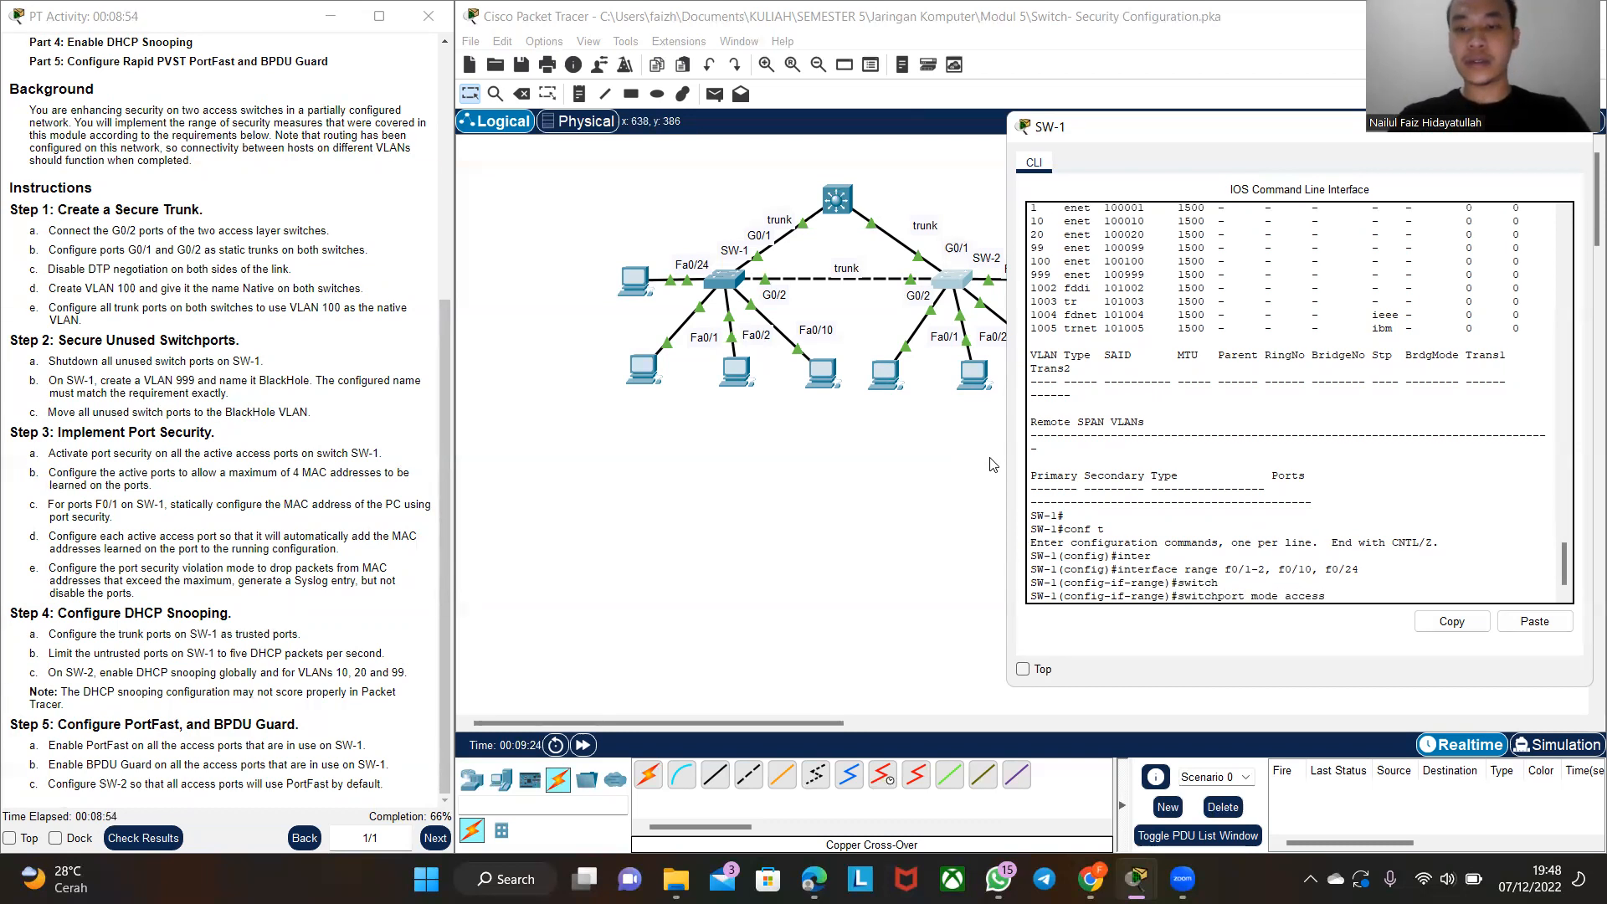
pyautogui.press('Return')
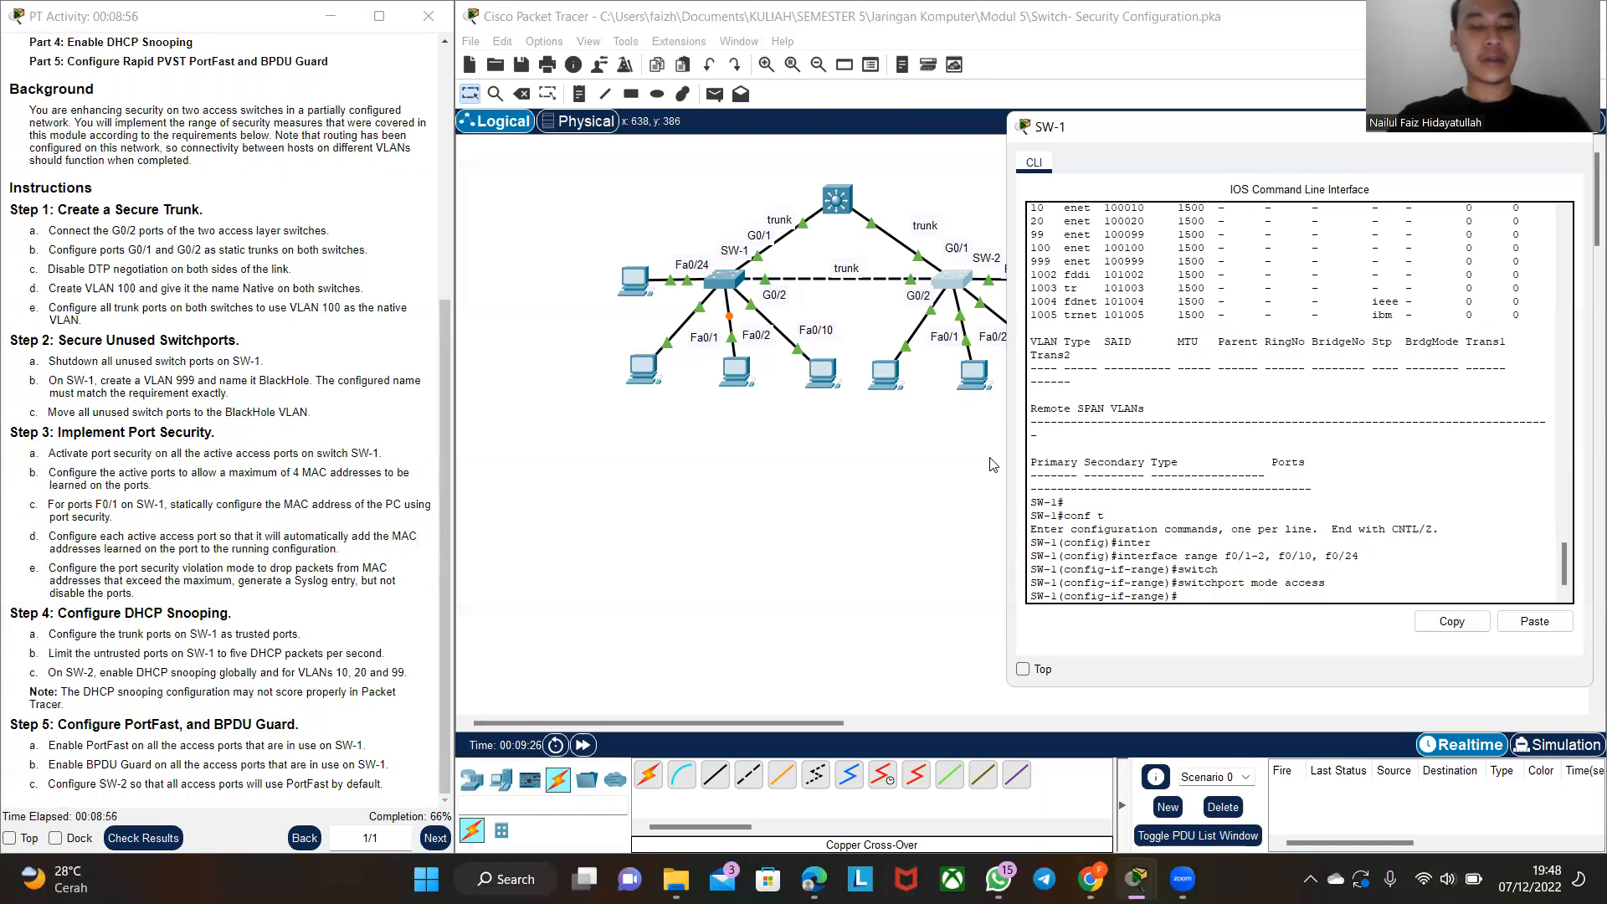
# - Enable port security on the selected active SW-1 access ports with switchport port-security
pyautogui.write('sw')
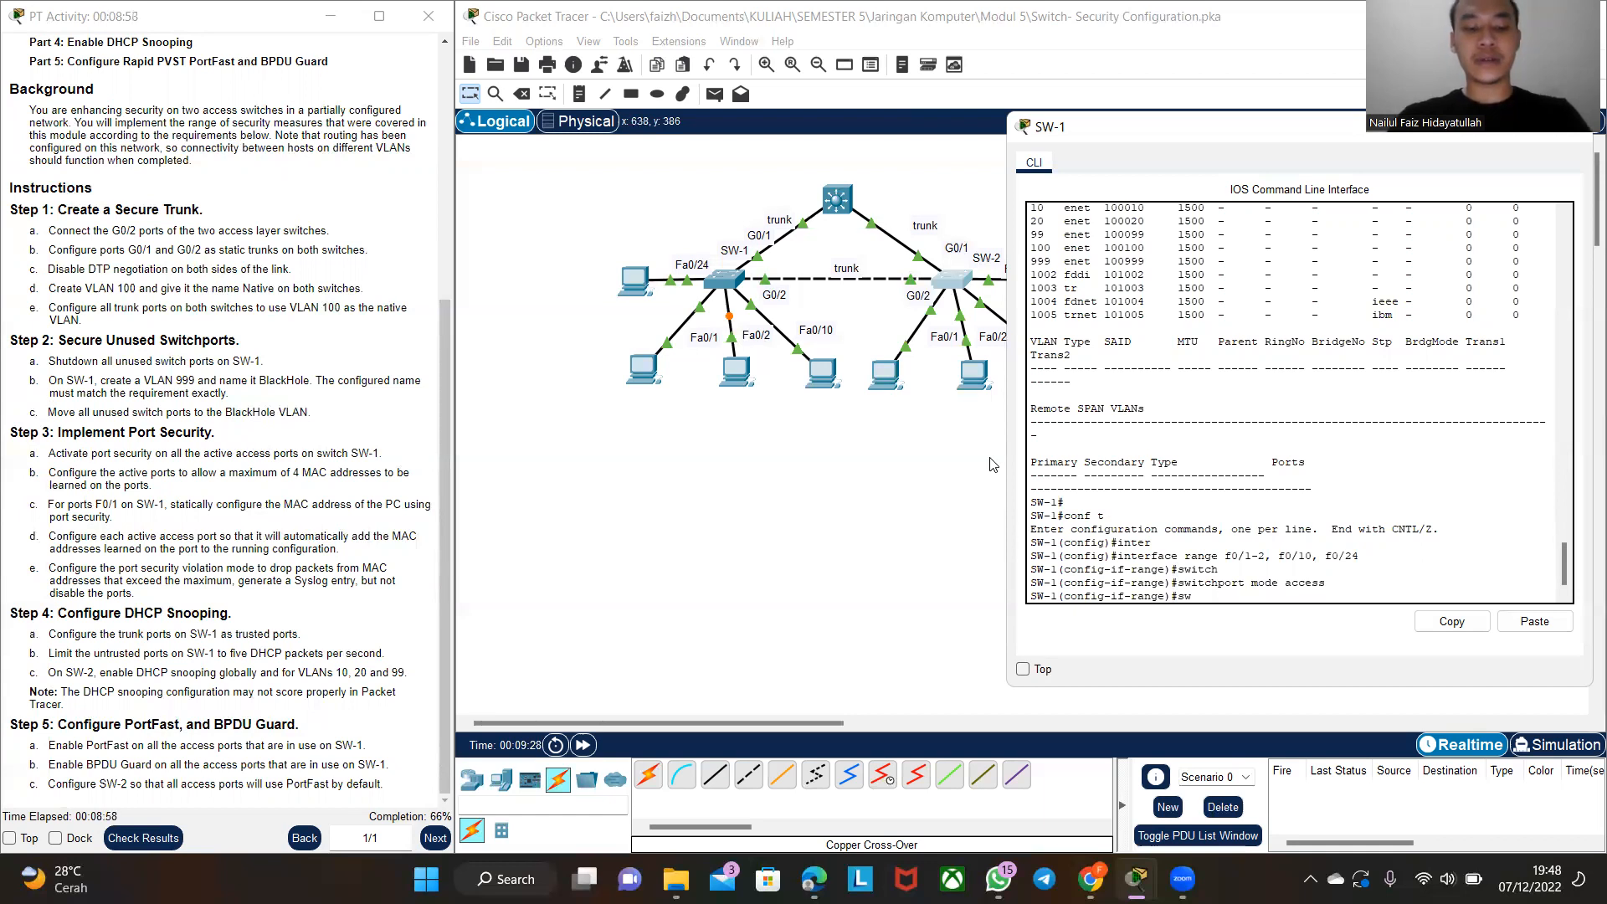
pyautogui.write('it')
pyautogui.press('Tab')
pyautogui.write('port')
pyautogui.press('Tab')
pyautogui.press('Return')
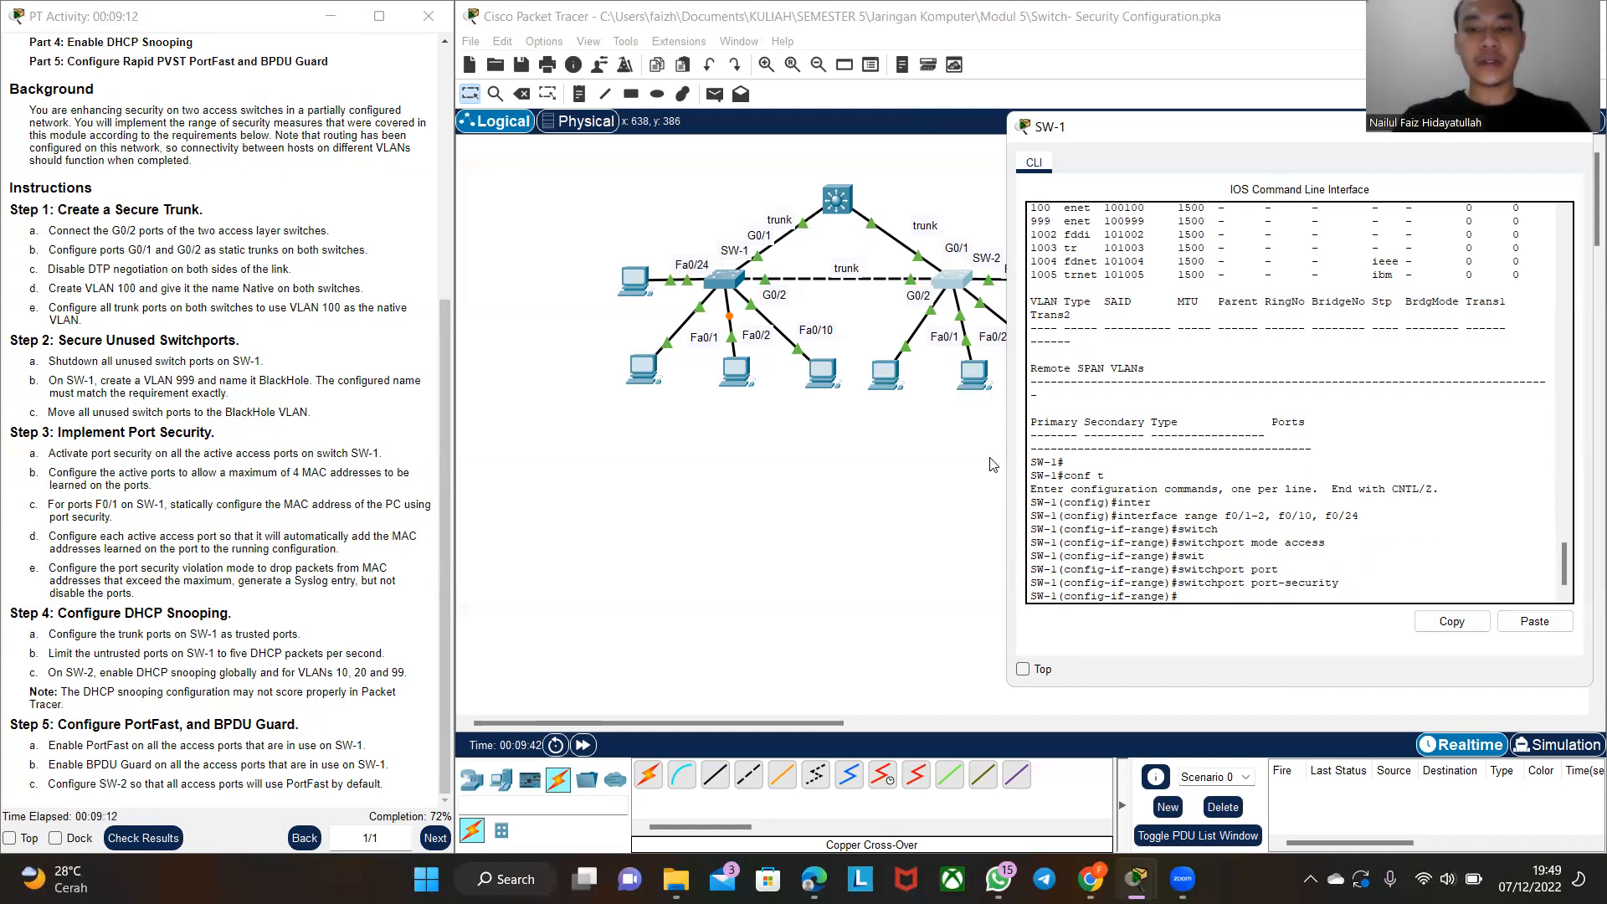
# - Limit the selected active SW-1 ports to four learned MAC addresses with switchport port-security maximum 4, and leave the interface range
pyautogui.write('switch')
pyautogui.press('Tab')
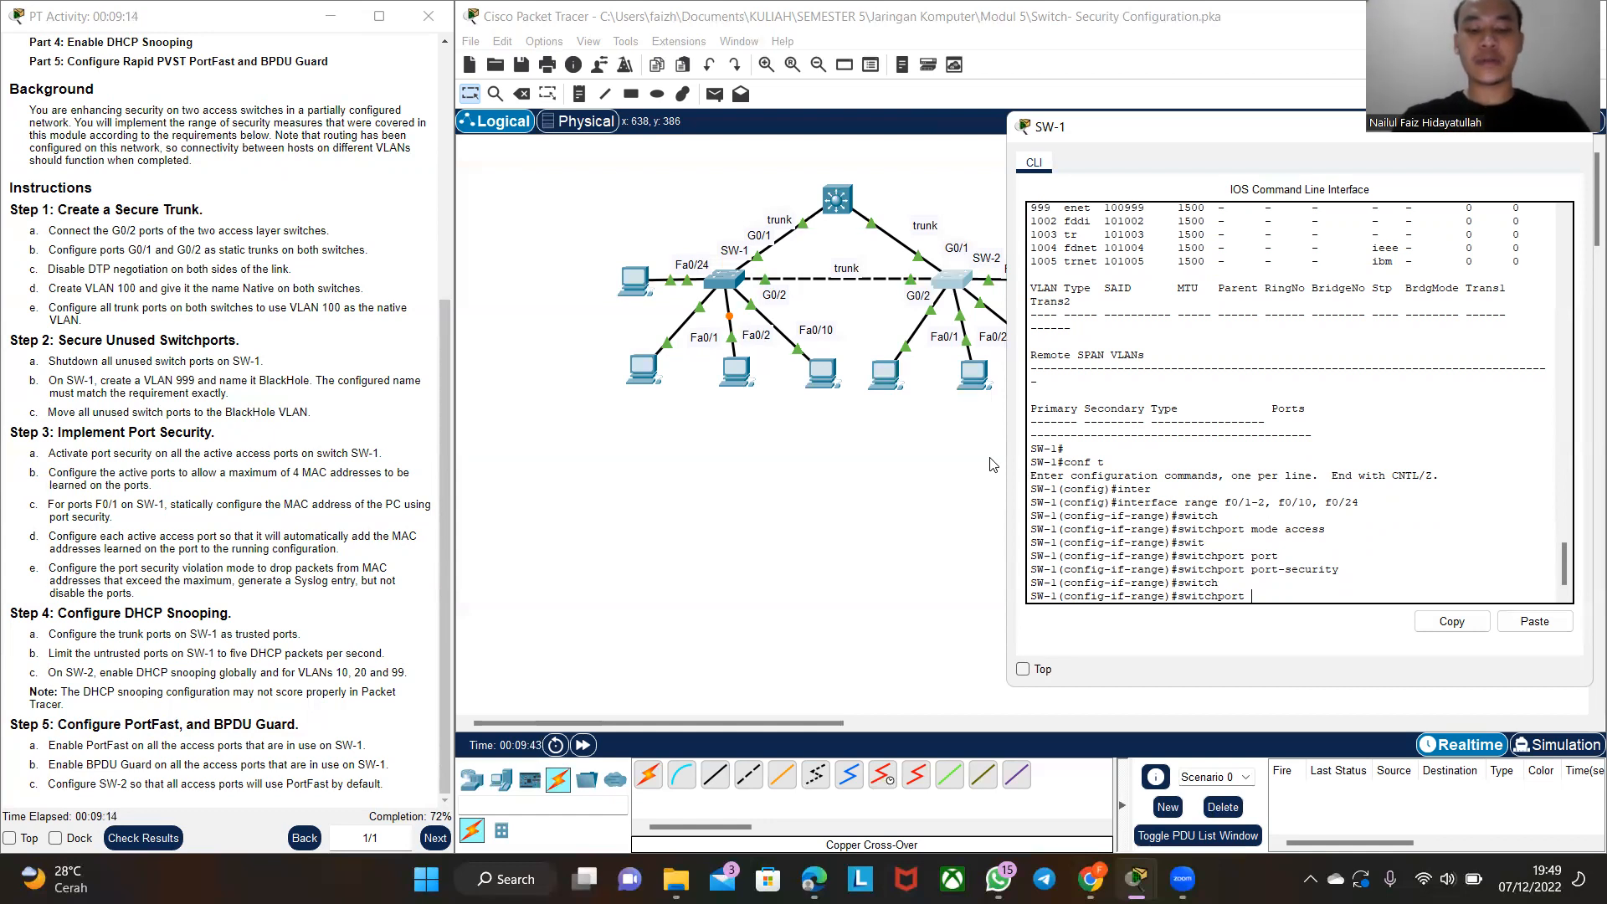
pyautogui.write('port')
pyautogui.press('Tab')
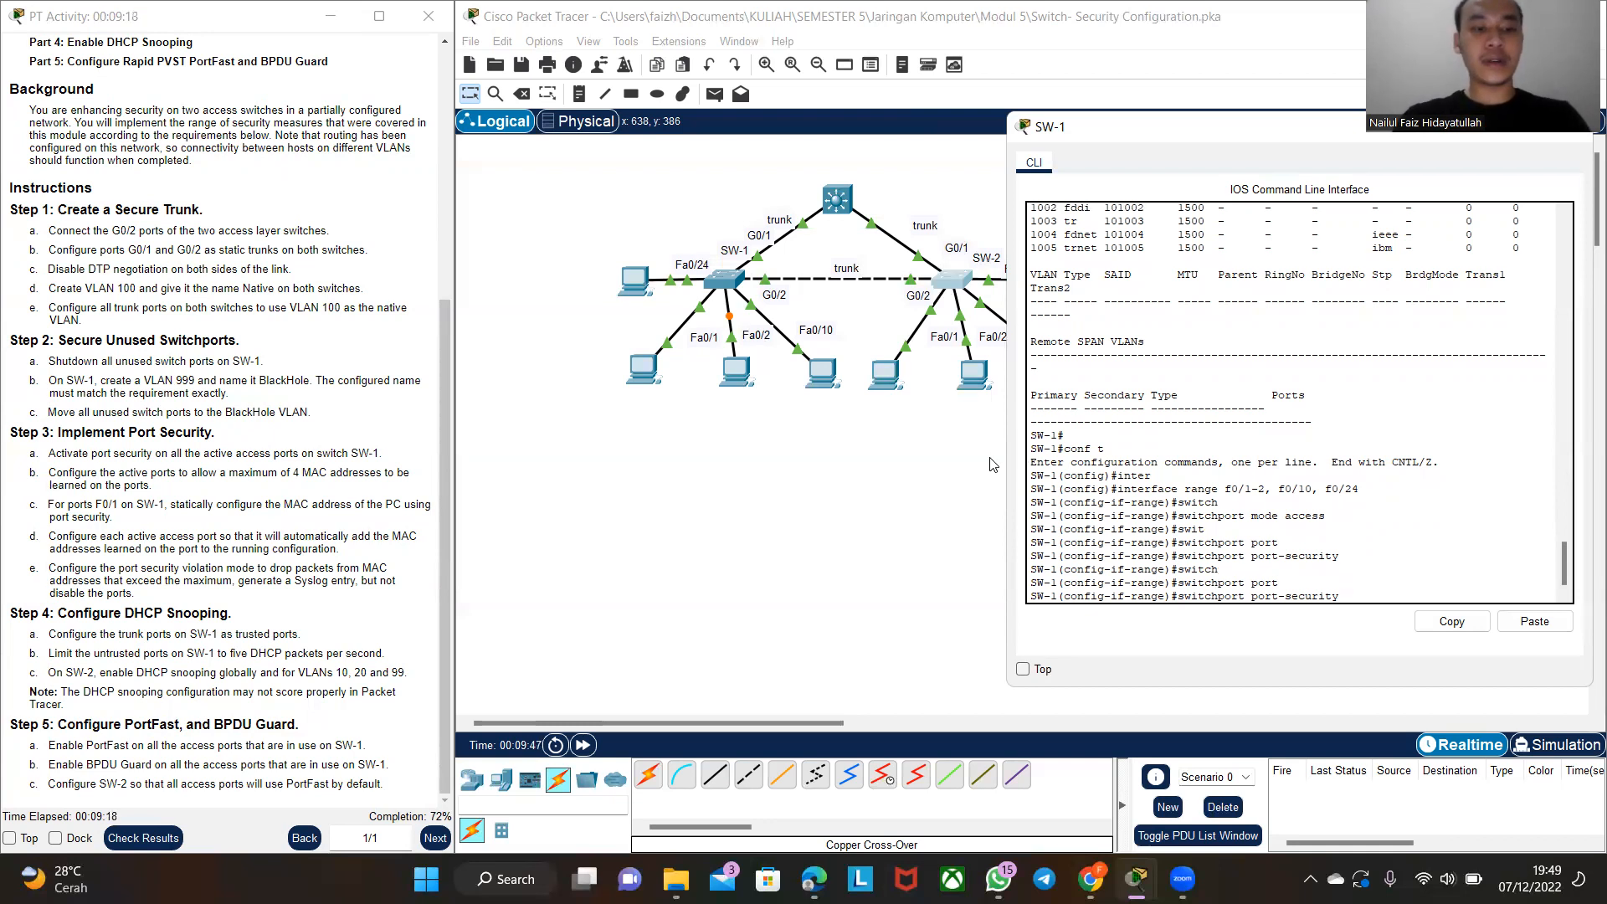
pyautogui.write('ma')
pyautogui.press('BackSpace')
pyautogui.write('aximum')
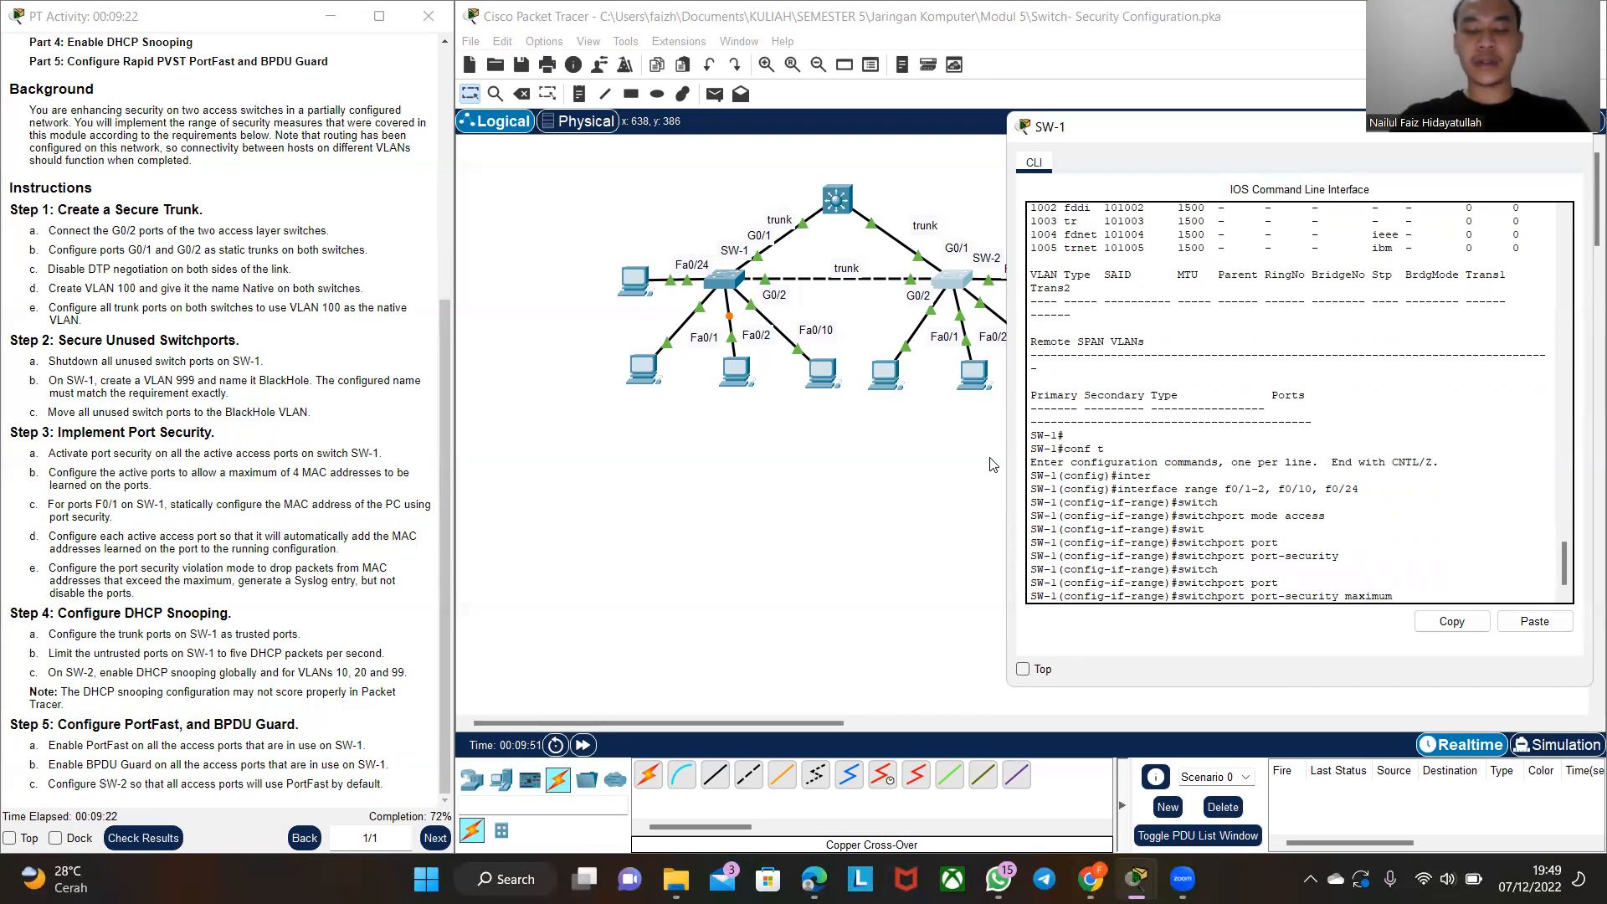
pyautogui.write(' 4')
pyautogui.press('Return')
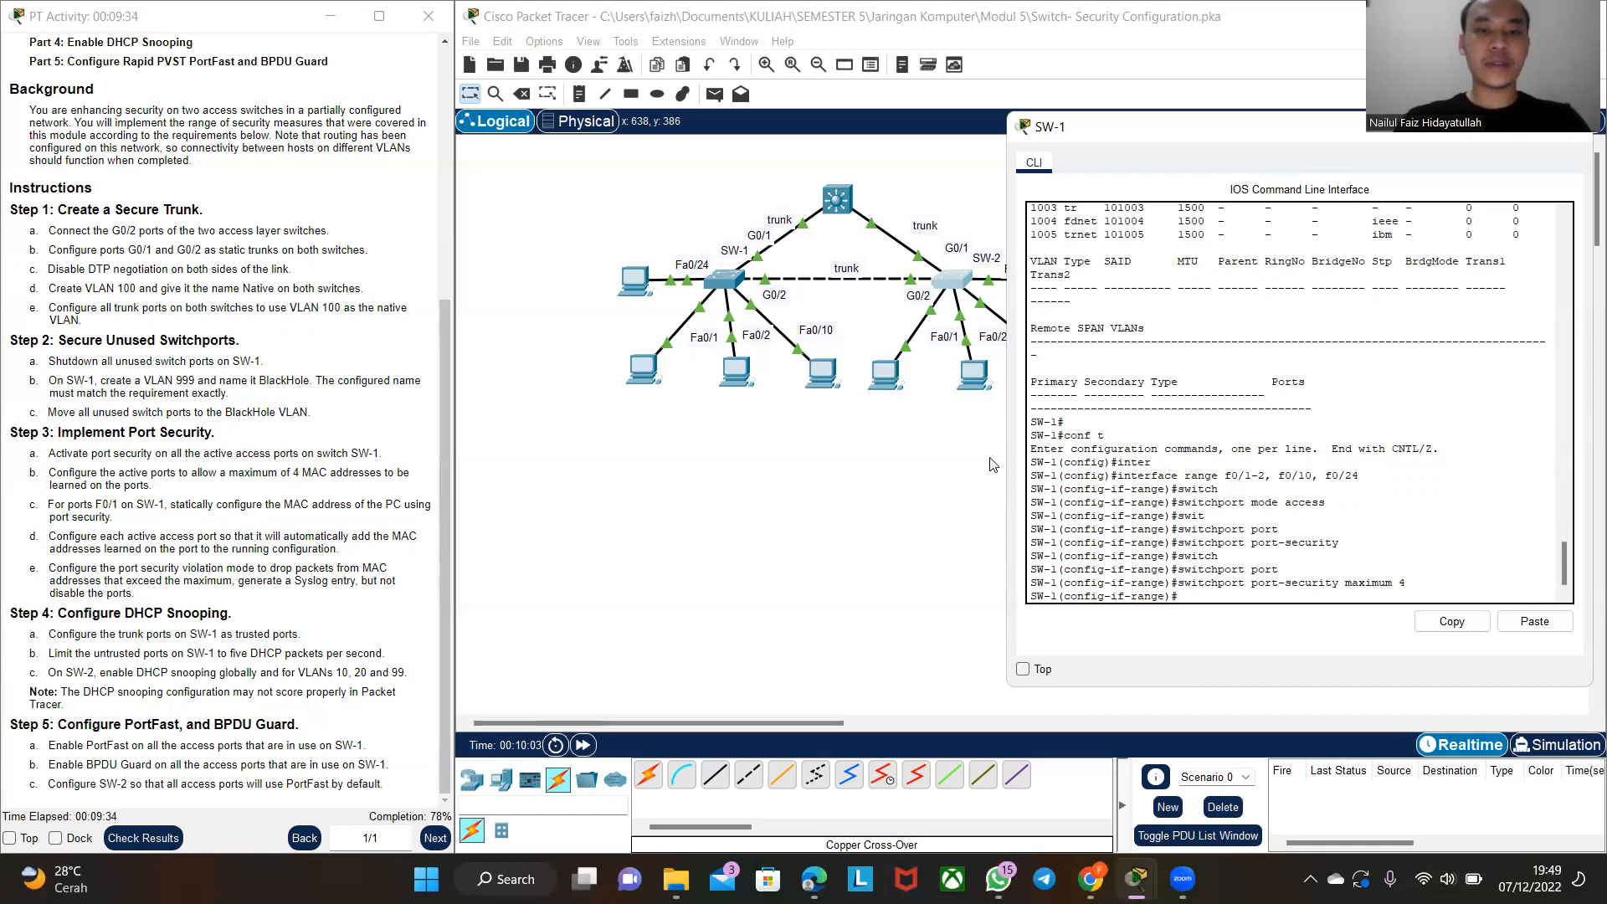
pyautogui.write('ex')
pyautogui.press('Return')
# - Enter interface configuration mode for port f0/1 on SW-1
pyautogui.write('f')
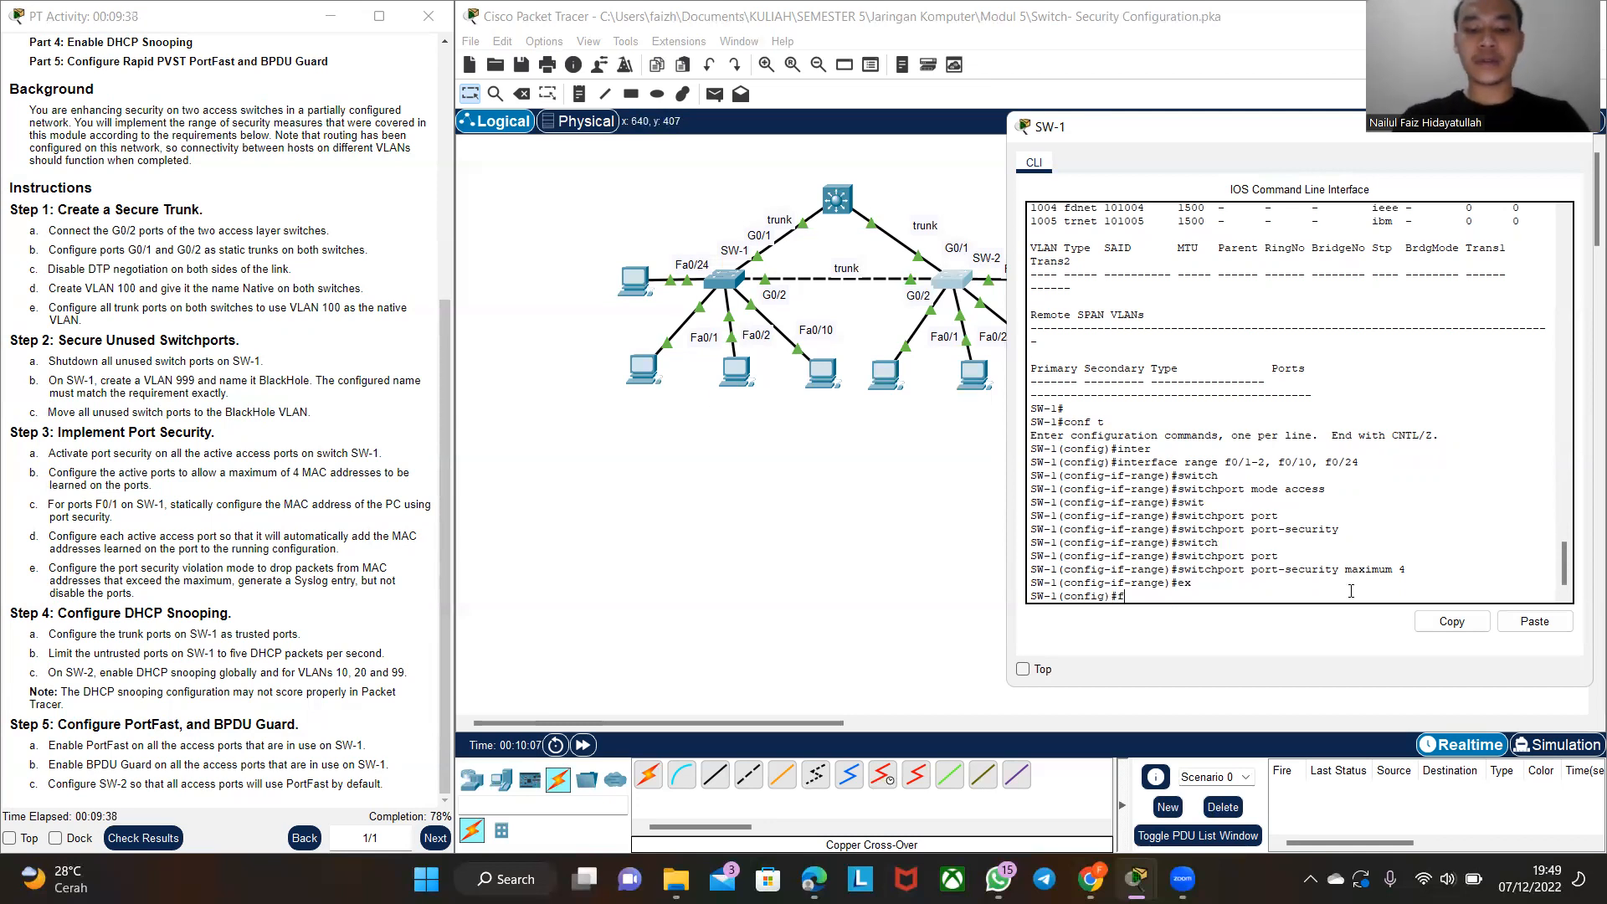
pyautogui.write('ig)#inter')
pyautogui.press('Tab')
pyautogui.write('g')
pyautogui.press('BackSpace')
pyautogui.write('f0/1')
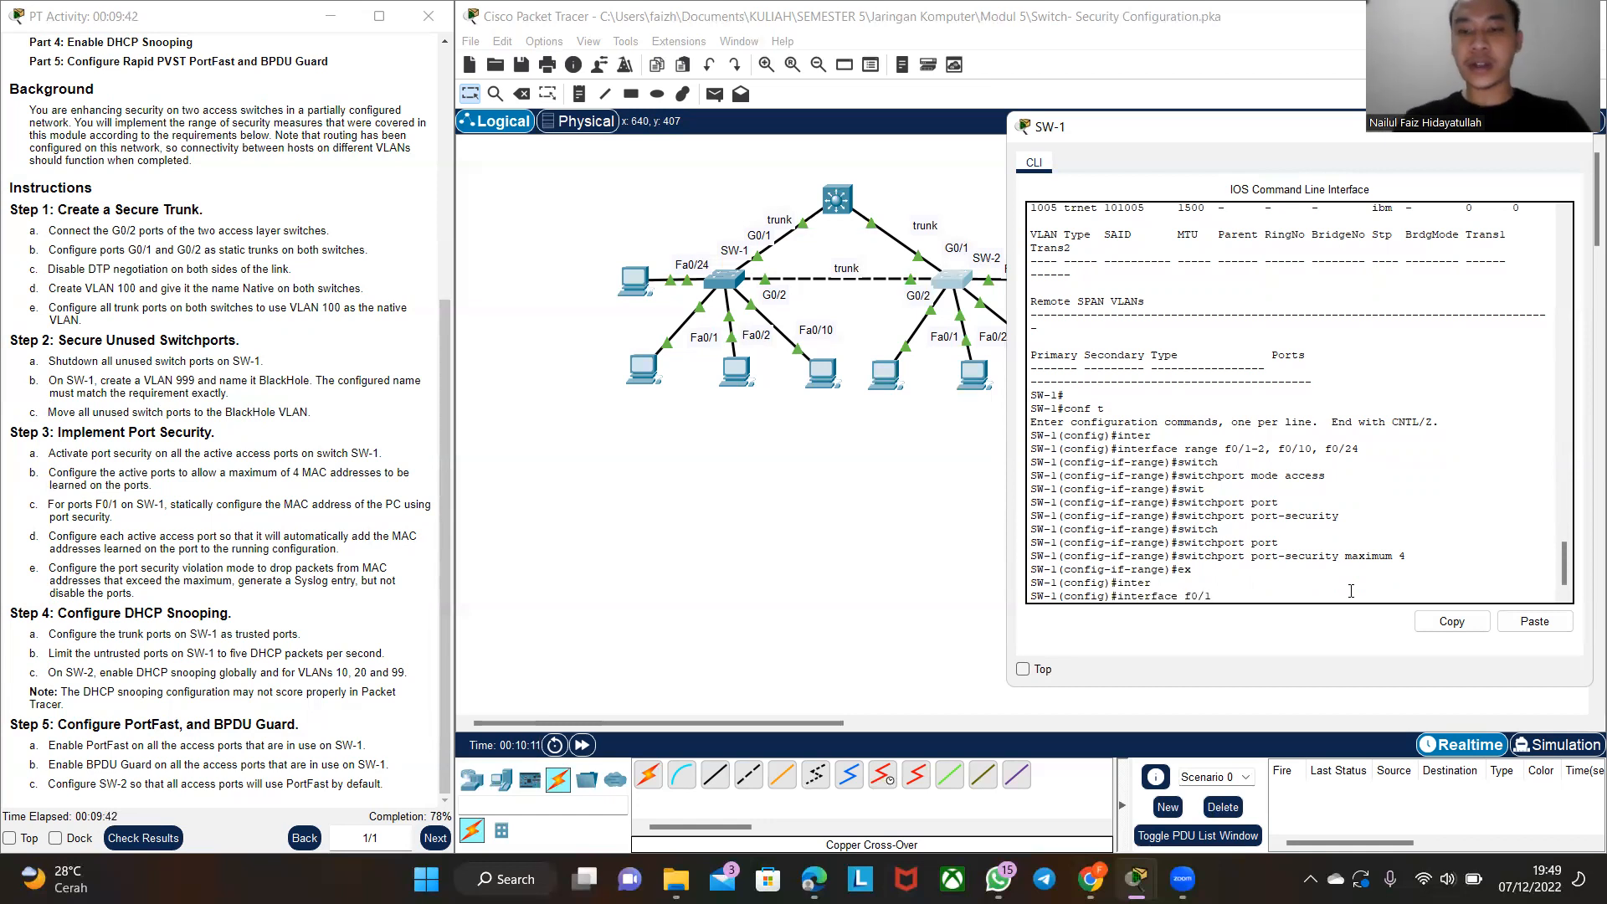
pyautogui.press('Return')
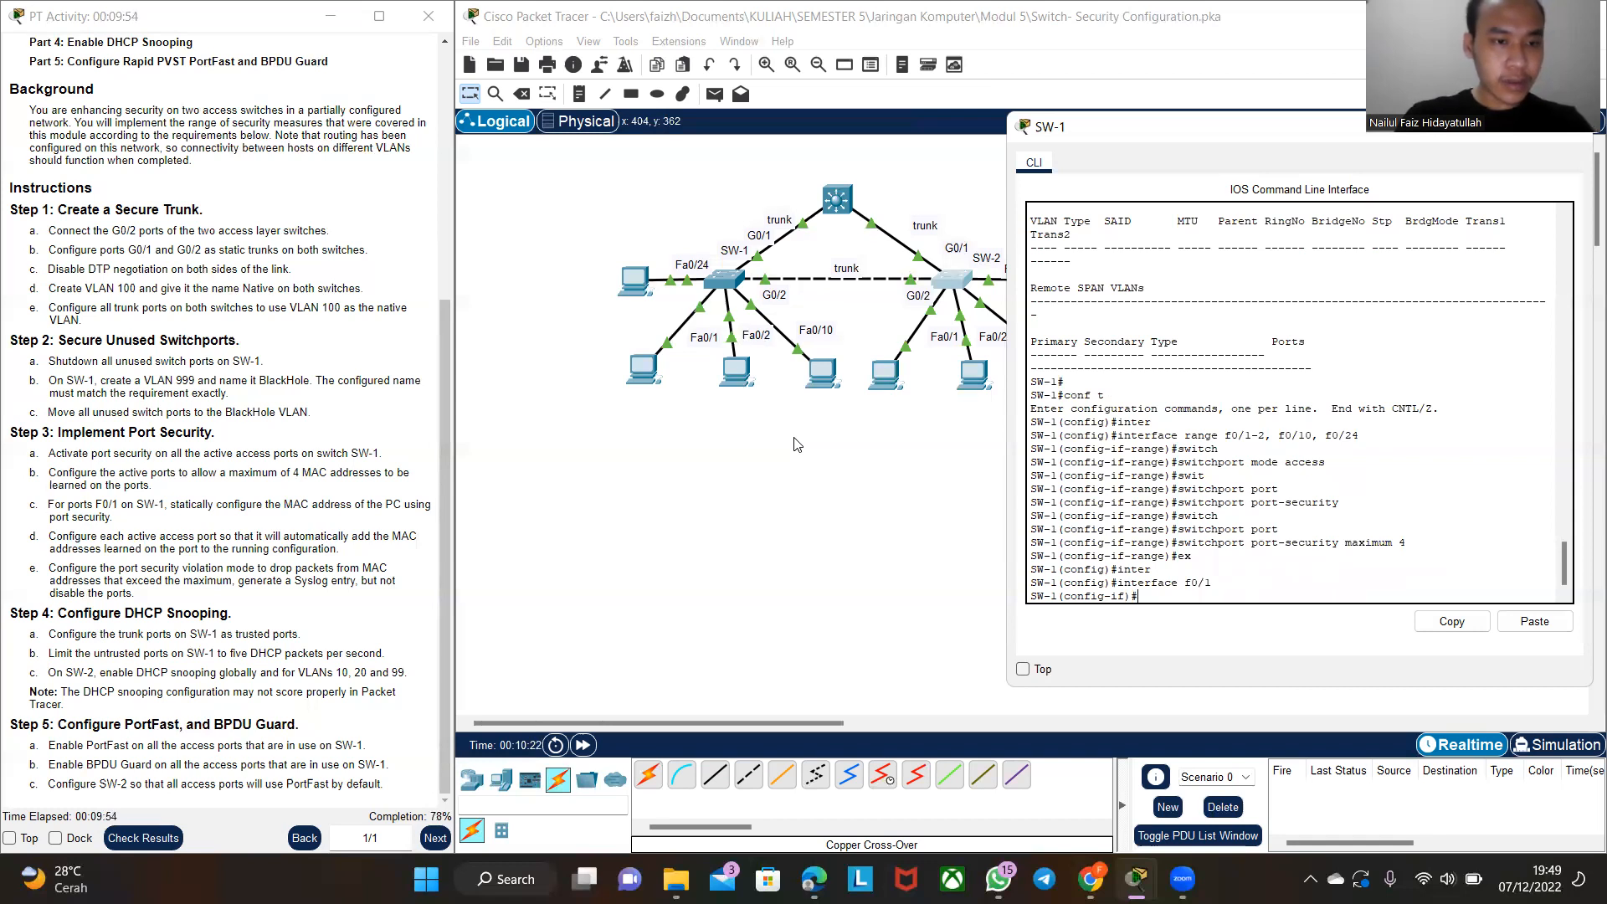
# - Begin the switchport port-security mac-address command on f0/1 and list the arguments it accepts
pyautogui.write('switchport po')
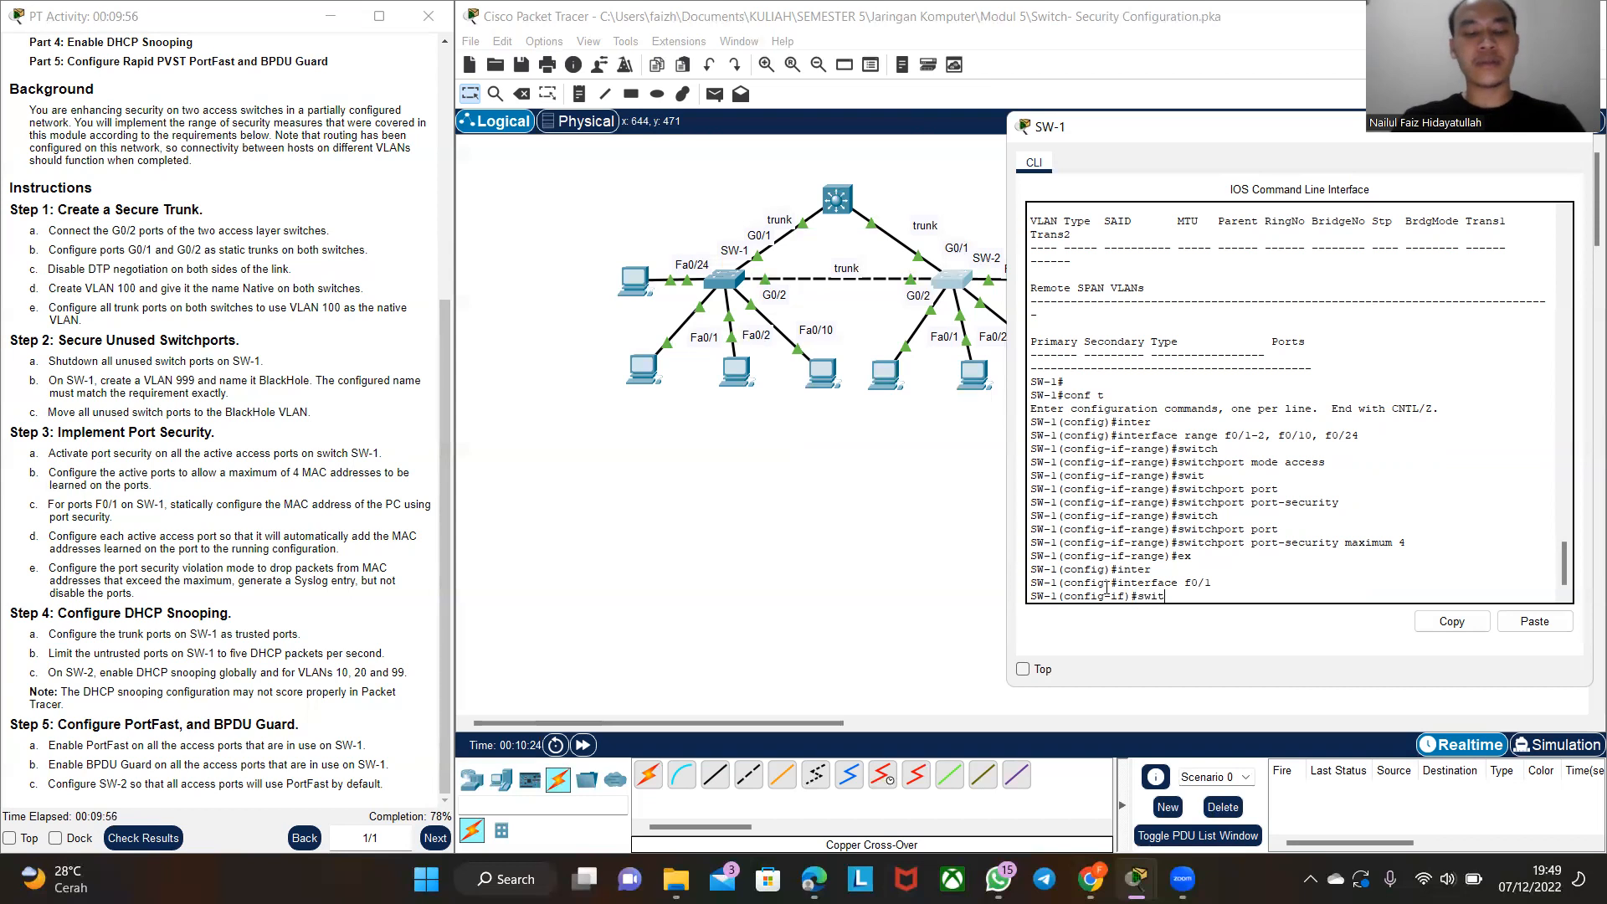
pyautogui.press('Tab')
pyautogui.write('port')
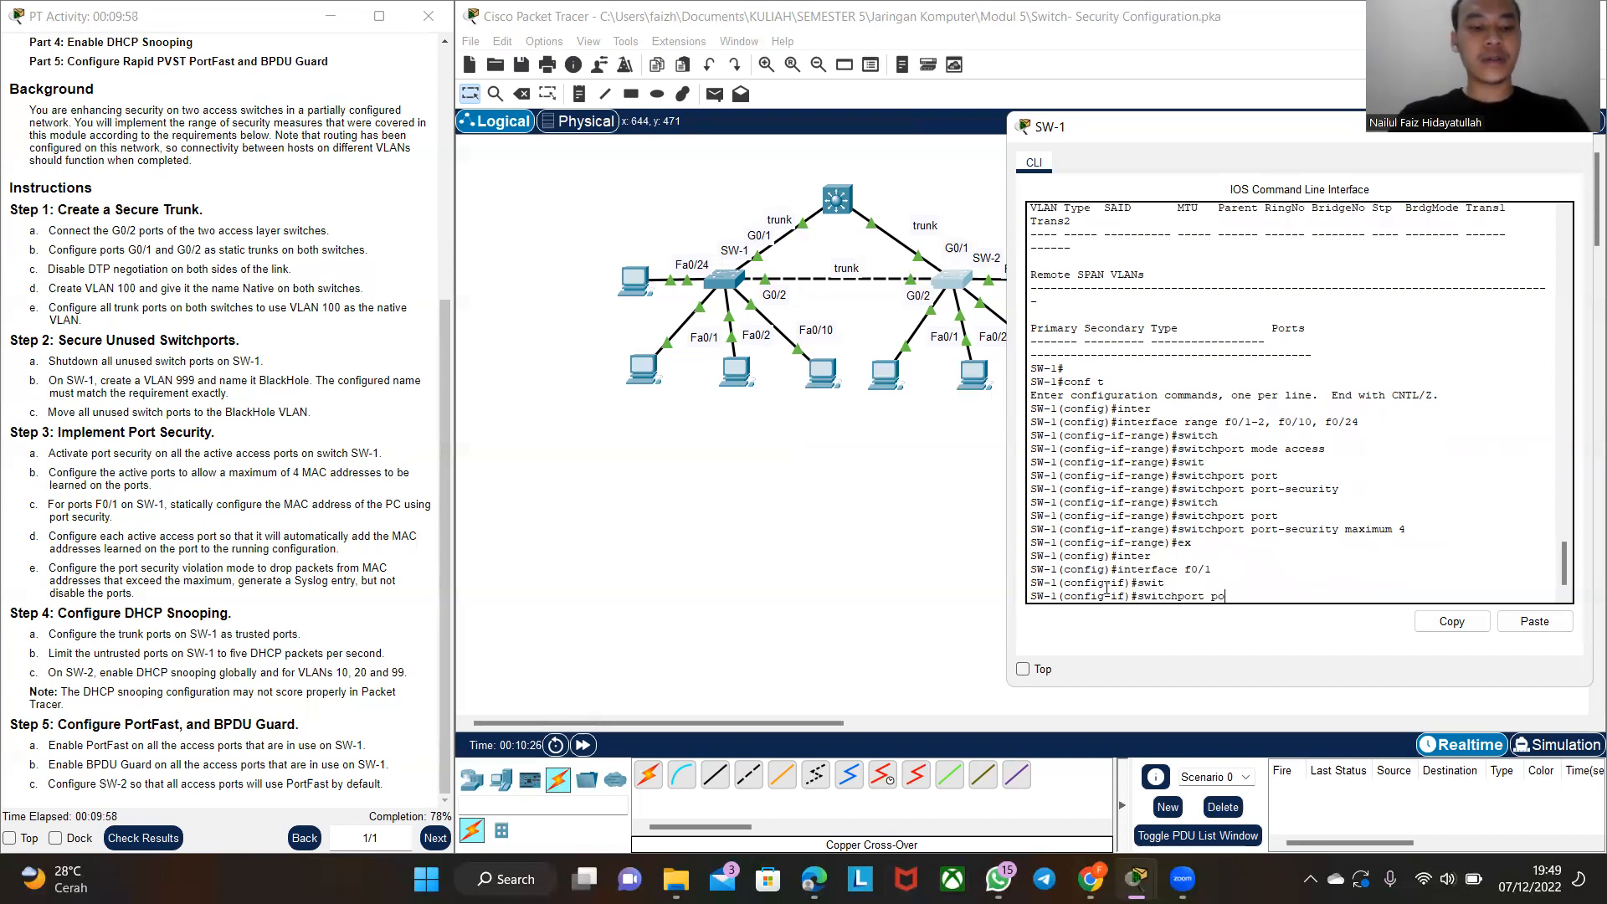
pyautogui.press('Tab')
pyautogui.write('mac')
pyautogui.press('Tab')
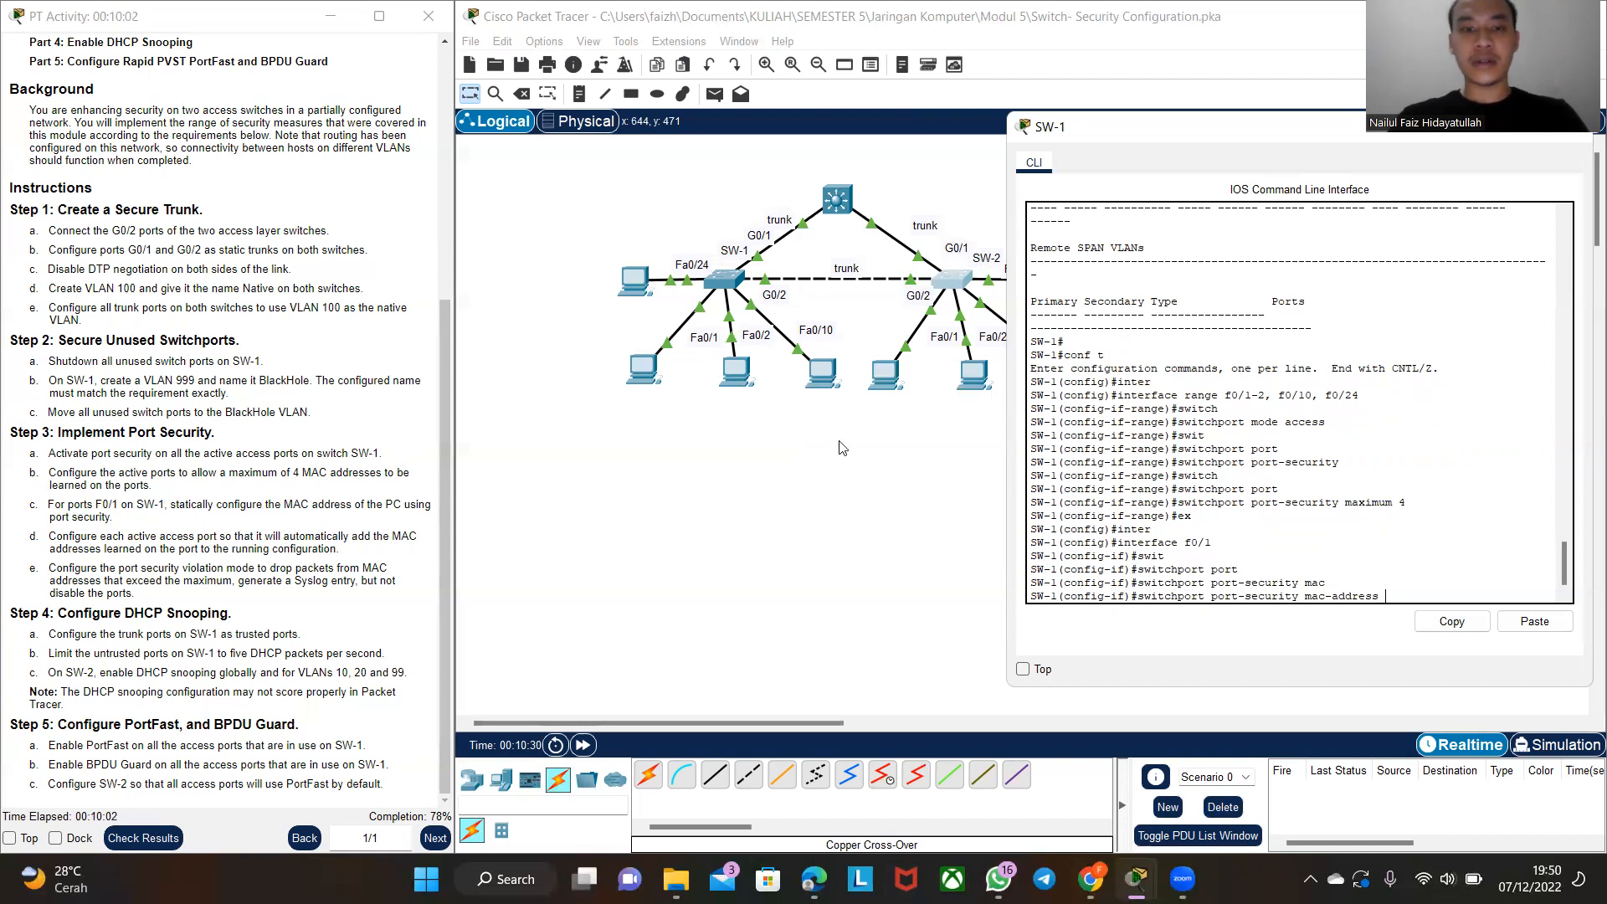
pyautogui.write('?')
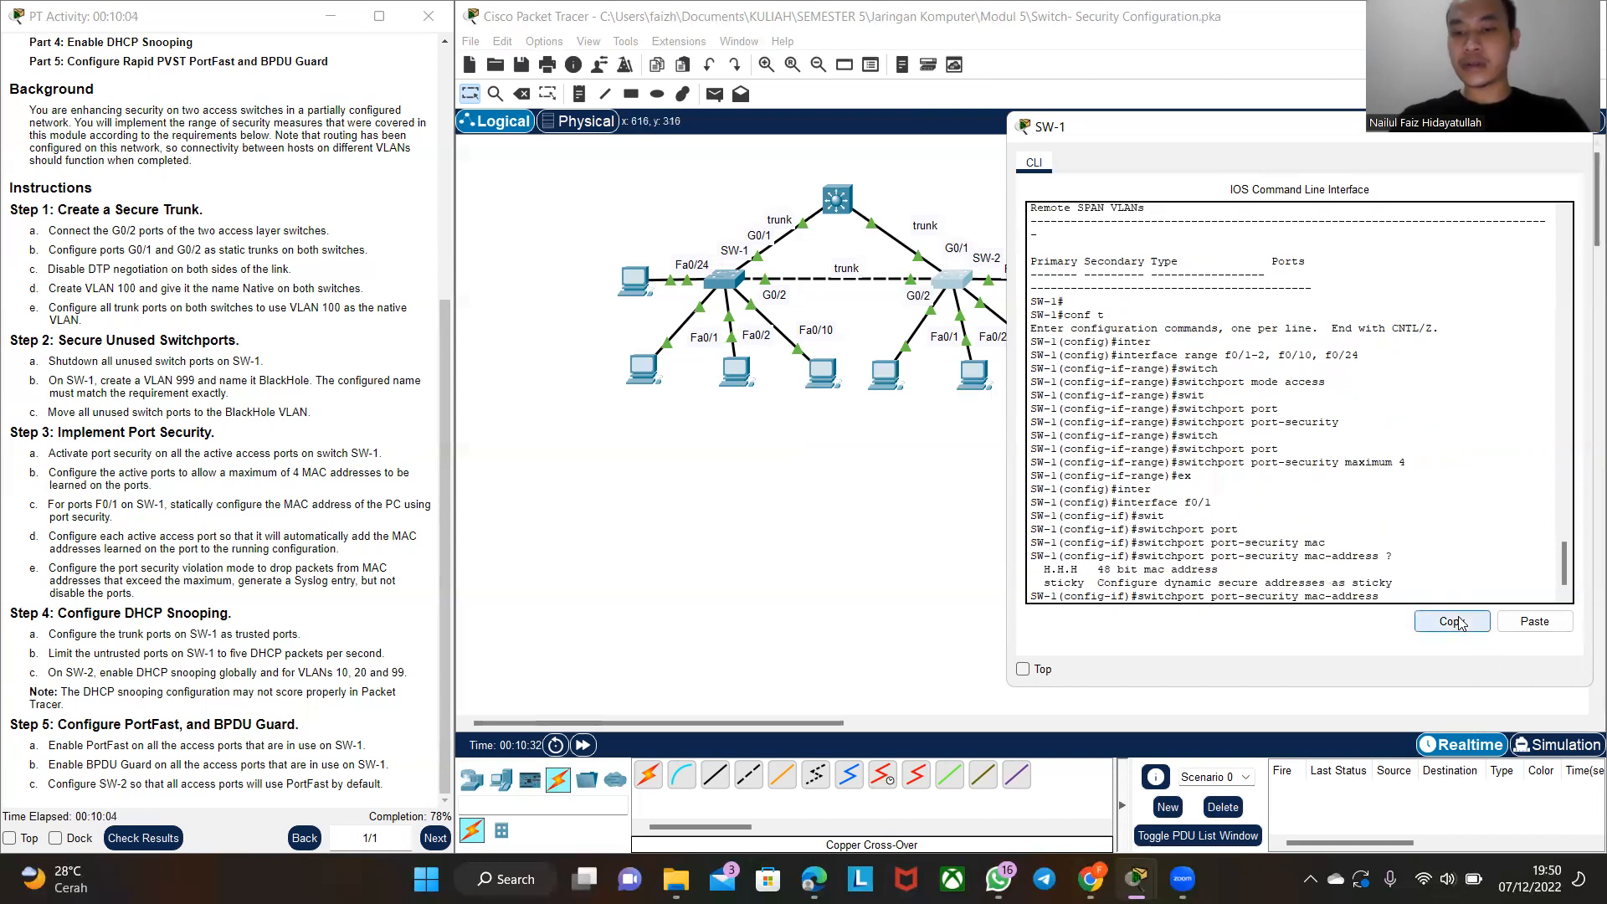
pyautogui.moveTo(1046, 570); pyautogui.dragTo(1238, 572)
pyautogui.click(1237, 572)
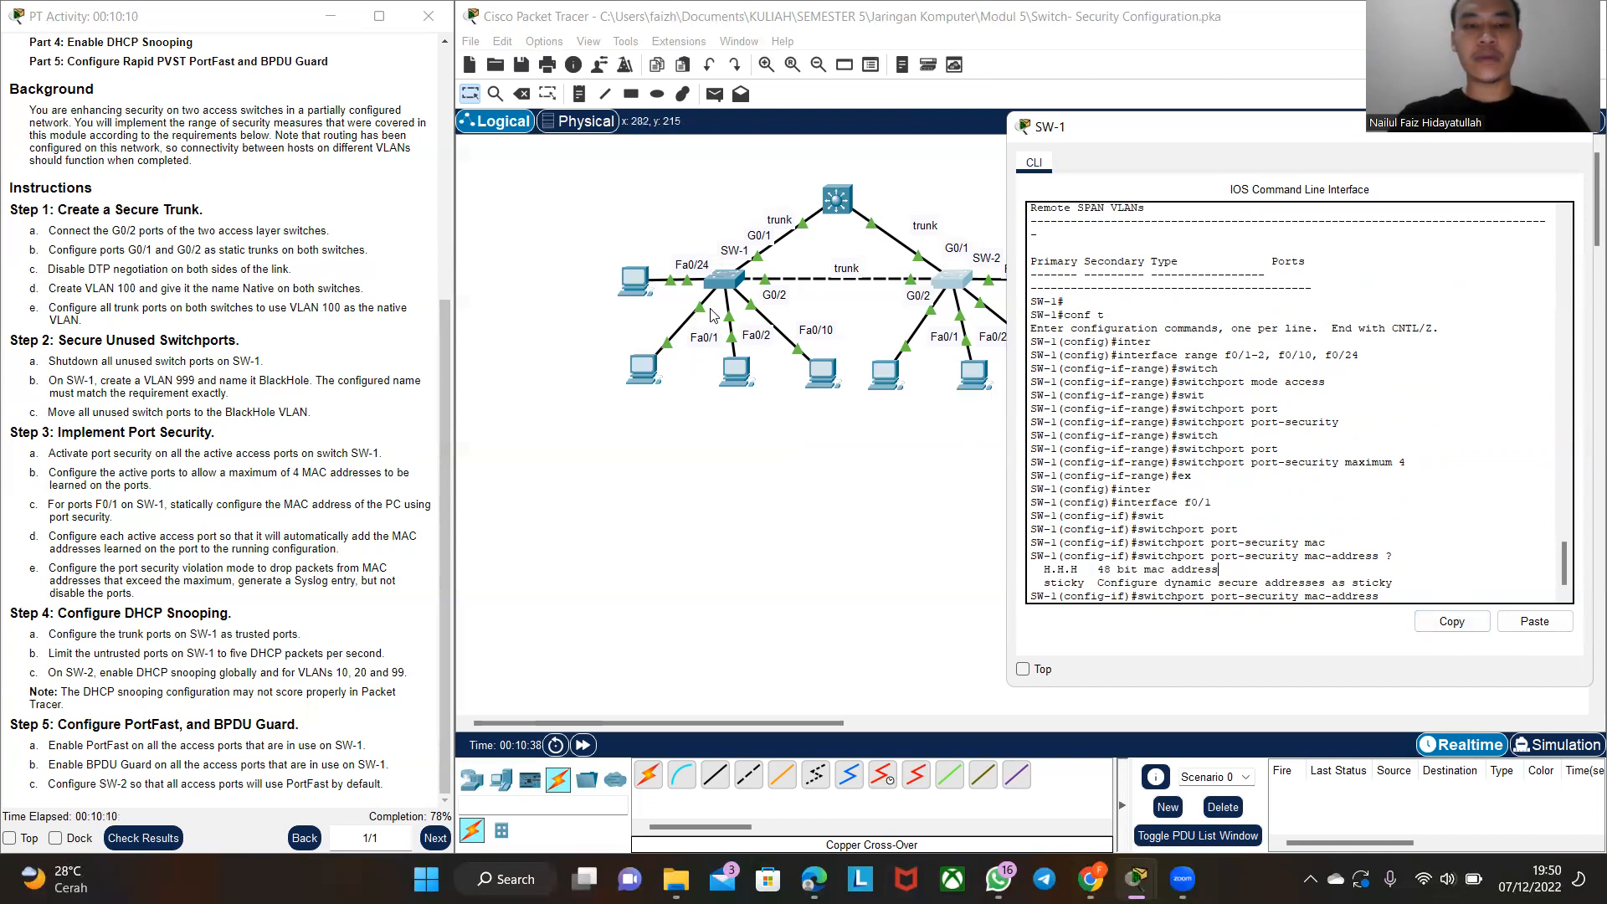
# - Display the full IP configuration of PC1, the PC attached to Fa0/1, with ipconfig /all in its command prompt
pyautogui.click(638, 382)
pyautogui.click(903, 263)
pyautogui.write('ipconfig')
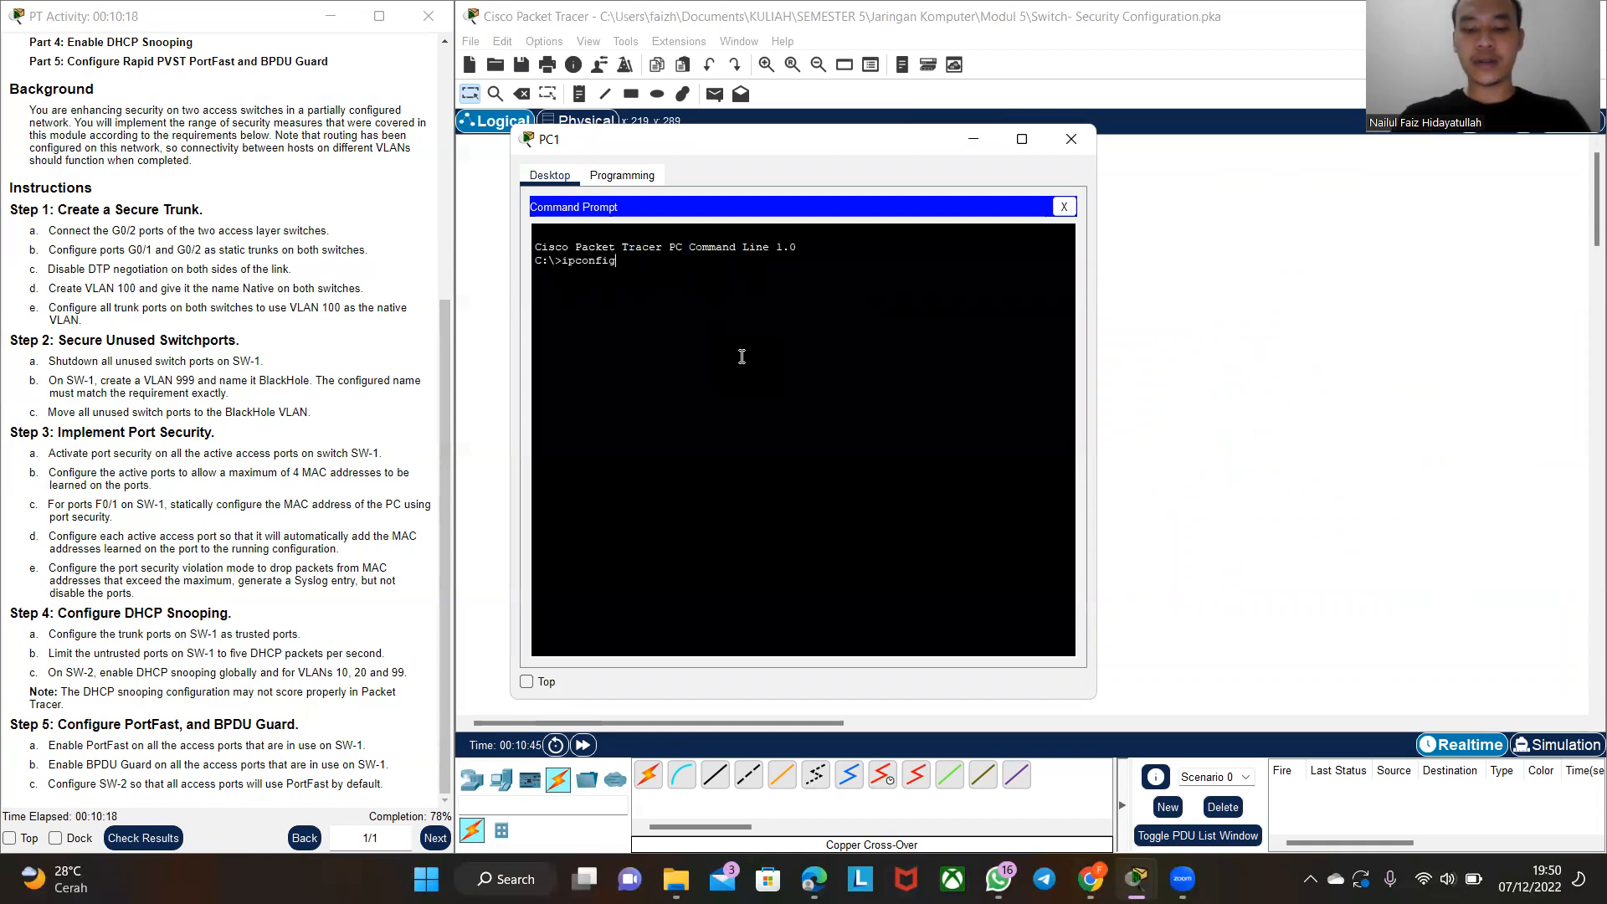
pyautogui.press('Num_Lock')
pyautogui.press('Num_Lock')
pyautogui.write('g /all')
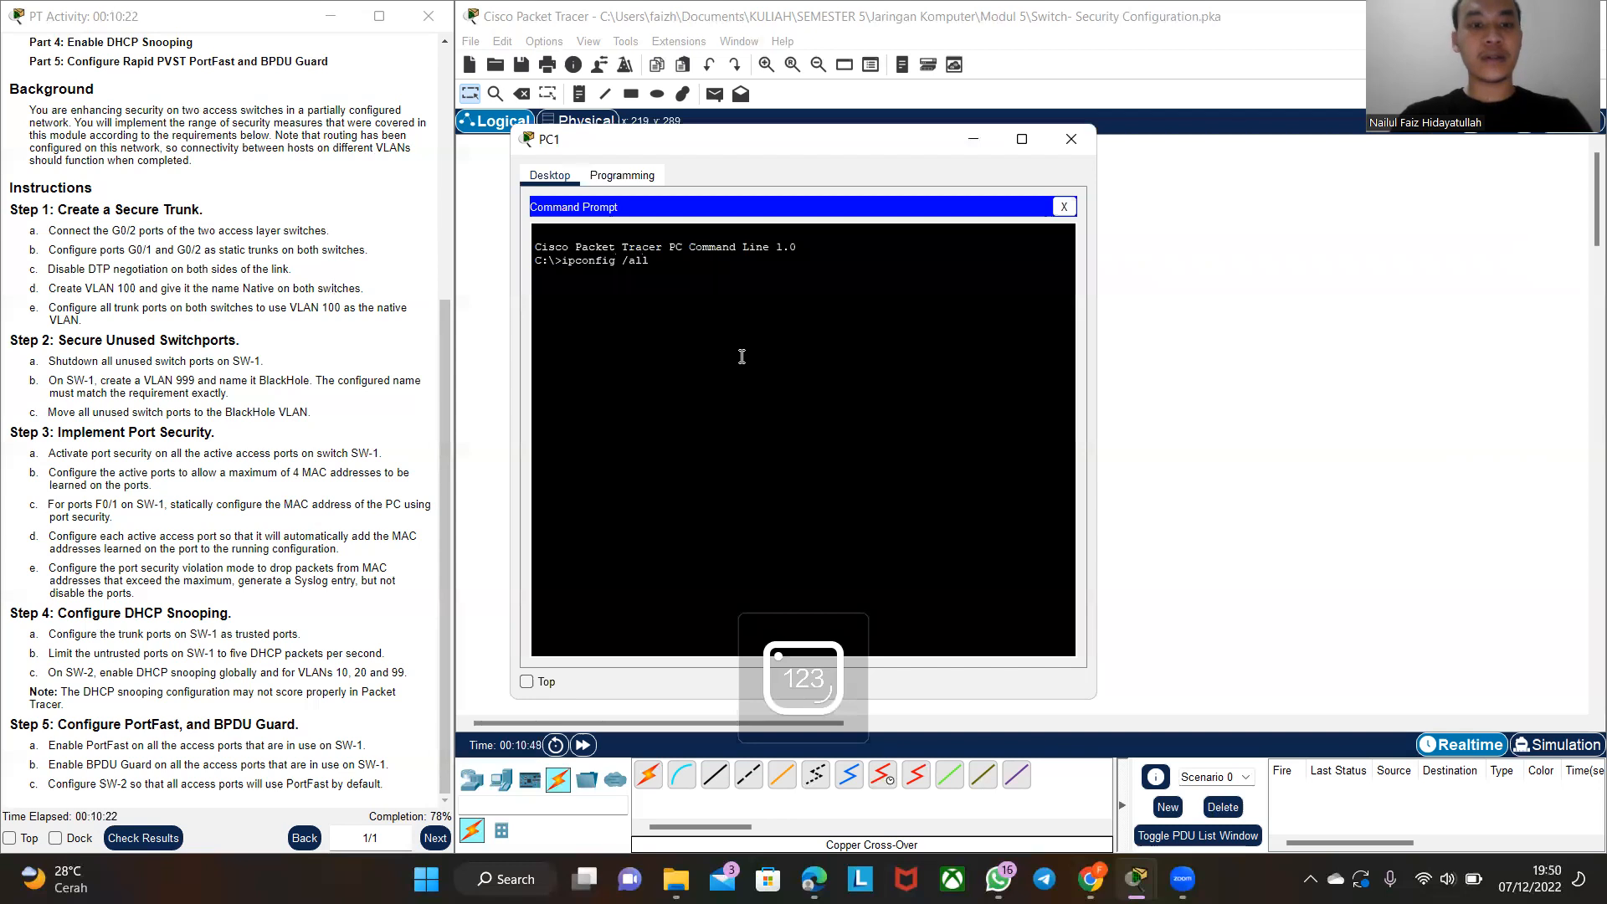
pyautogui.press('Return')
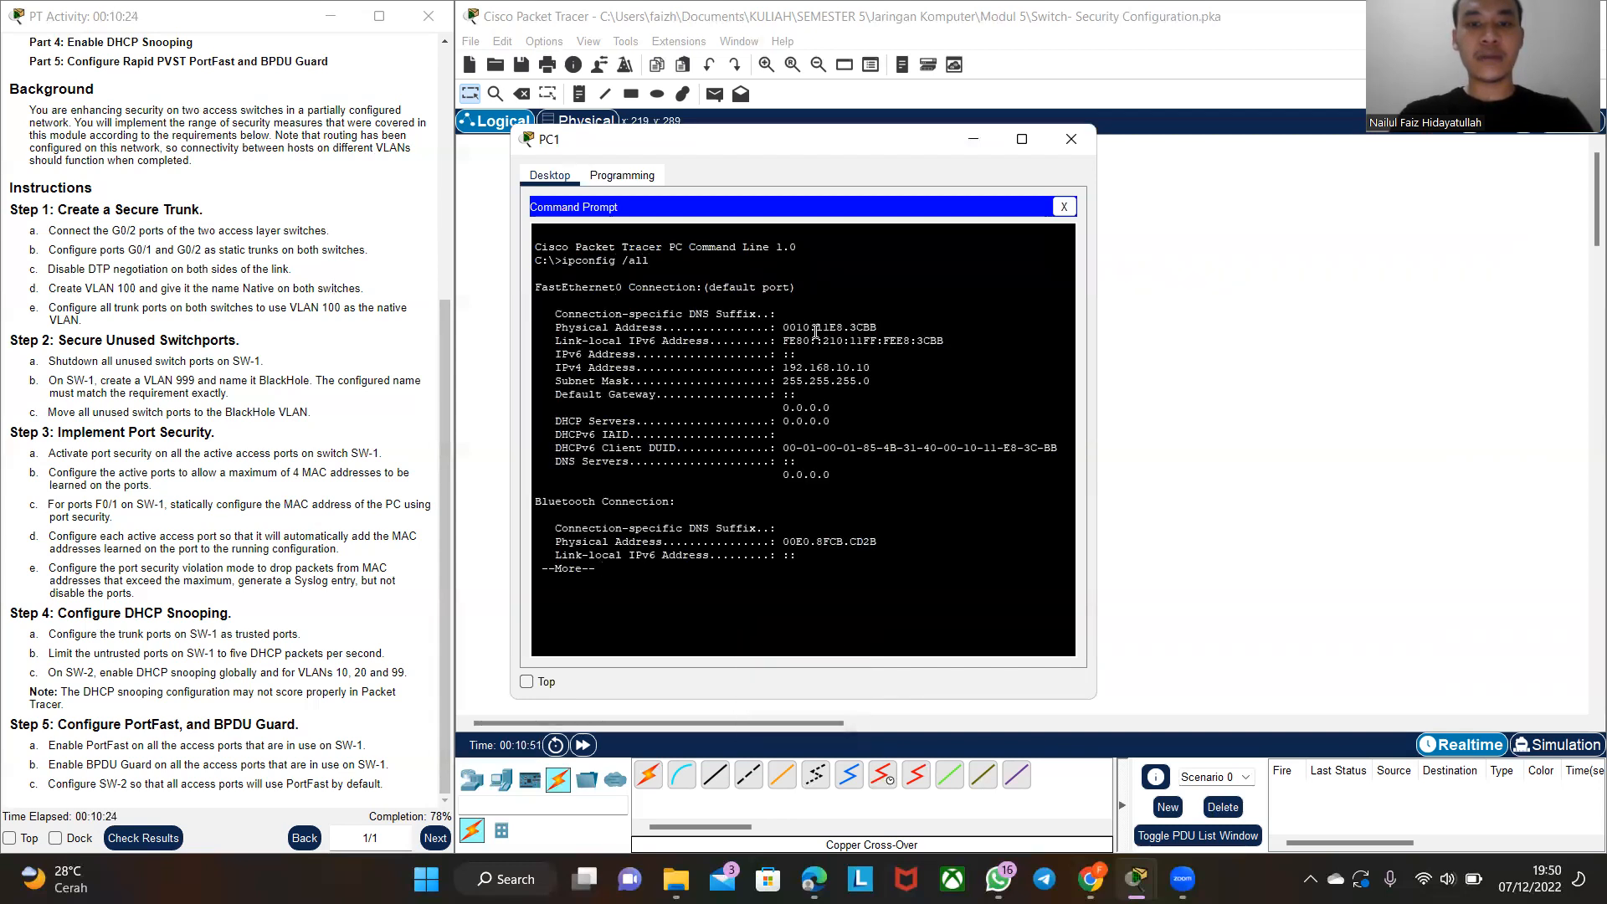
# - Copy PC1's FastEthernet0 physical address, assign it as f0/1's static secure MAC address 0010.11E8.3CBB on SW-1, and exit the interface
pyautogui.moveTo(786, 328); pyautogui.dragTo(878, 328)
pyautogui.rightClick(877, 328)
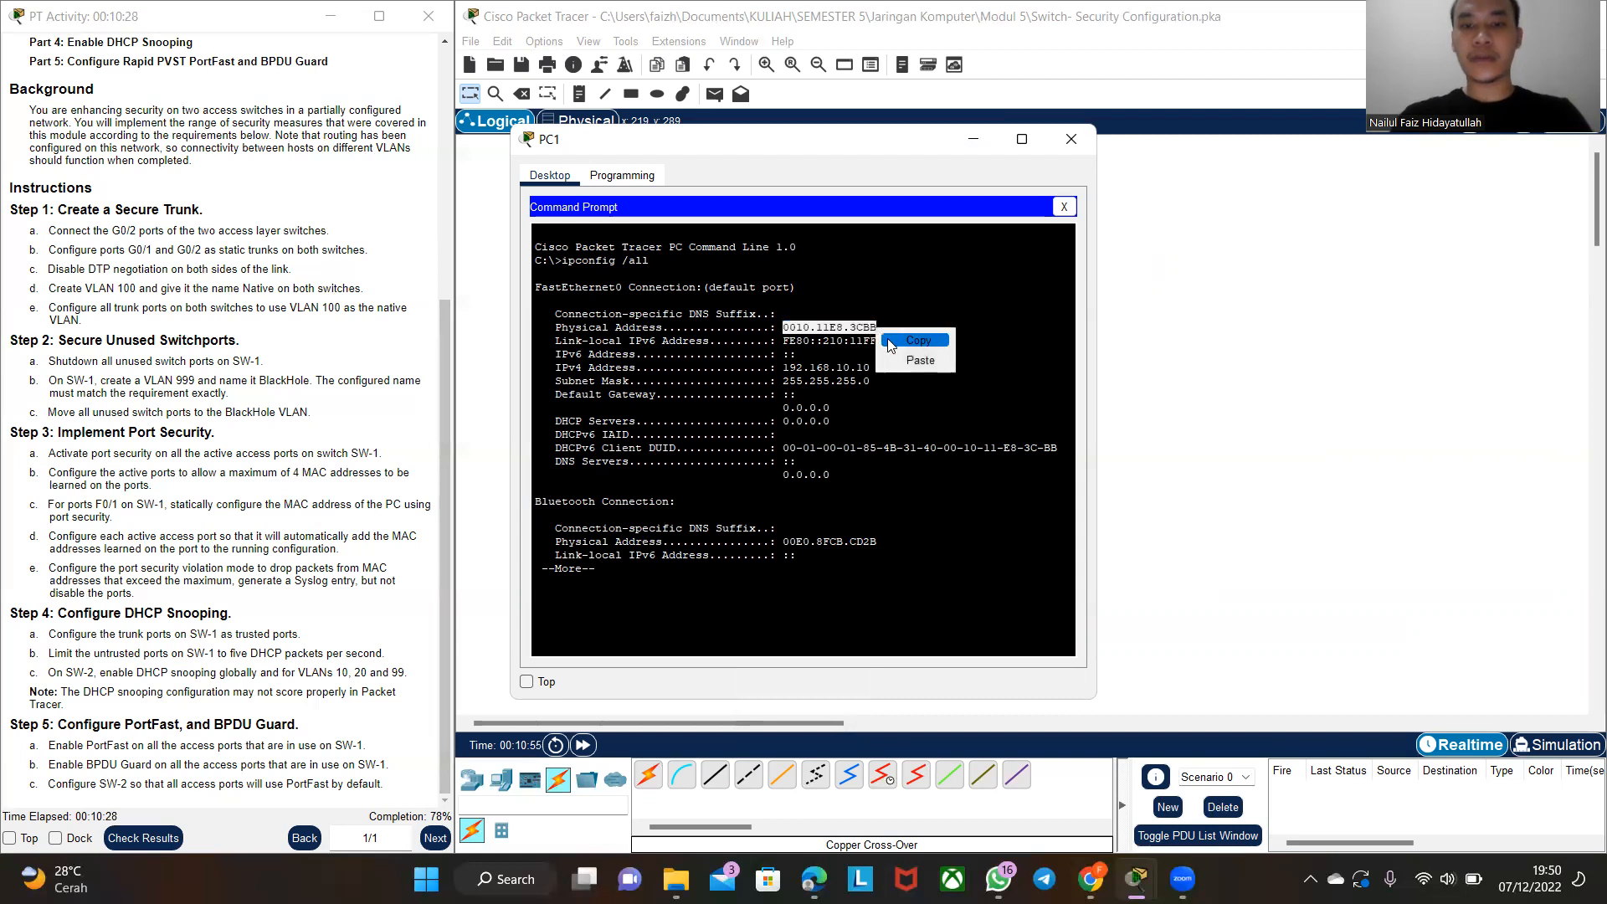
pyautogui.click(904, 339)
pyautogui.click(1177, 268)
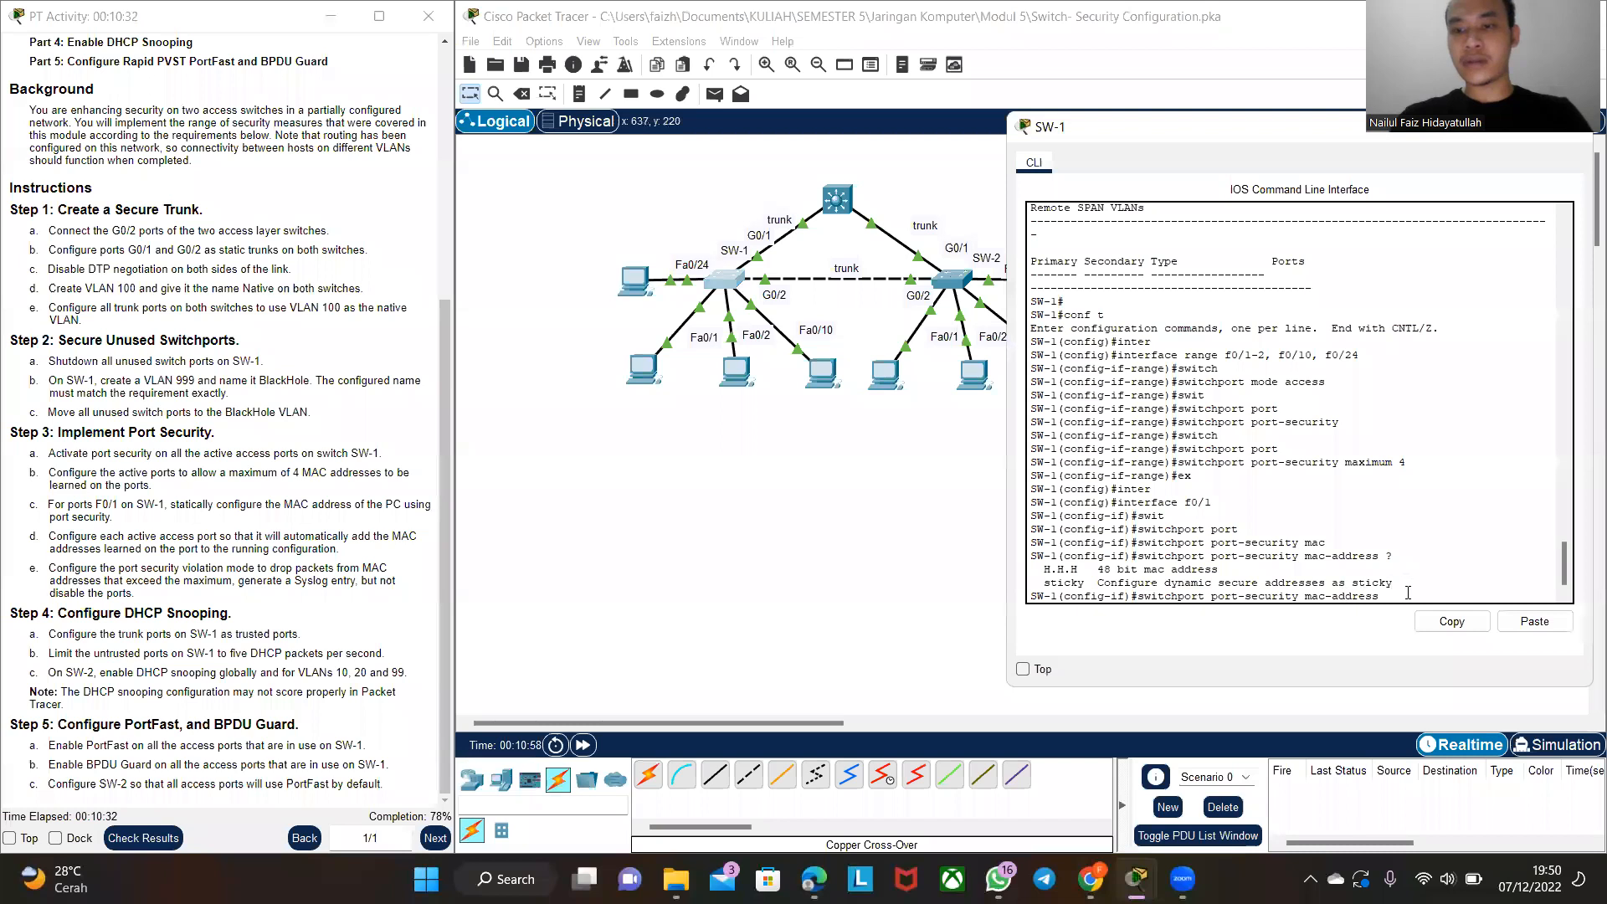
pyautogui.click(1559, 628)
pyautogui.press('Return')
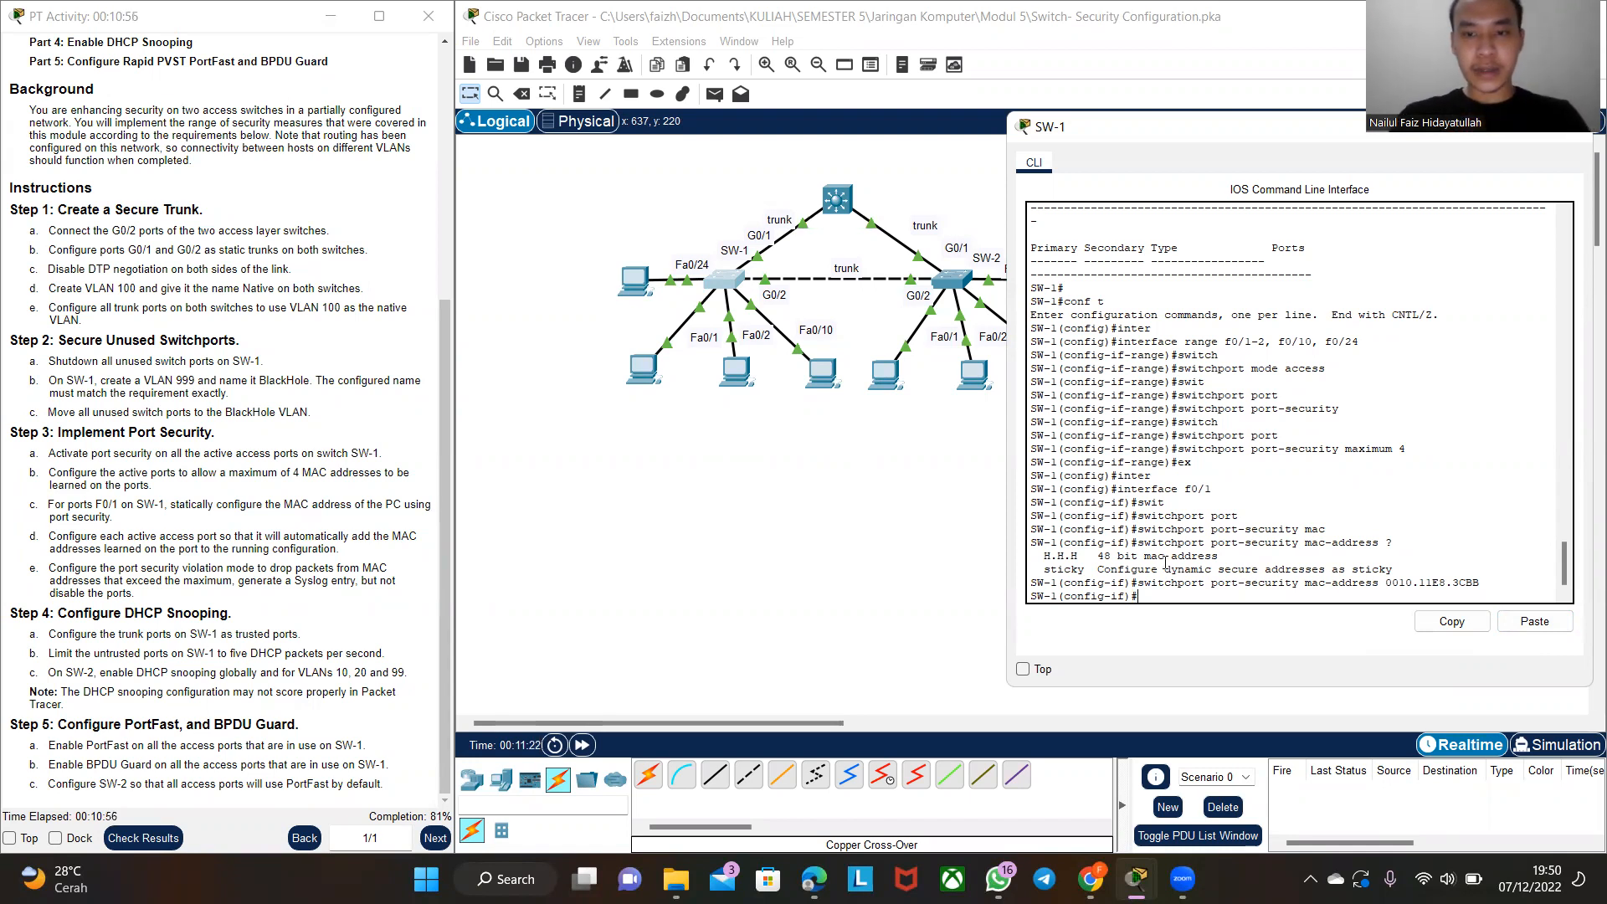
pyautogui.write('ex')
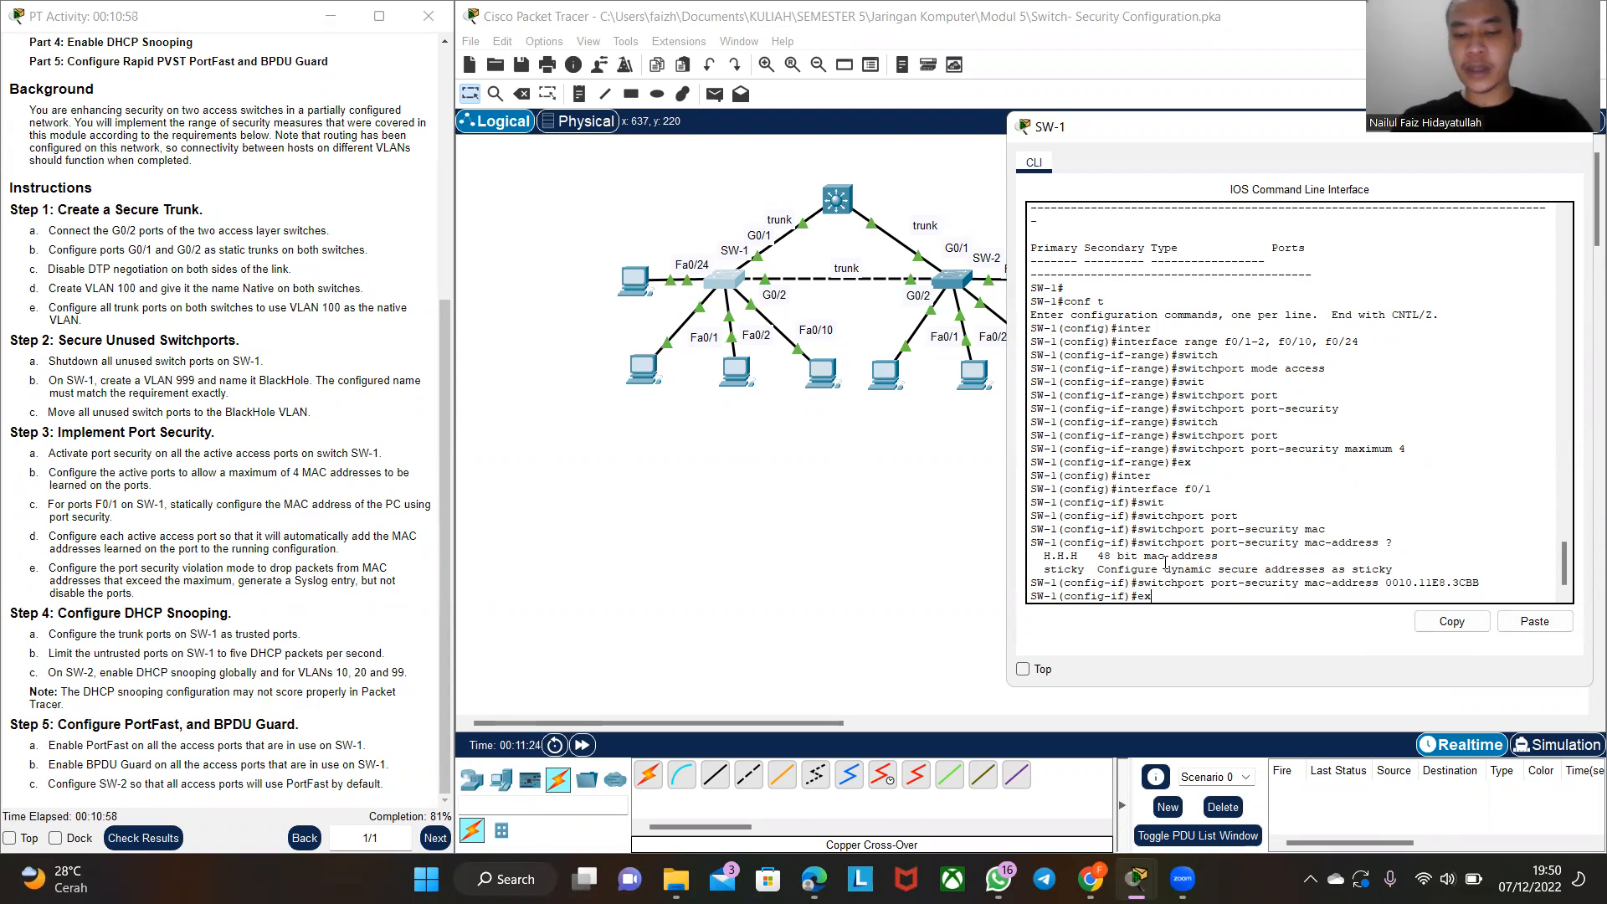
pyautogui.press('Return')
# - Recall the earlier interface range command to reselect SW-1 ports f0/1-2, f0/10 and f0/24 for configuration
pyautogui.write('inte')
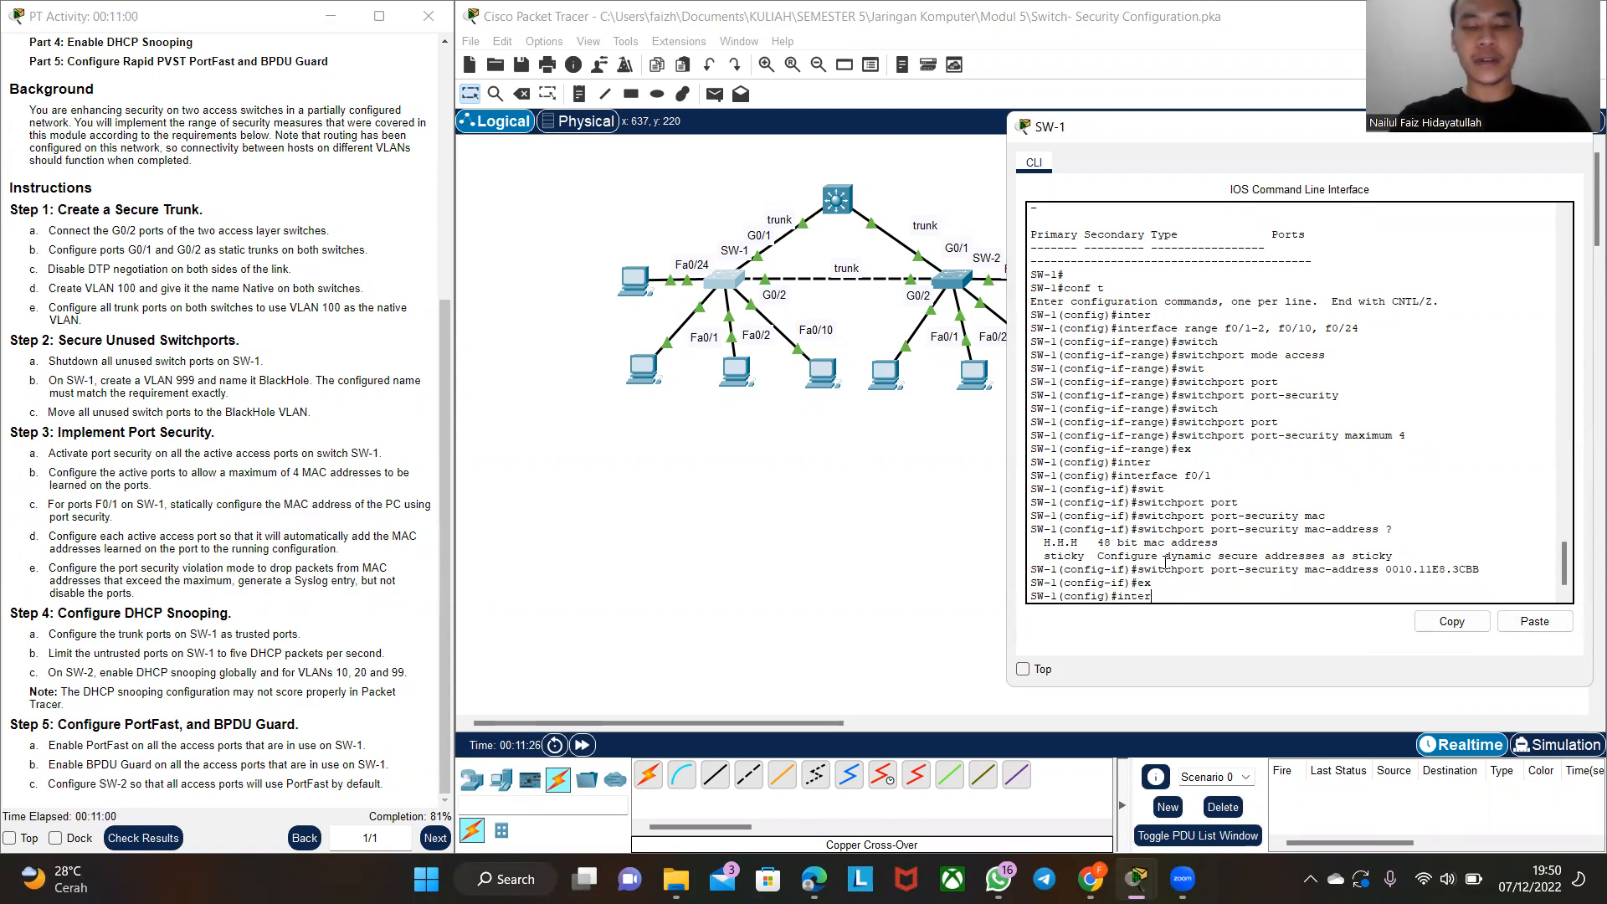
pyautogui.write('r')
pyautogui.press('Tab')
pyautogui.press('Up')
pyautogui.press('Up')
pyautogui.press('Up')
pyautogui.press('Up')
pyautogui.press('Up')
pyautogui.press('Up')
pyautogui.press('Up')
pyautogui.press('Up')
pyautogui.press('Up')
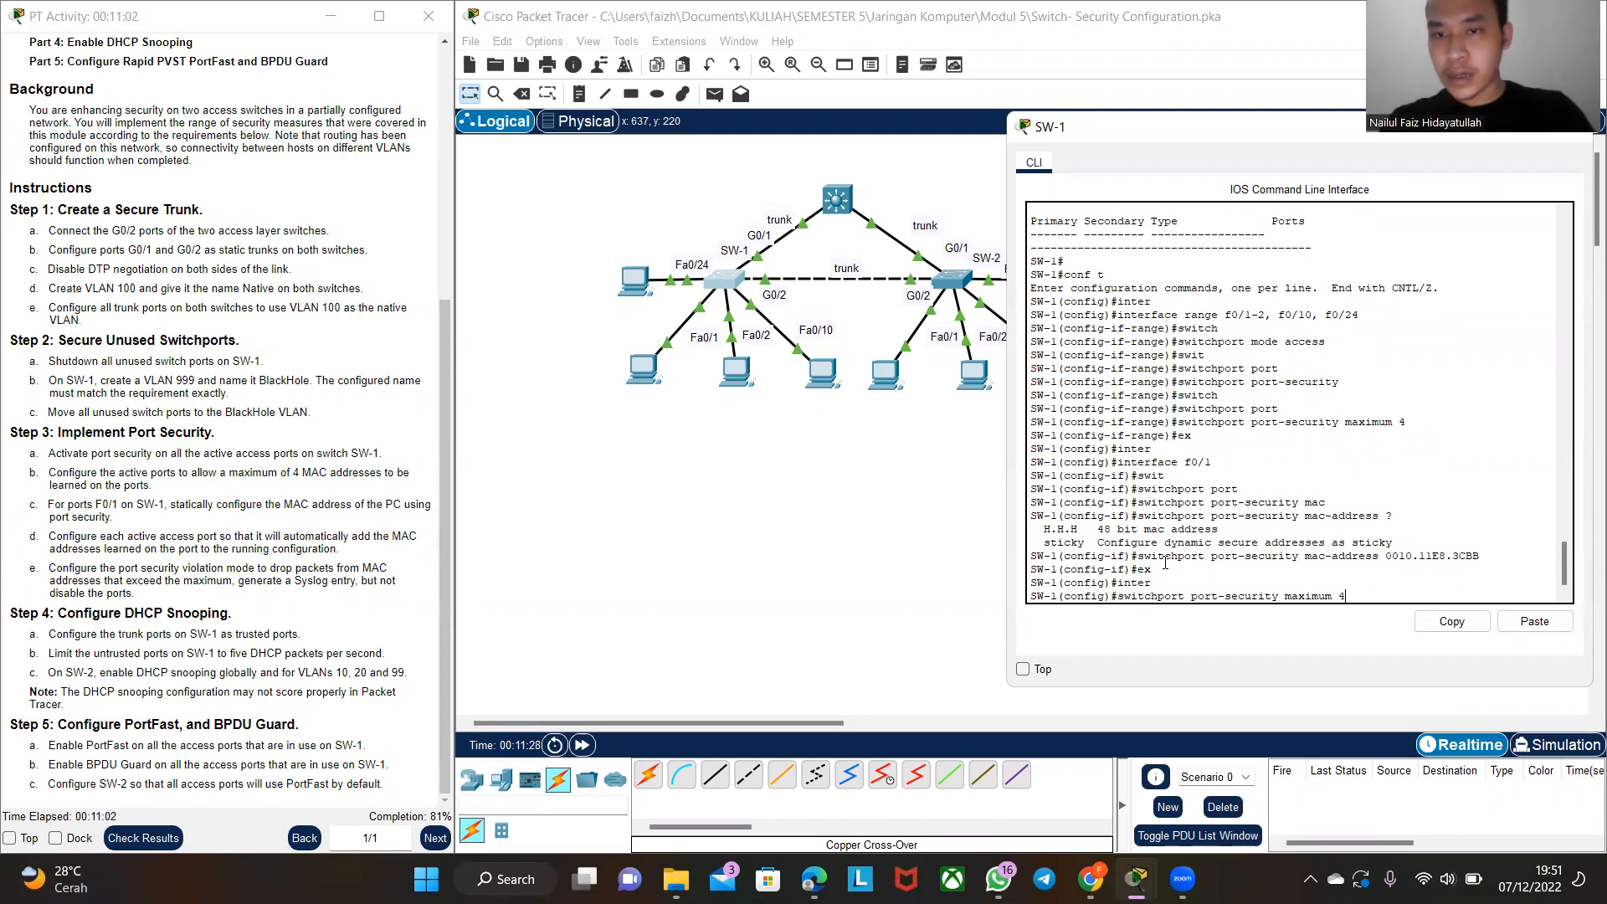
pyautogui.press('Down')
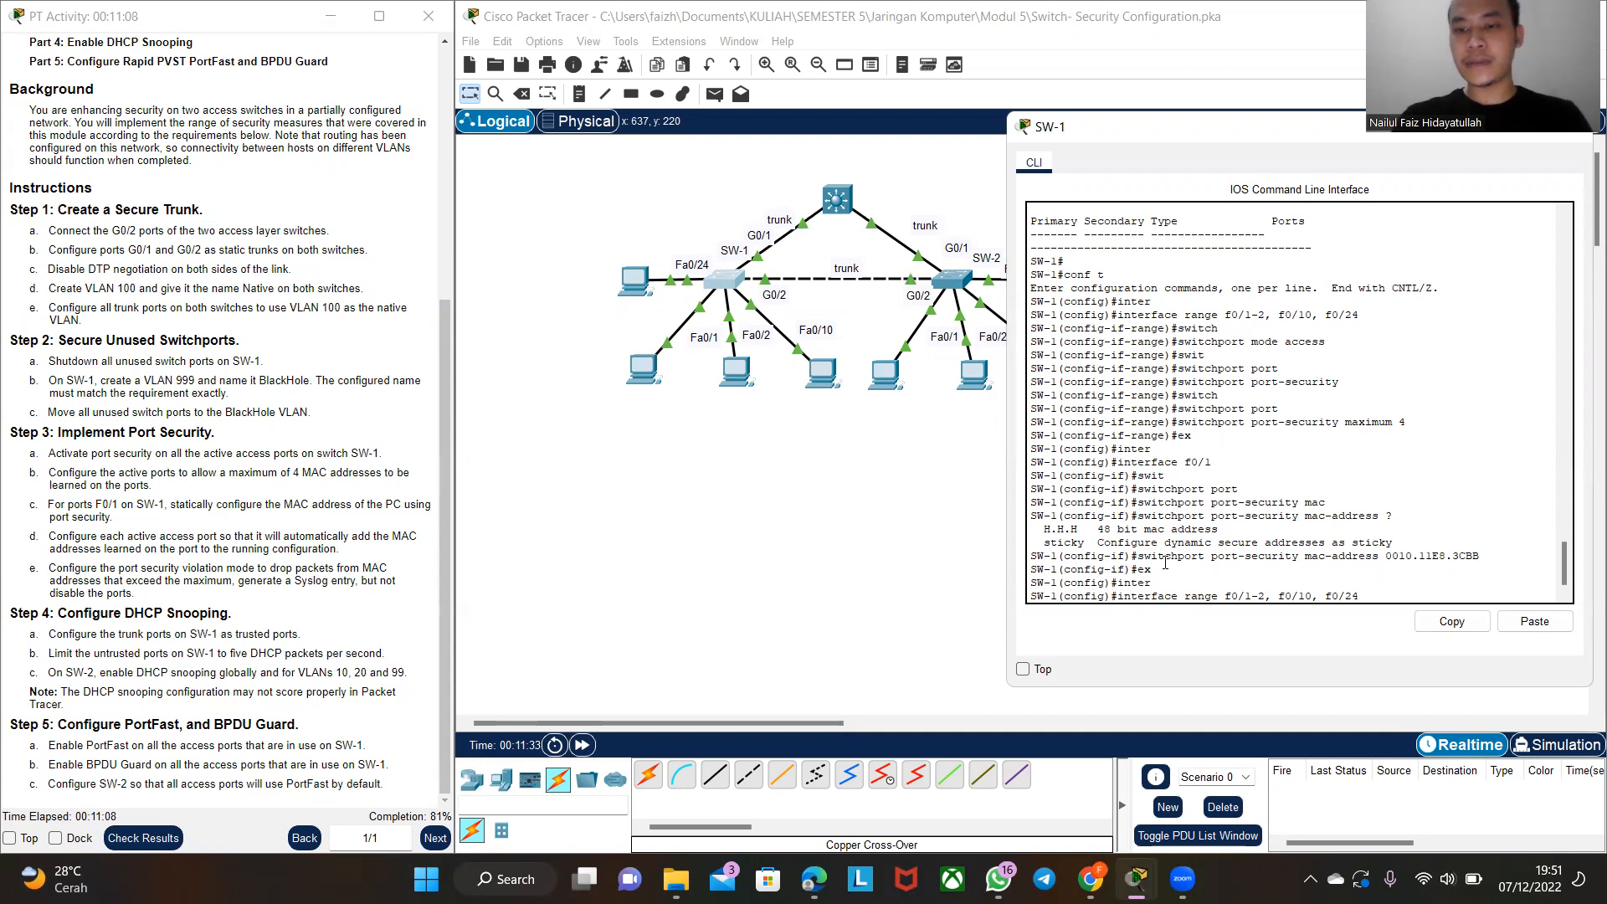
pyautogui.press('Return')
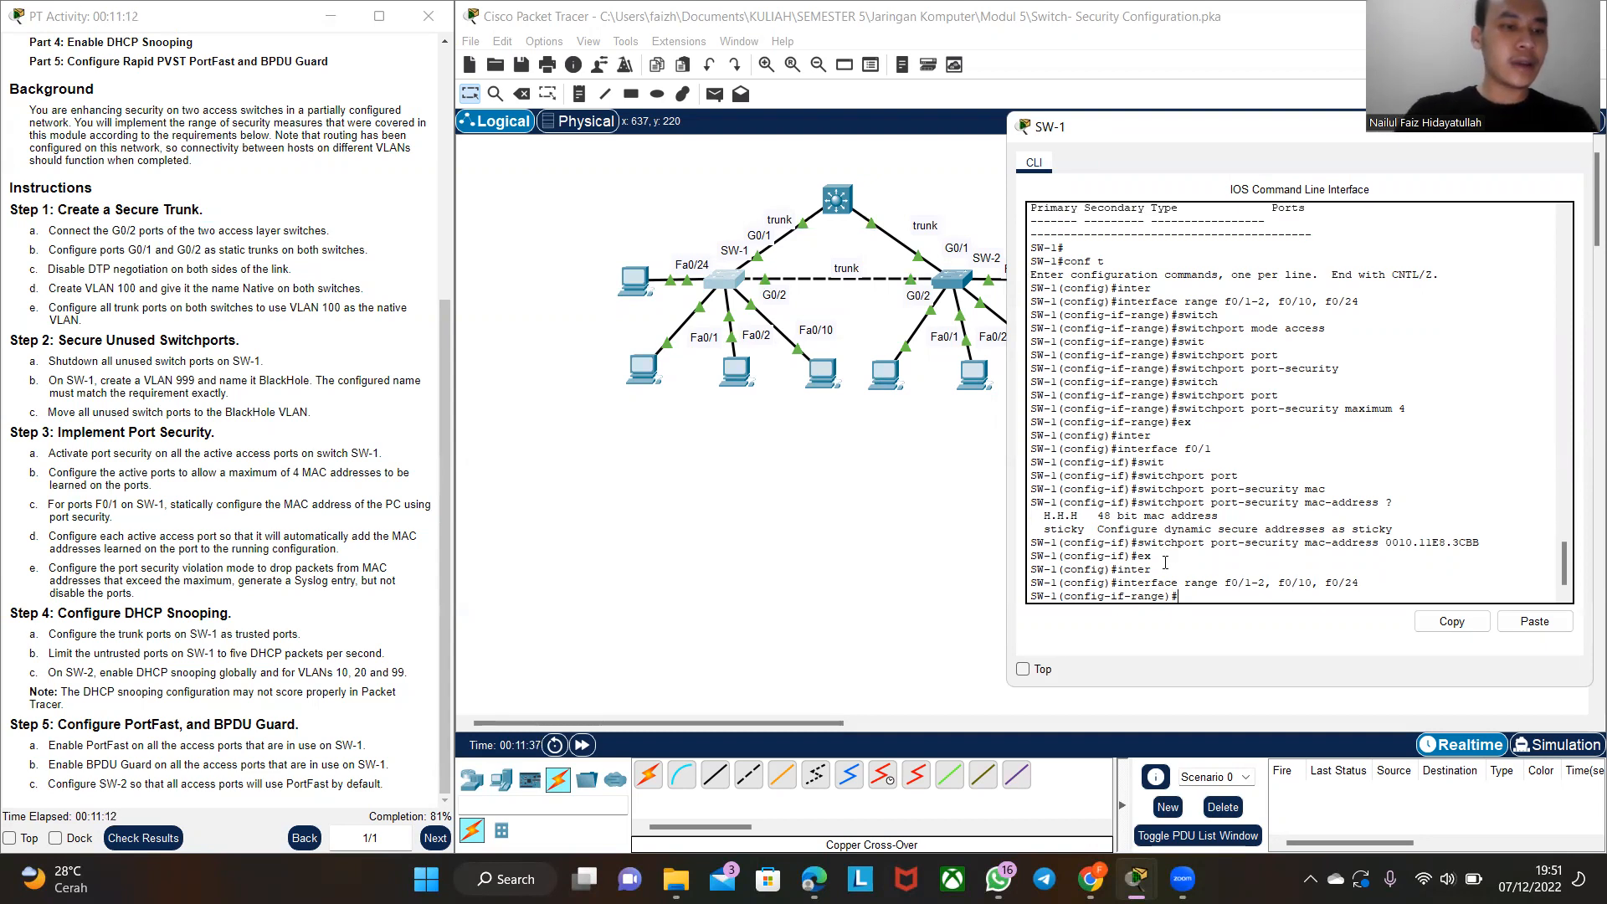
# - Enable sticky MAC address learning on the selected ports with switchport port-security mac-address sticky, and leave the interface range
pyautogui.write('switch')
pyautogui.press('Tab')
pyautogui.write('port port')
pyautogui.press('Tab')
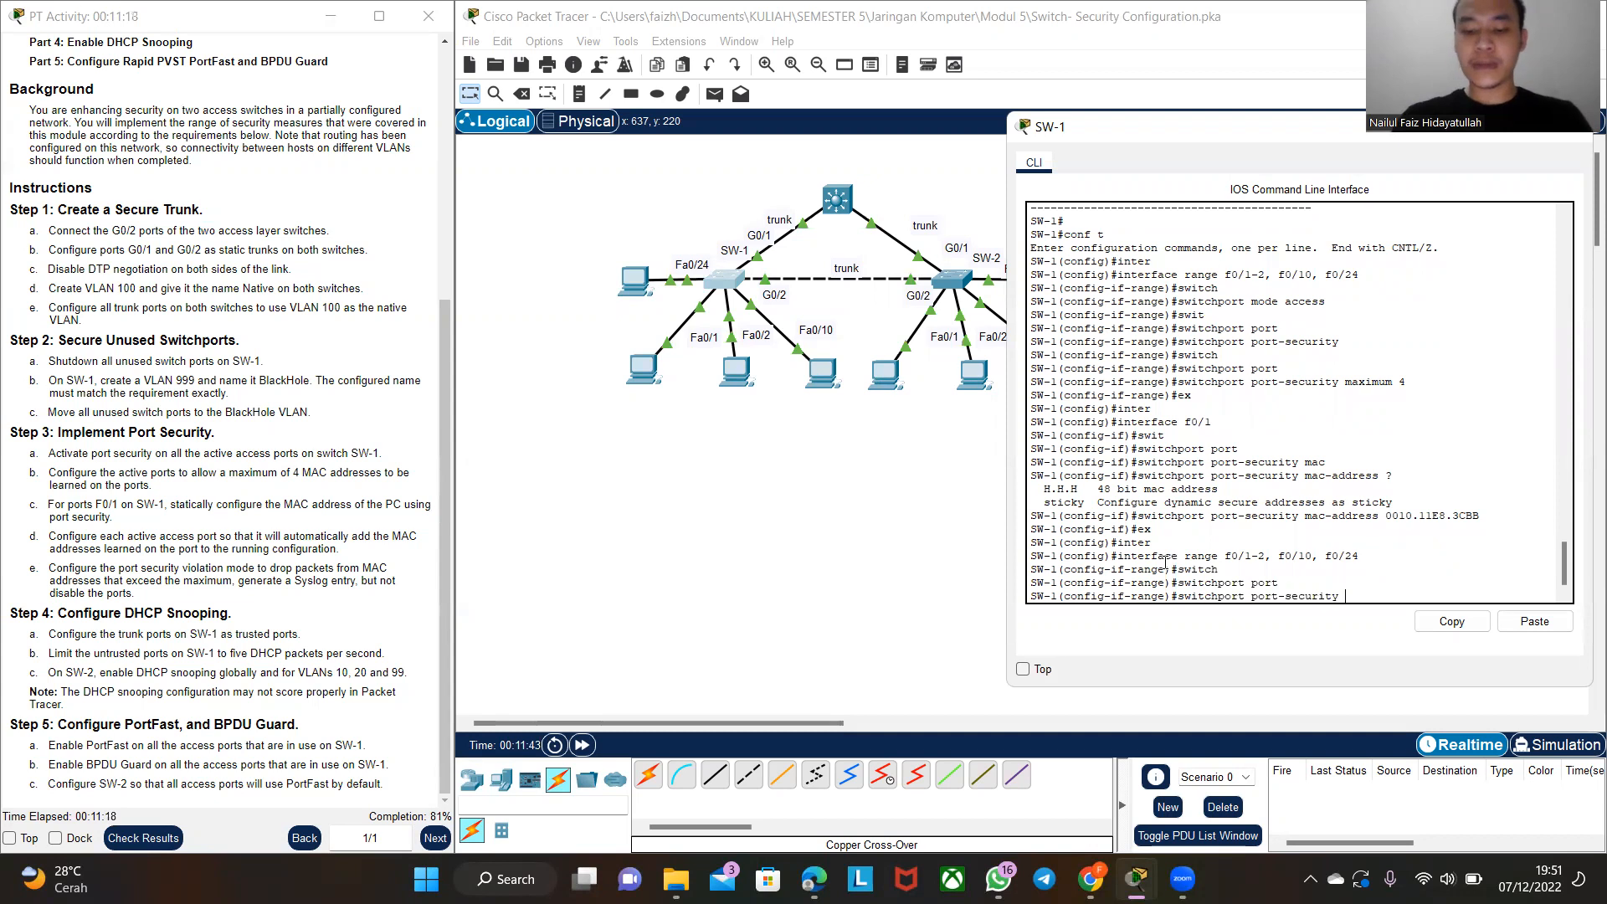
pyautogui.write('?')
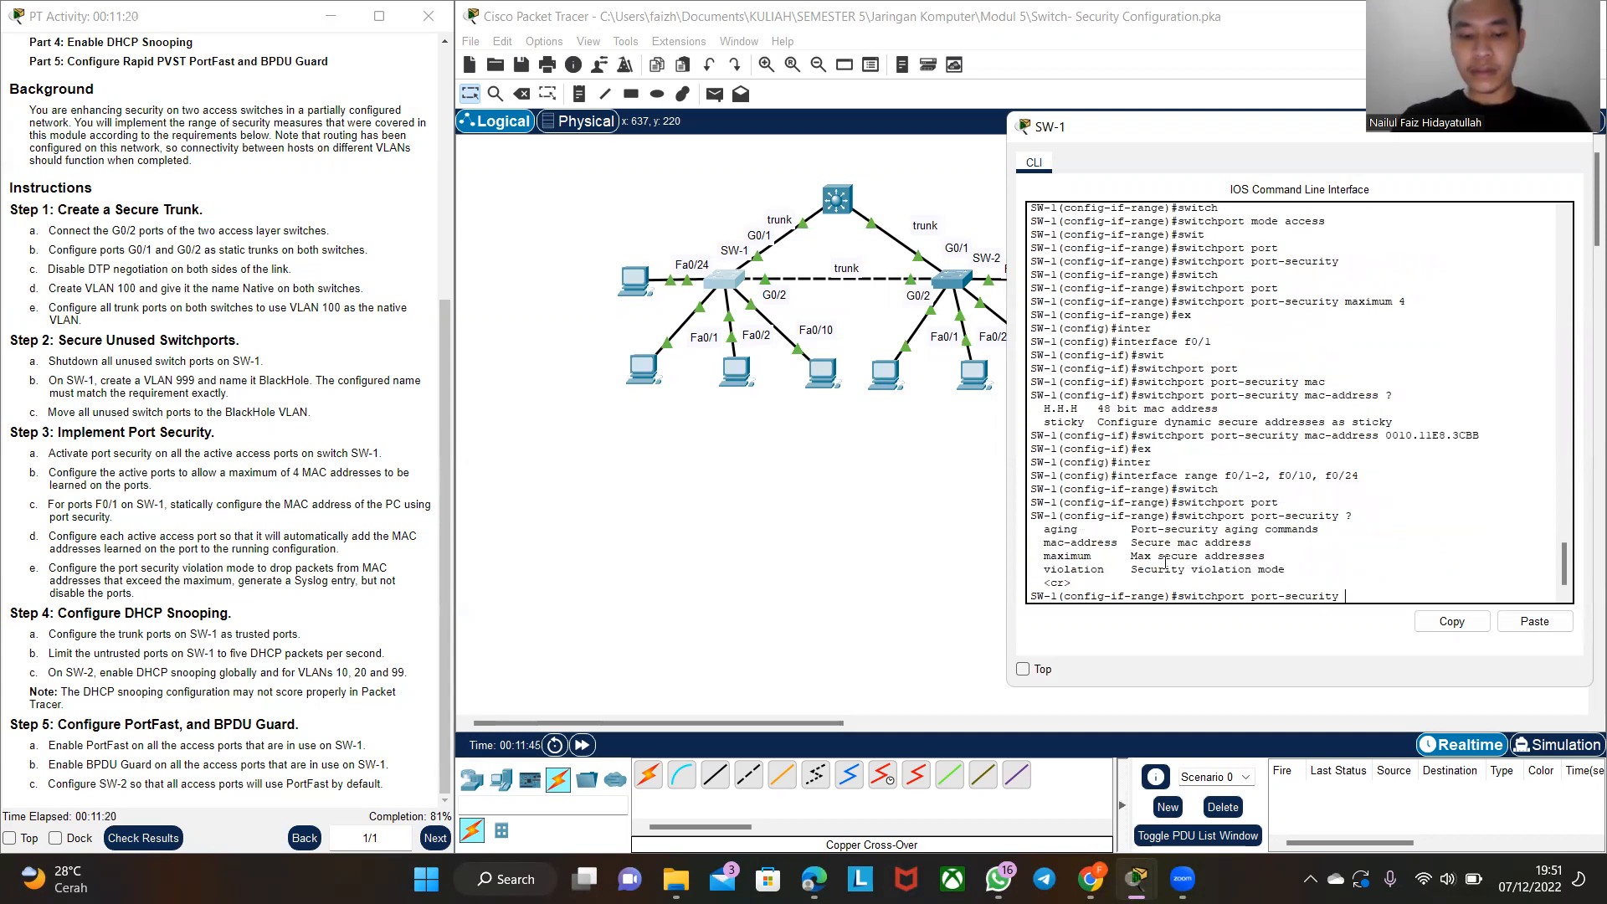
pyautogui.write('mac')
pyautogui.press('Tab')
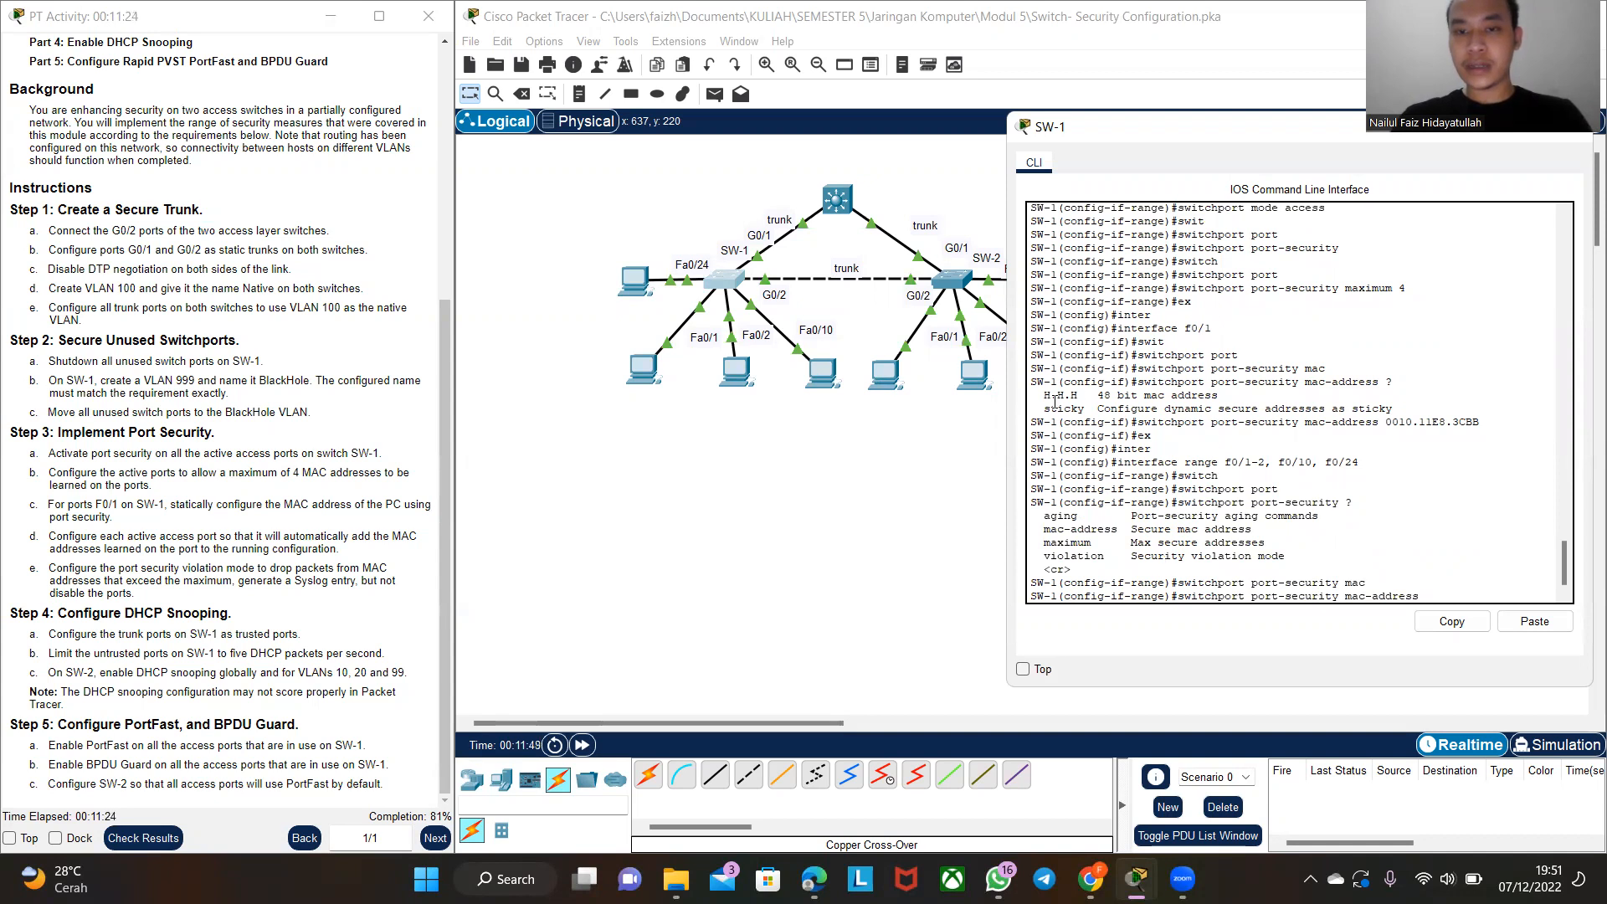
pyautogui.moveTo(1042, 396); pyautogui.dragTo(1392, 409)
pyautogui.click(1450, 597)
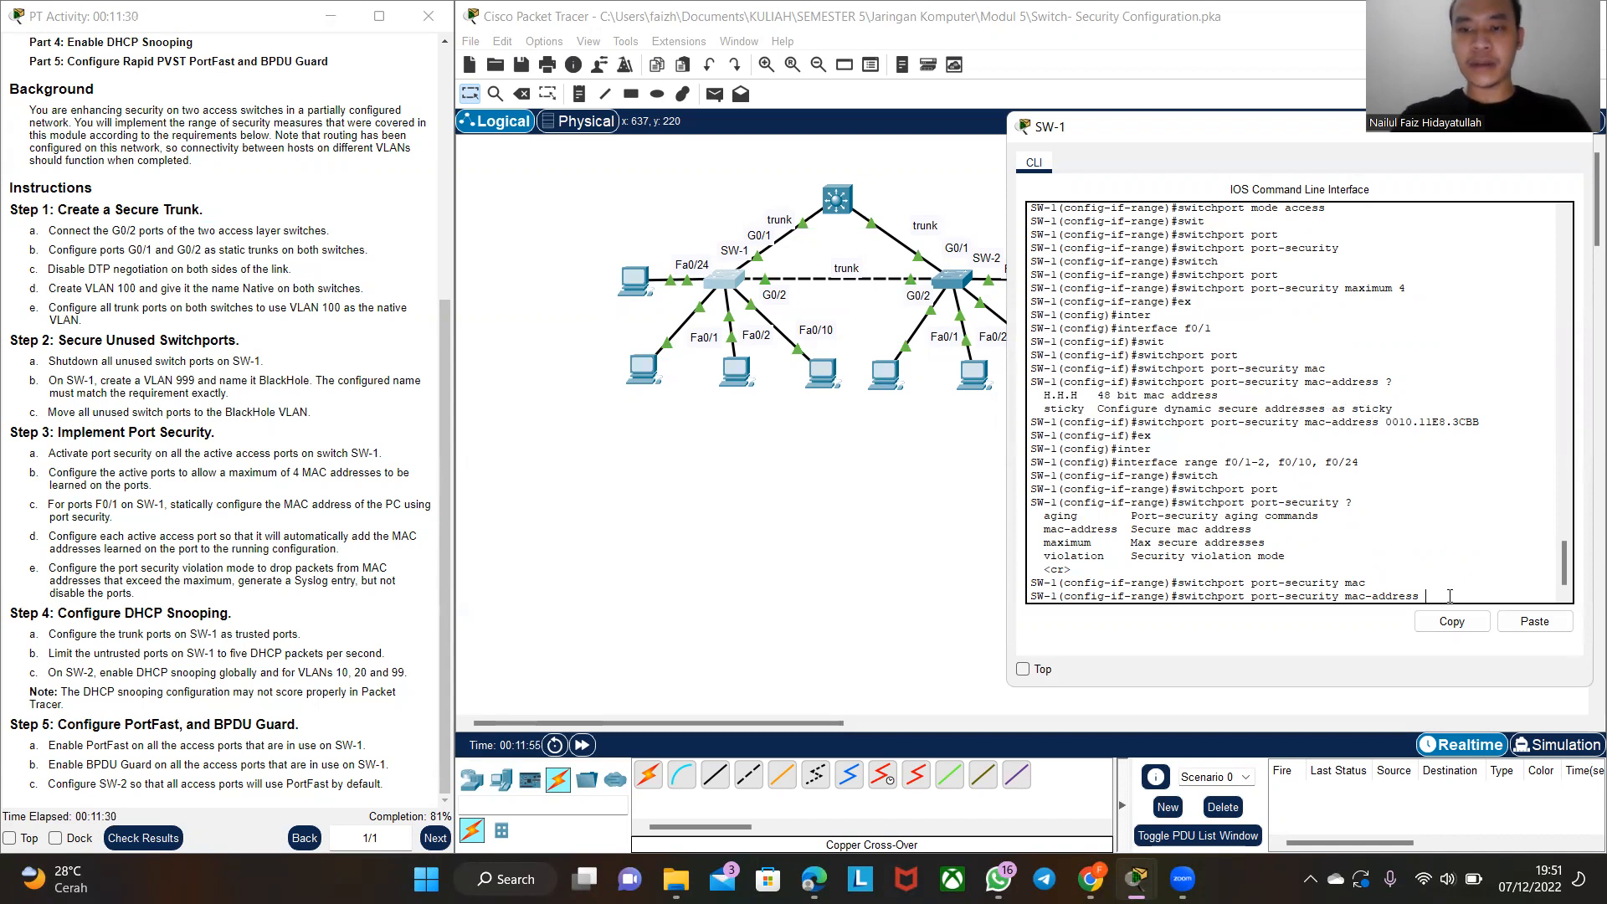
pyautogui.write('sti')
pyautogui.press('Tab')
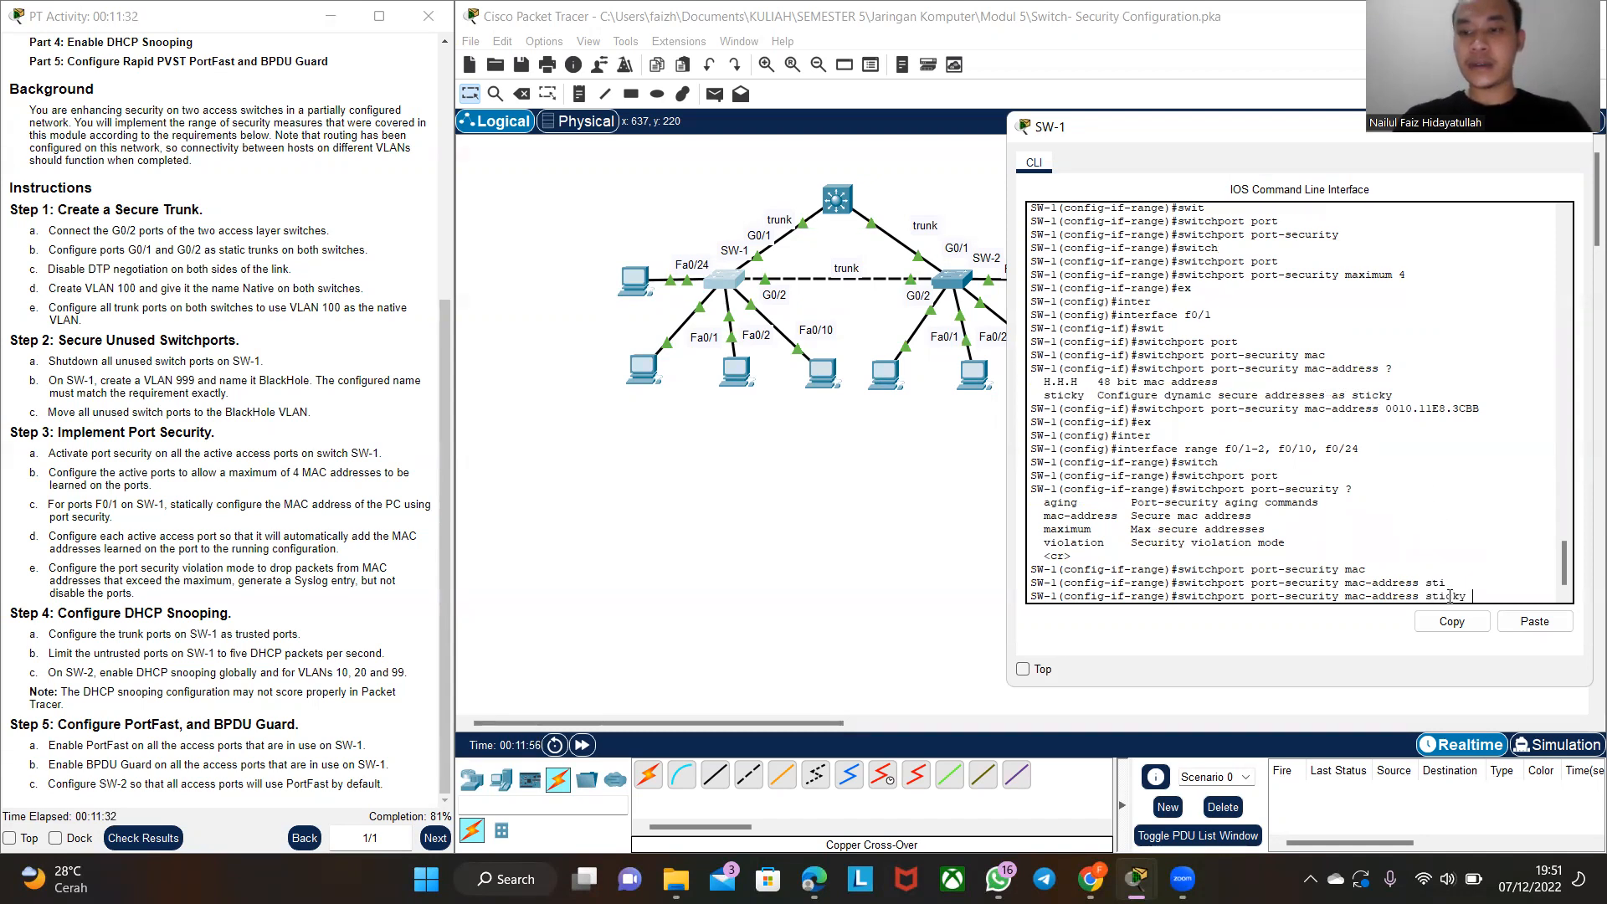
pyautogui.press('Return')
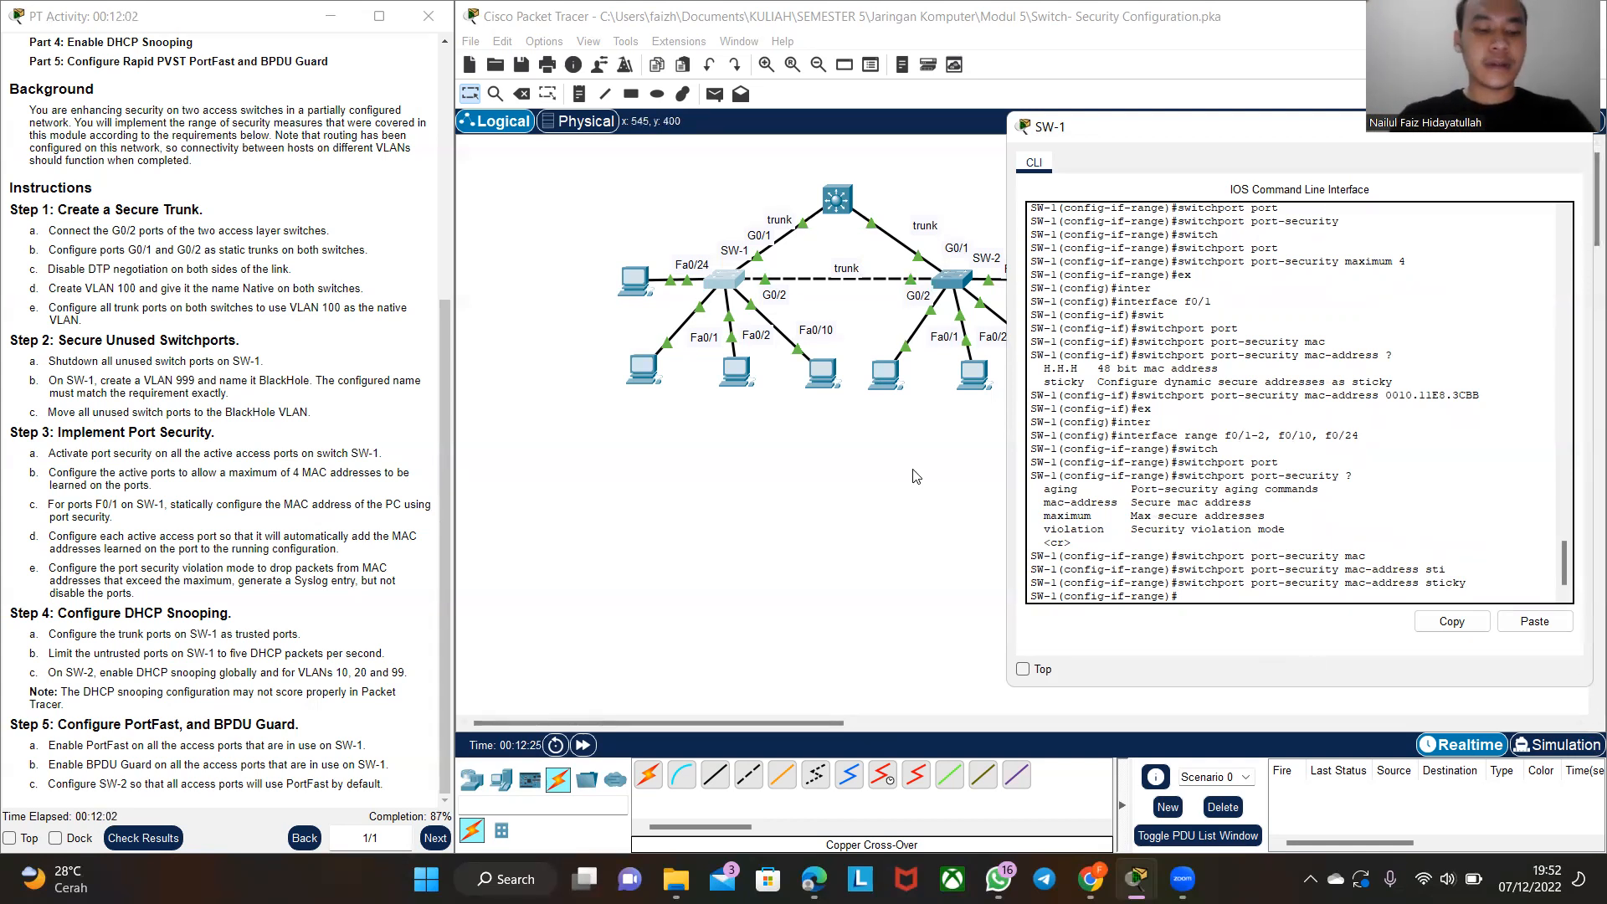
pyautogui.write('ex')
pyautogui.press('Return')
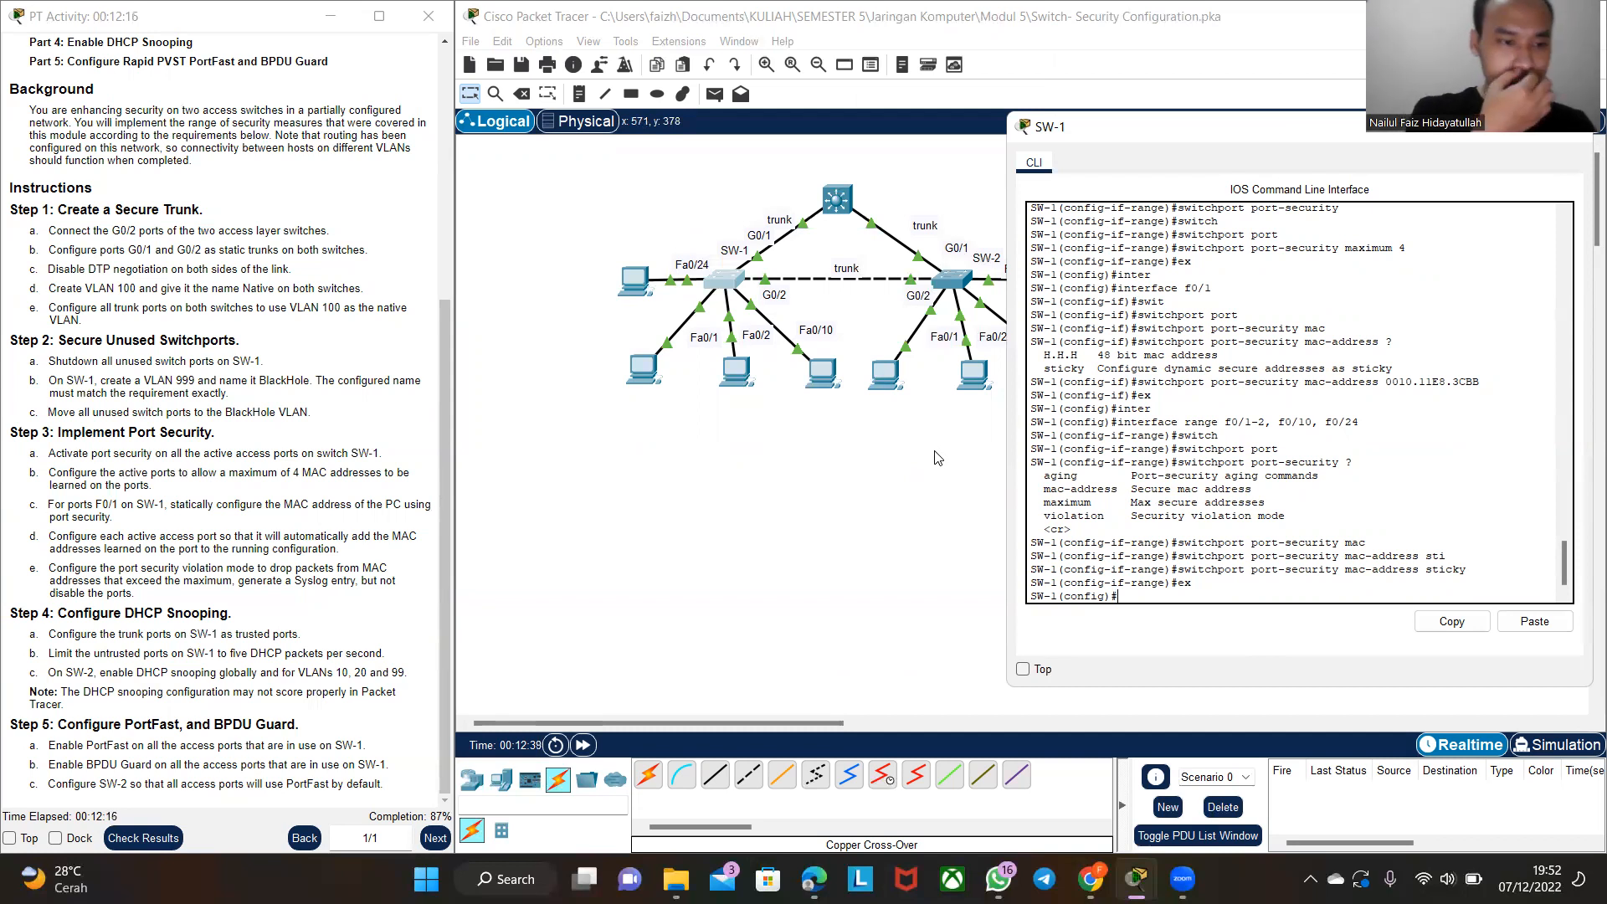
# - Reselect SW-1's ports f0/1-2, f0/10 and f0/24 as an interface range and list the available switchport port-security options
pyautogui.write('ex')
pyautogui.press('Up')
pyautogui.press('Return')
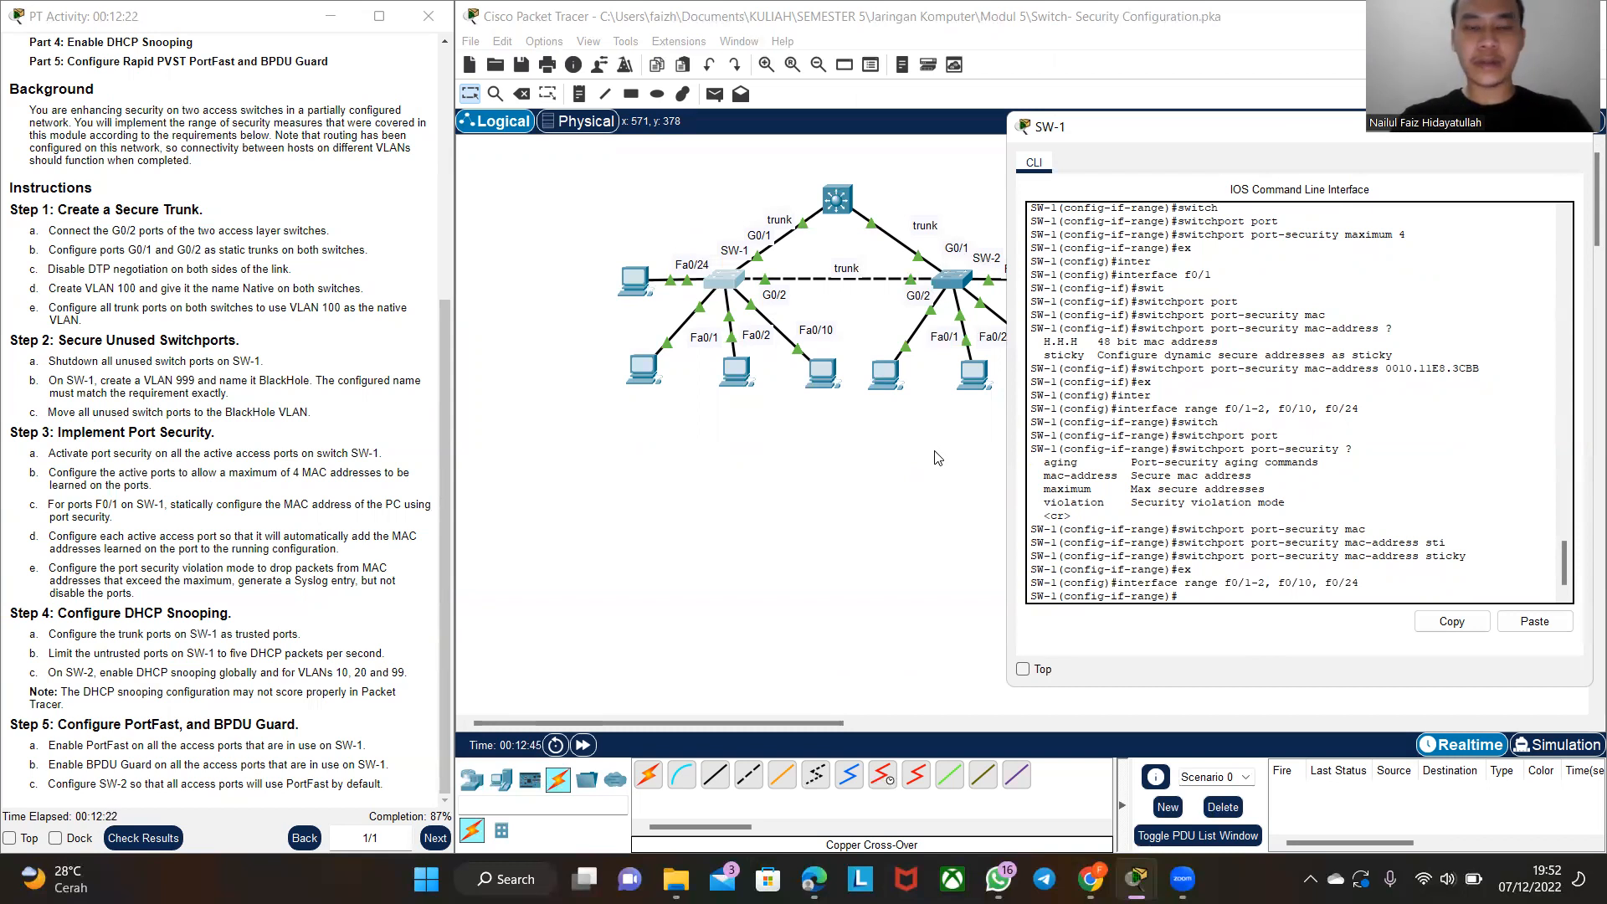
pyautogui.write('switc')
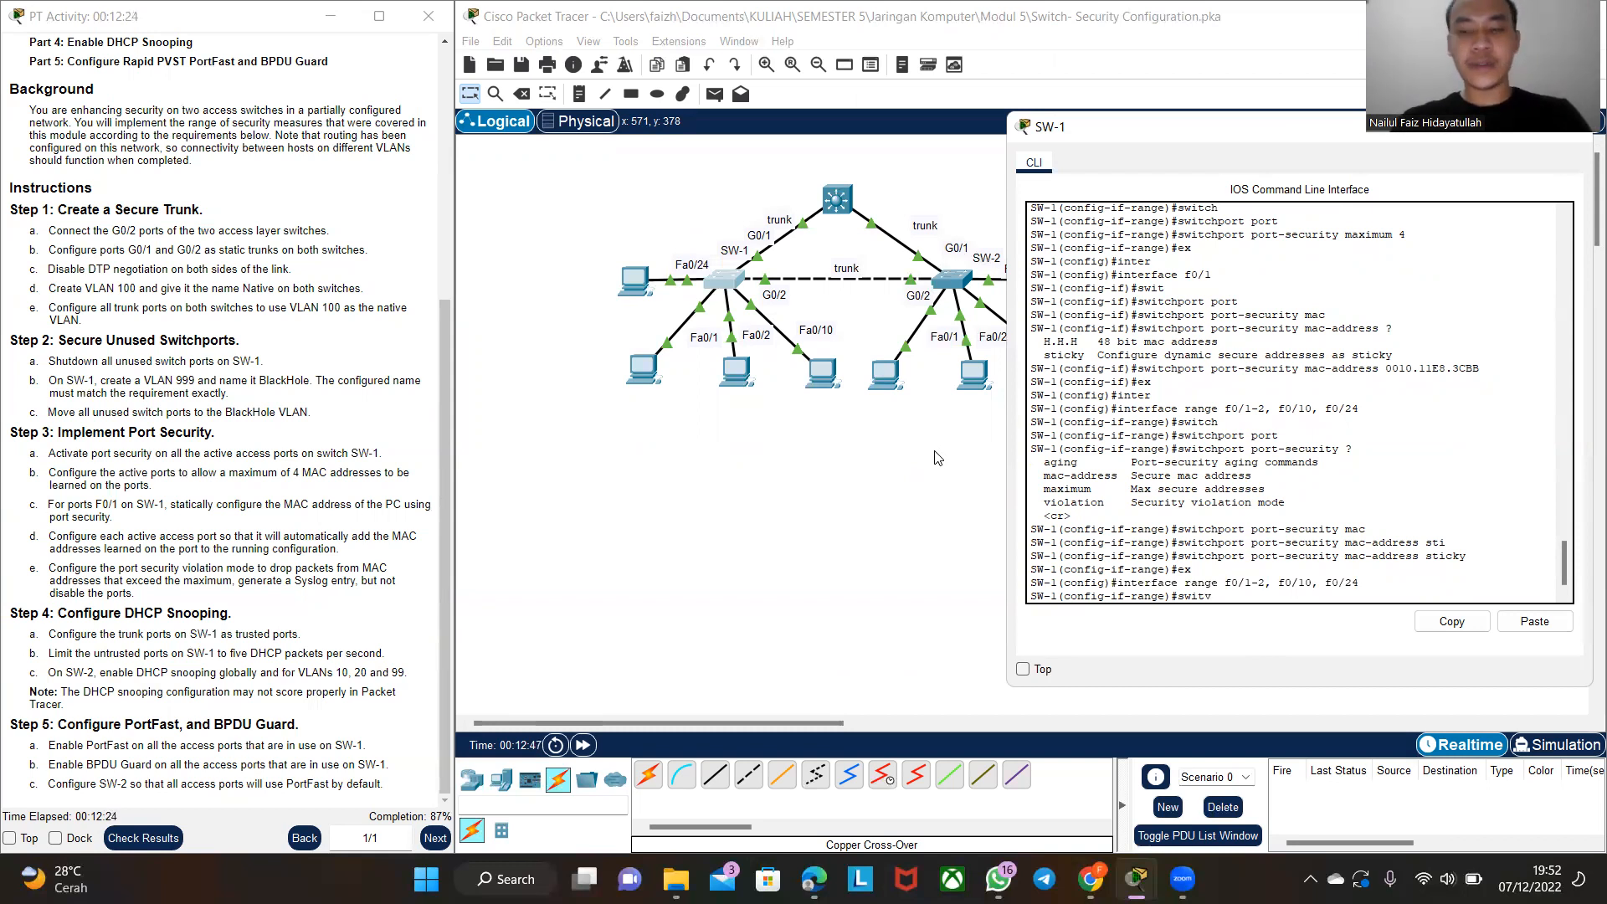
pyautogui.press('Tab')
pyautogui.write('port')
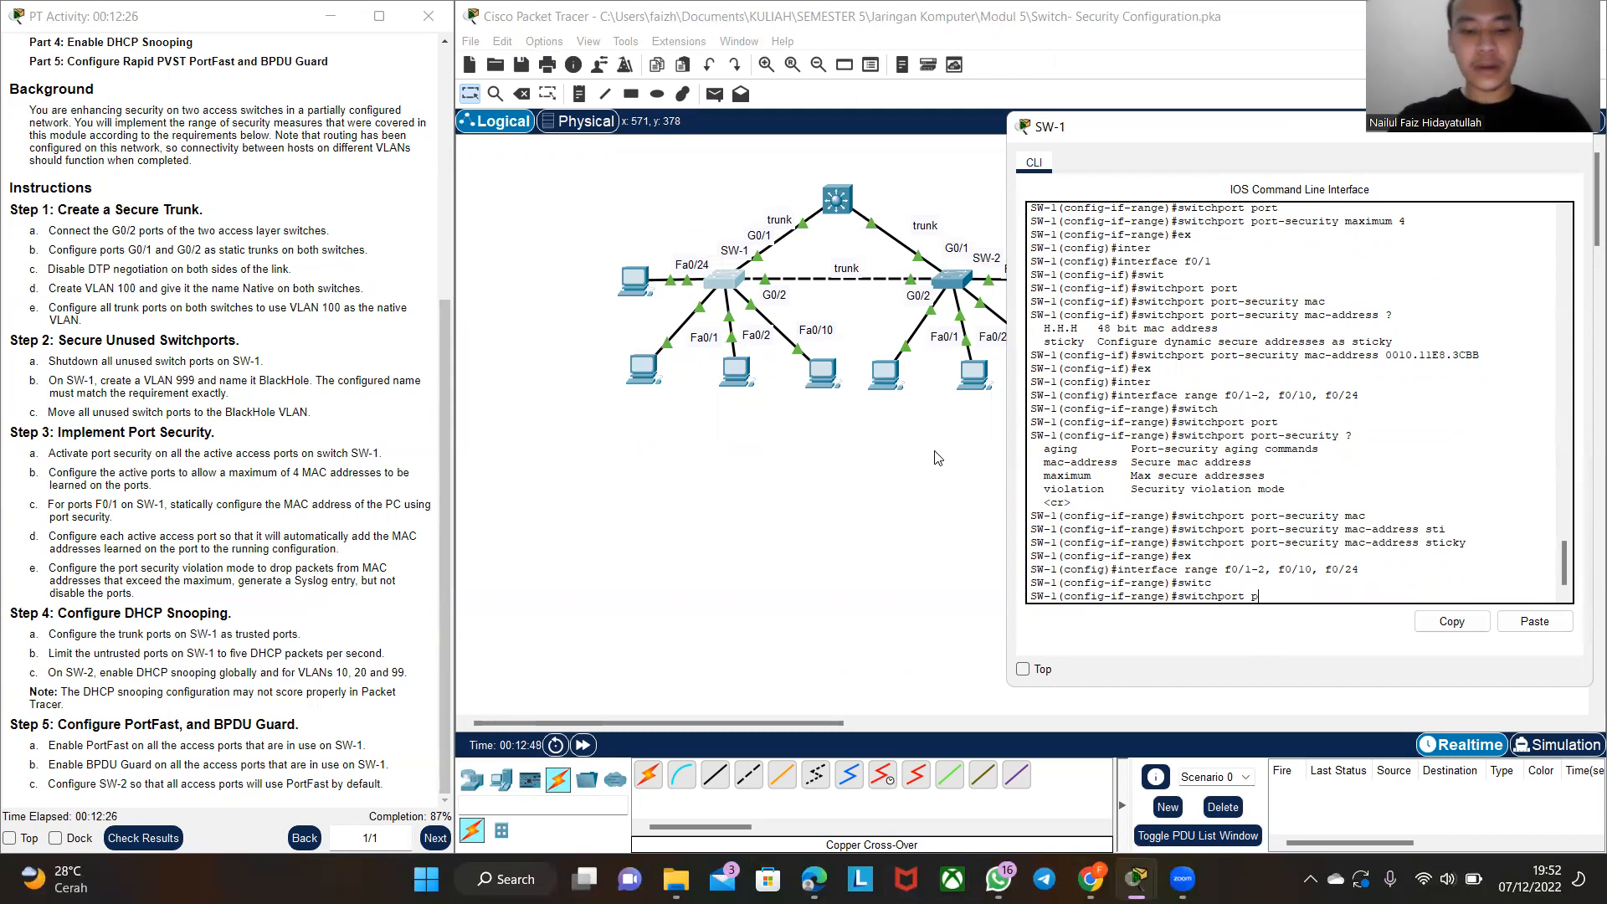
pyautogui.press('Tab')
pyautogui.write('v')
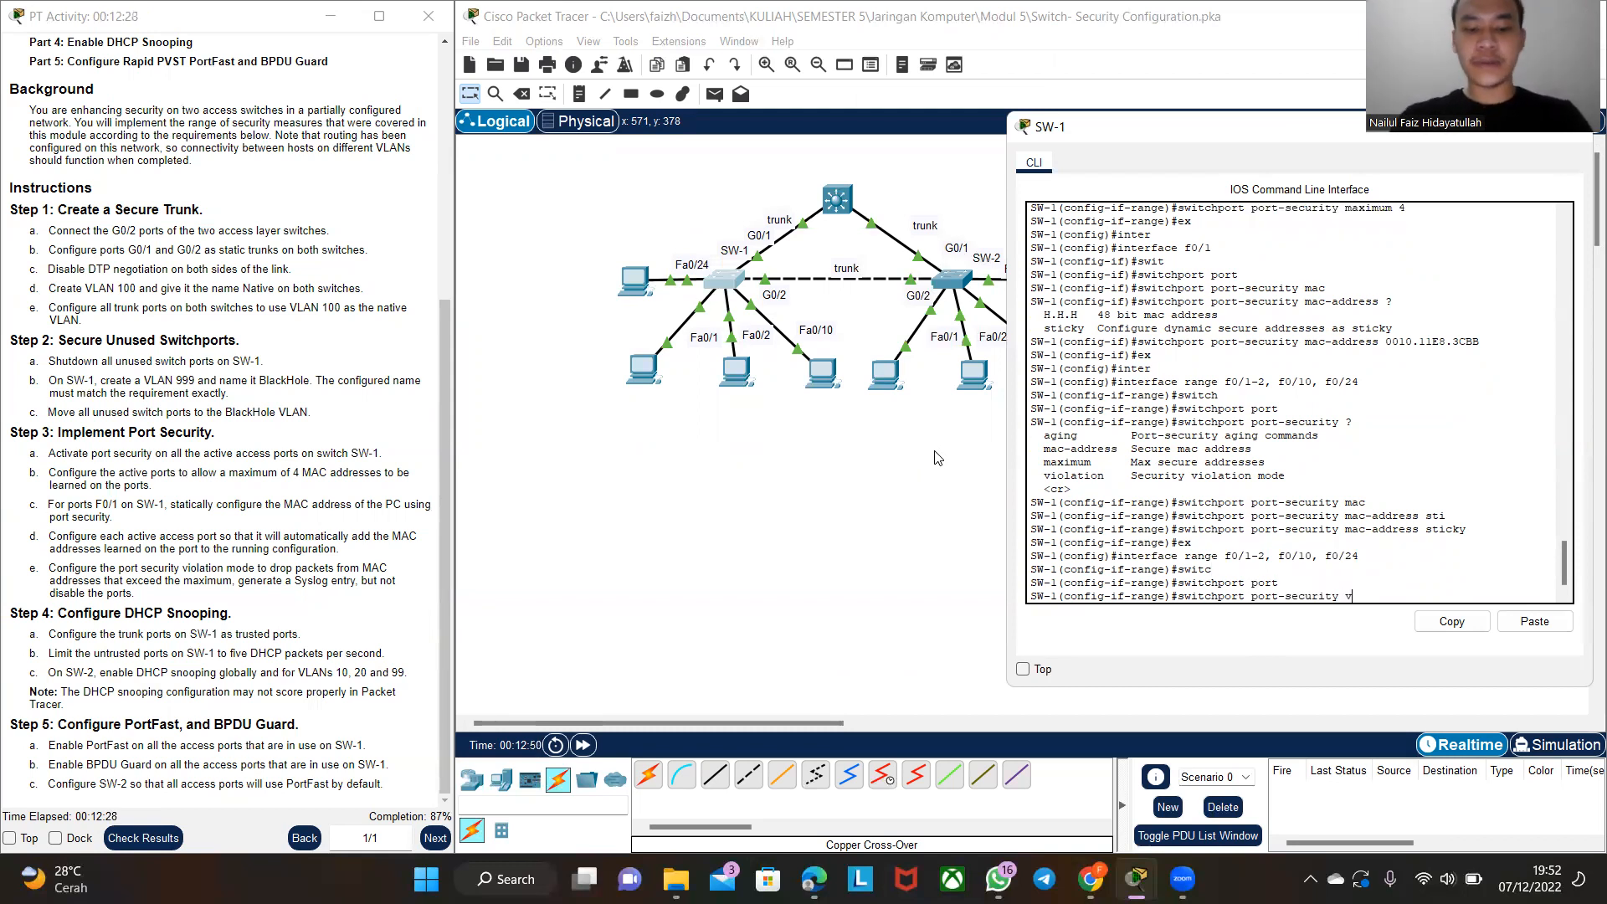
pyautogui.write('?')
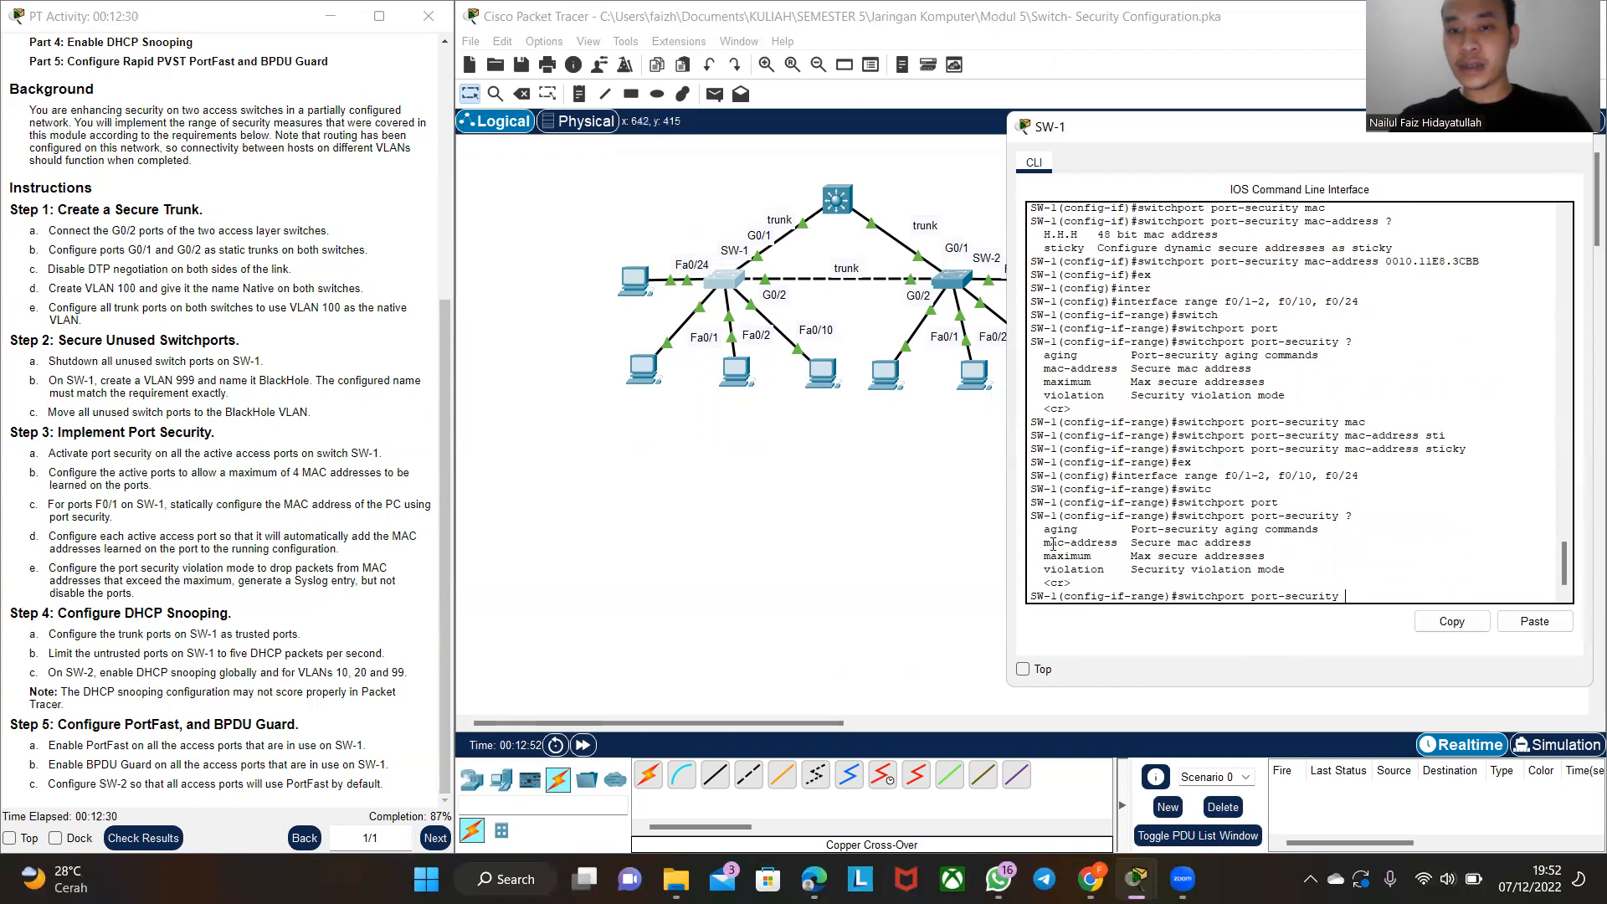
pyautogui.moveTo(1046, 576); pyautogui.dragTo(1291, 575)
pyautogui.click(1368, 596)
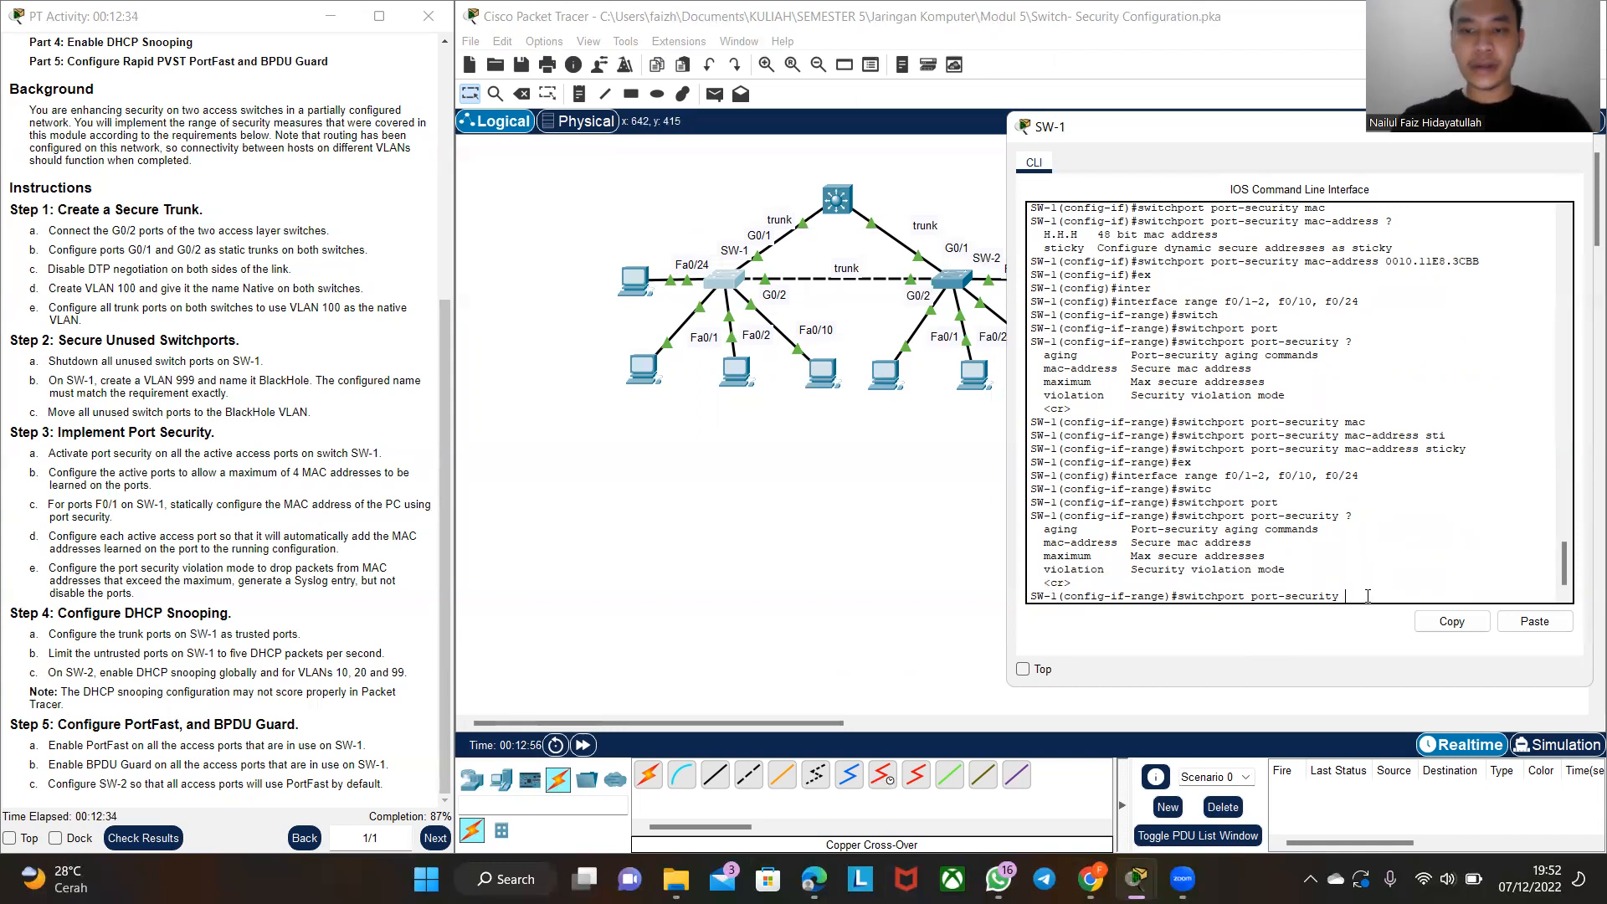
# - List the port-security violation modes, set the selected ports to restrict with switchport port-security violation restrict, and exit the interface range
pyautogui.write('viola')
pyautogui.press('Tab')
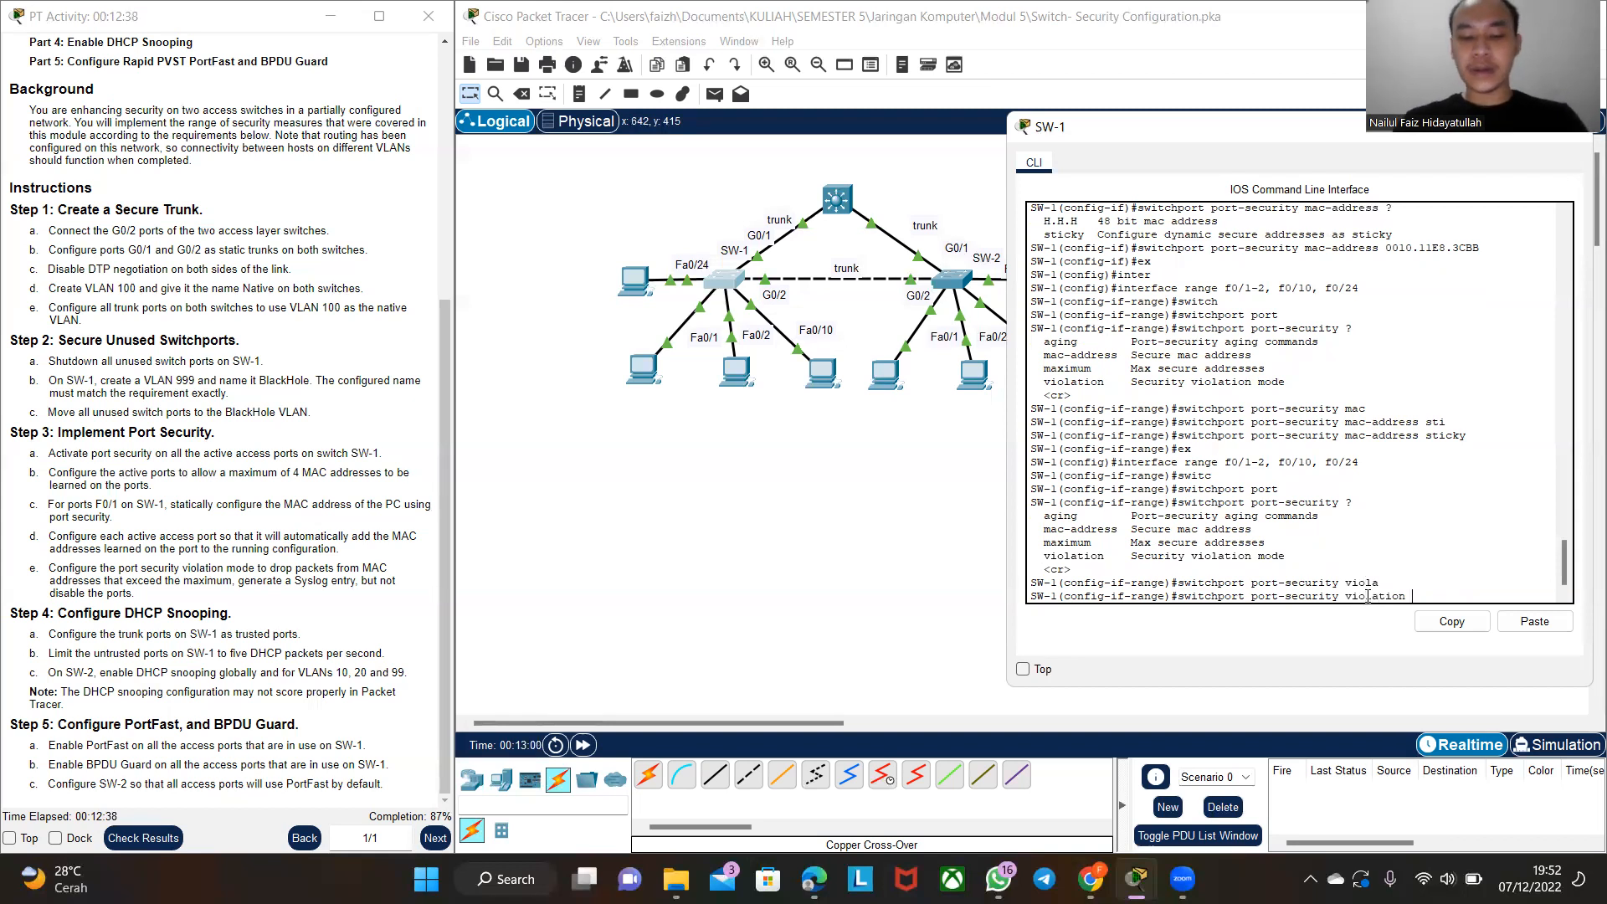
pyautogui.write('?')
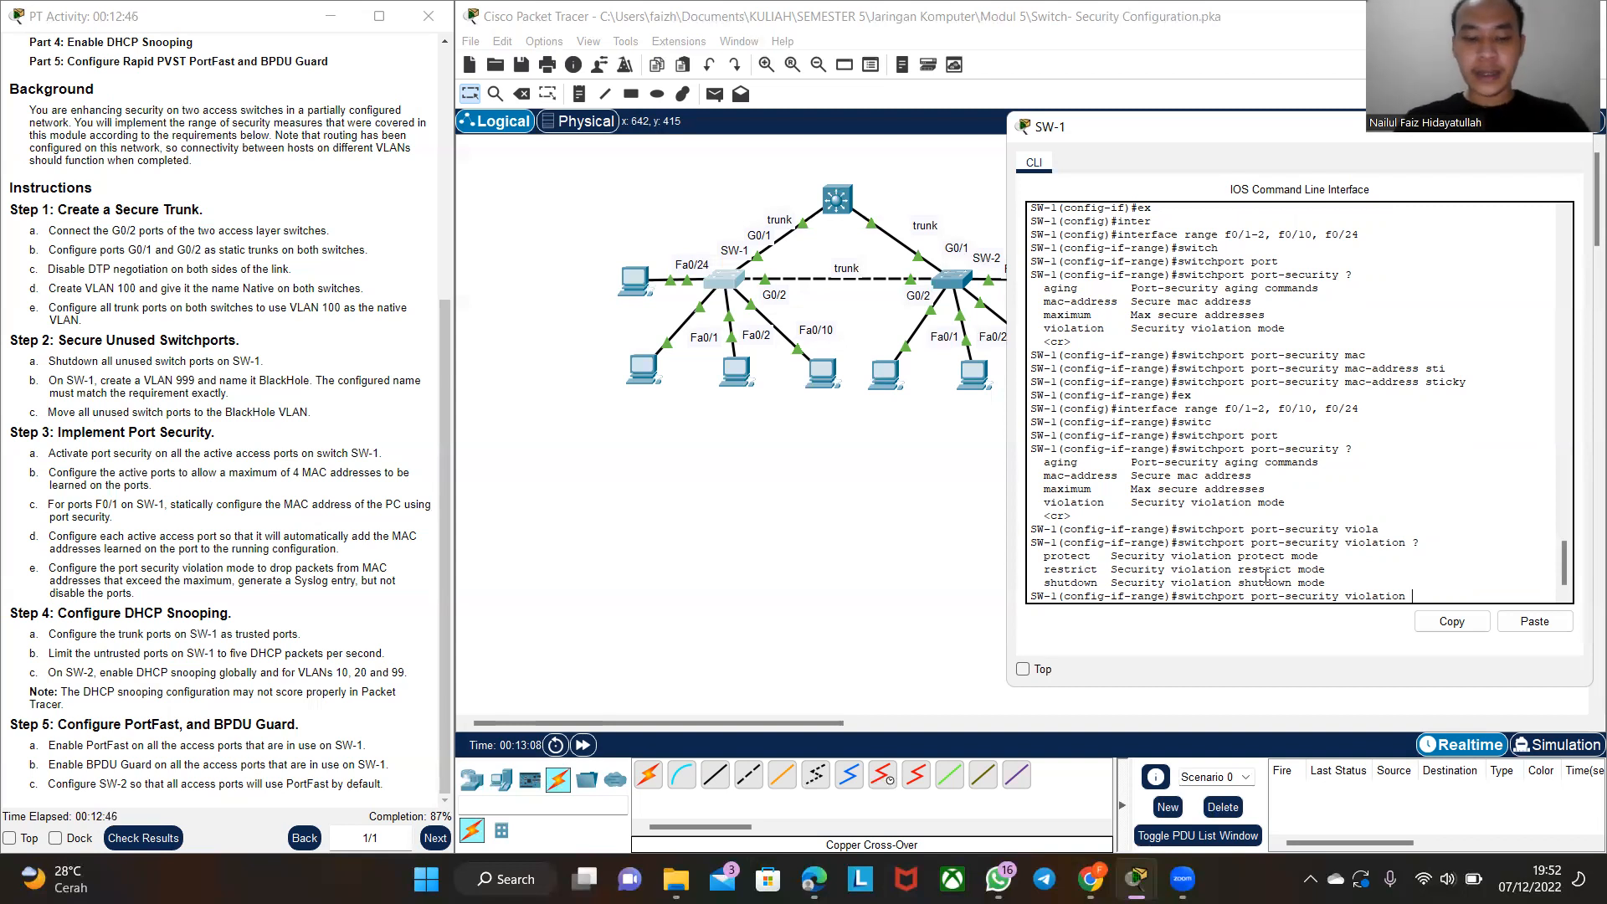
pyautogui.write('restr')
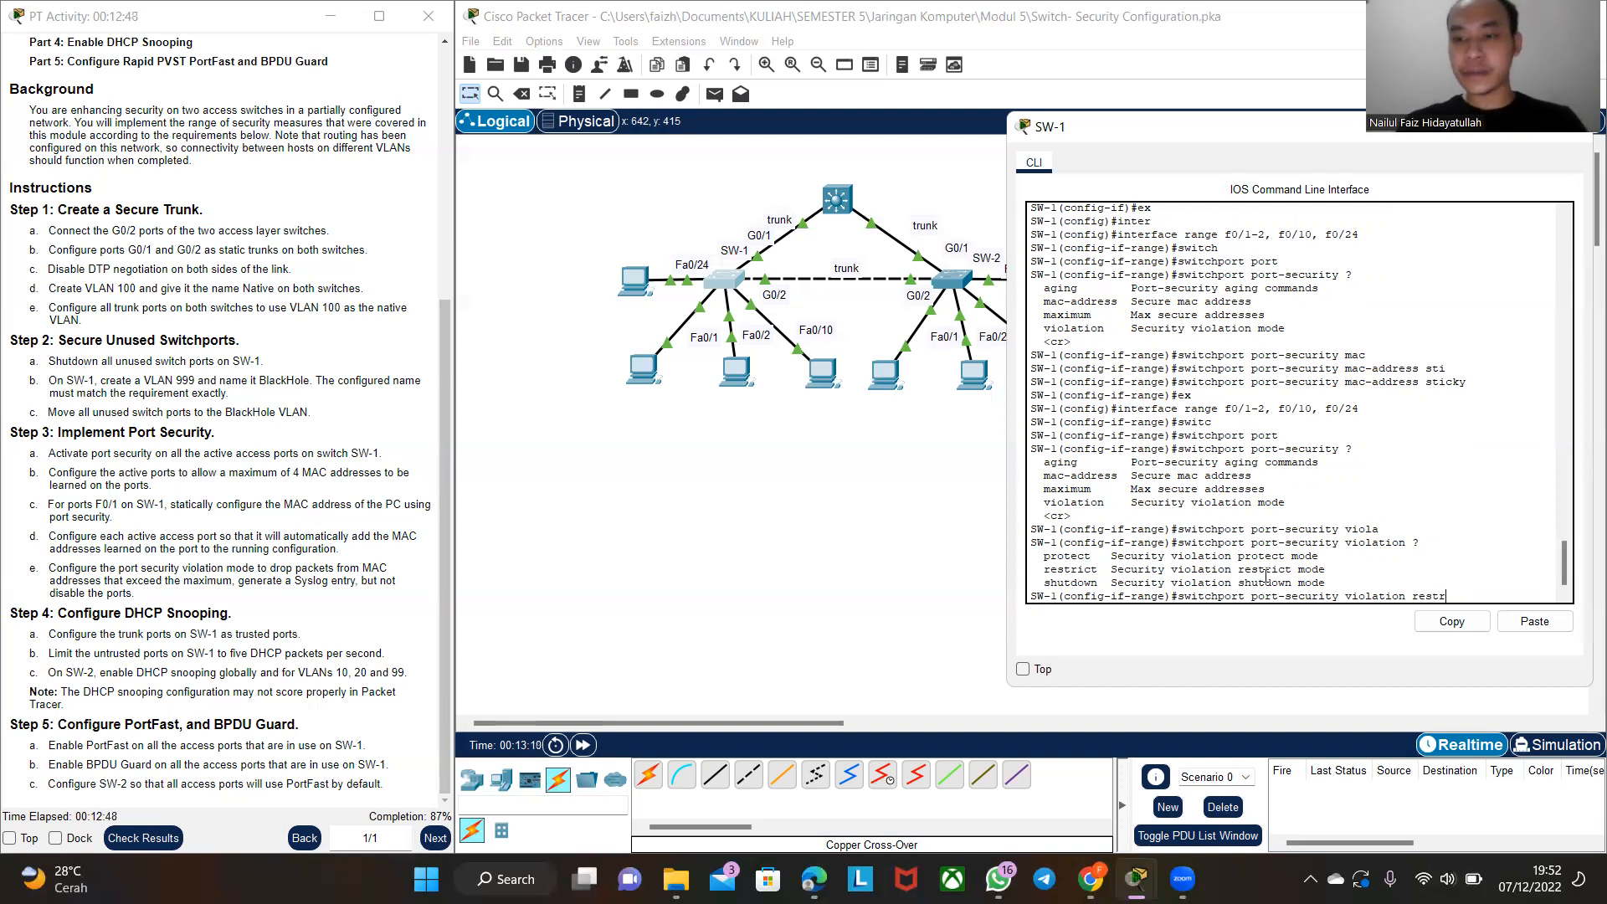
pyautogui.press('Tab')
pyautogui.press('Return')
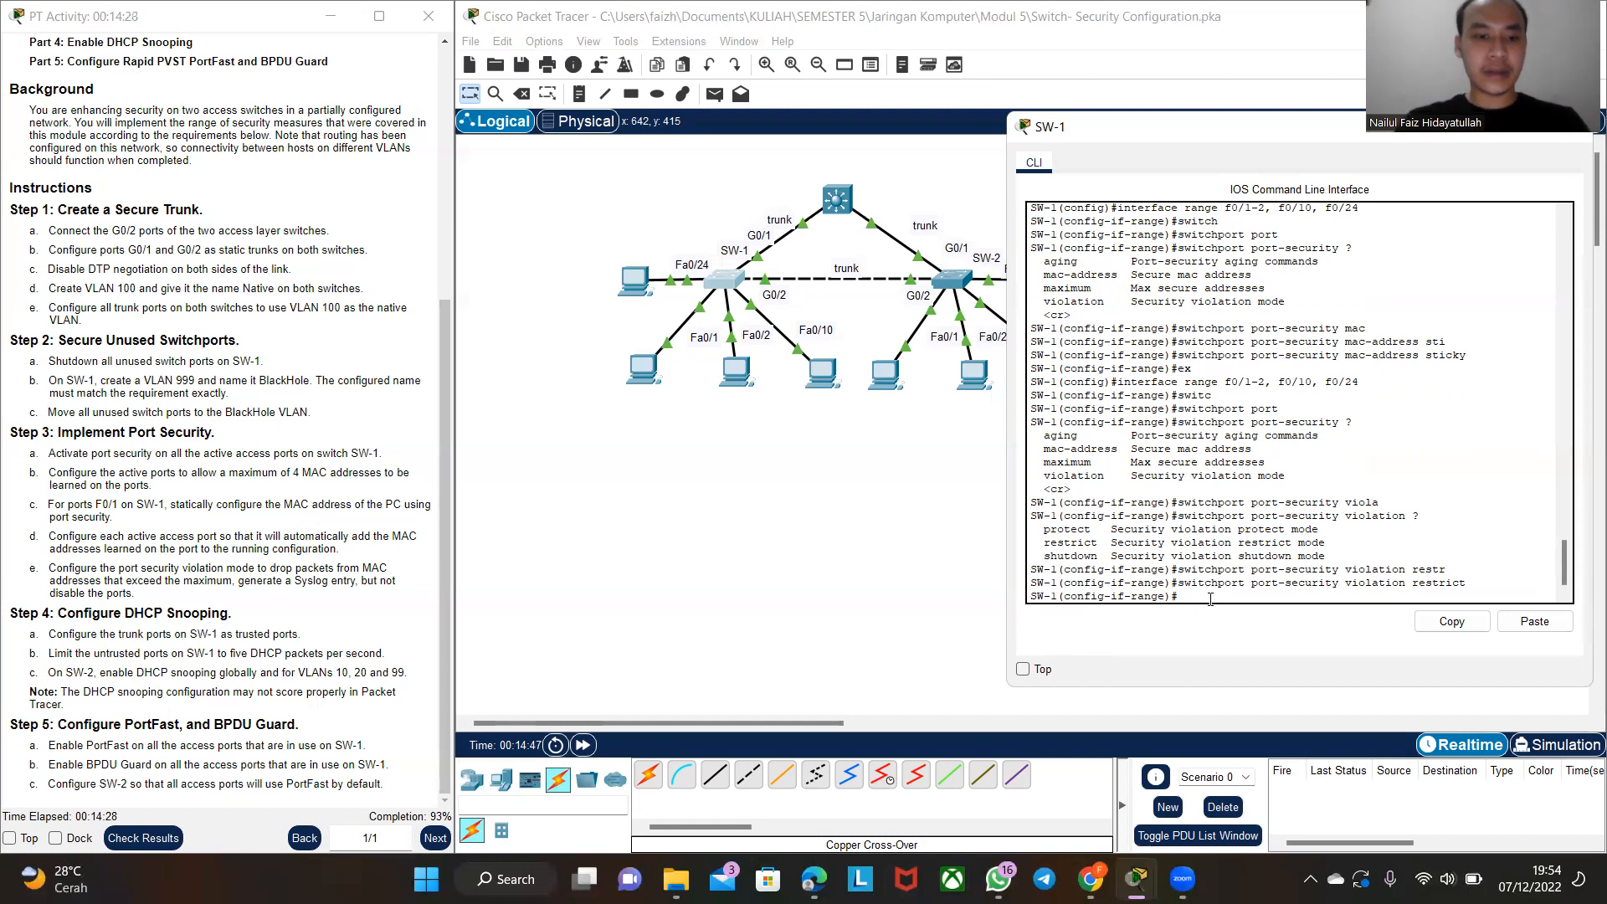
pyautogui.write('x')
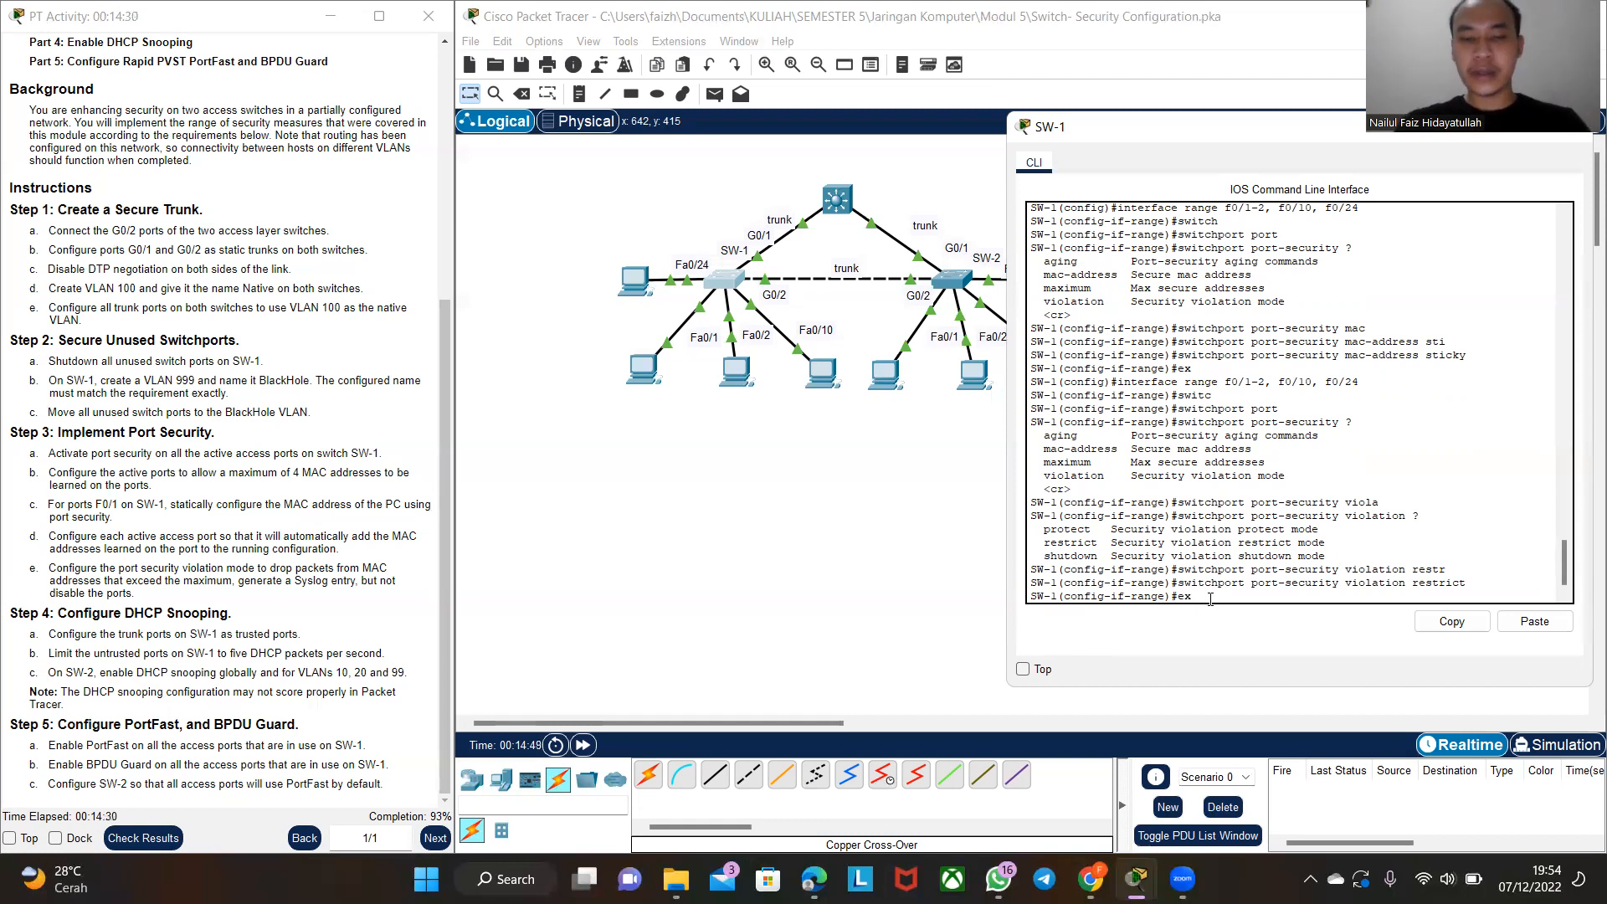
pyautogui.press('Return')
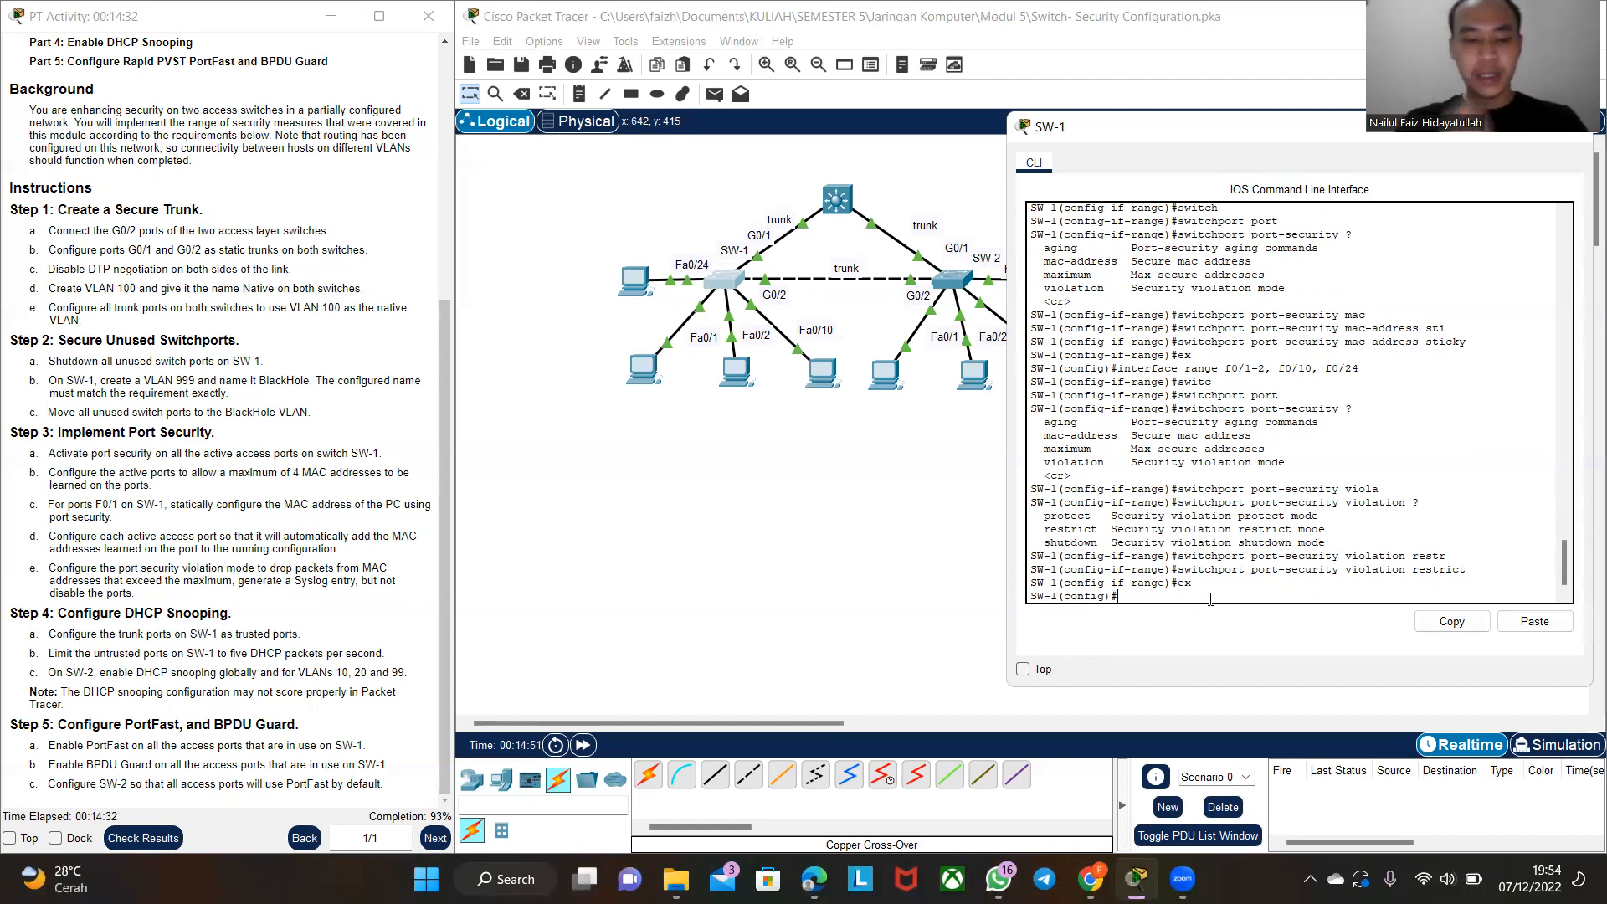
# - Select SW-1's trunk ports for configuration with interface range g0/1-2
pyautogui.write('inter')
pyautogui.press('Tab')
pyautogui.write('range g0/')
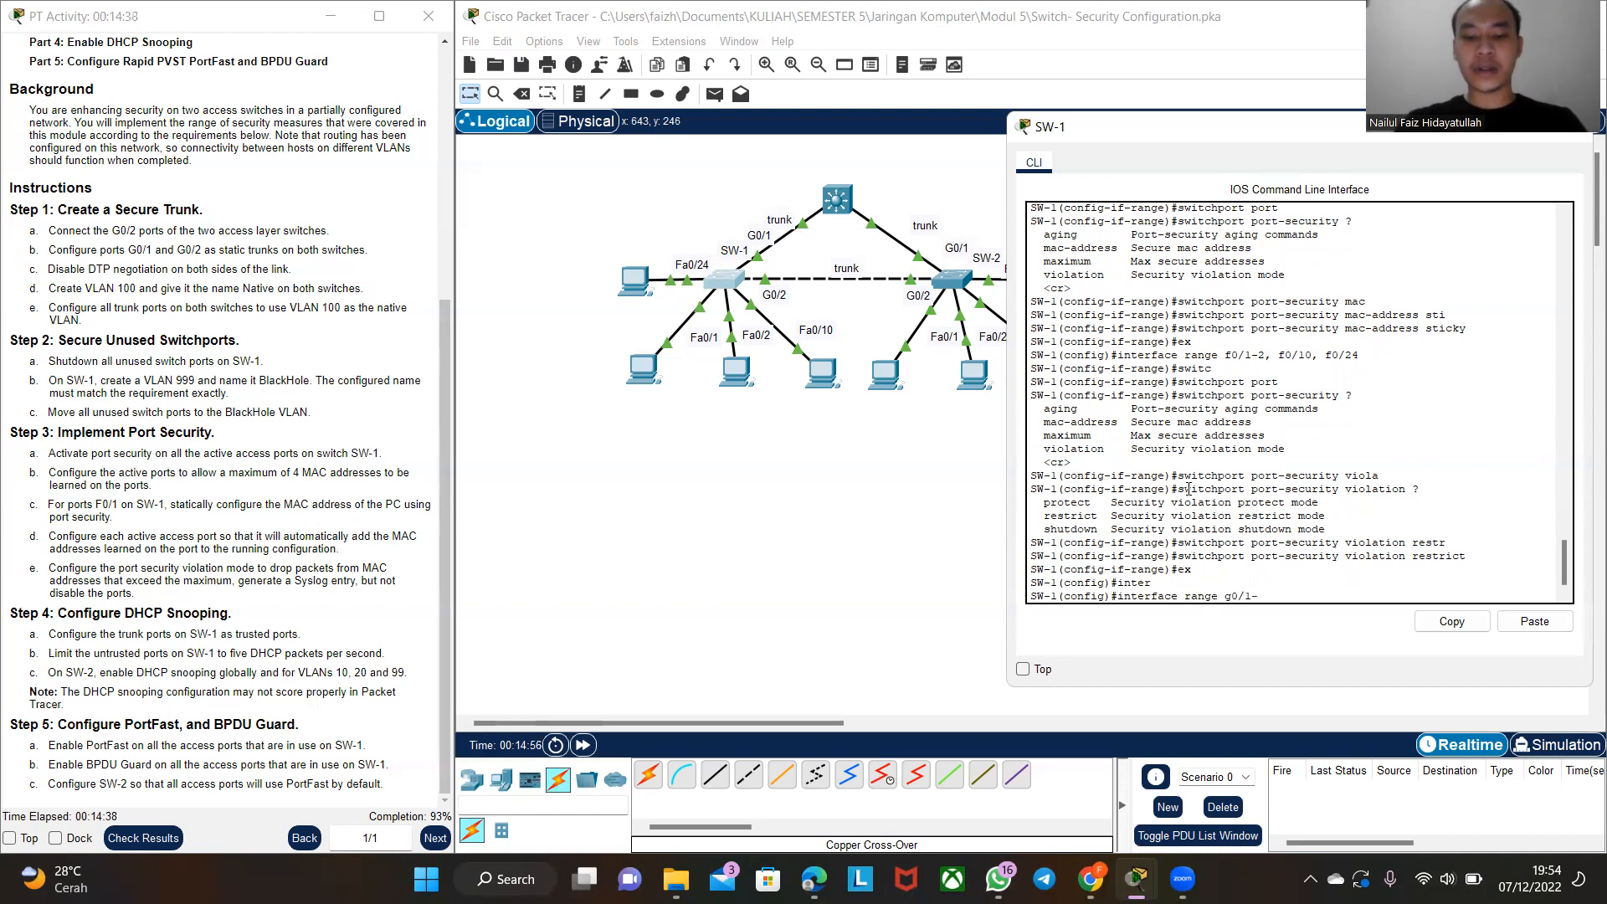
pyautogui.write('1-2')
pyautogui.press('Return')
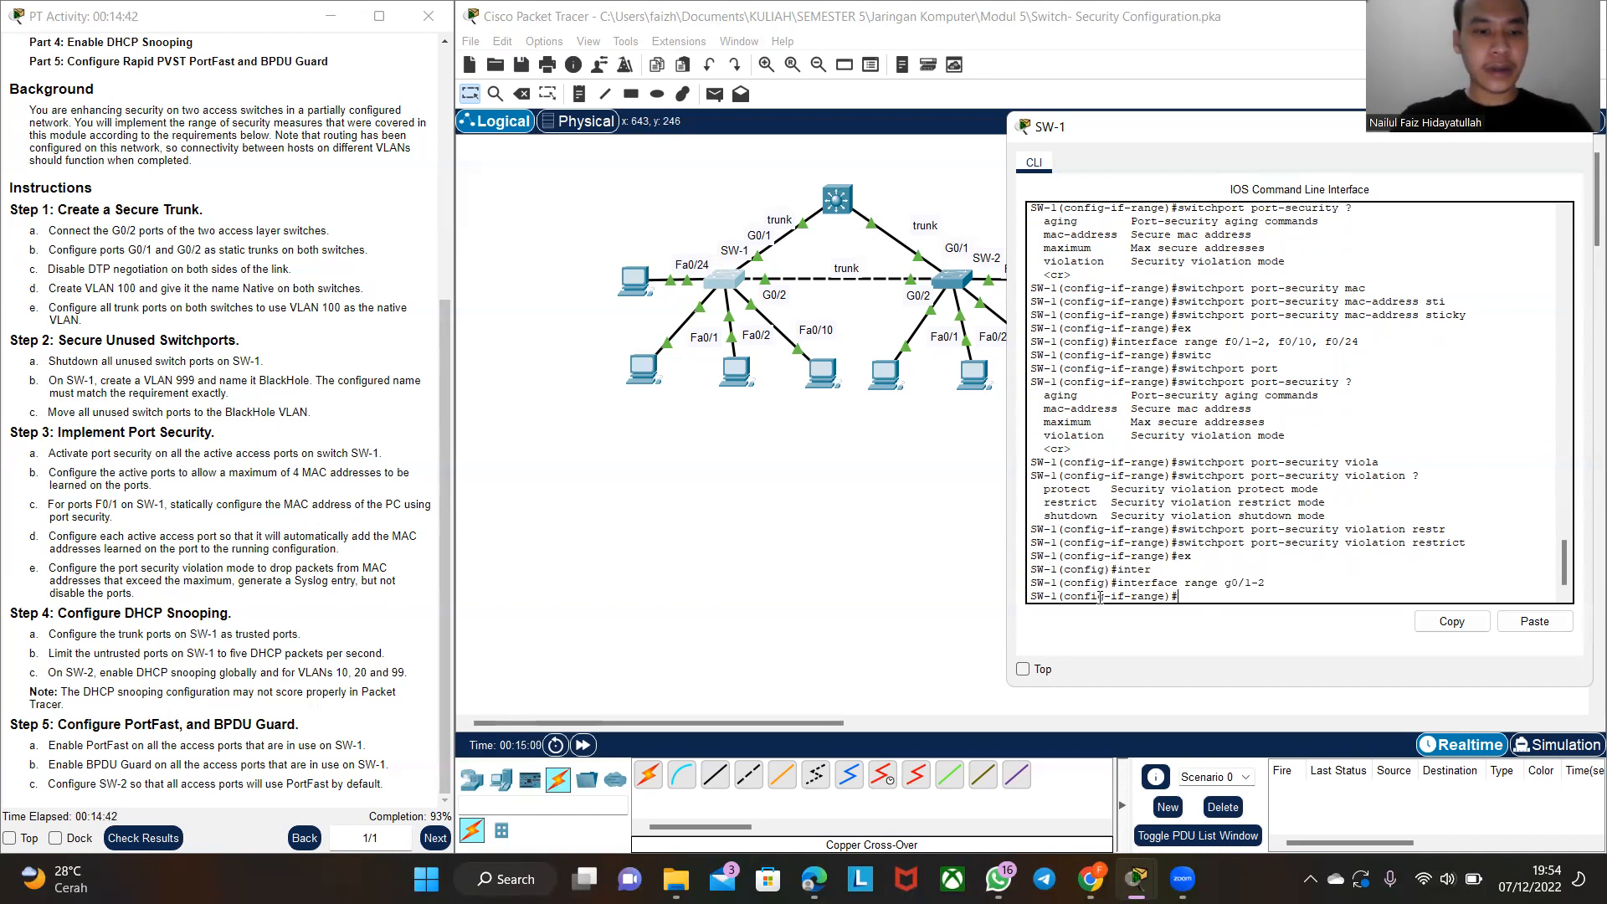
# - List the interface DHCP snooping options and mark the selected trunk ports as trusted with ip dhcp snooping trust
pyautogui.write('ip dhcp')
pyautogui.press('Tab')
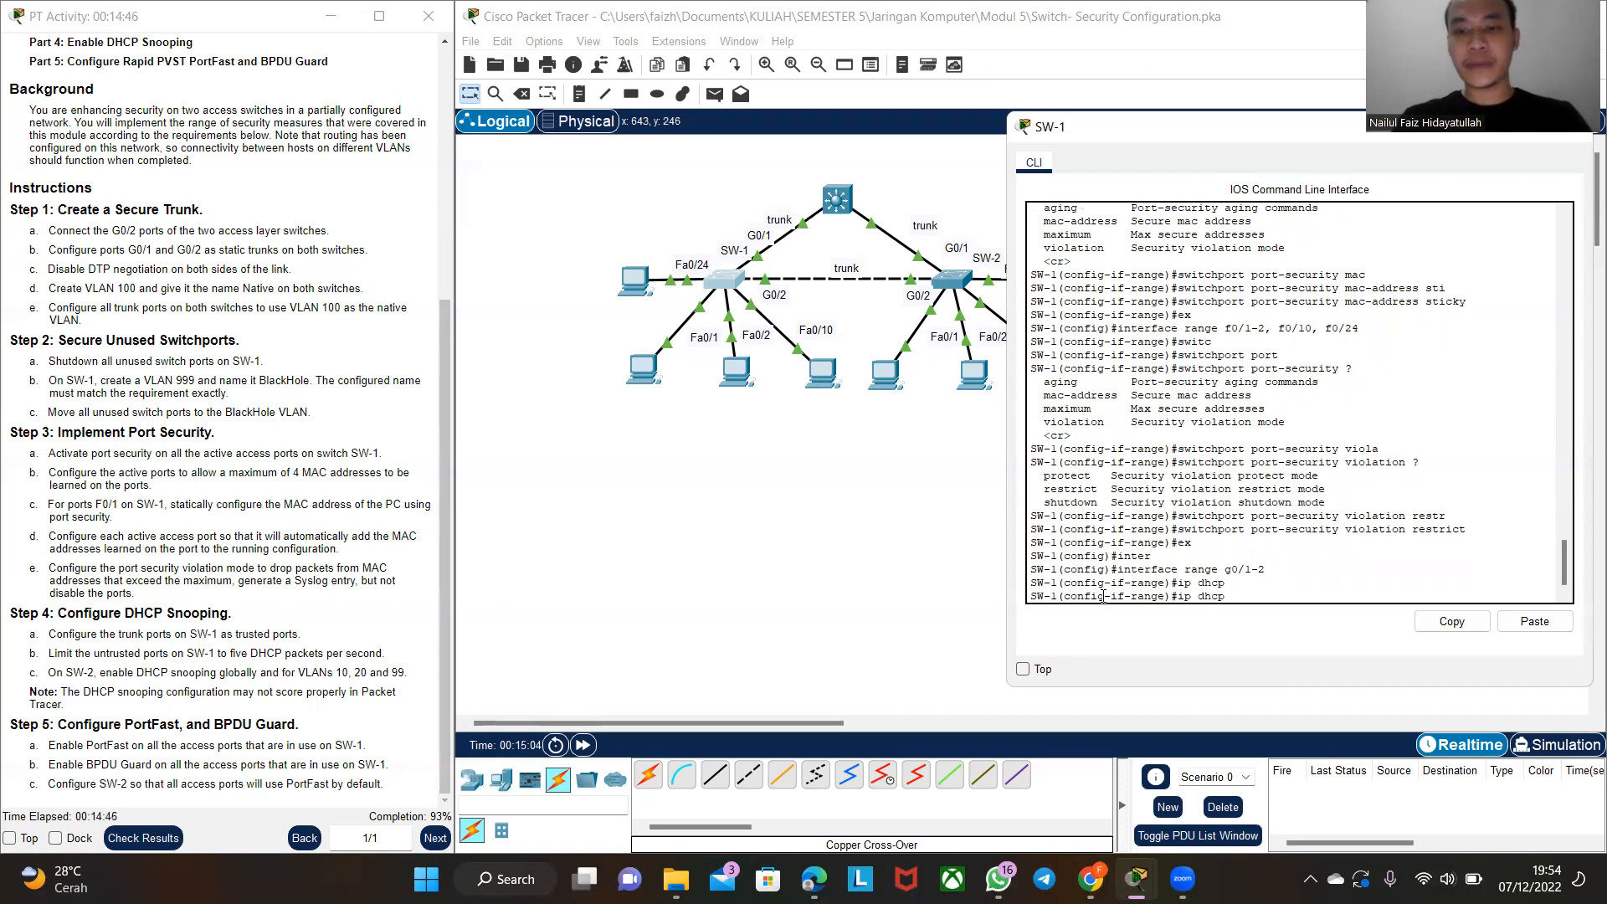
pyautogui.write('snooping')
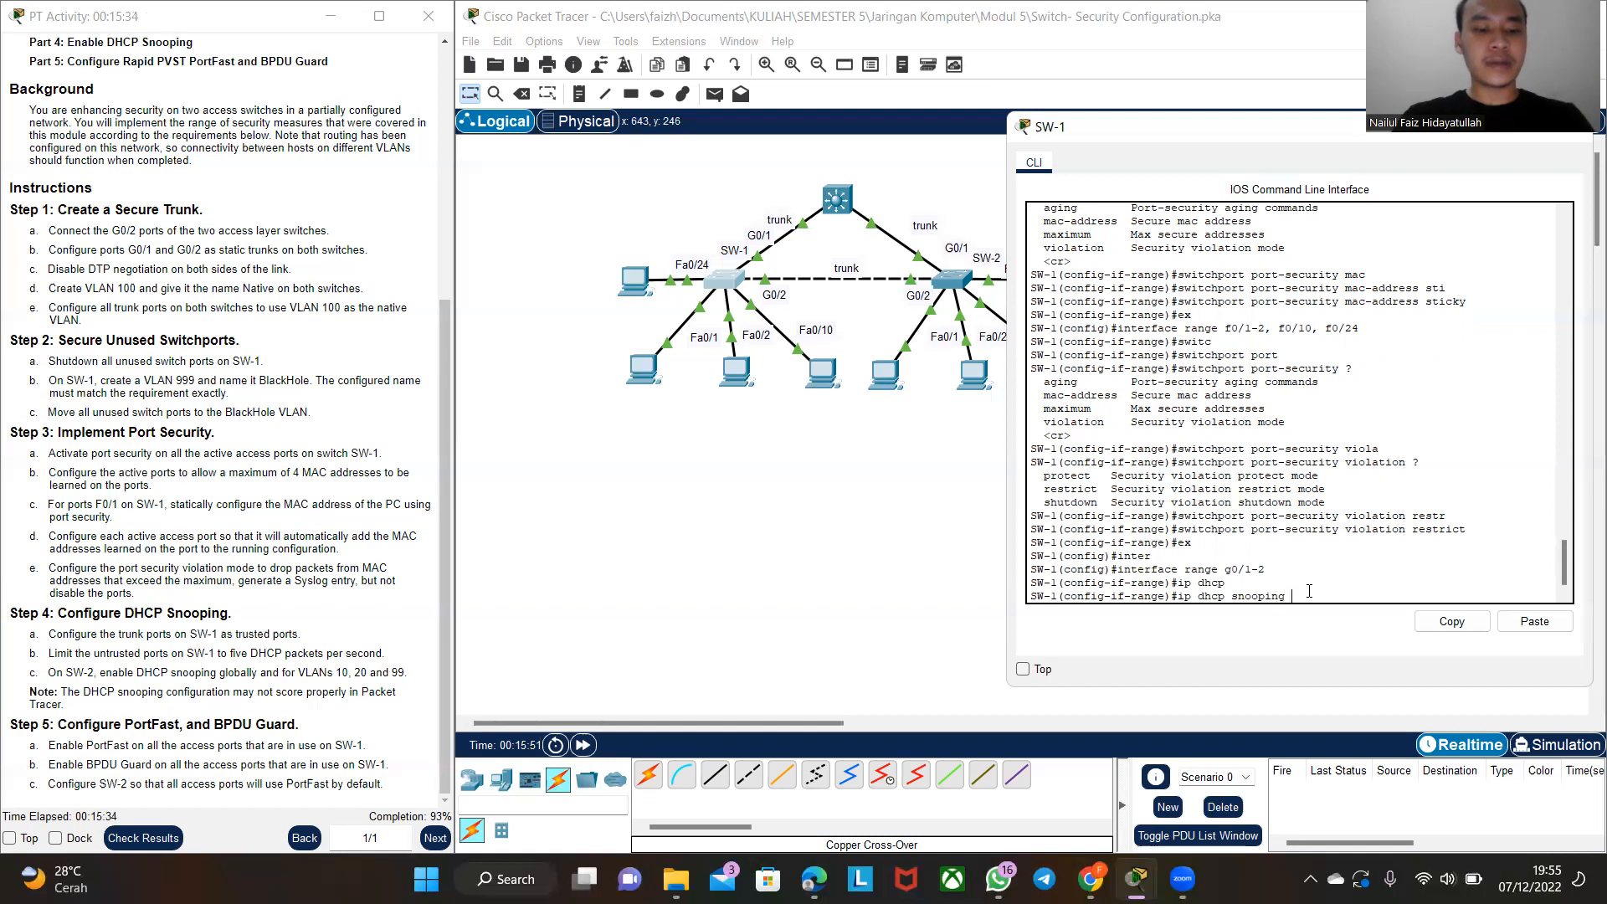
pyautogui.write('tr')
pyautogui.press('Tab')
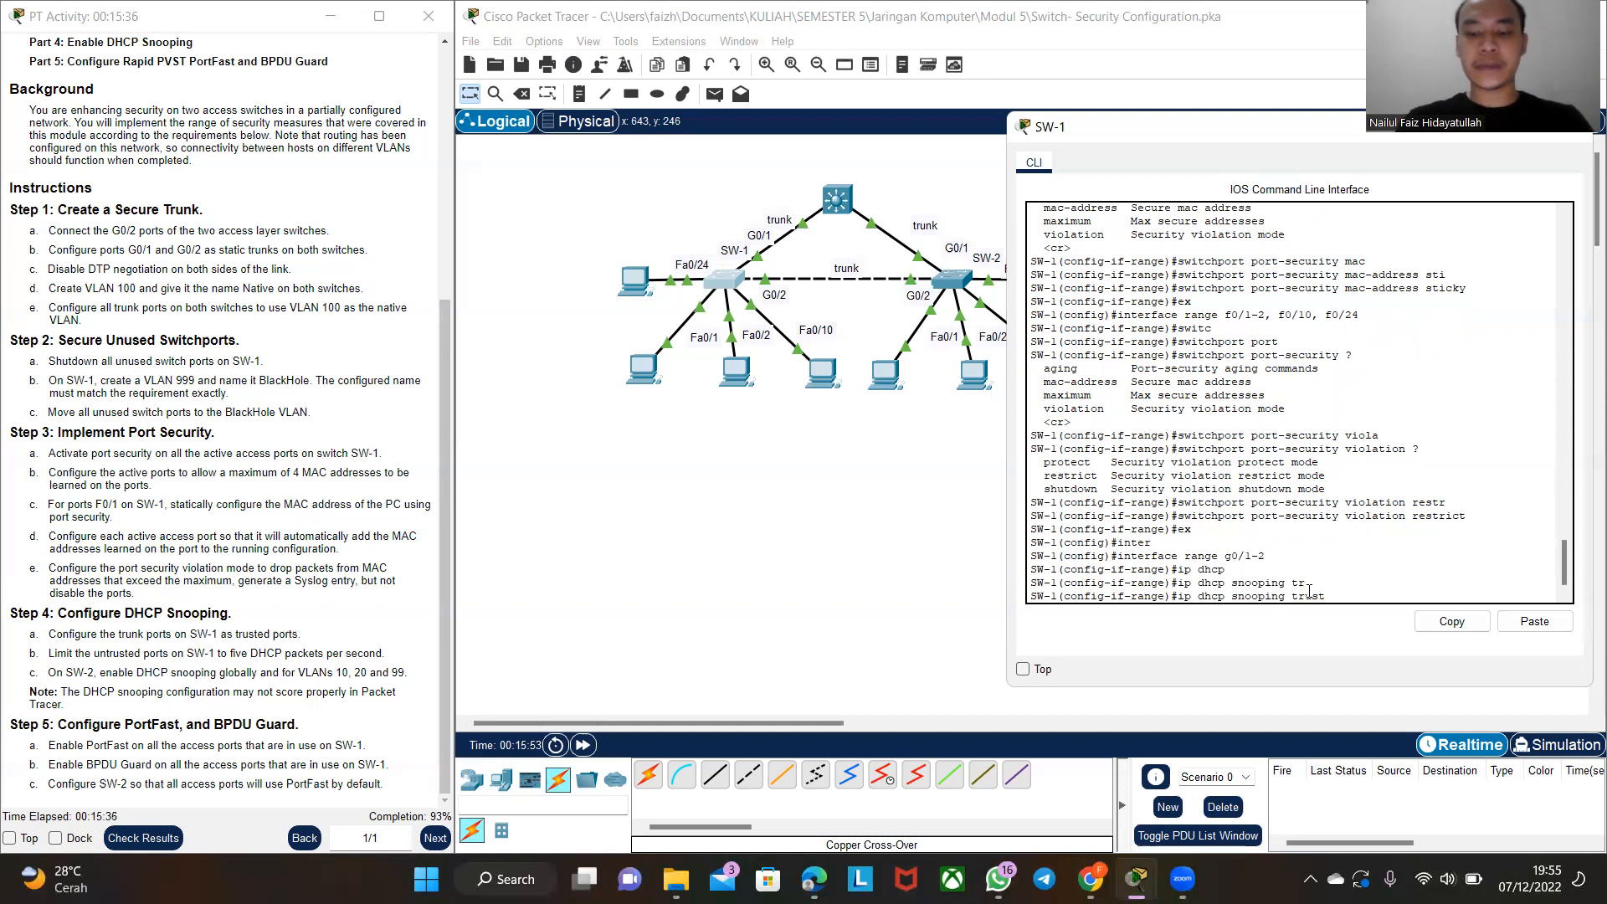
pyautogui.press('BackSpace')
pyautogui.press('BackSpace')
pyautogui.press('BackSpace')
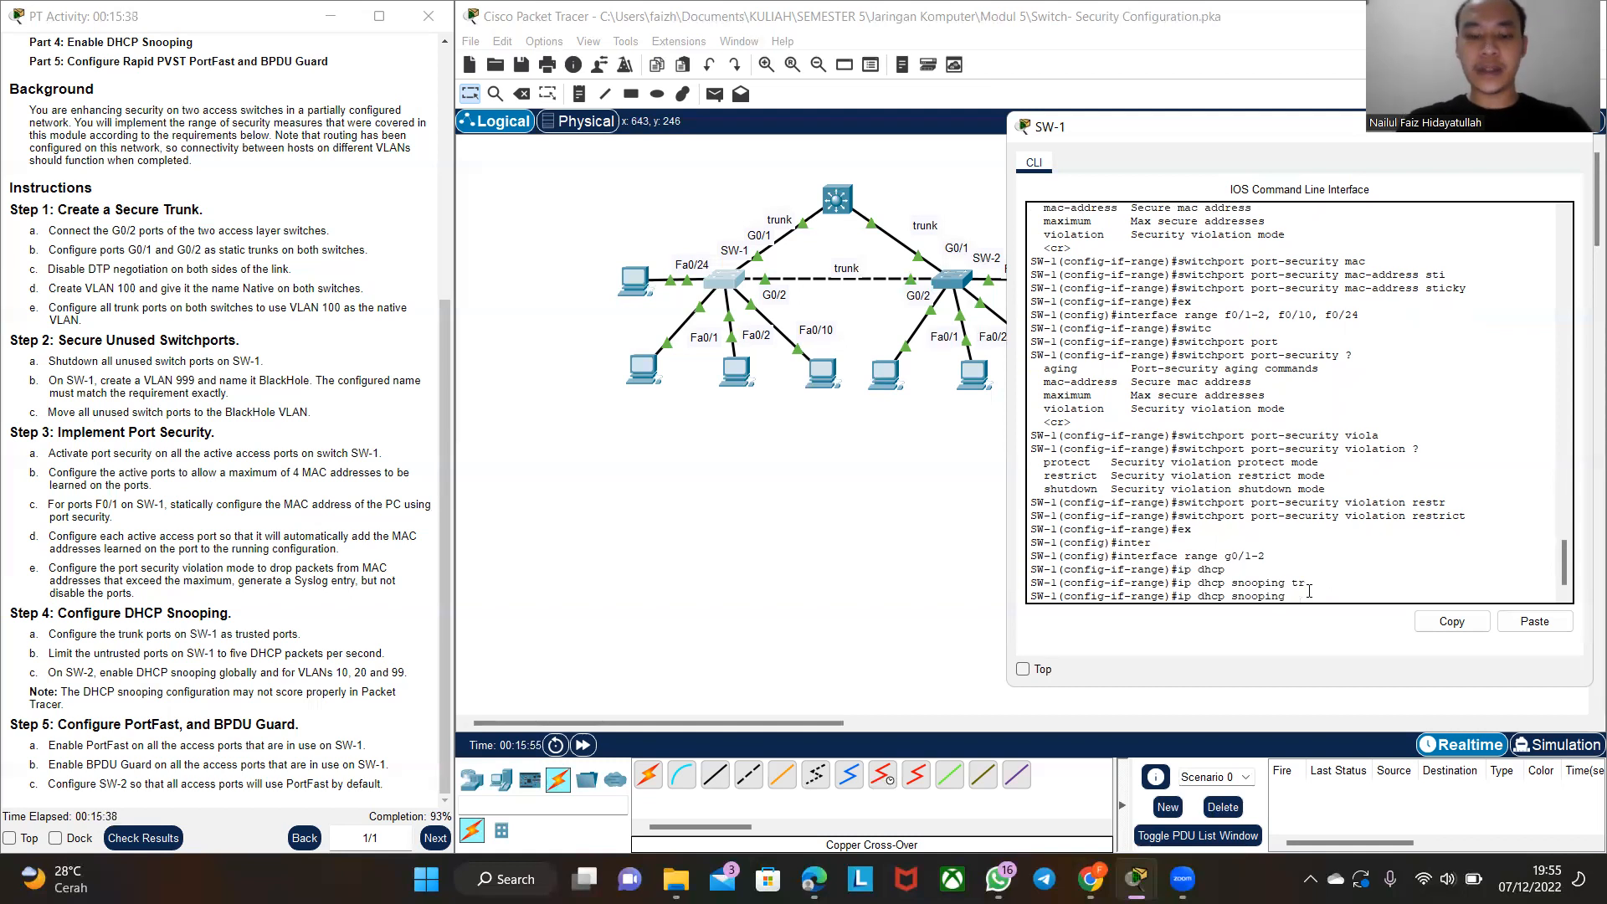
pyautogui.write('?')
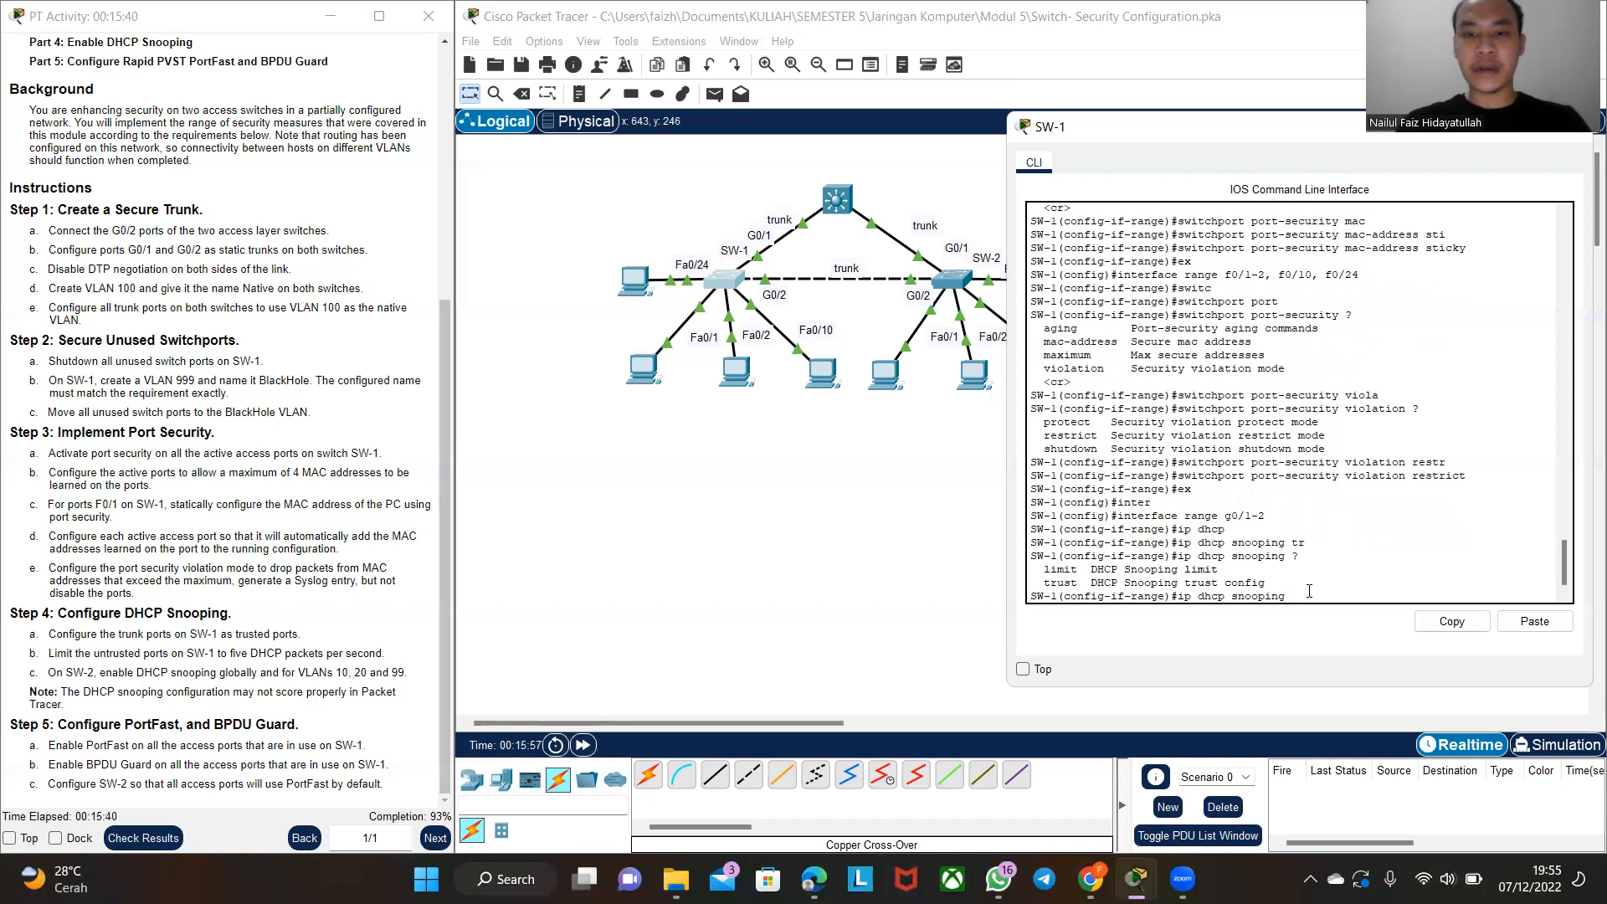
pyautogui.write('tru')
pyautogui.press('Tab')
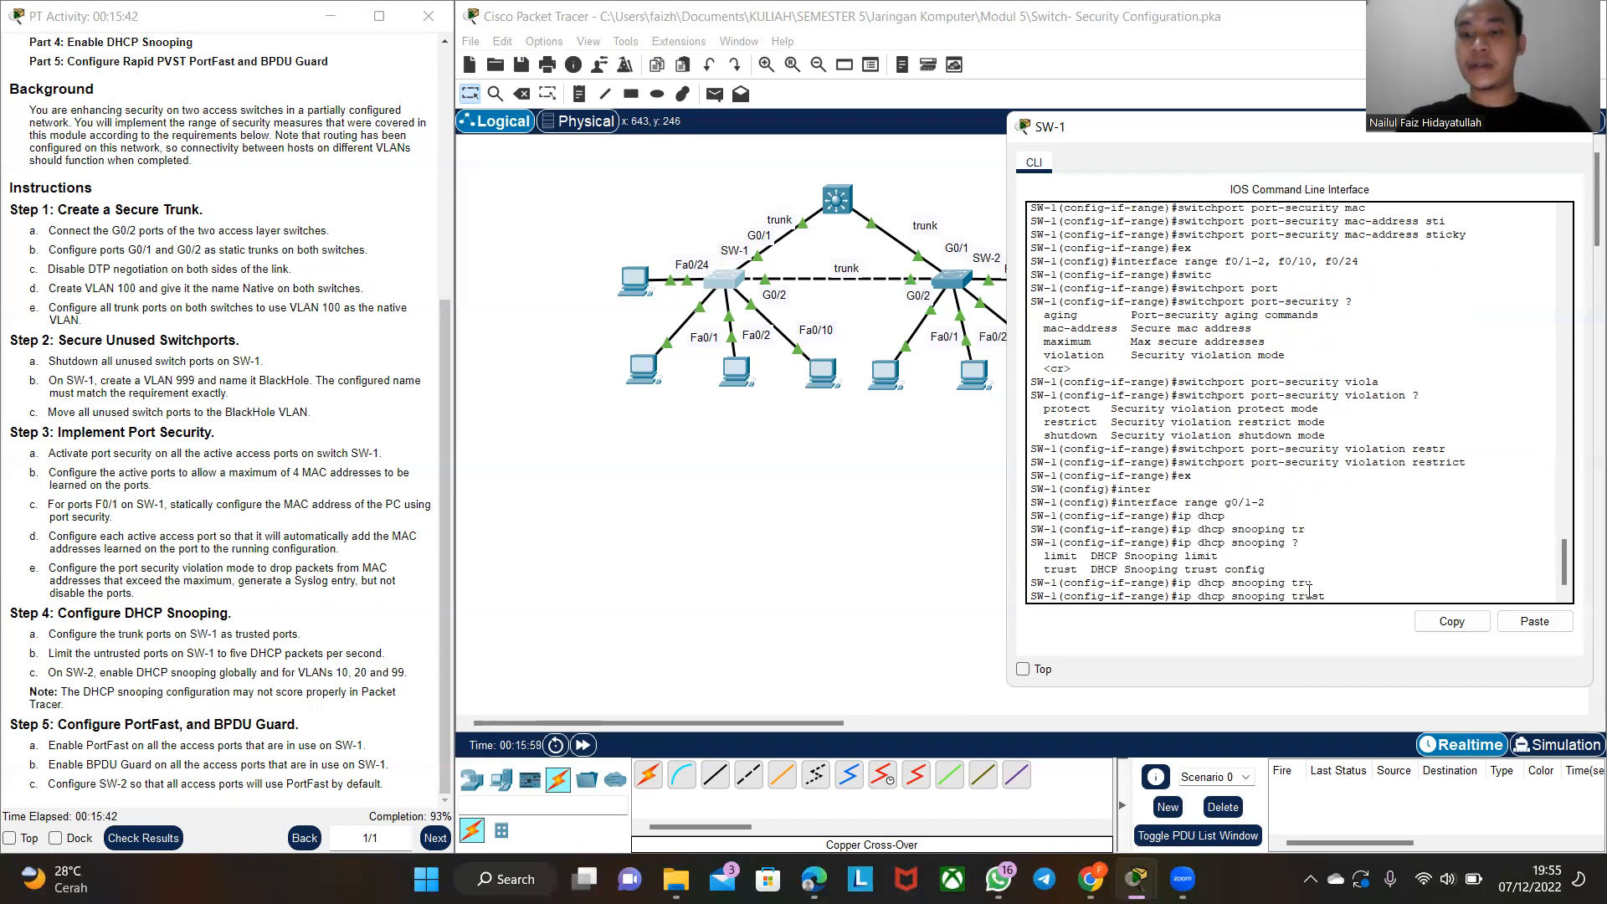
pyautogui.press('Return')
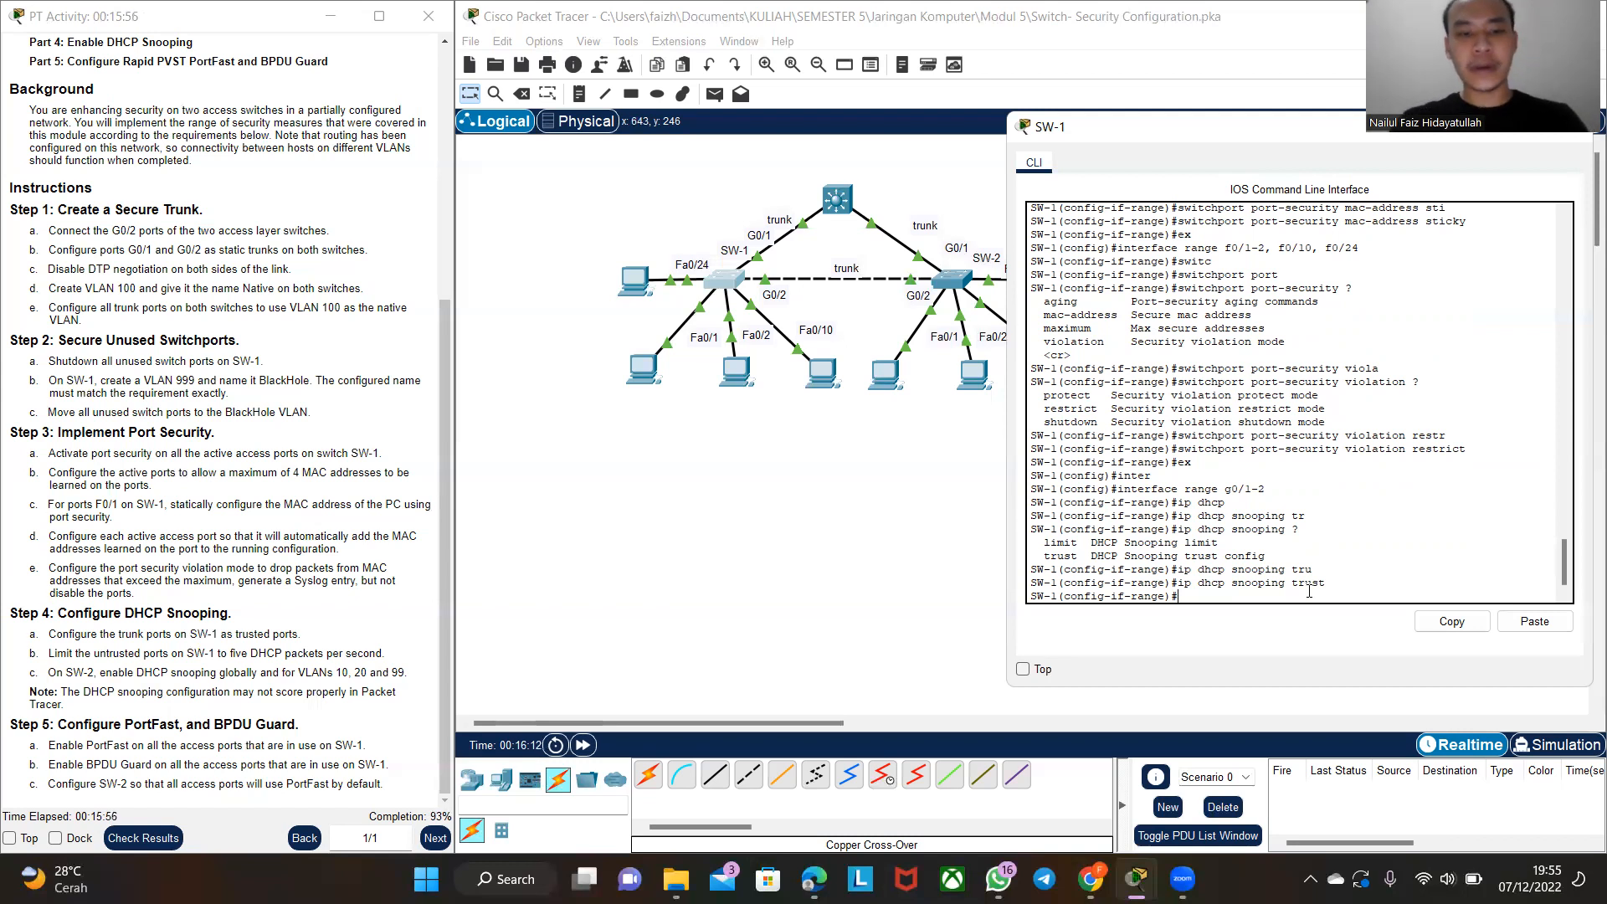
# - Limit DHCP packets on SW-1's selected g0/1-2 ports to five per second with ip dhcp snooping limit rate 5
pyautogui.write('ip dhc')
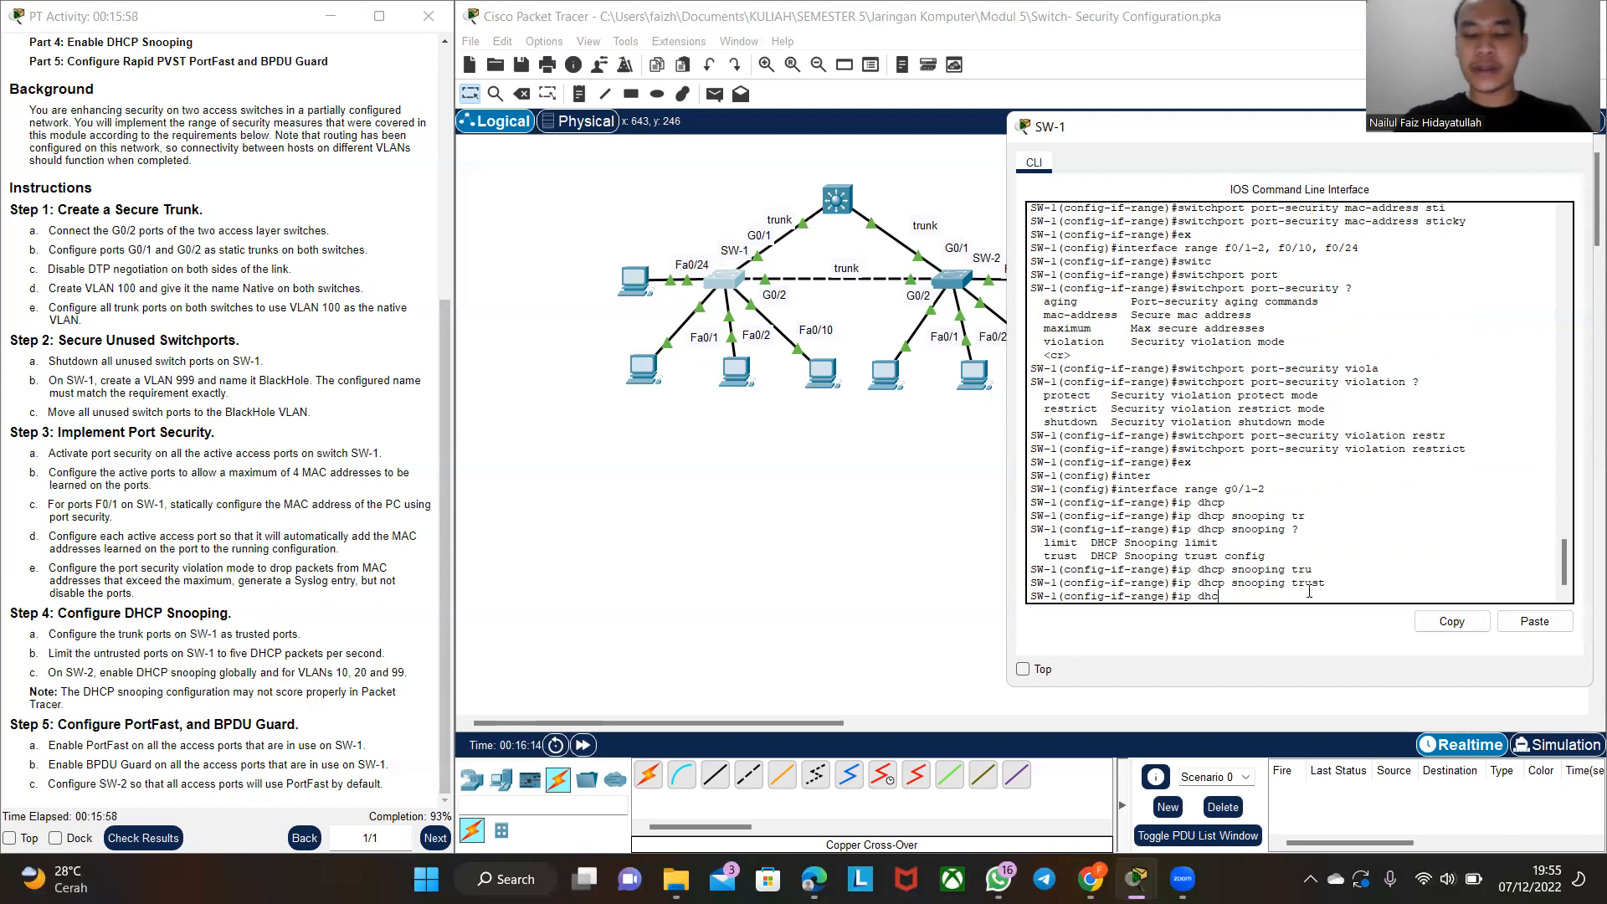
pyautogui.write('p sn')
pyautogui.press('Tab')
pyautogui.write('limit')
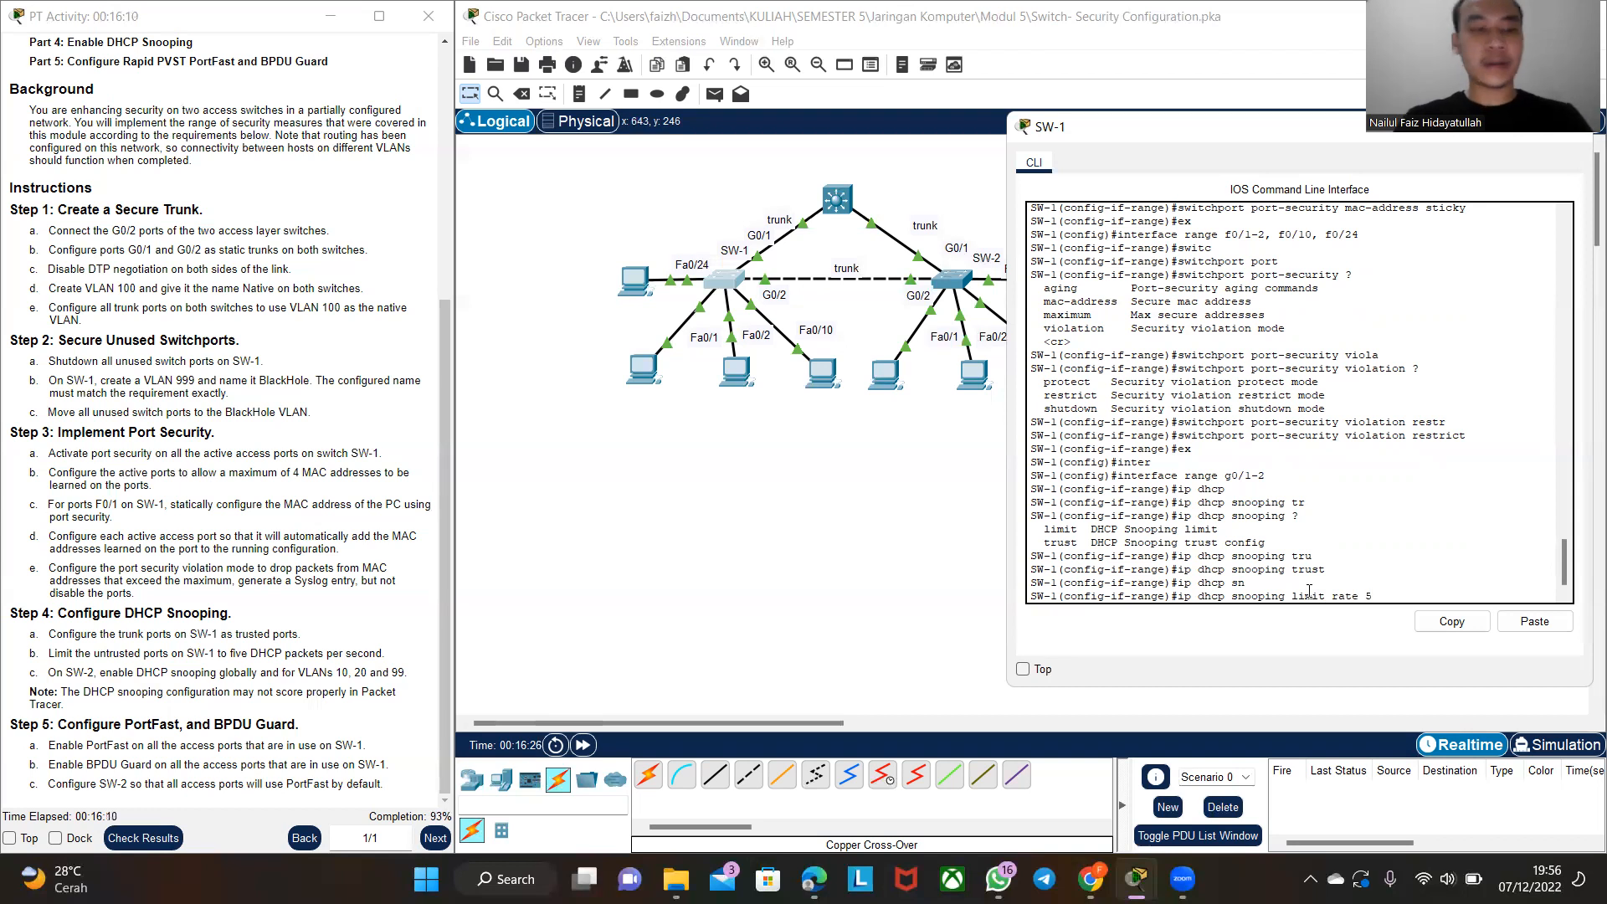
pyautogui.press('Return')
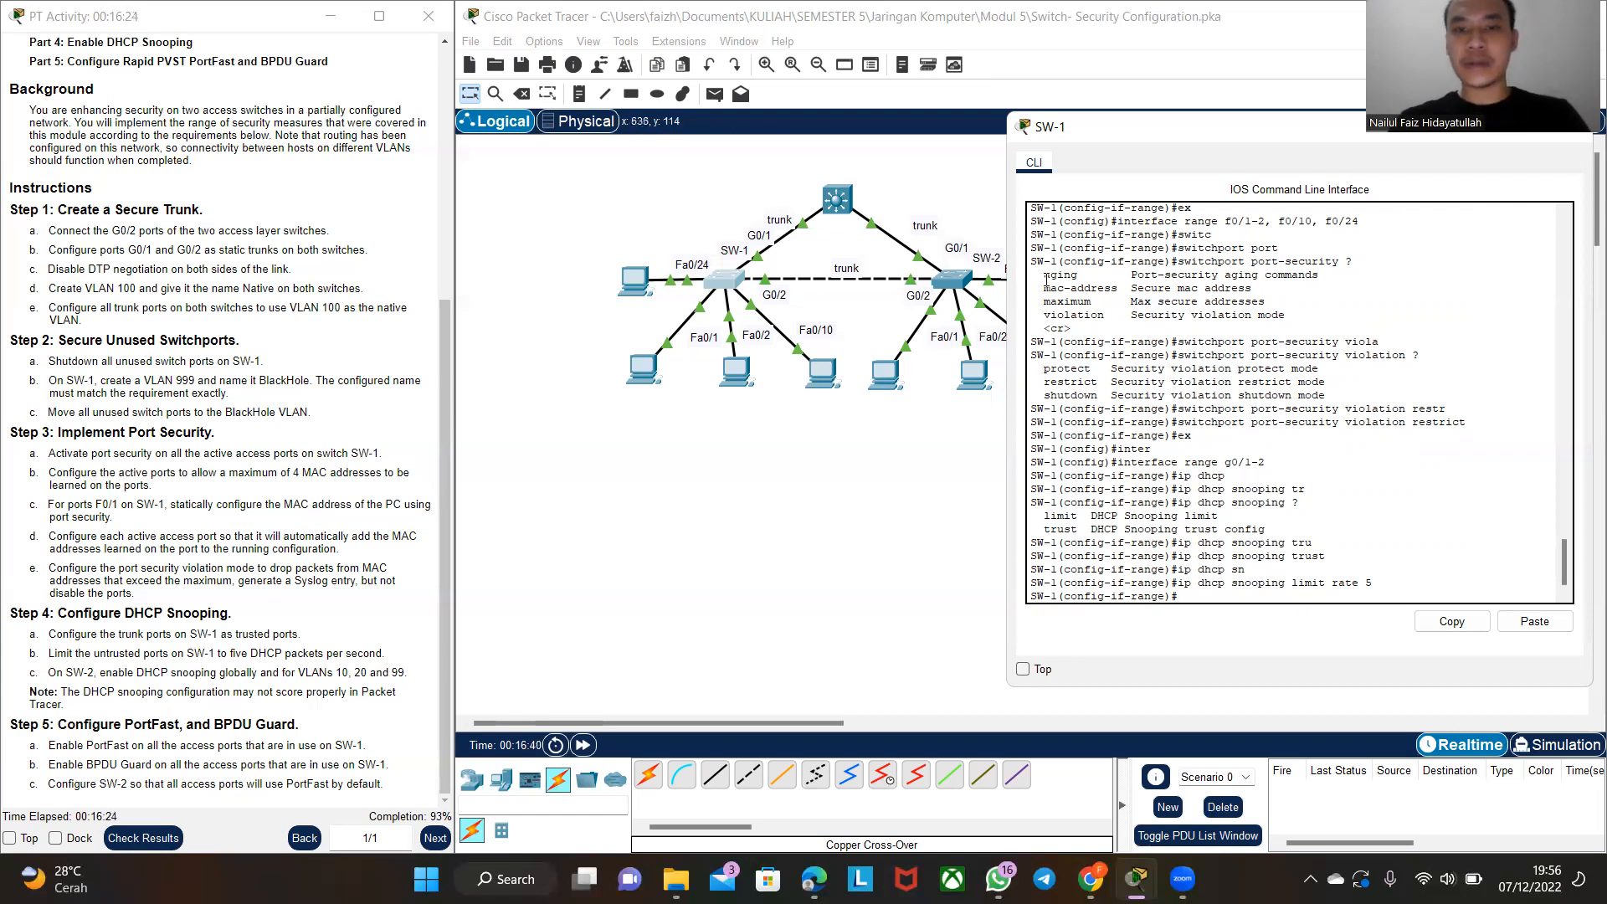
# - Open the command line of switch SW-2 and enter global configuration mode with en and conf t
pyautogui.click(959, 281)
pyautogui.moveTo(711, 141); pyautogui.dragTo(1349, 122)
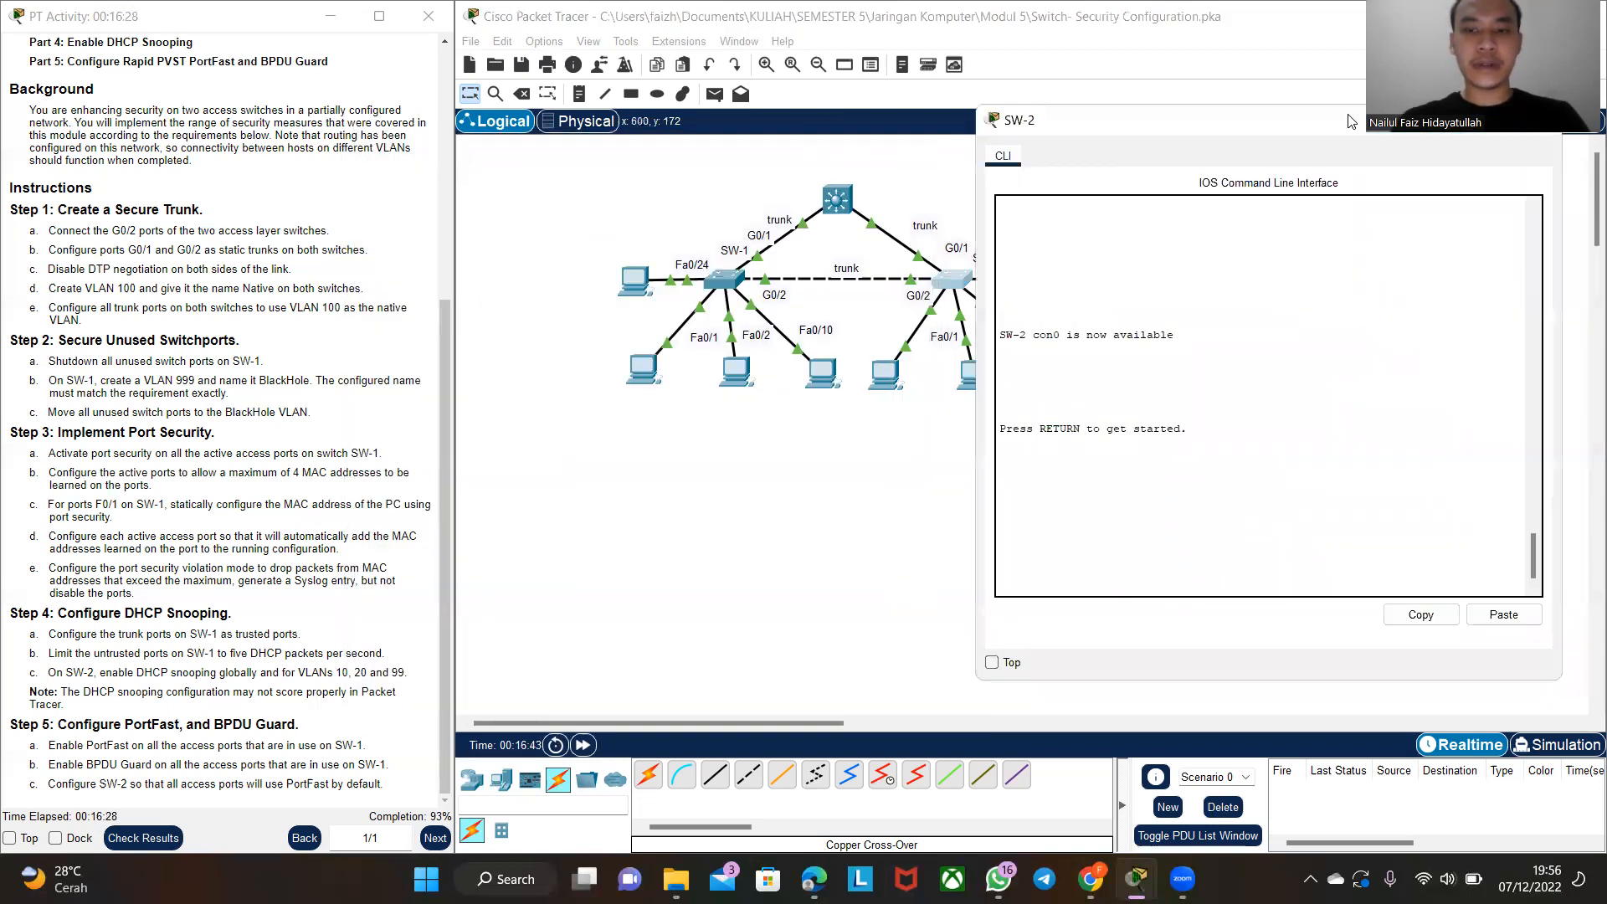
pyautogui.click(1304, 274)
pyautogui.press('Return')
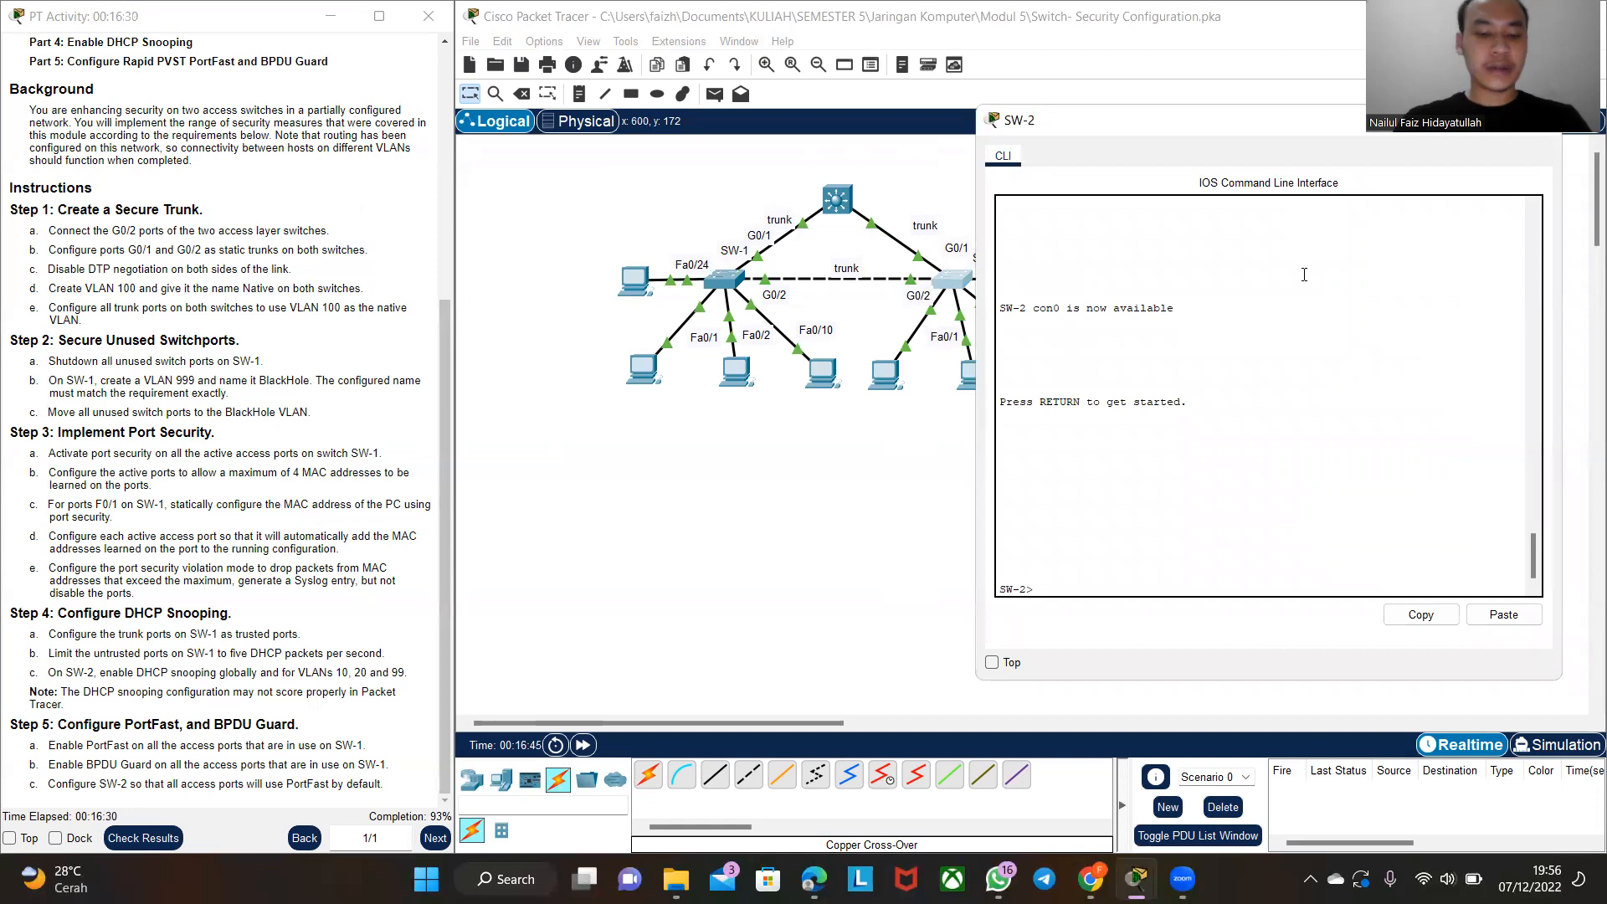
pyautogui.write('en')
pyautogui.press('Return')
pyautogui.write('conf t')
pyautogui.press('Return')
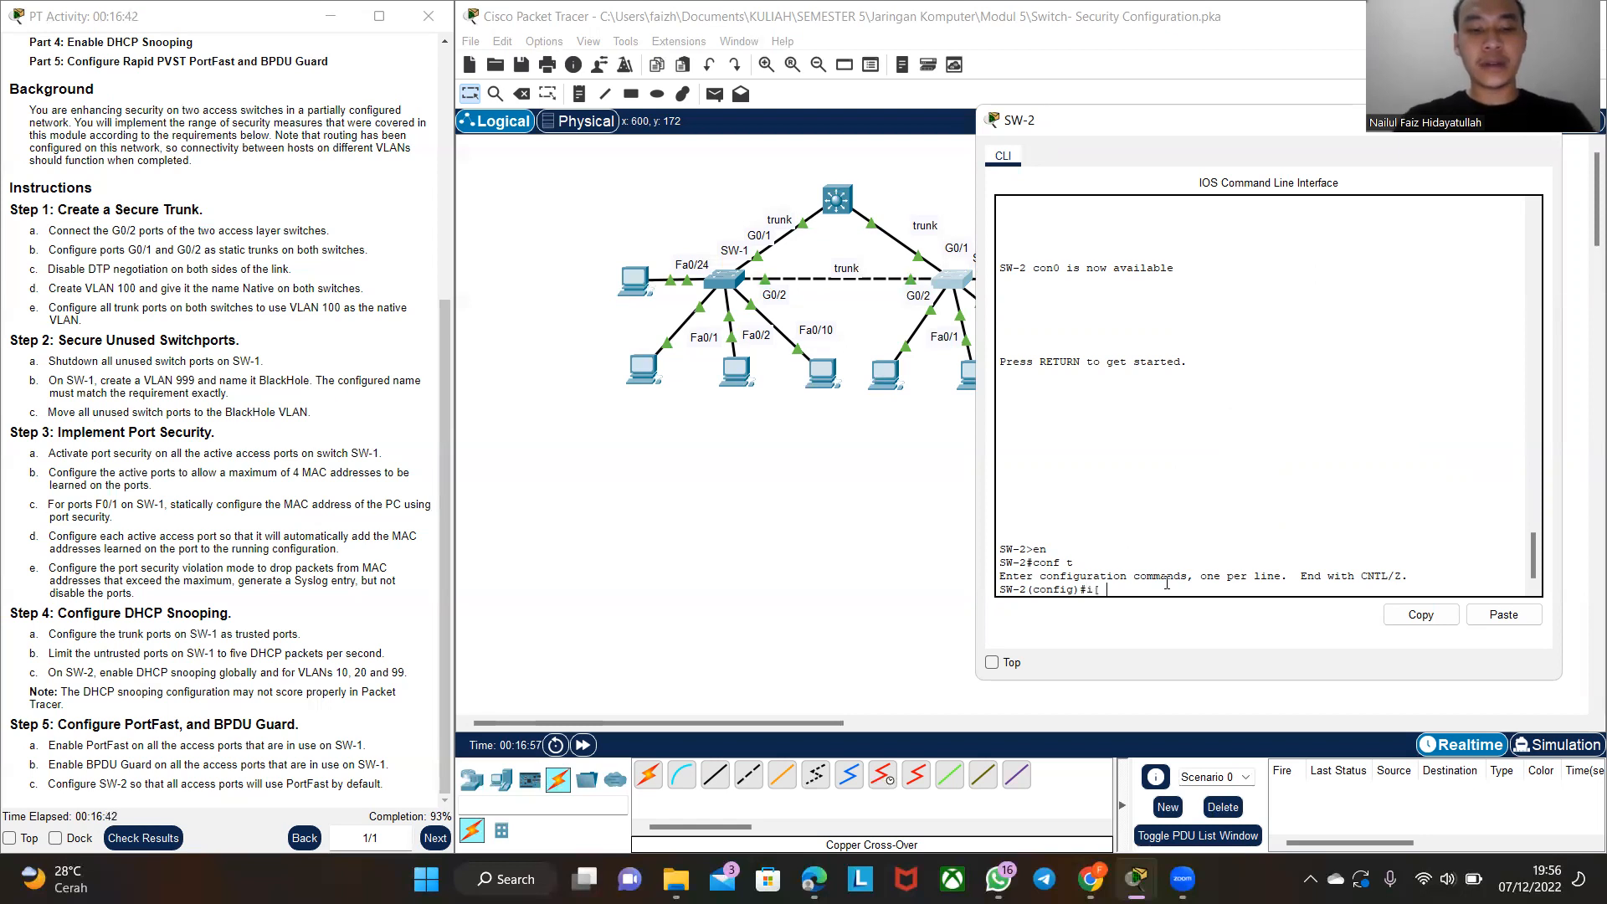
# - Enable DHCP snooping on SW-2 globally with ip dhcp snooping and for VLANs 10, 20 and 99
pyautogui.write('p ')
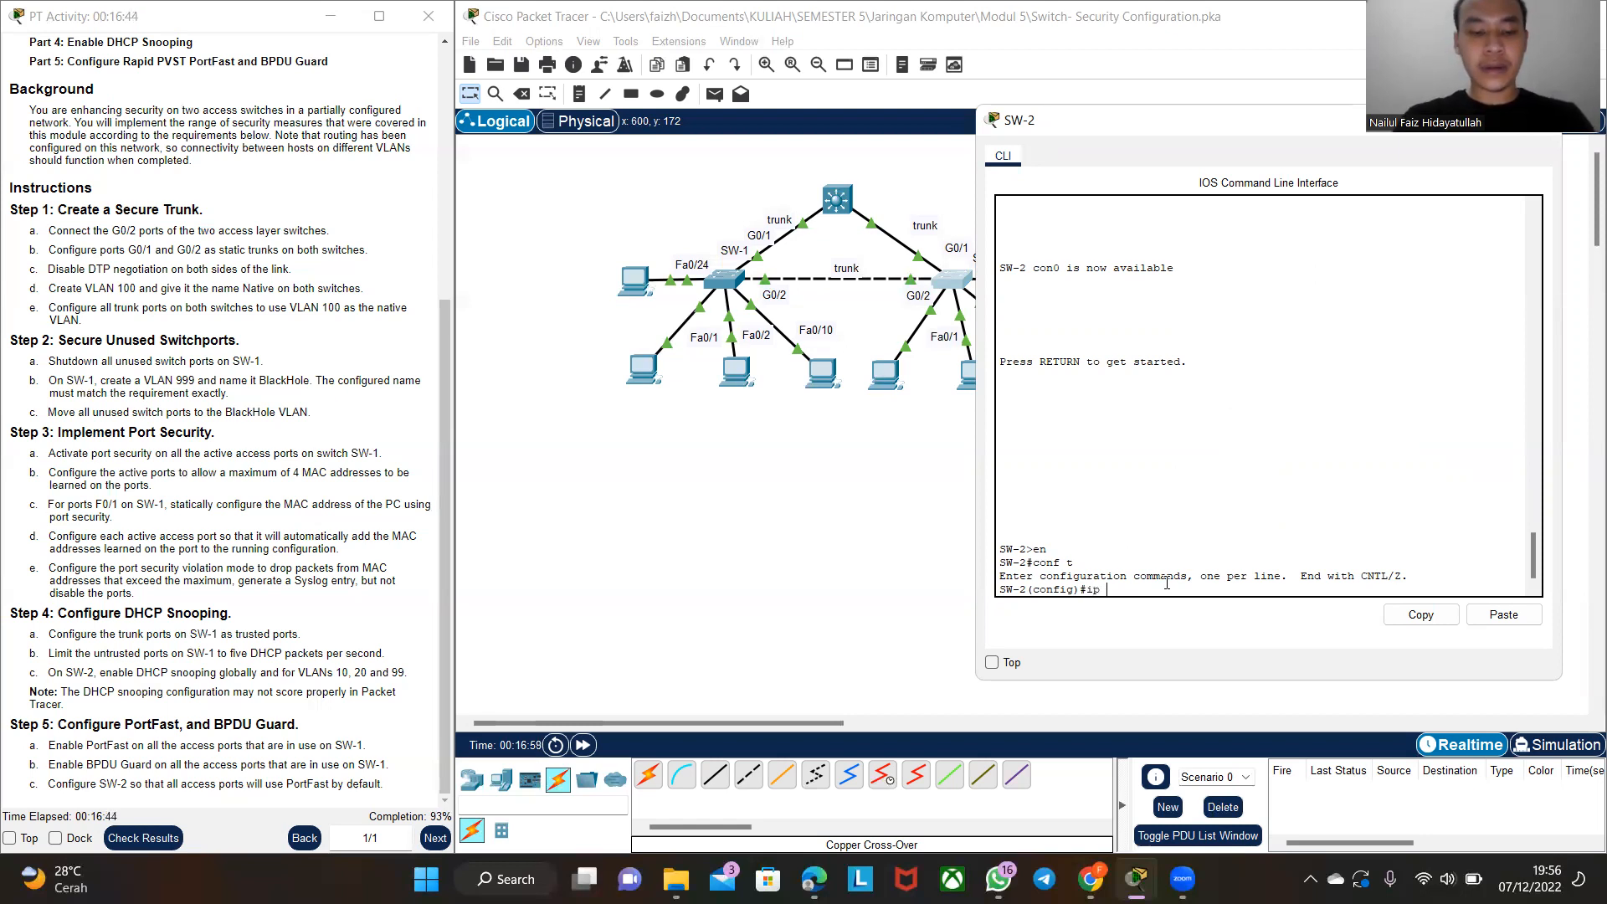
pyautogui.write('dhcp sno')
pyautogui.press('Tab')
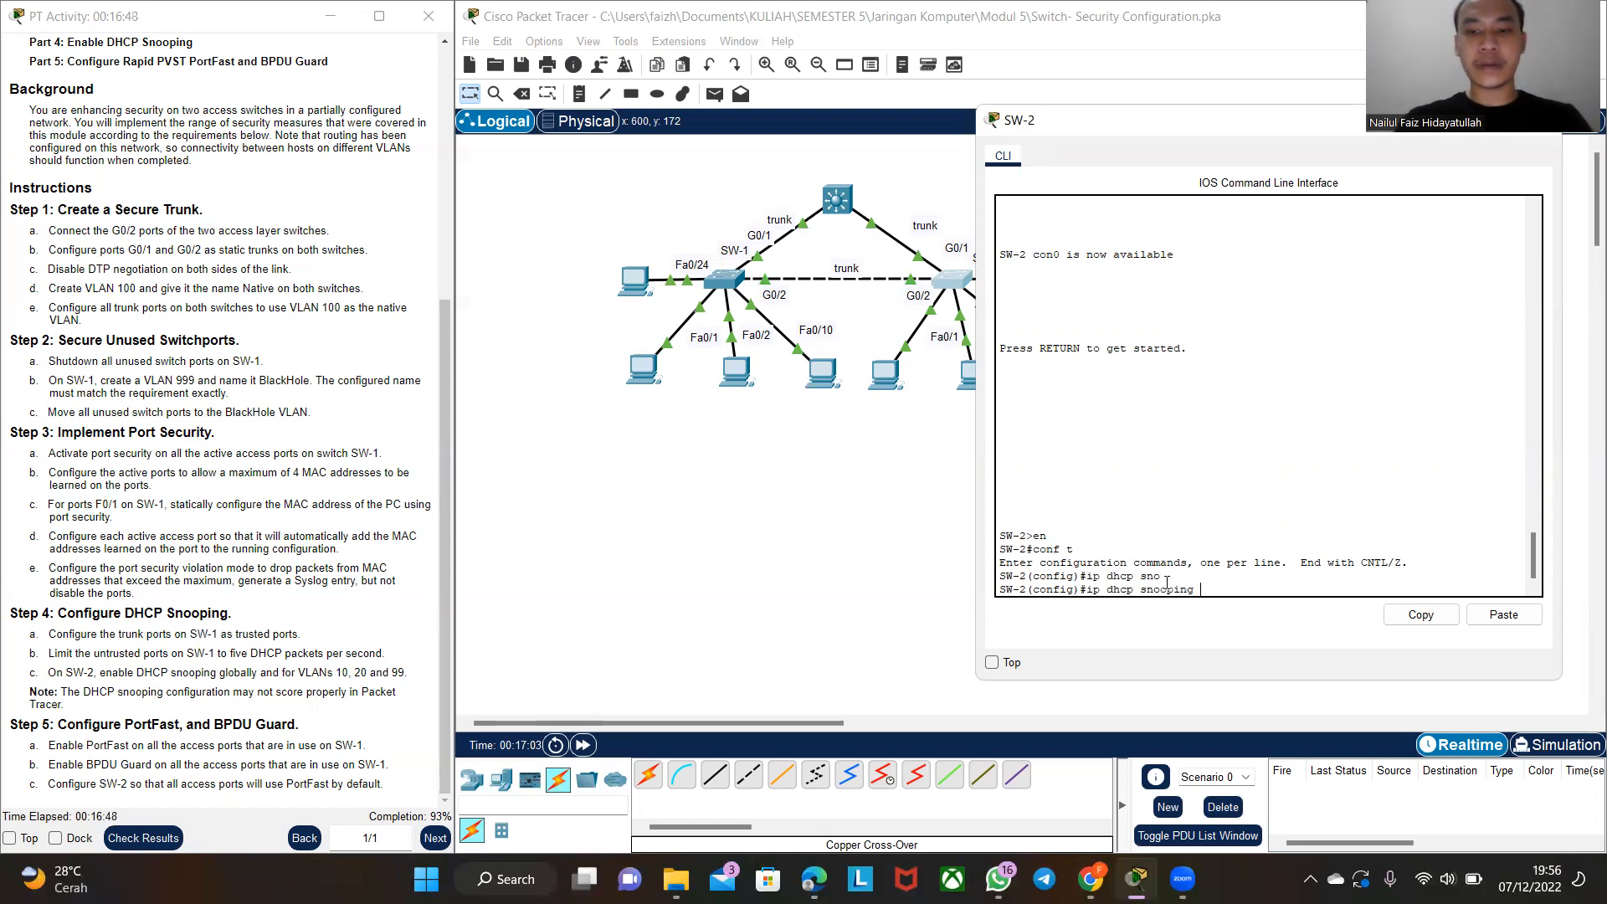
pyautogui.press('Return')
pyautogui.press('Up')
pyautogui.write('vla')
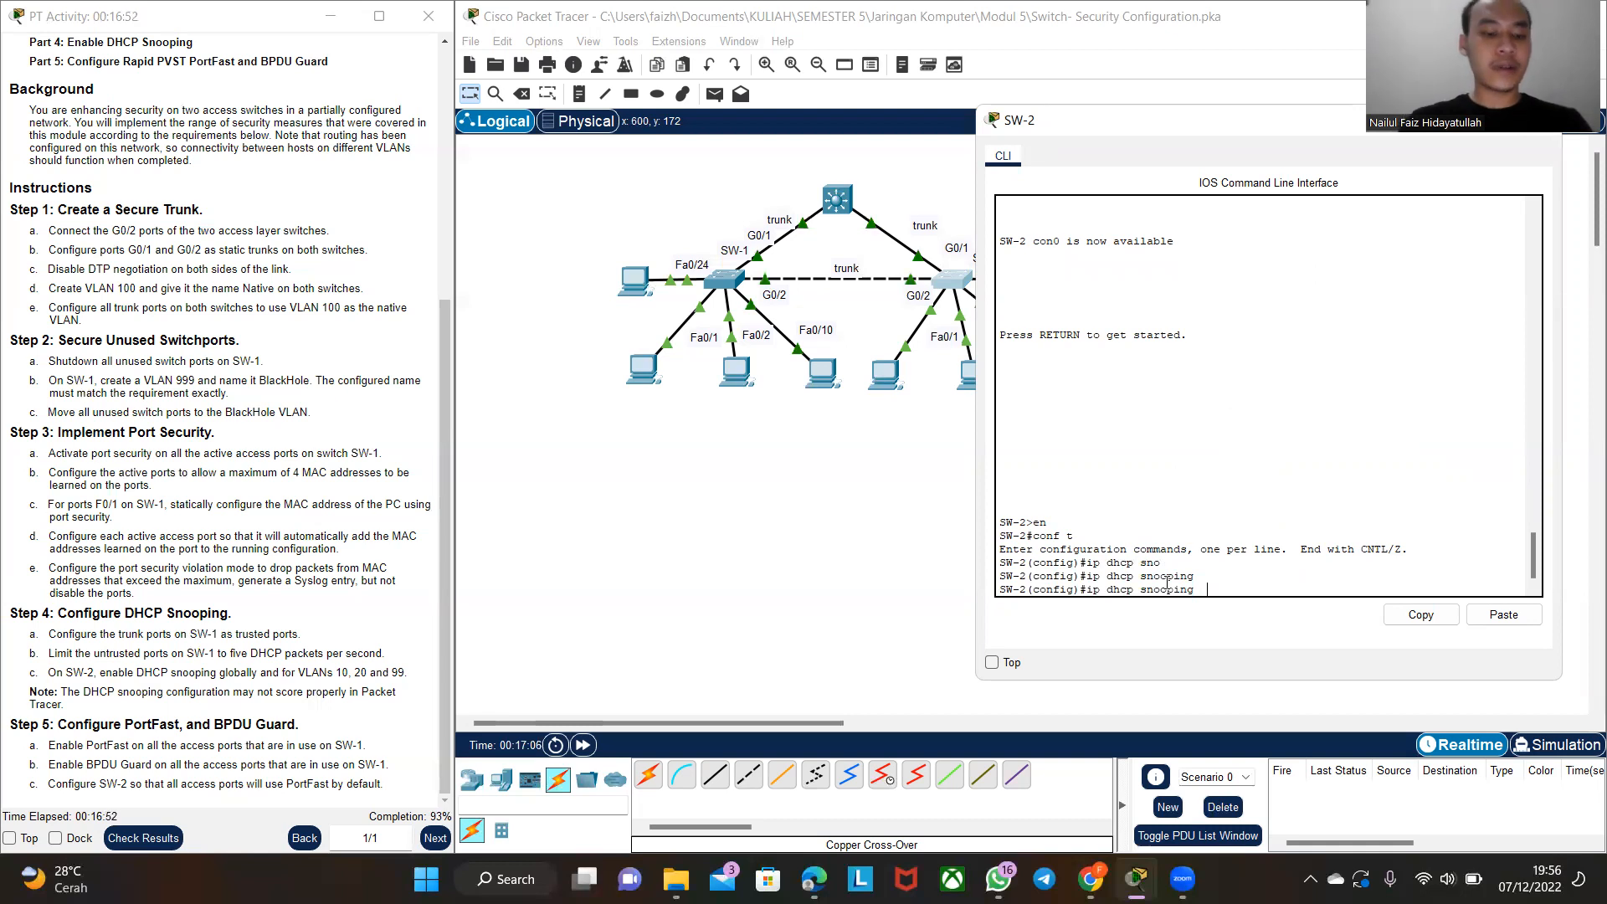
pyautogui.write('n 10,20,99')
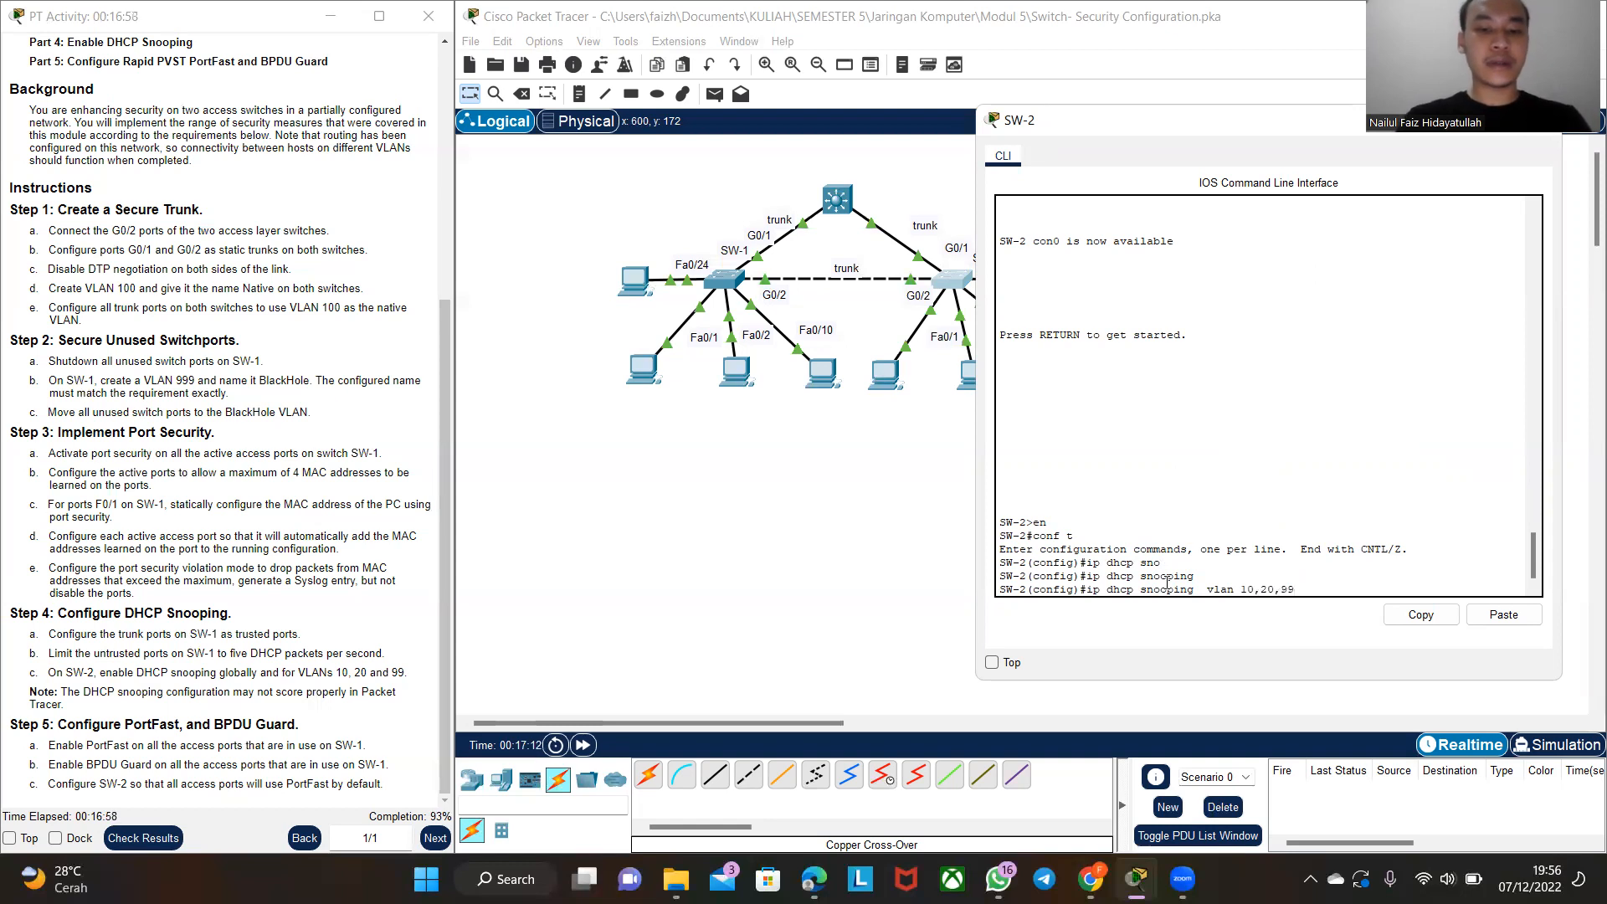
pyautogui.press('Return')
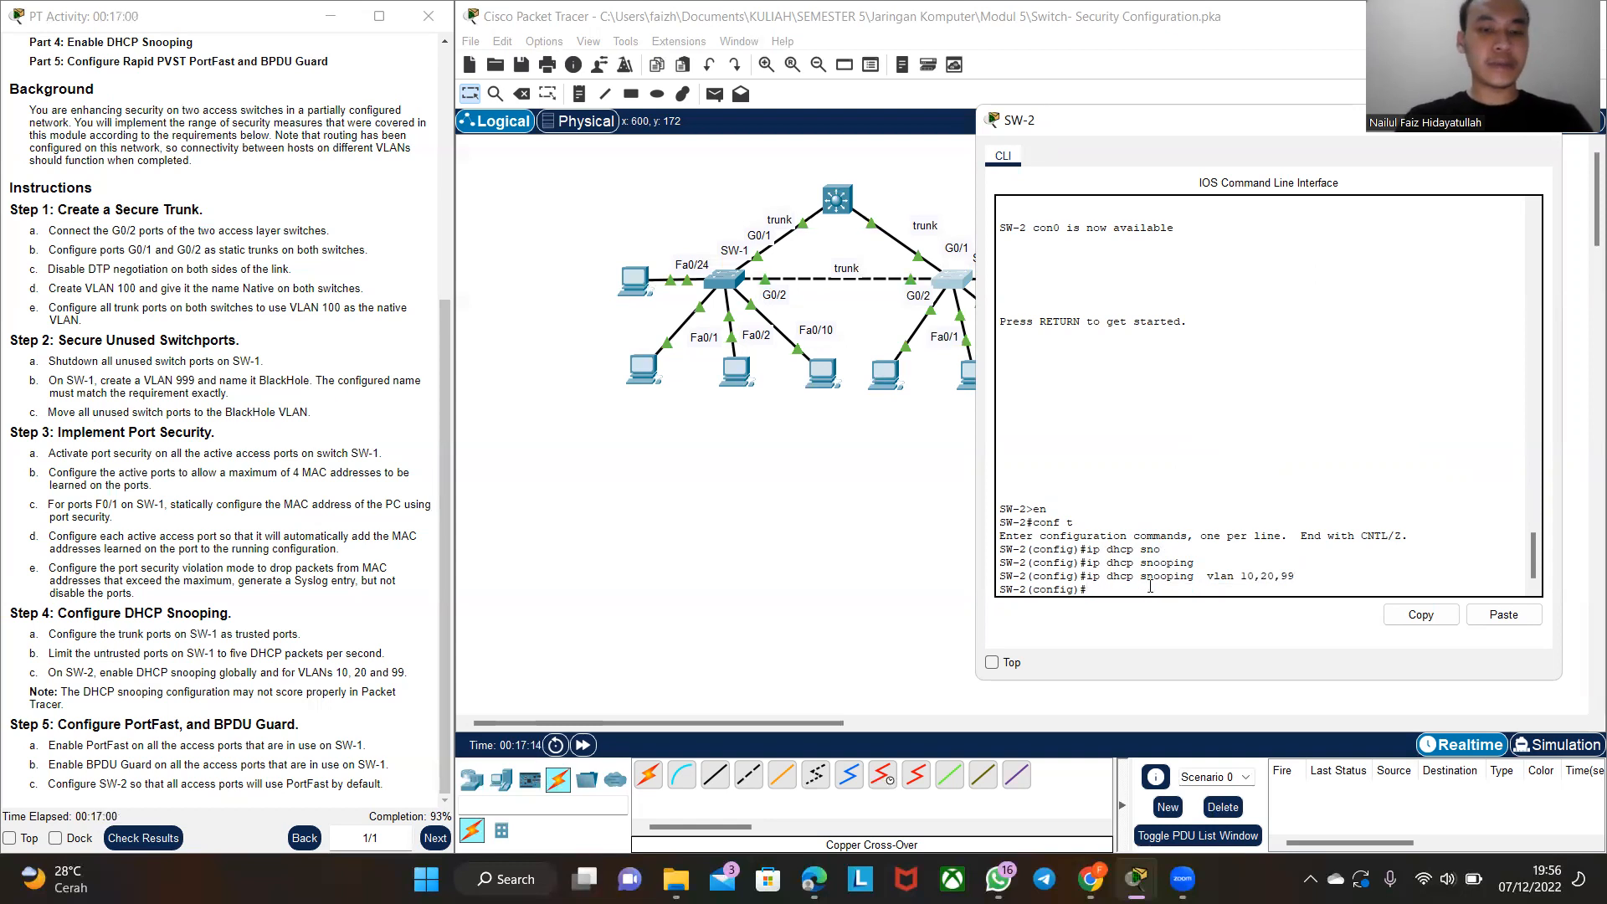
# - Return to SW-1's command line, leave the g0/1-2 range with ex, and select access ports with interface range f0/1-2, f0/10, f0/24
pyautogui.click(890, 475)
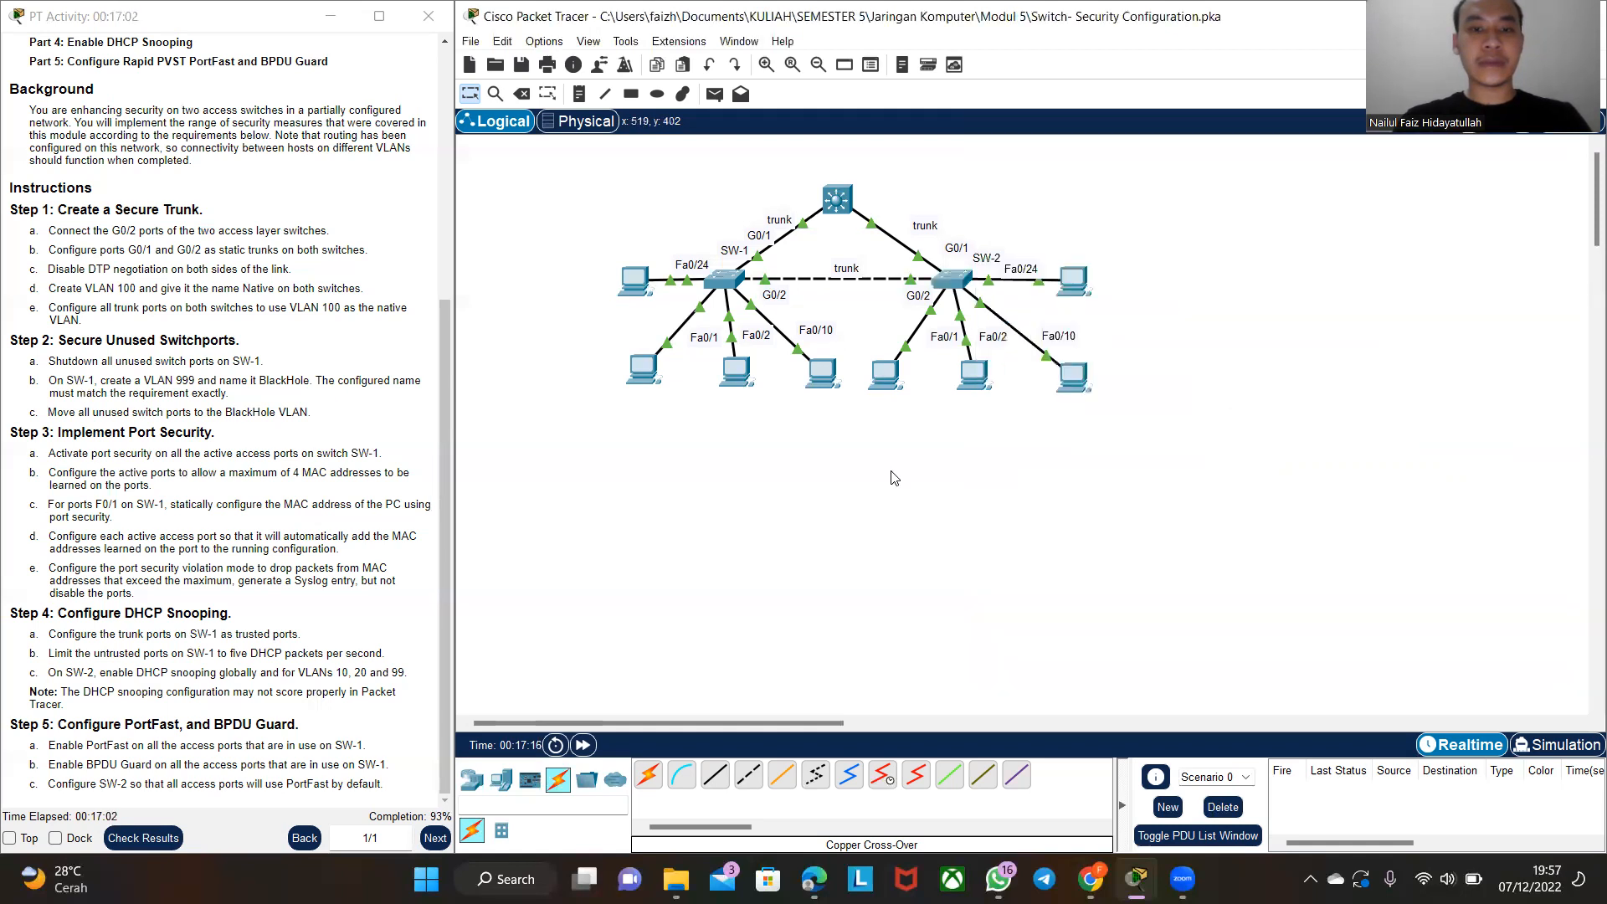
pyautogui.click(731, 282)
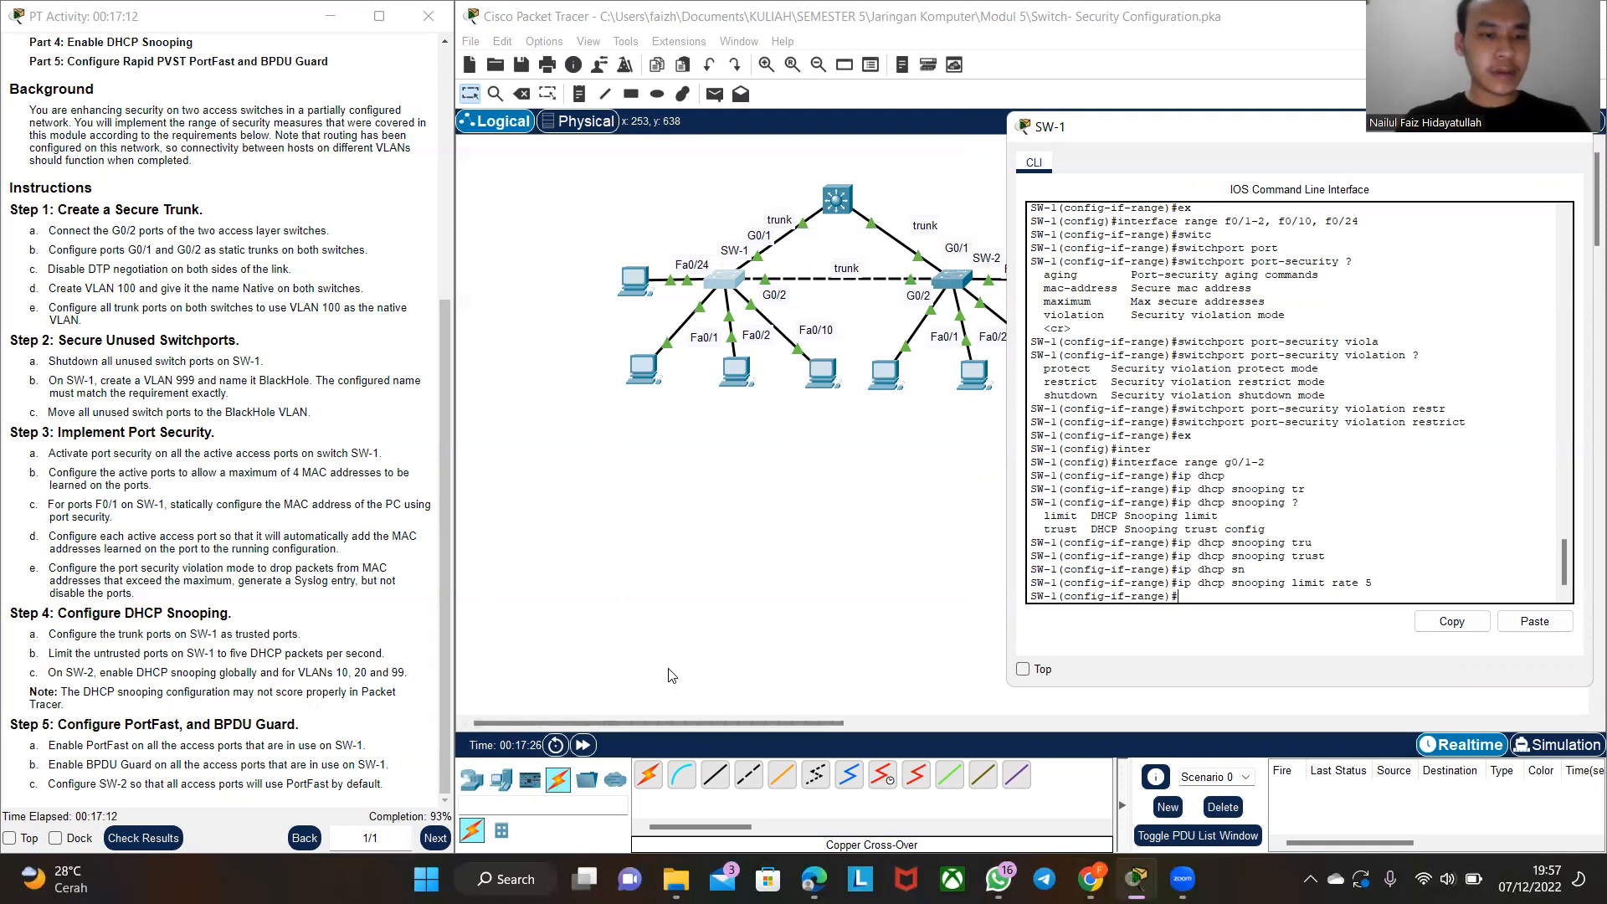
pyautogui.write('ex')
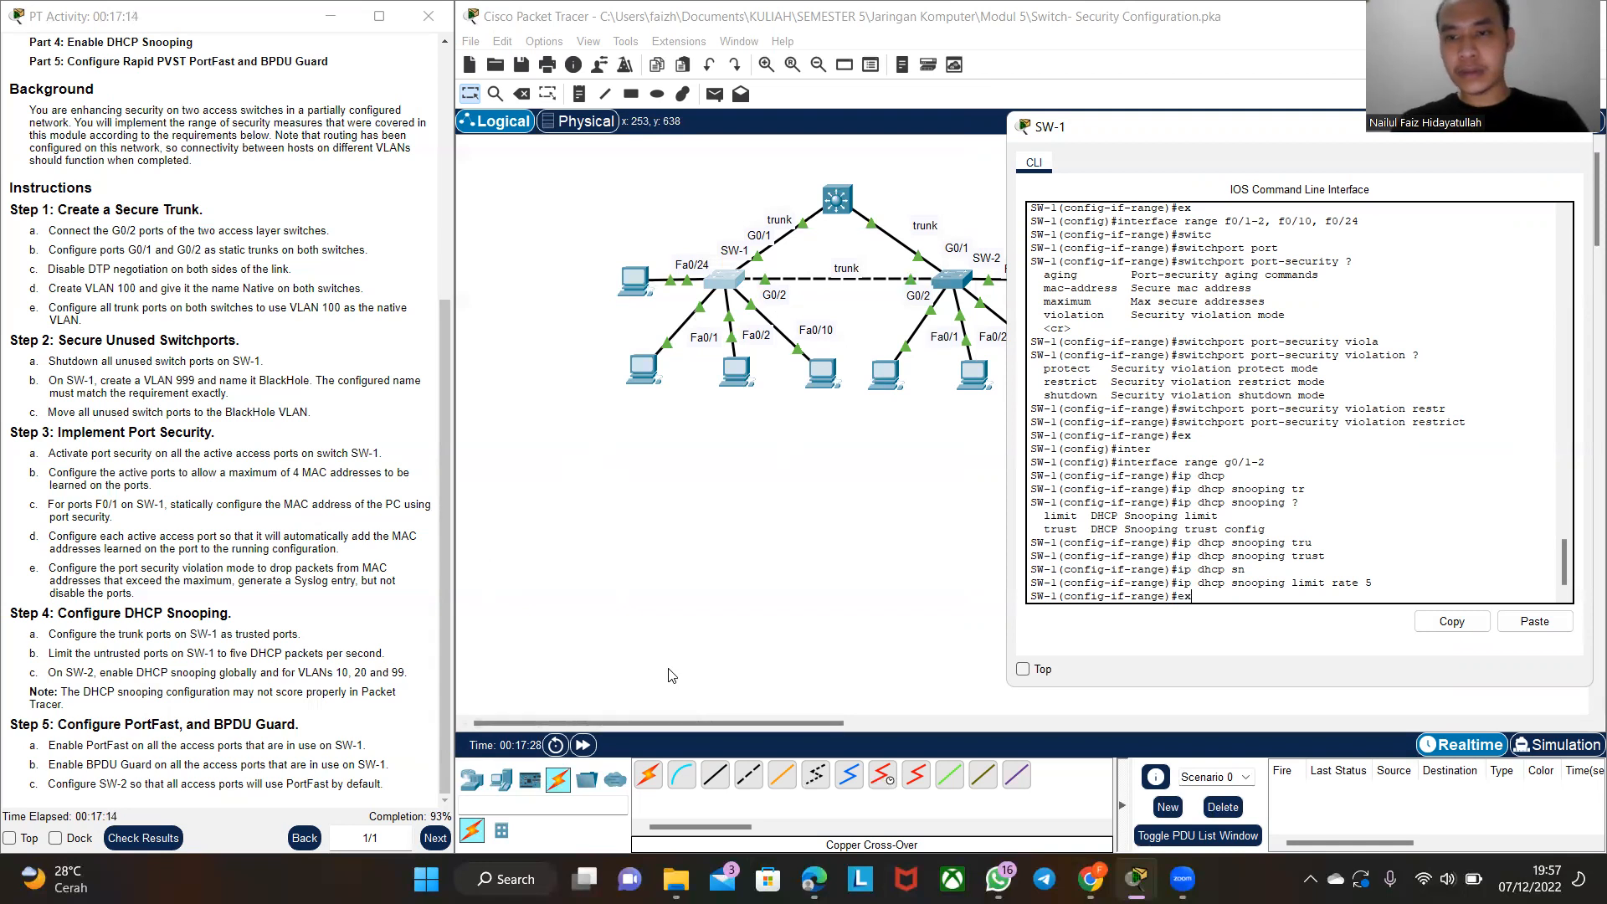
pyautogui.press('Return')
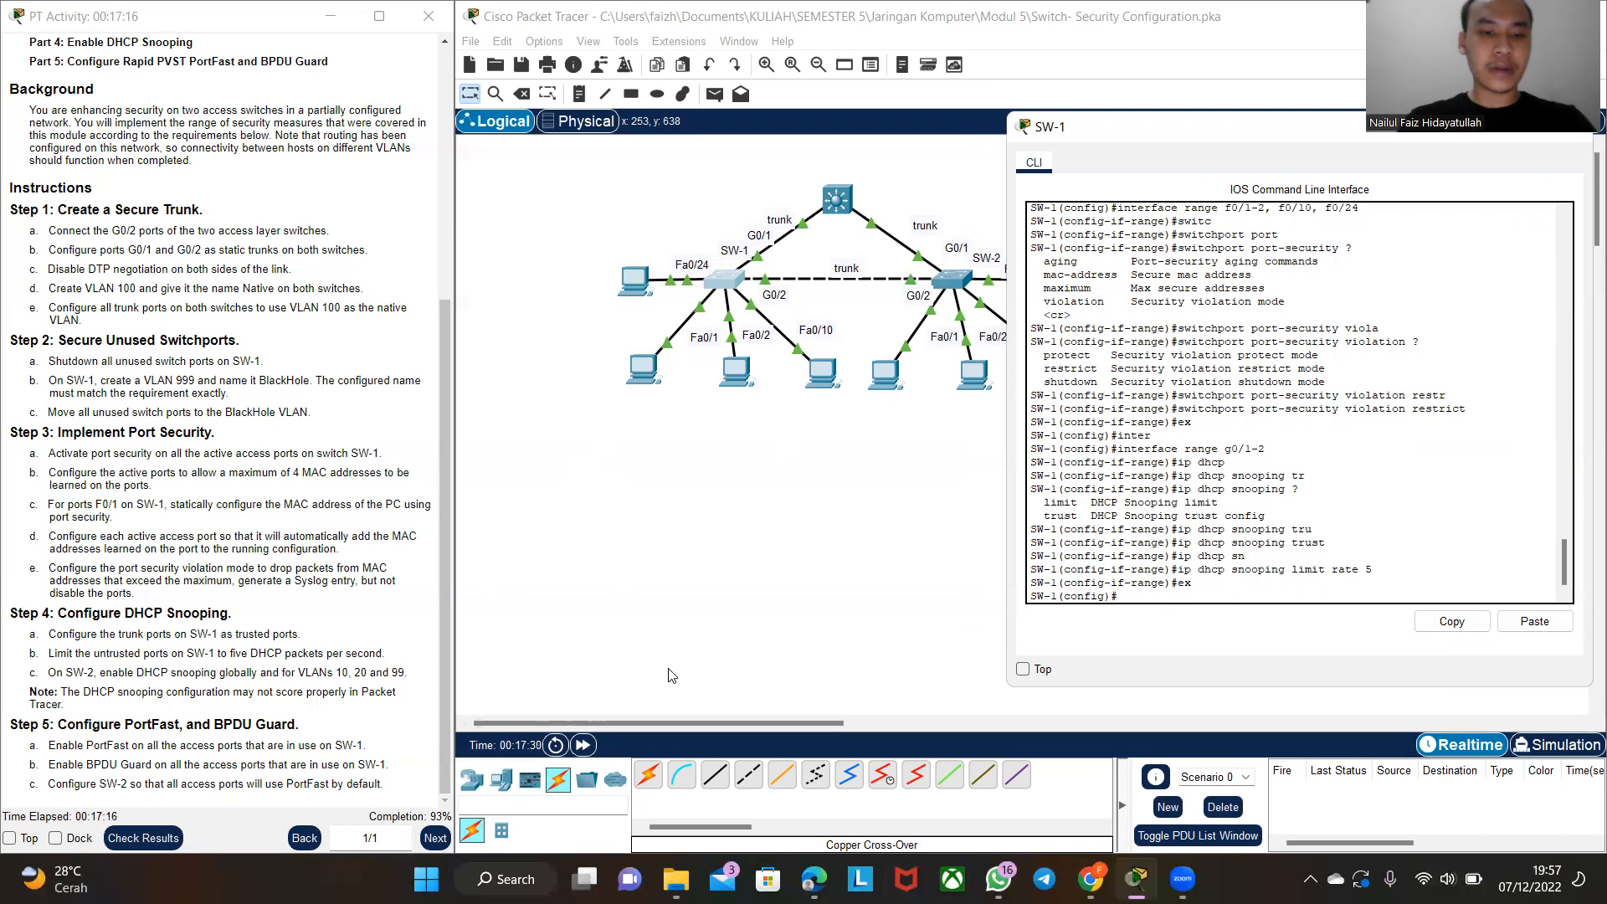
pyautogui.write('inter')
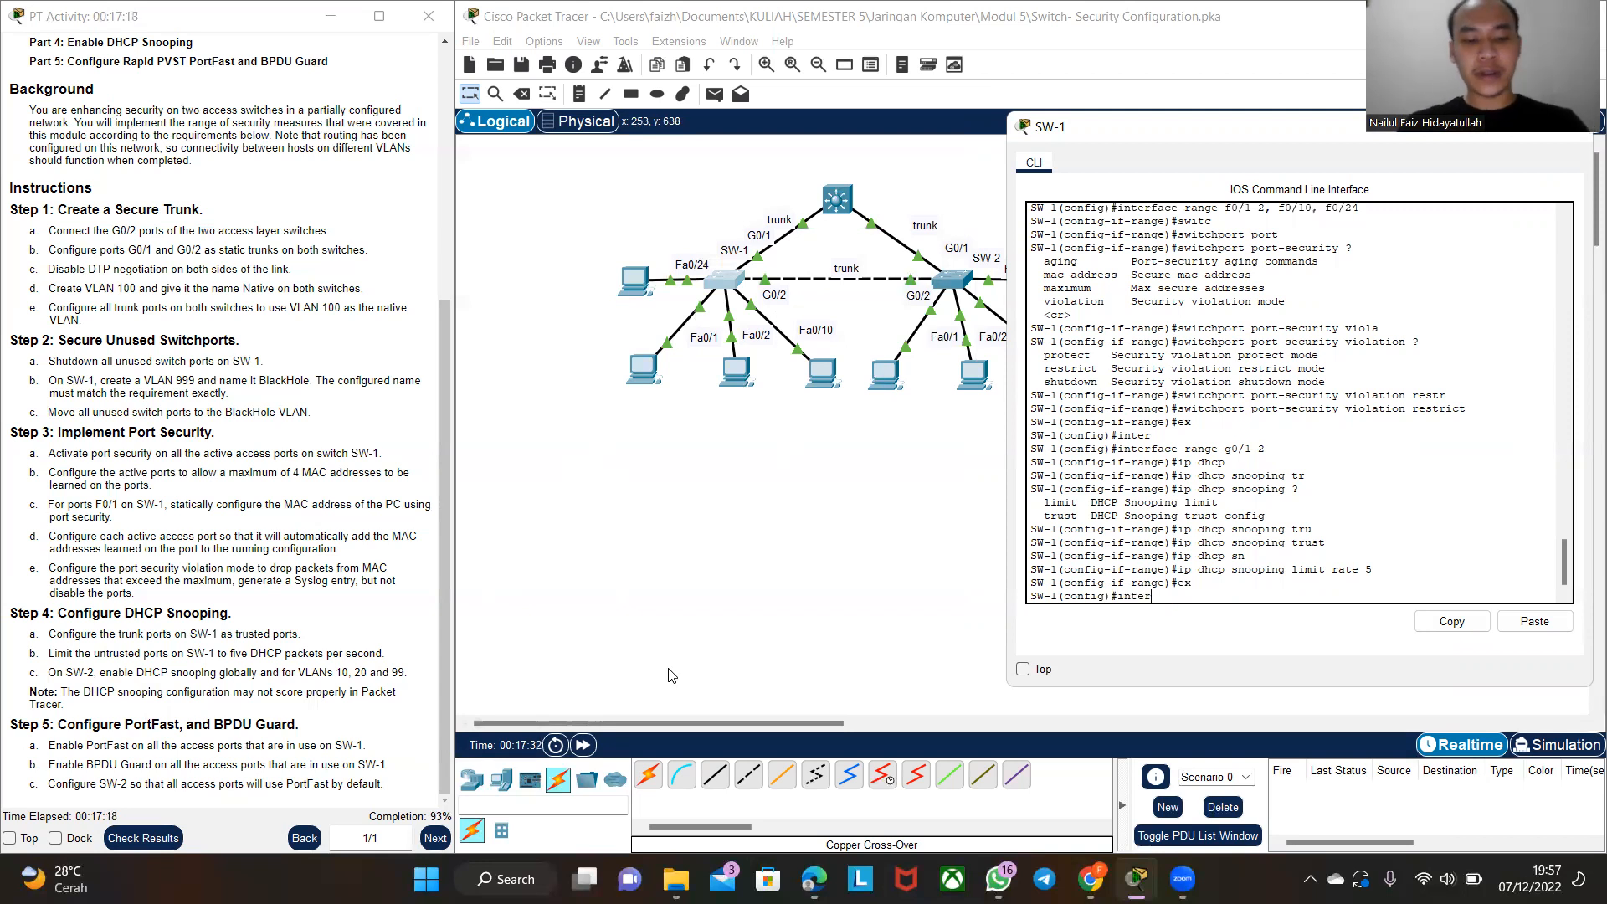
pyautogui.press('Tab')
pyautogui.write('range f0')
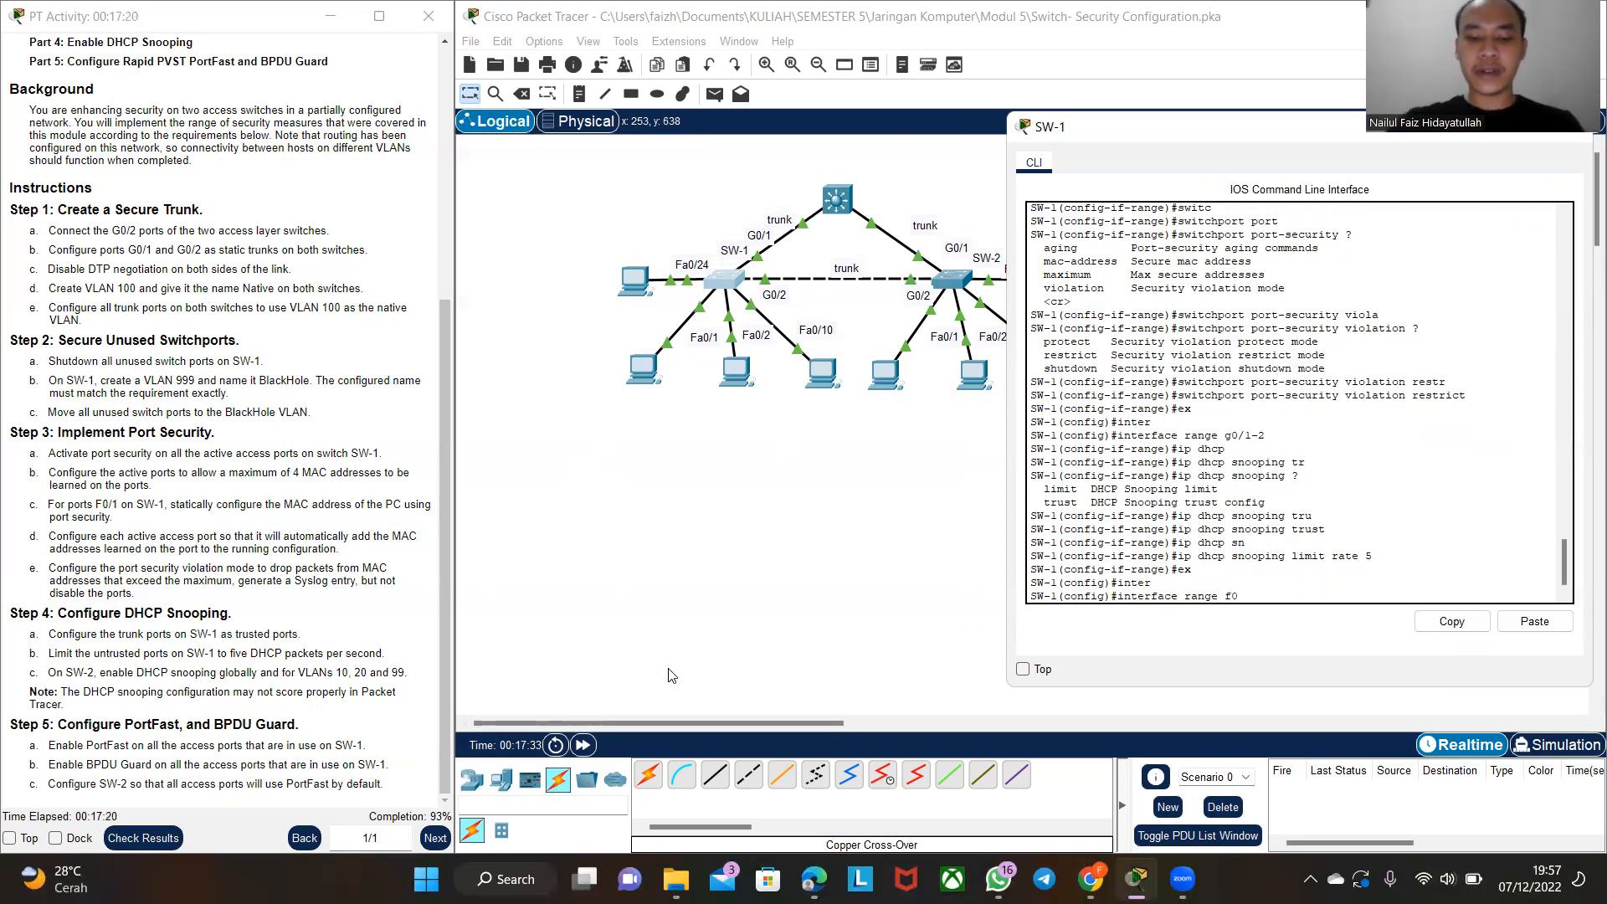
pyautogui.write('/1-2, f0.')
pyautogui.press('BackSpace')
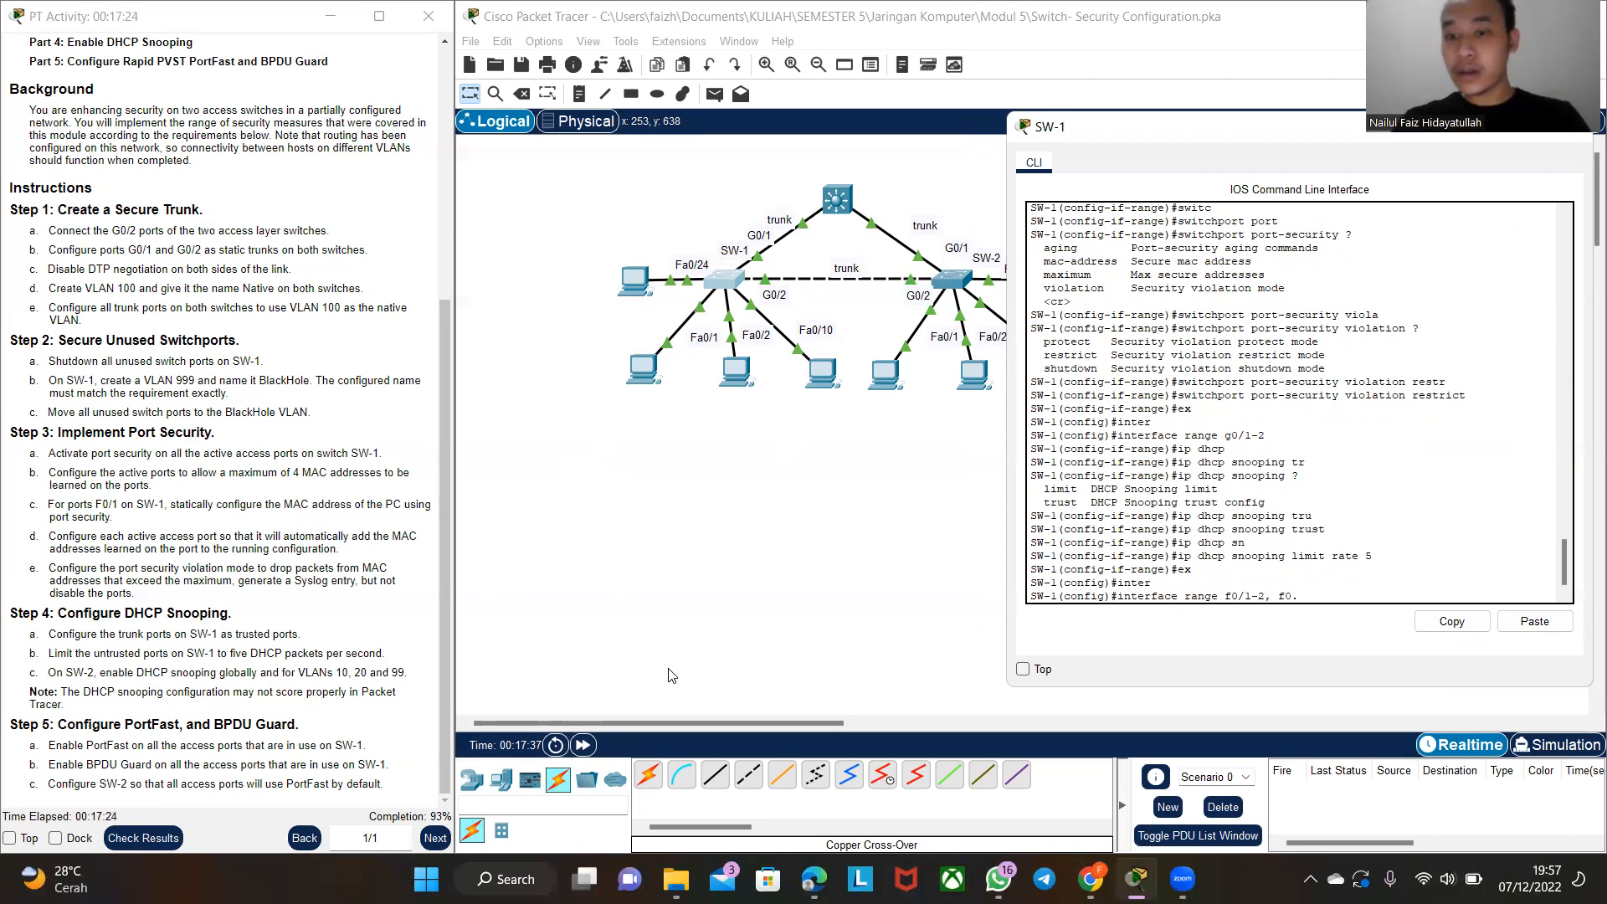
pyautogui.write('/10, f0/224')
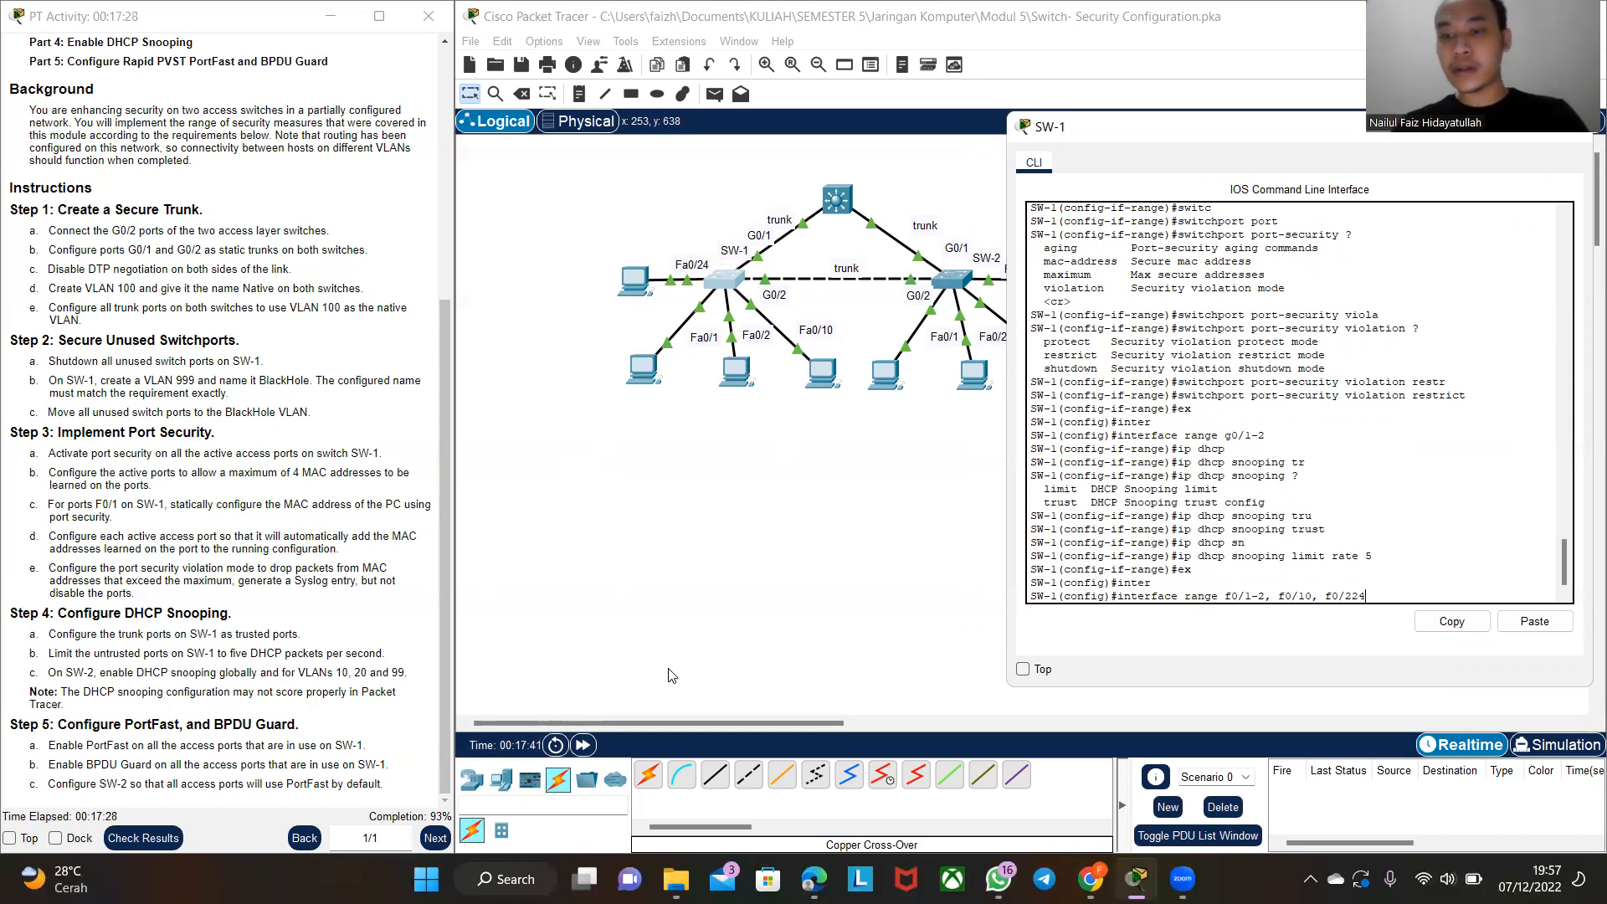
pyautogui.press('BackSpace')
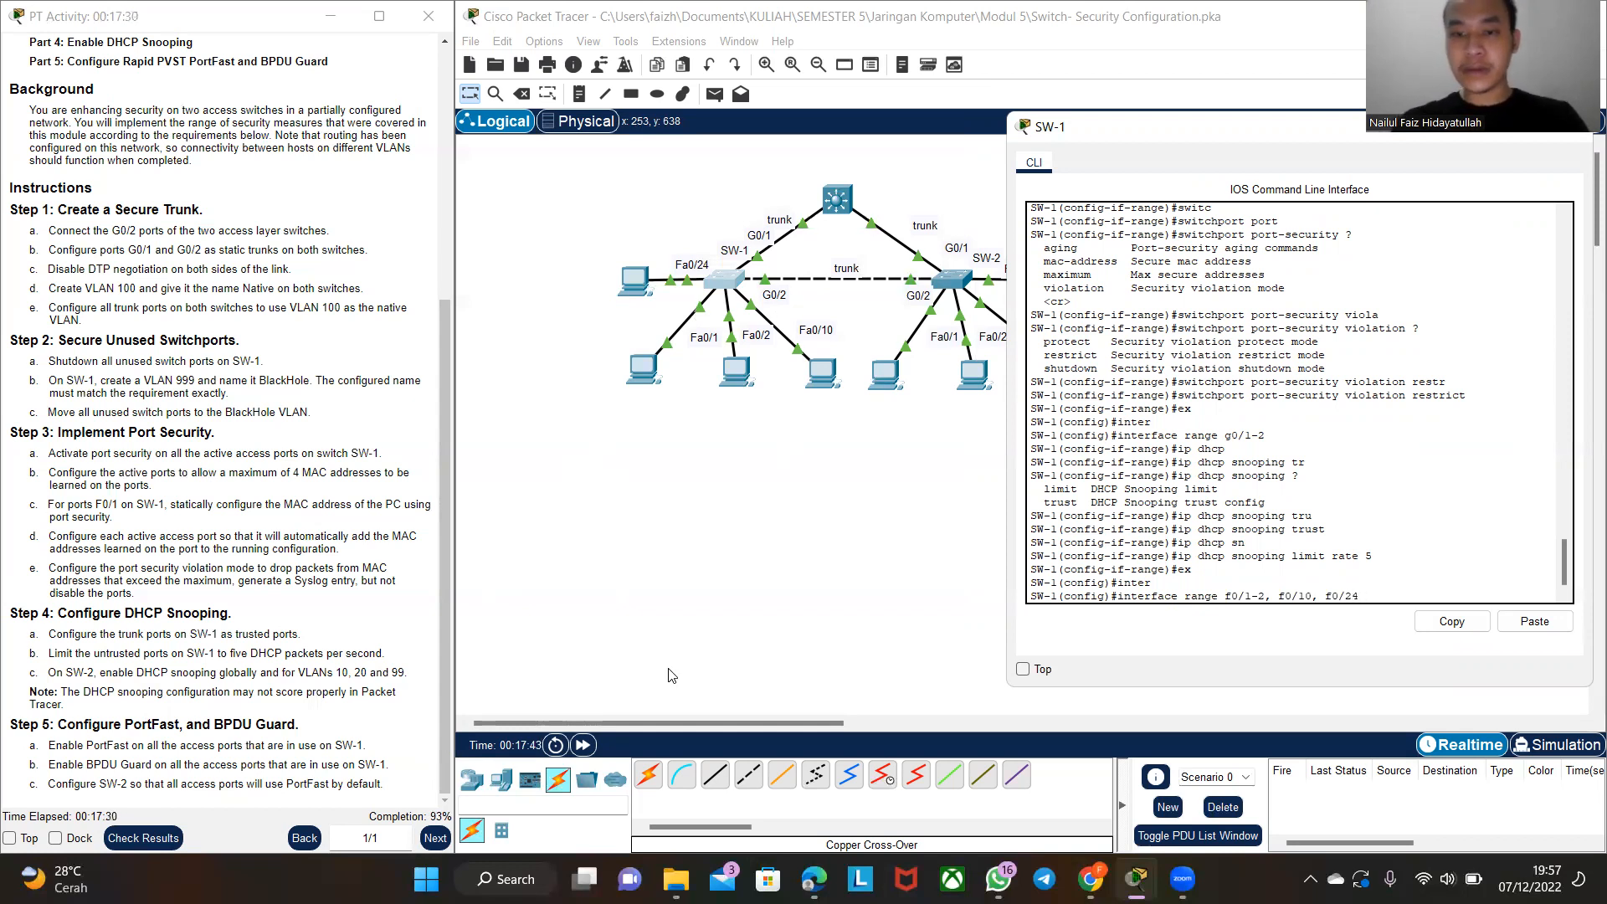
pyautogui.press('Return')
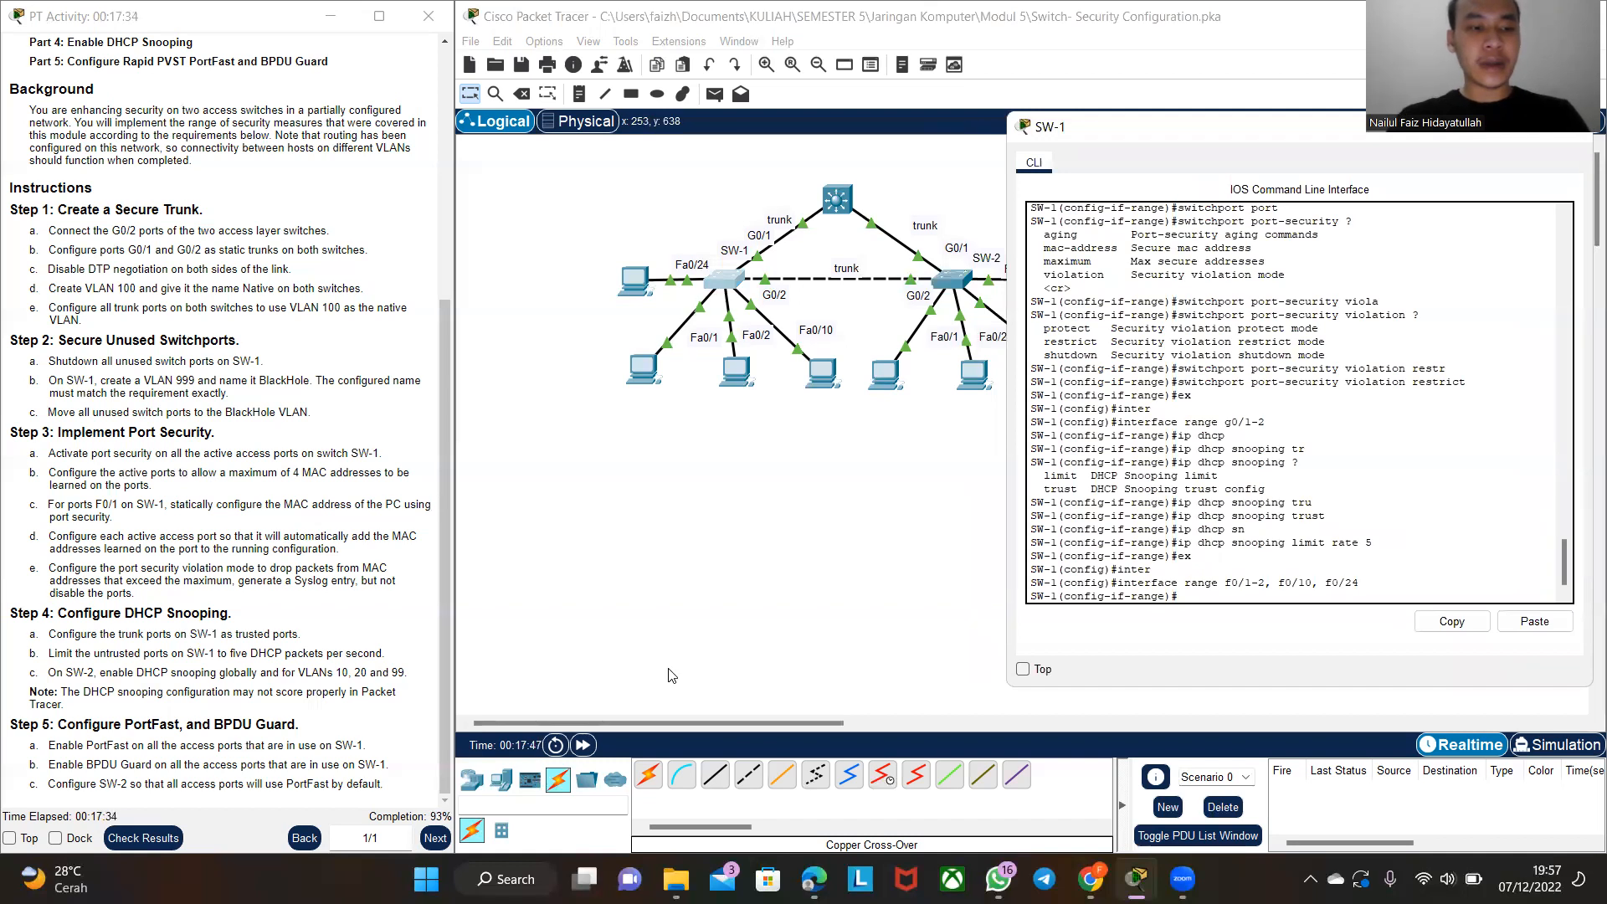
# - Enable PortFast on SW-1's selected access ports with spanning-tree portfast
pyautogui.write('spanning')
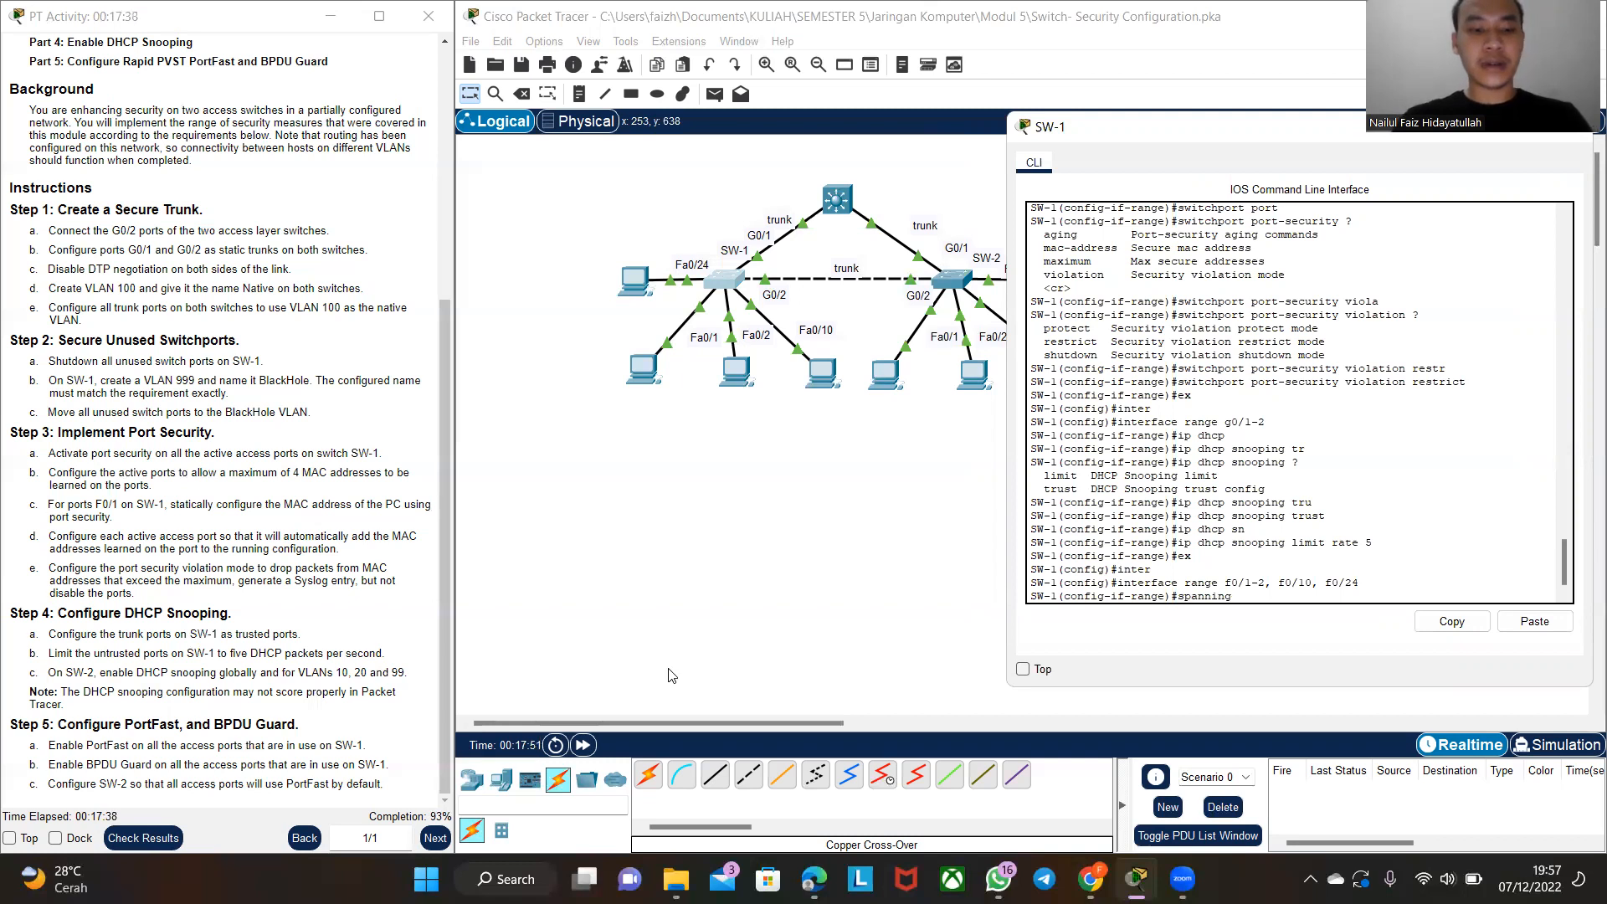
pyautogui.press('Tab')
pyautogui.write('portfast')
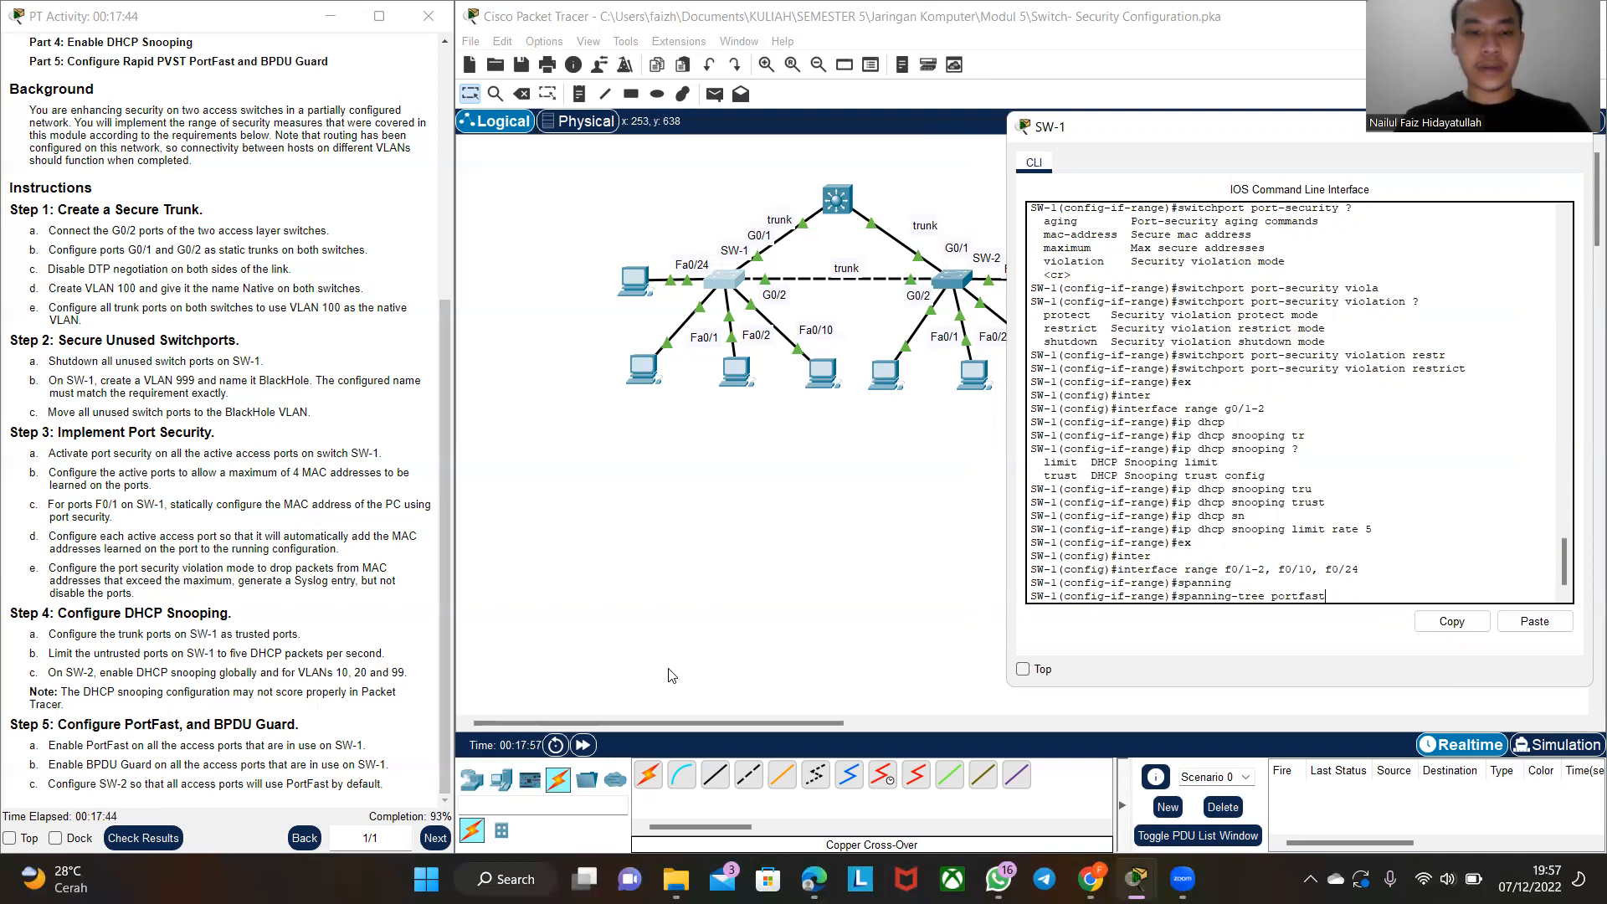
pyautogui.press('Return')
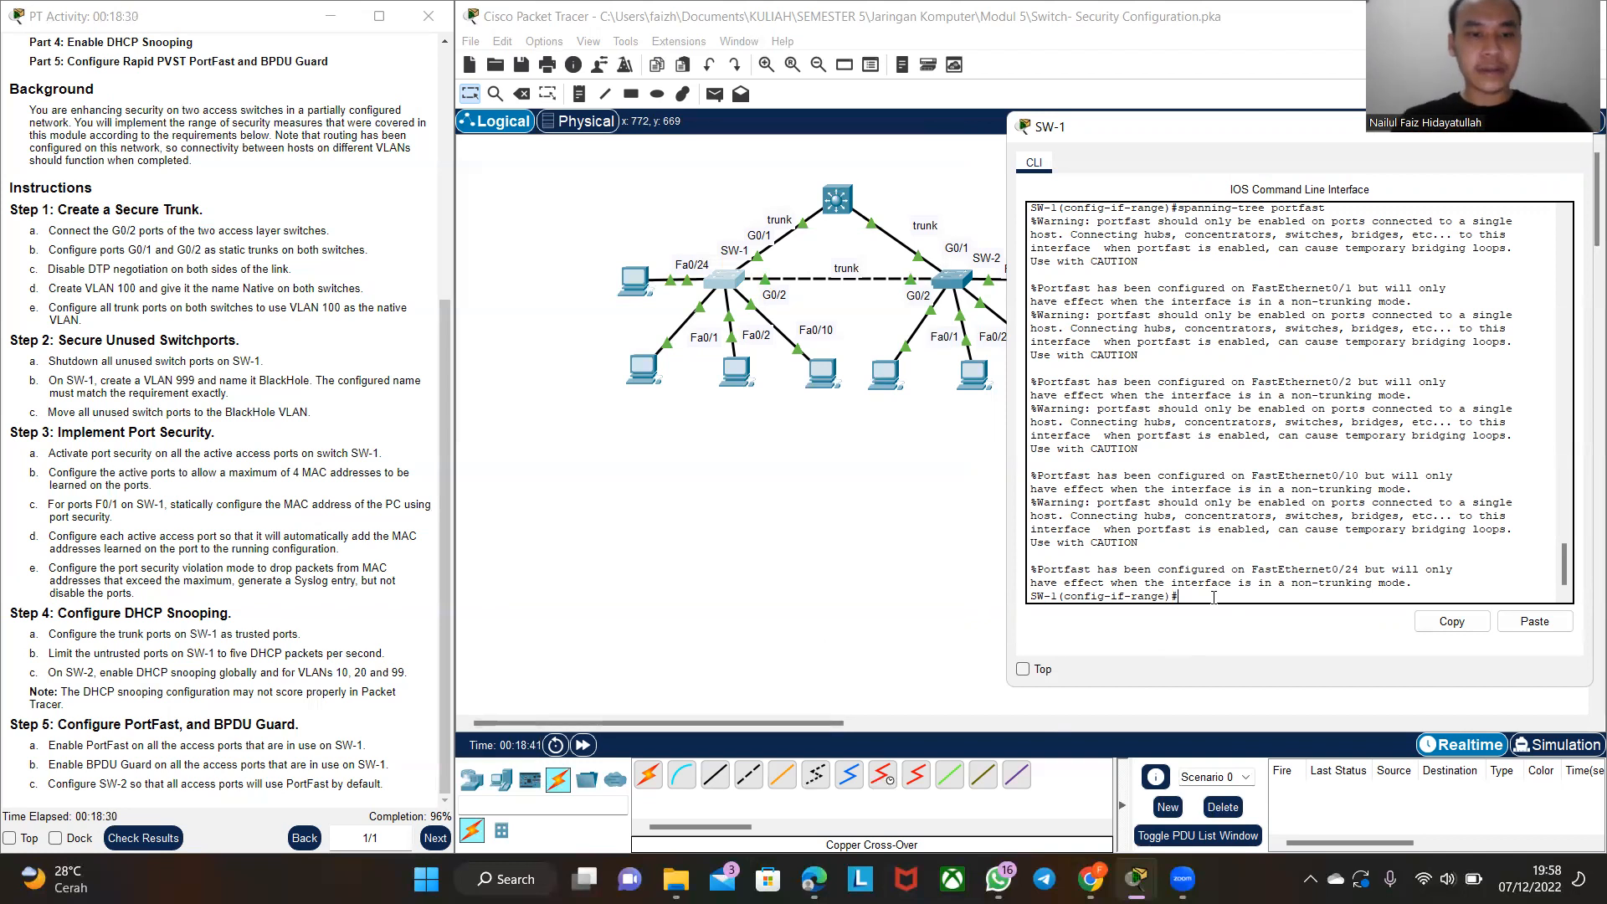
# - Enable BPDU Guard on the same SW-1 access ports with spanning-tree bpduguard enable
pyautogui.write('spann')
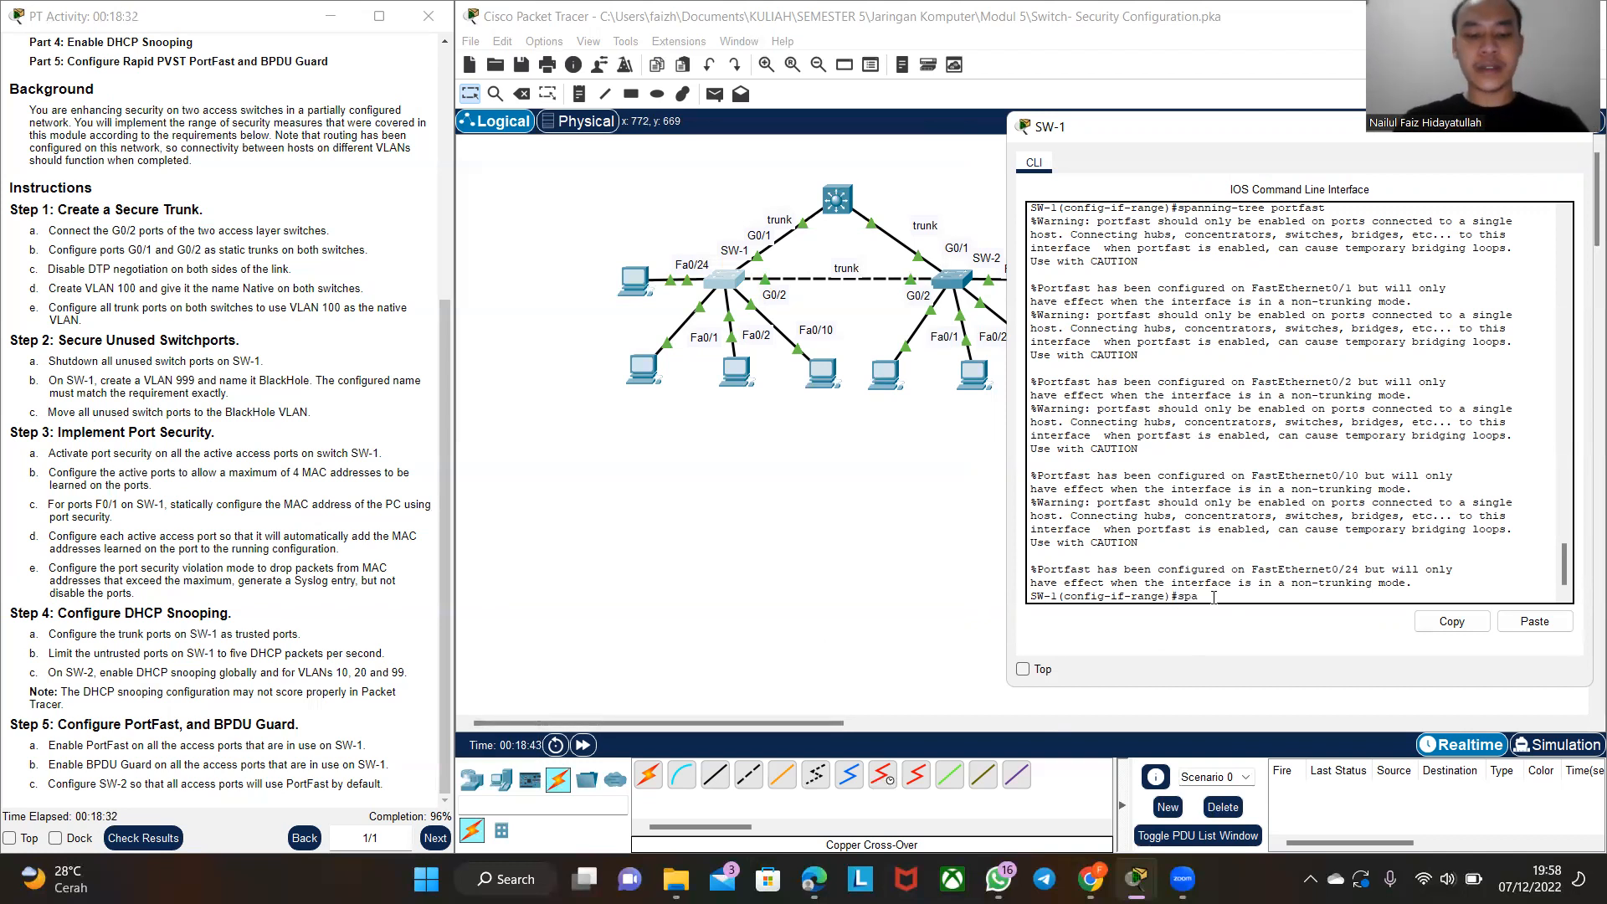
pyautogui.press('Tab')
pyautogui.write('bpdu')
pyautogui.press('Tab')
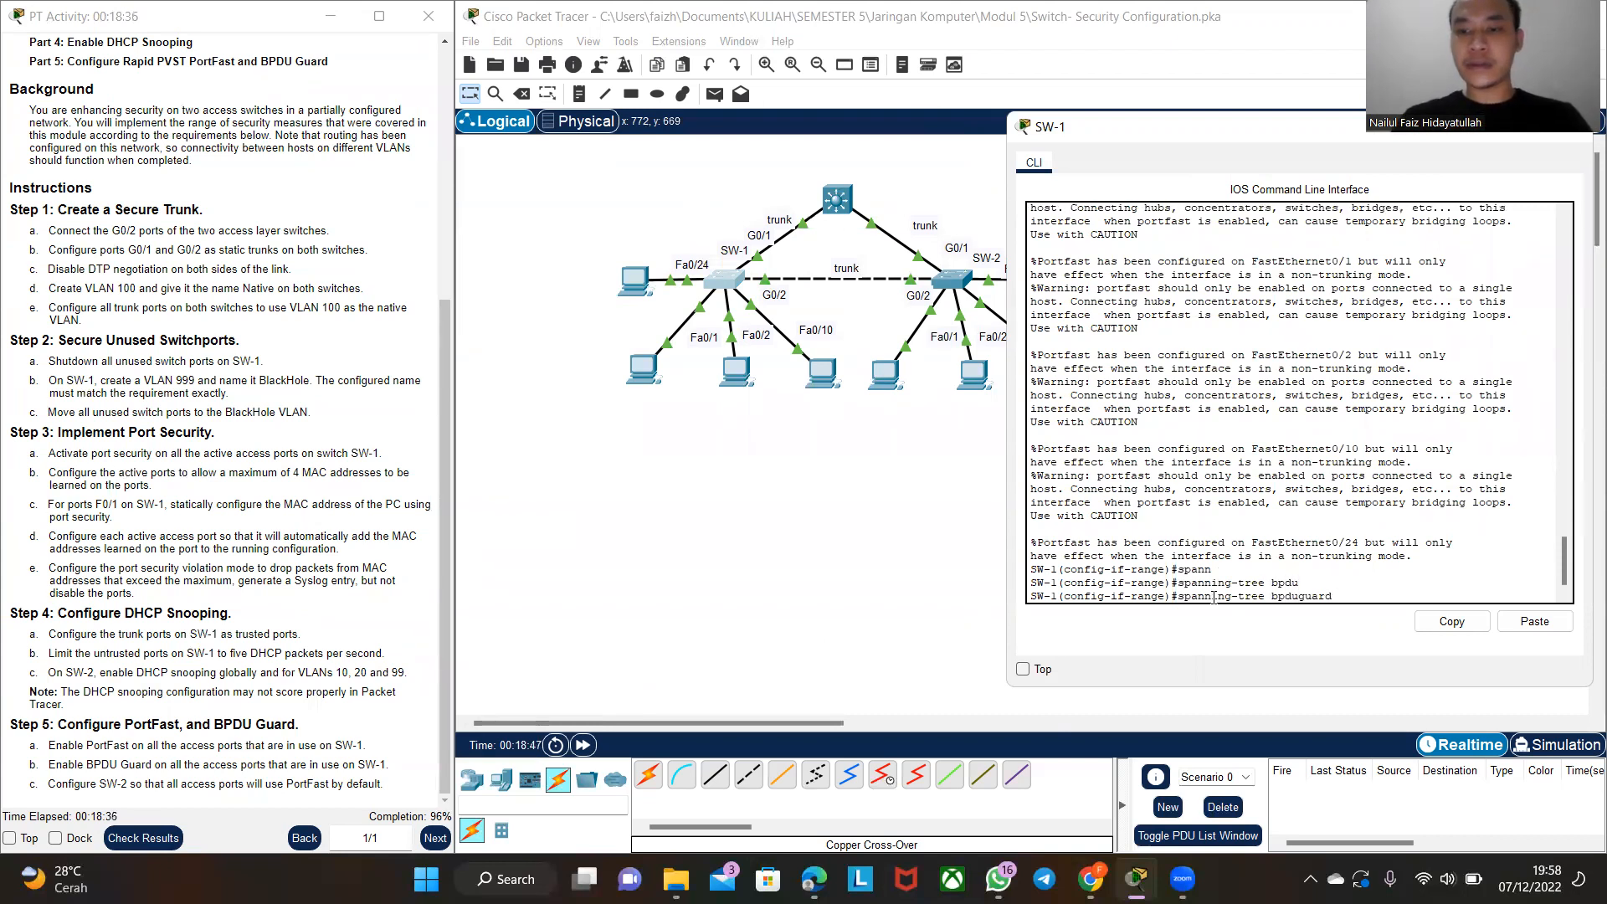
pyautogui.write('enable')
pyautogui.press('Return')
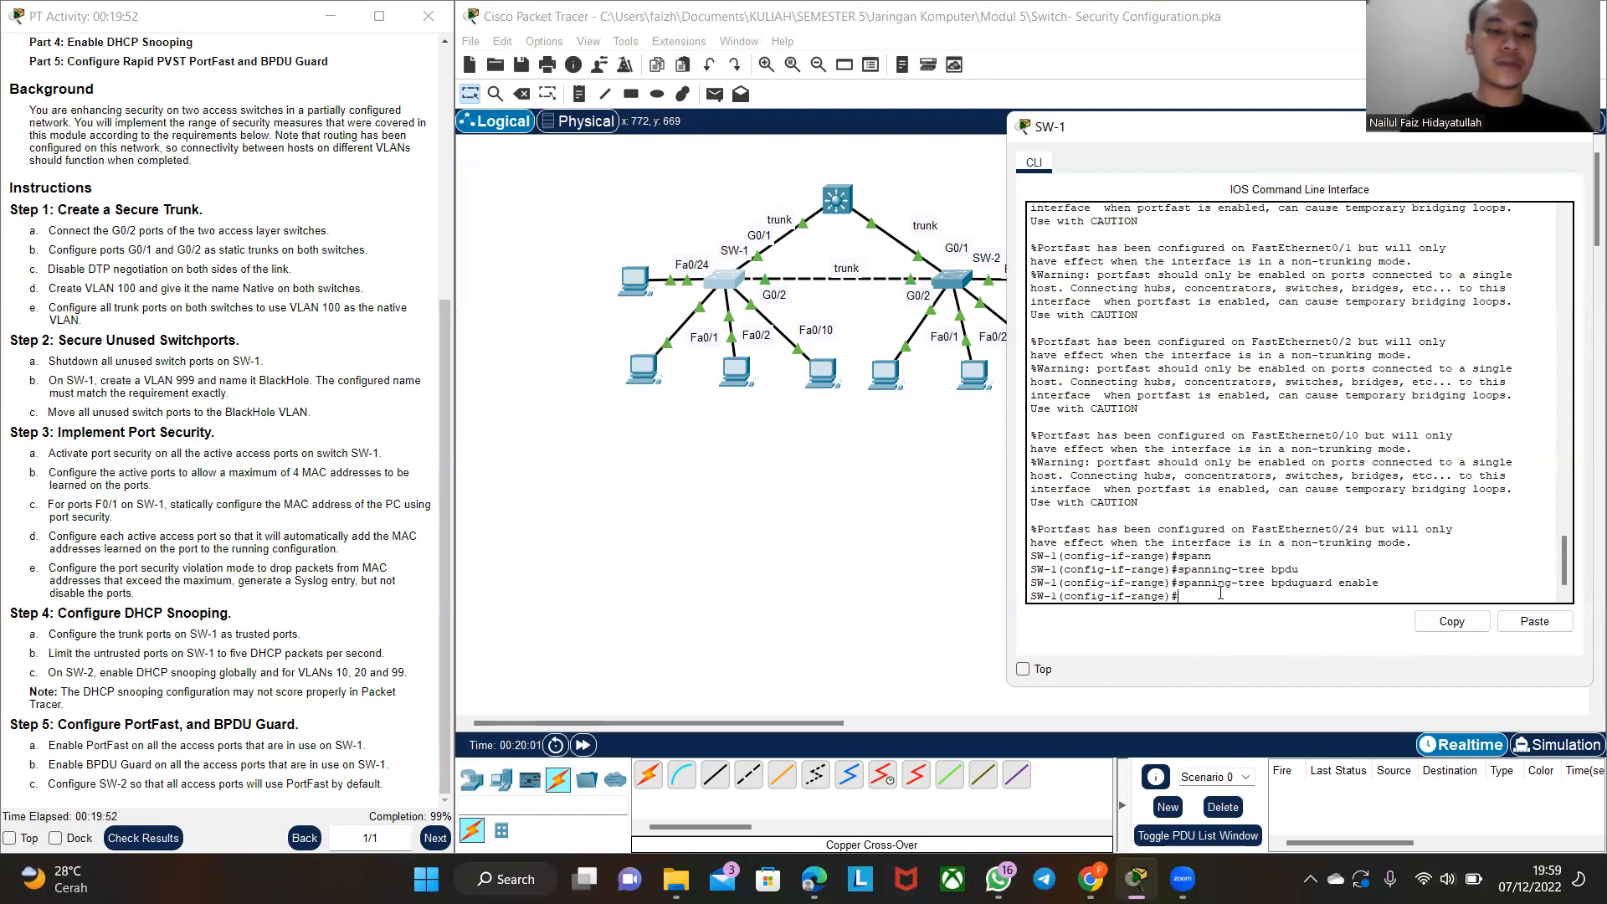
# - Open SW-2's command line and make all its access ports use PortFast by default with spanning-tree portfast default
pyautogui.click(961, 274)
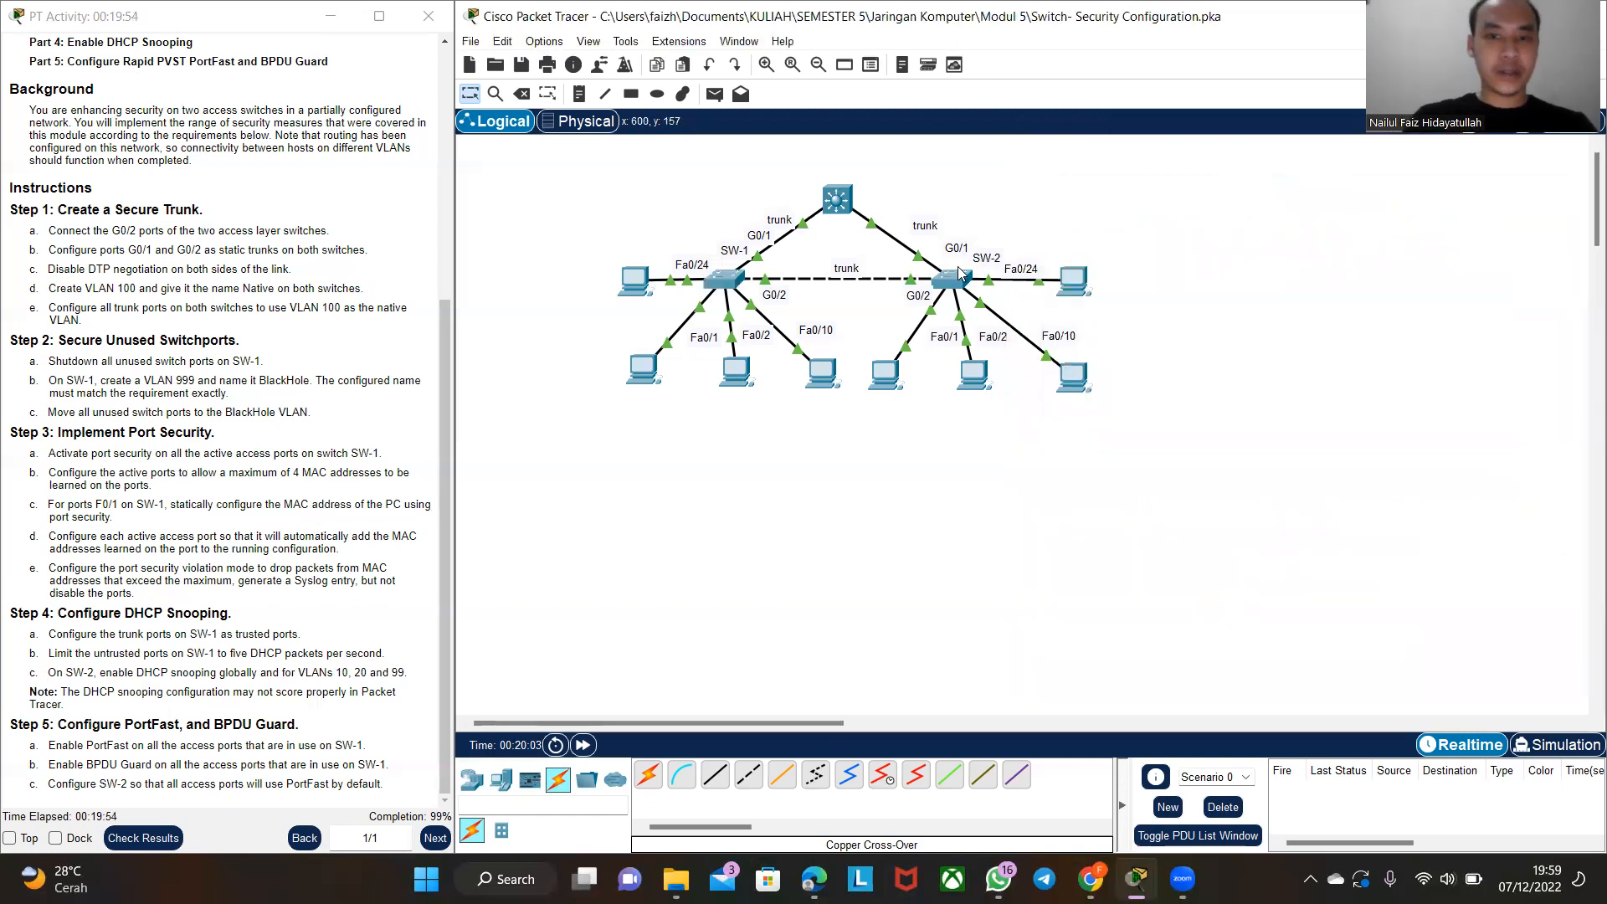
pyautogui.click(960, 274)
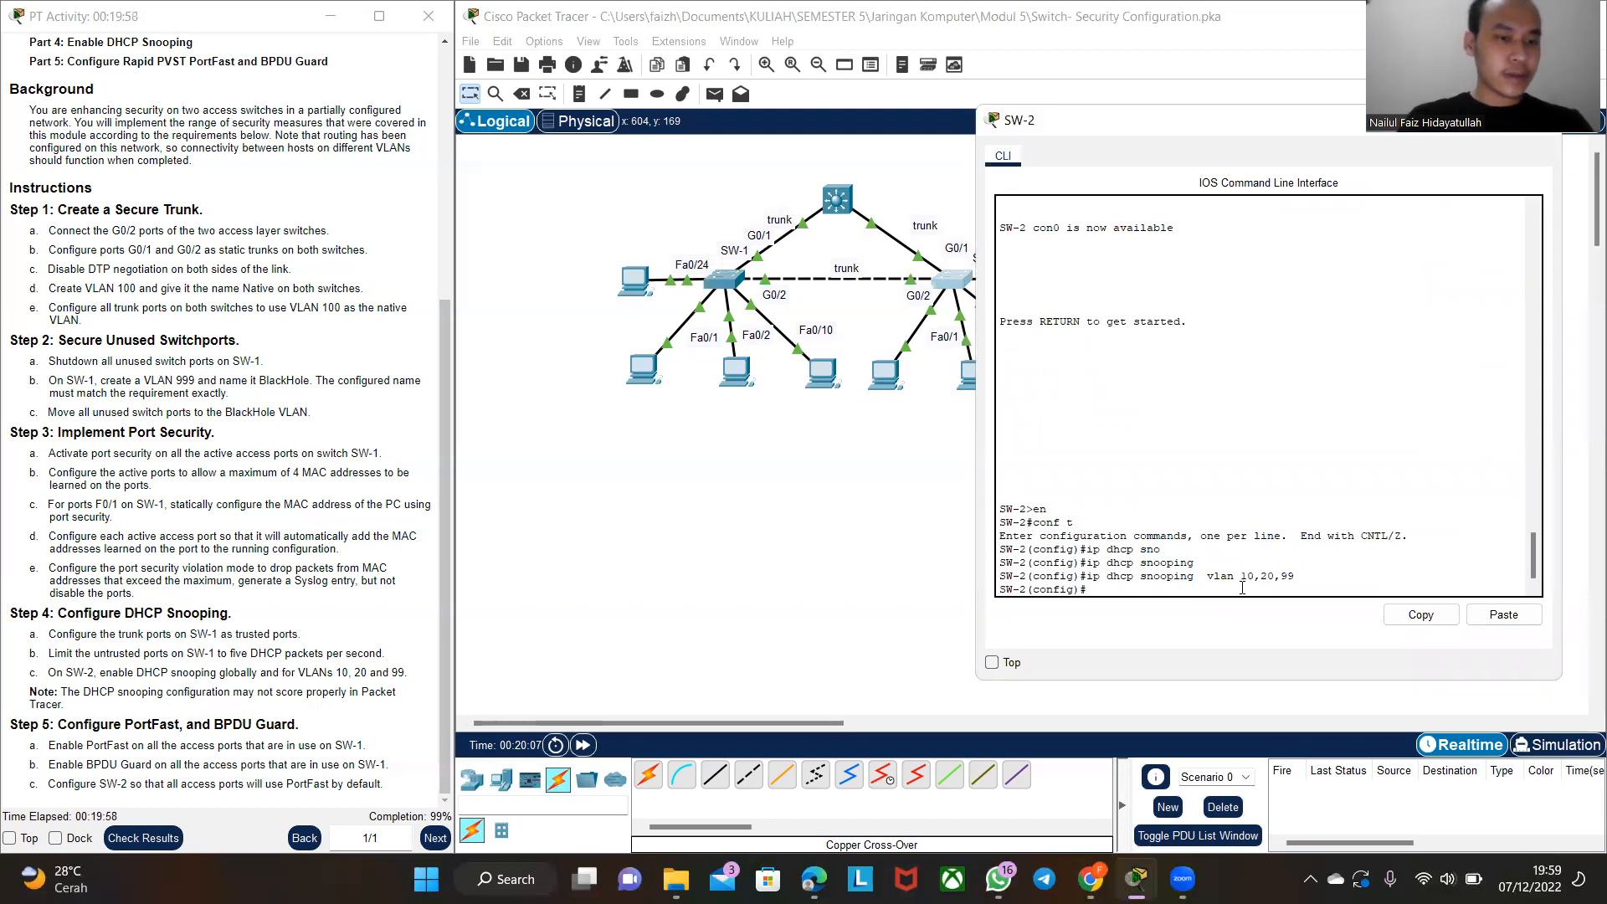
pyautogui.write('spanni')
pyautogui.press('Tab')
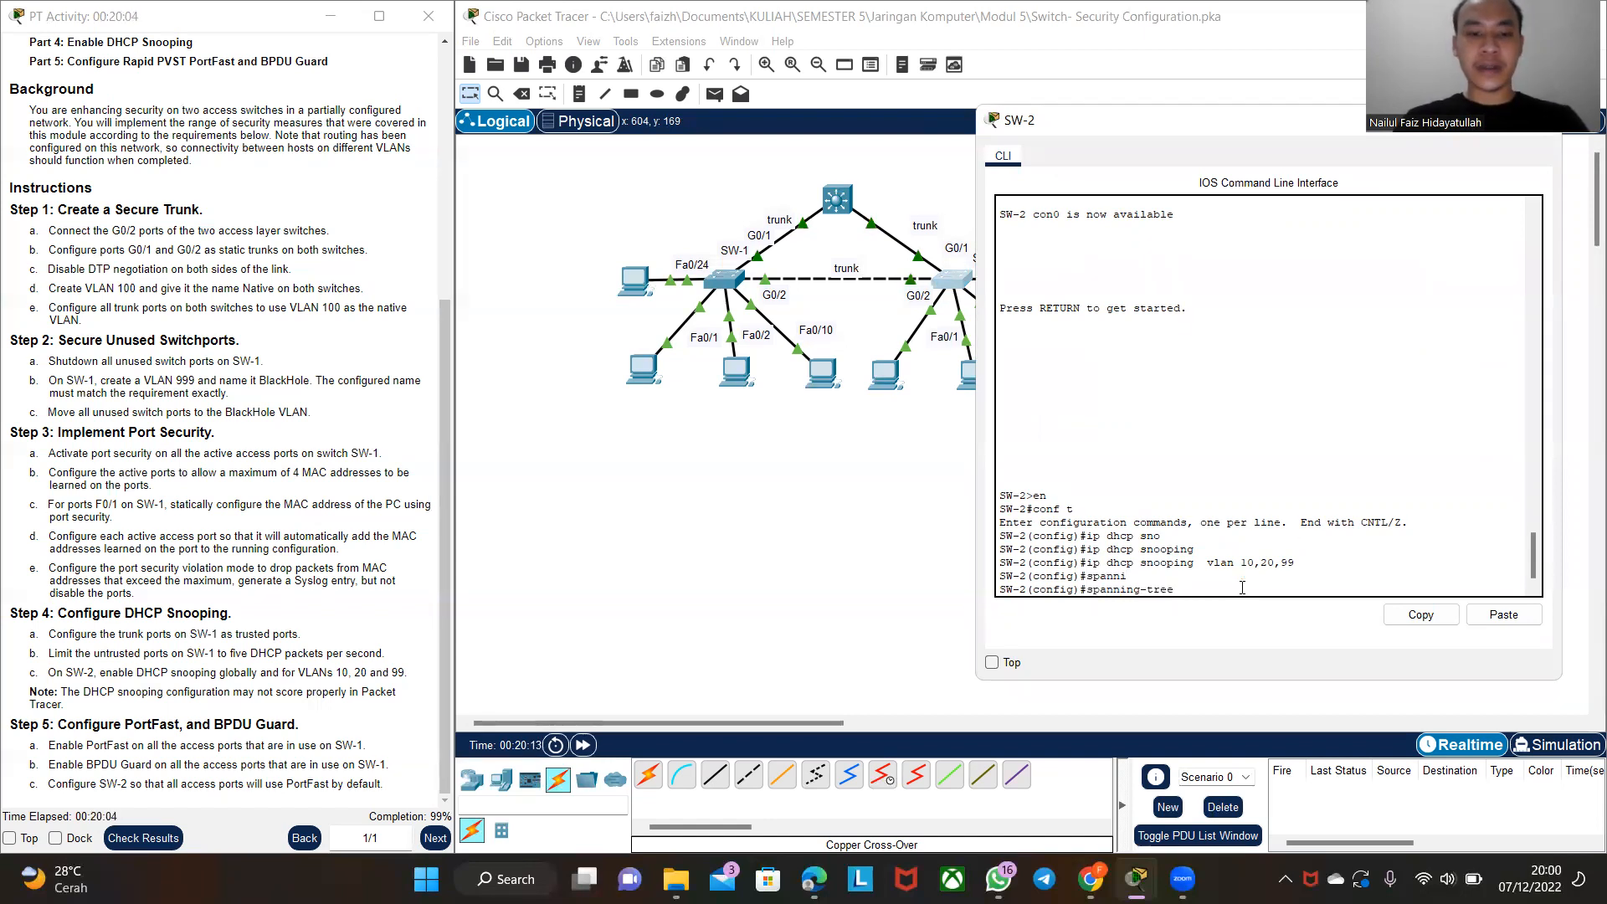
pyautogui.write('protf')
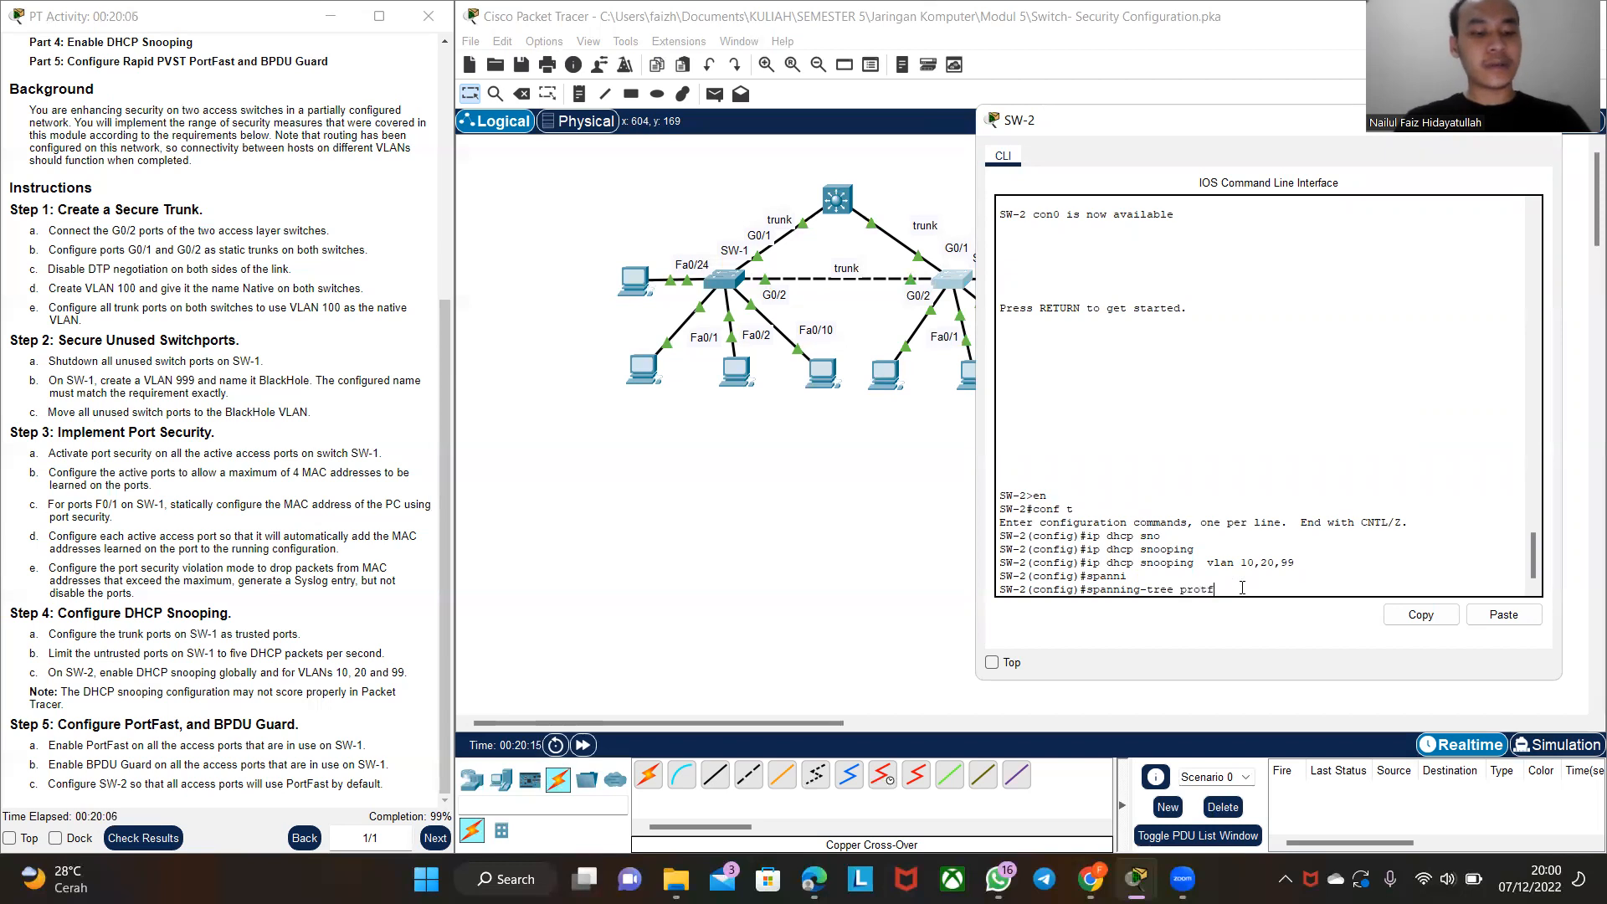
pyautogui.write('ast default')
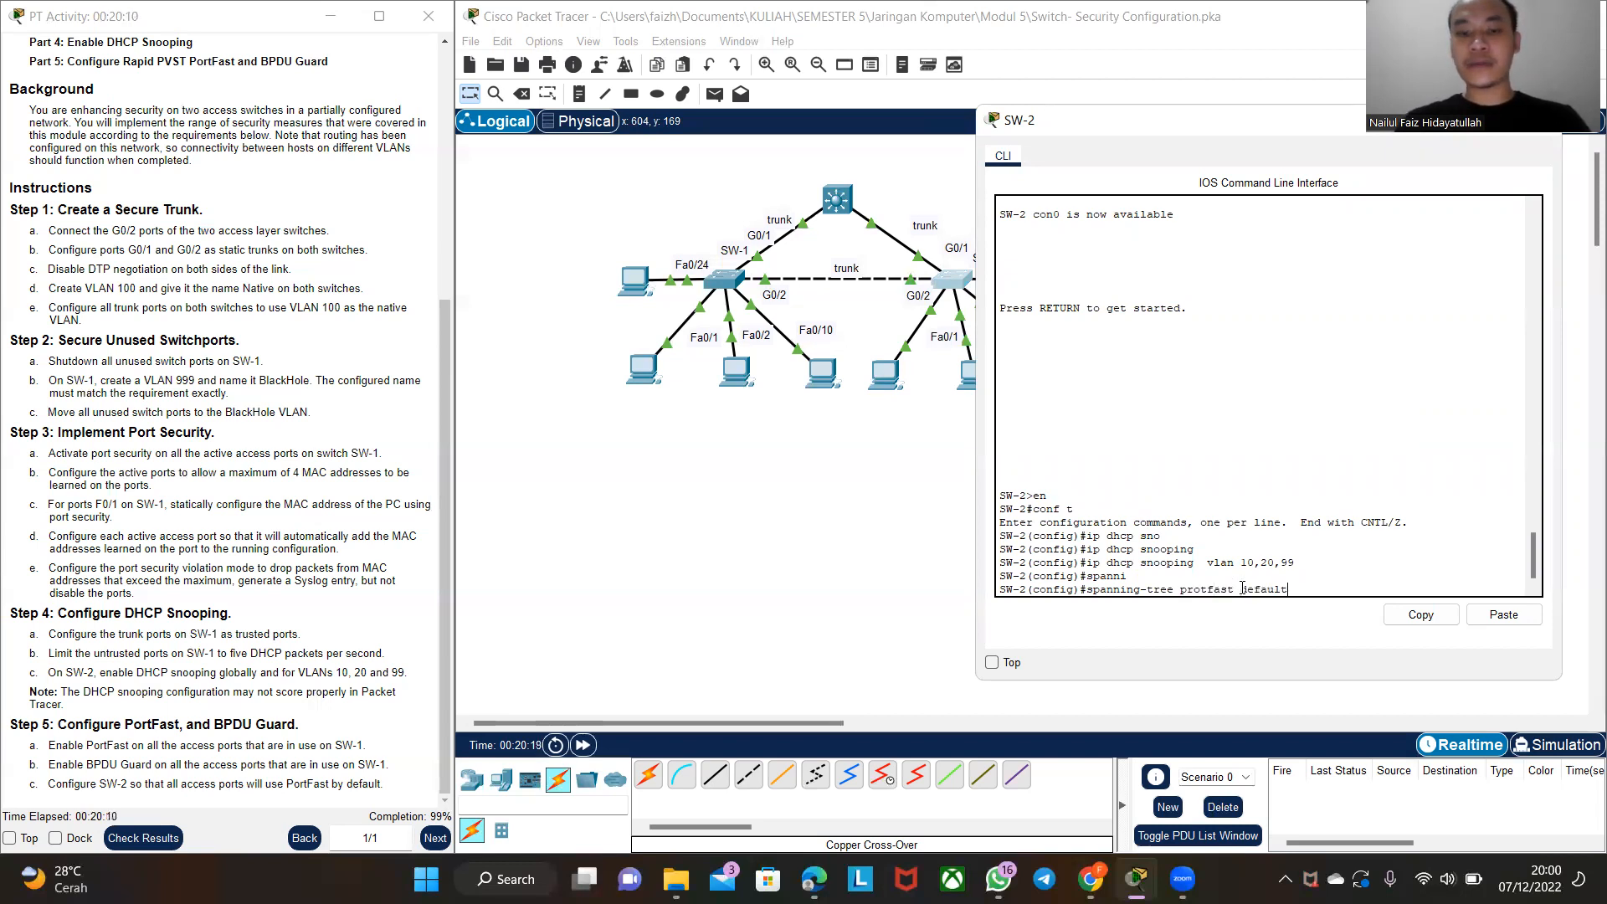
pyautogui.press('Return')
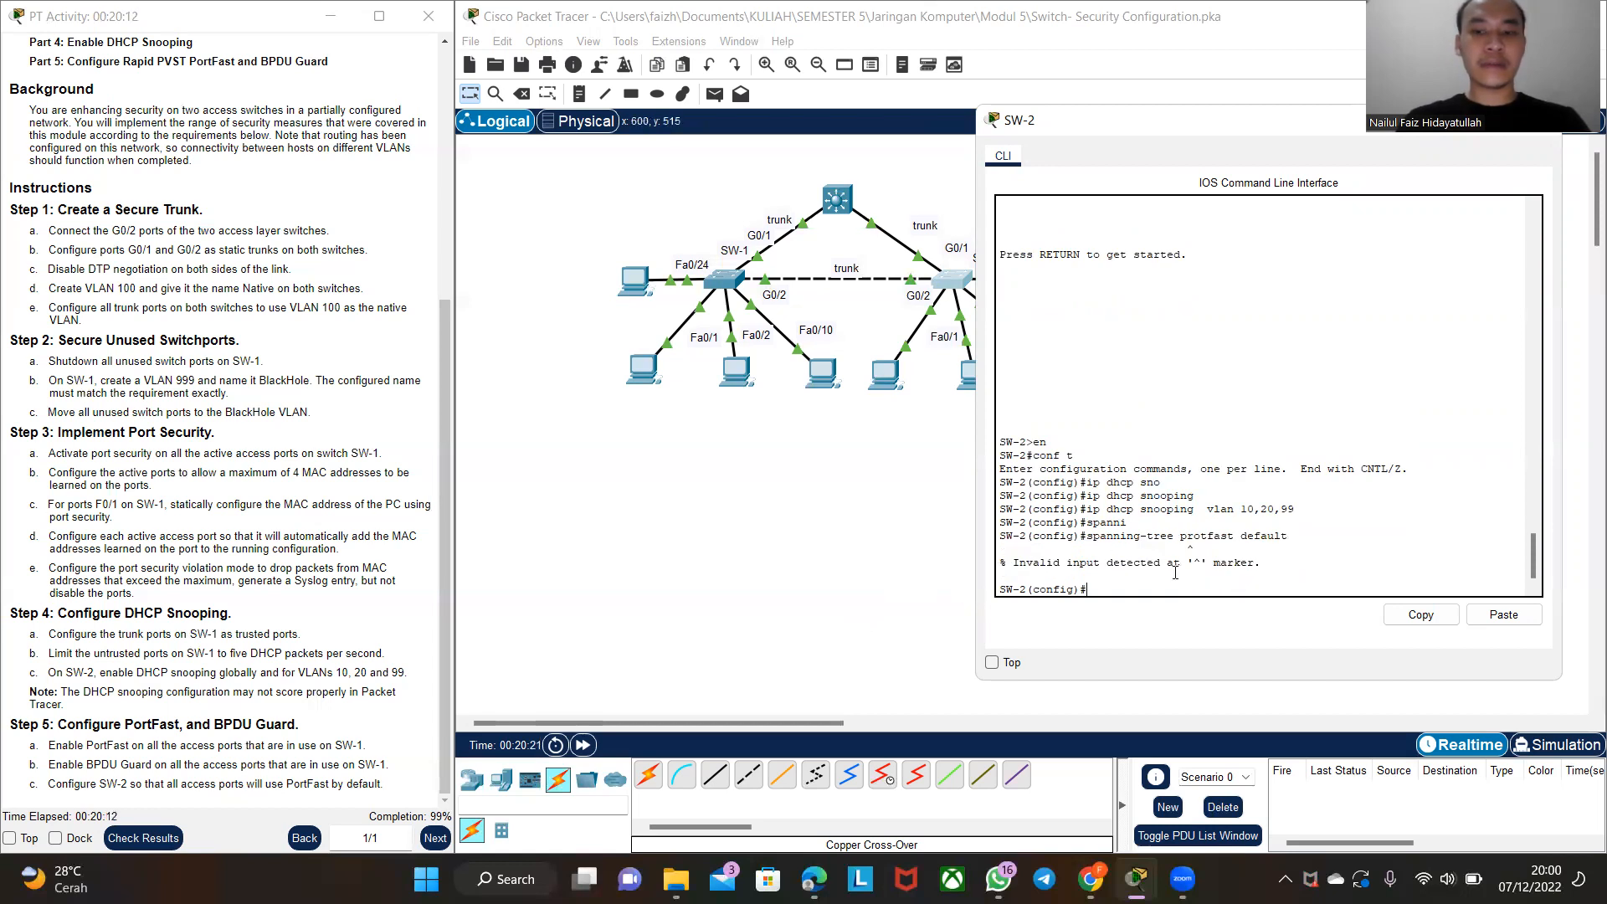
pyautogui.press('Up')
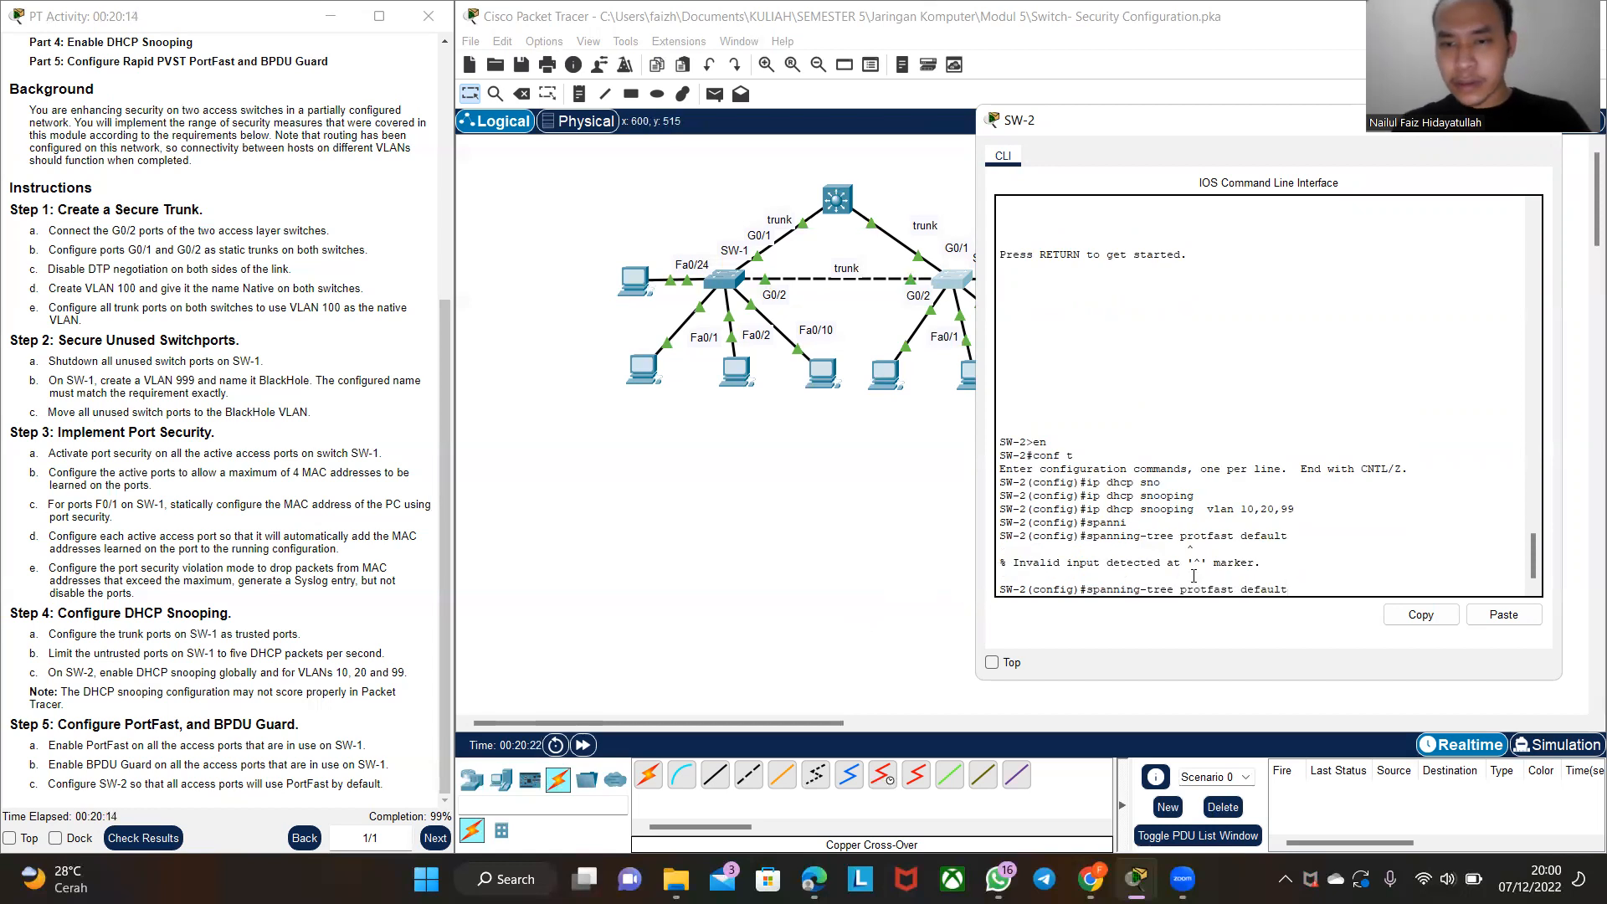
pyautogui.press('BackSpace')
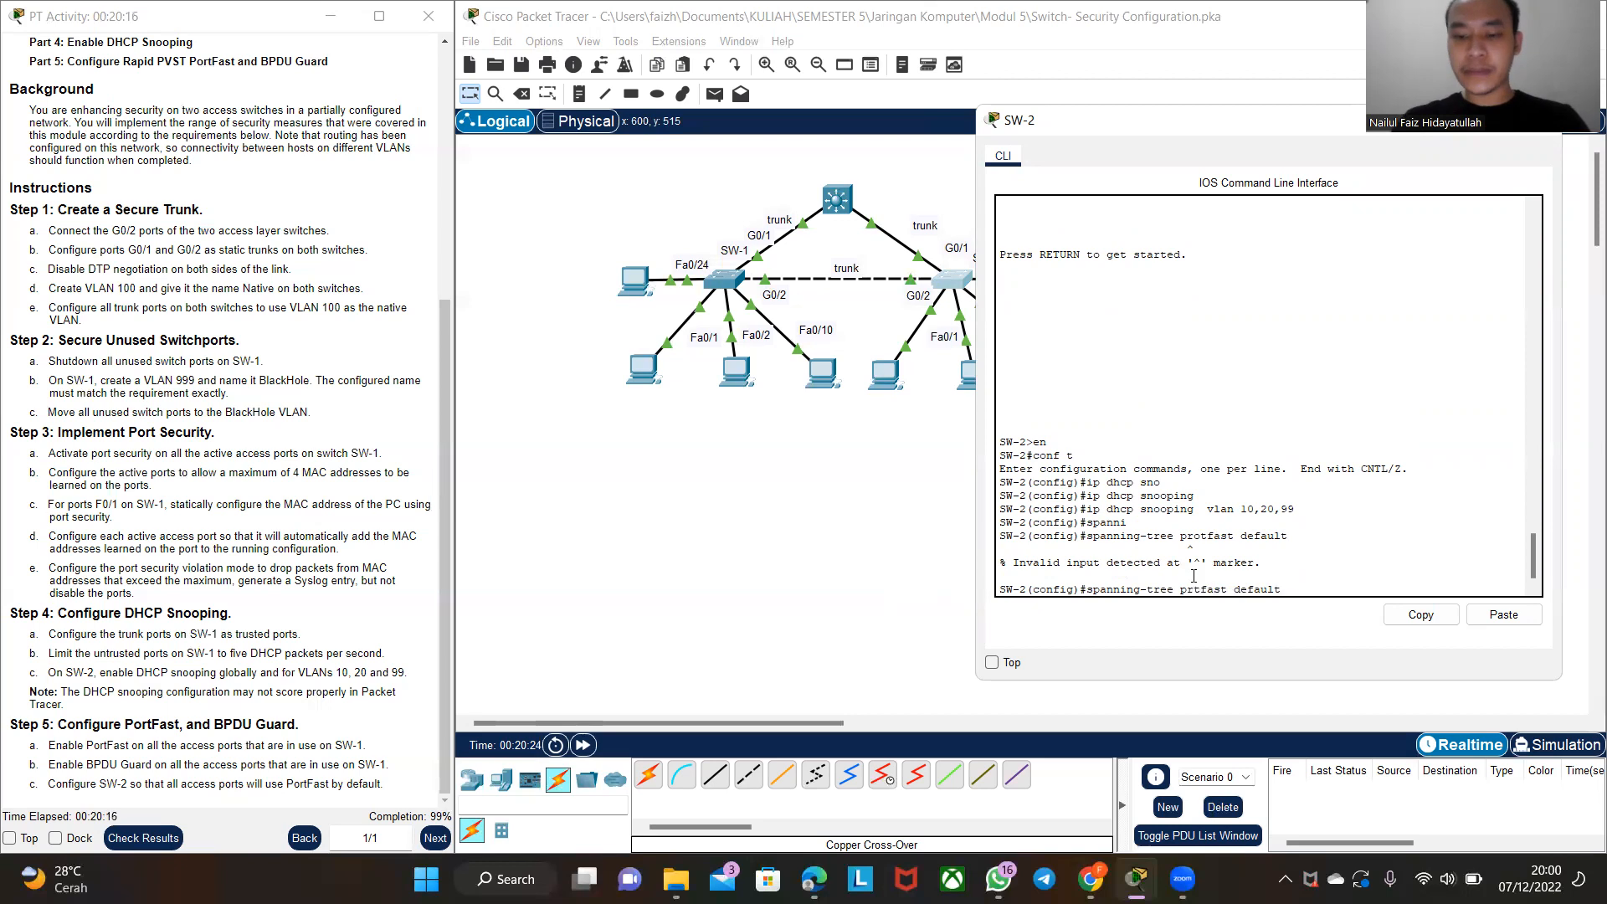
pyautogui.write('o')
pyautogui.press('Return')
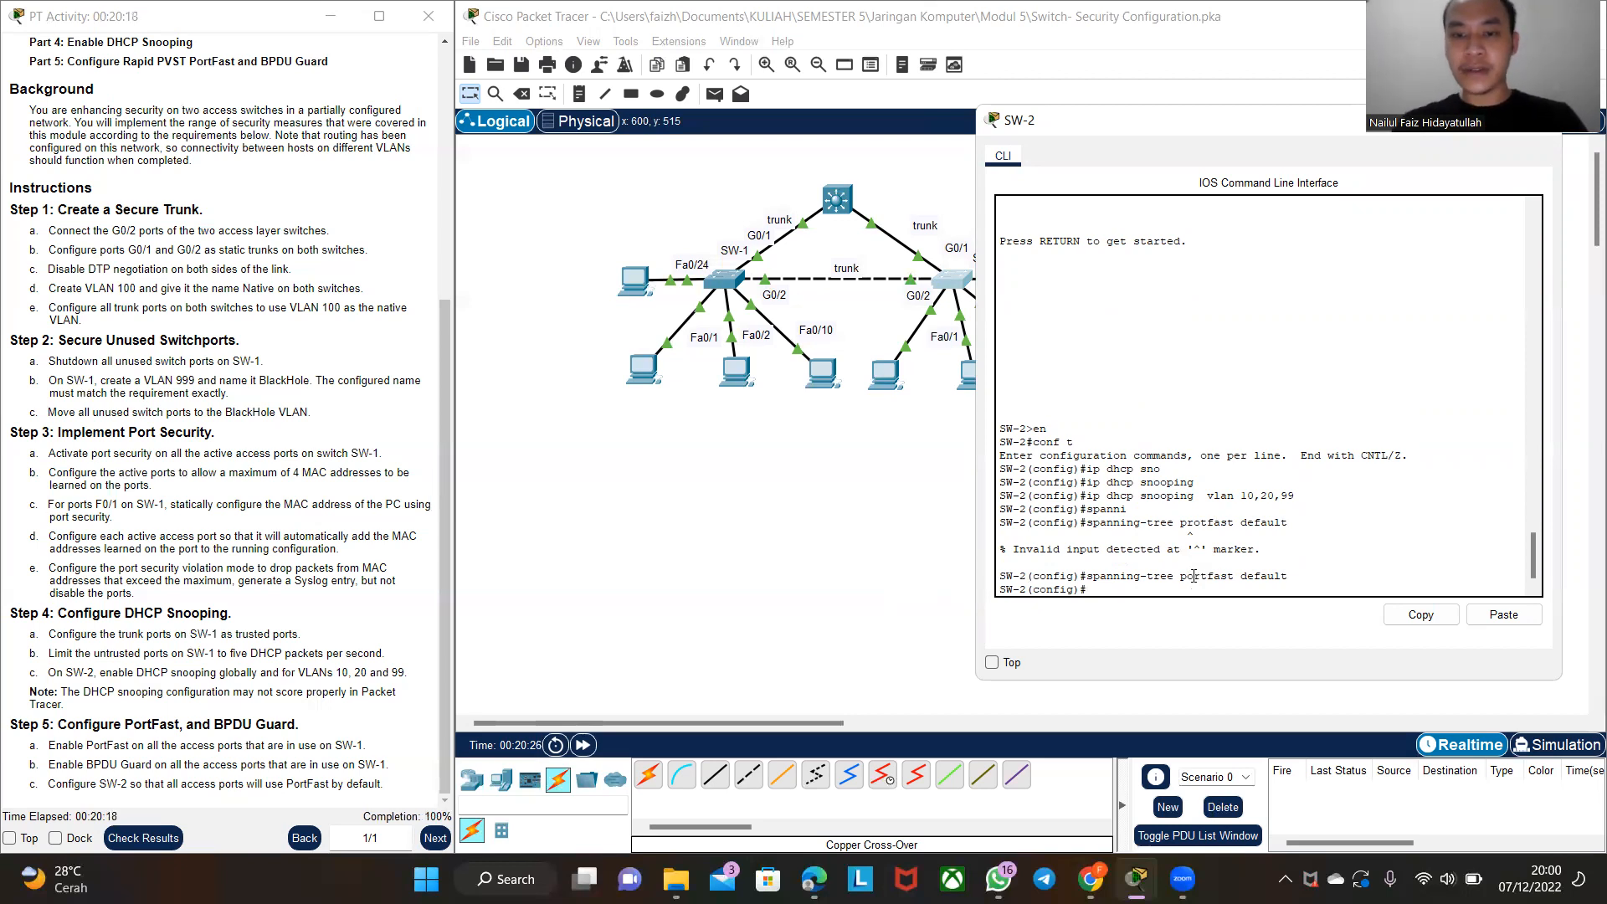